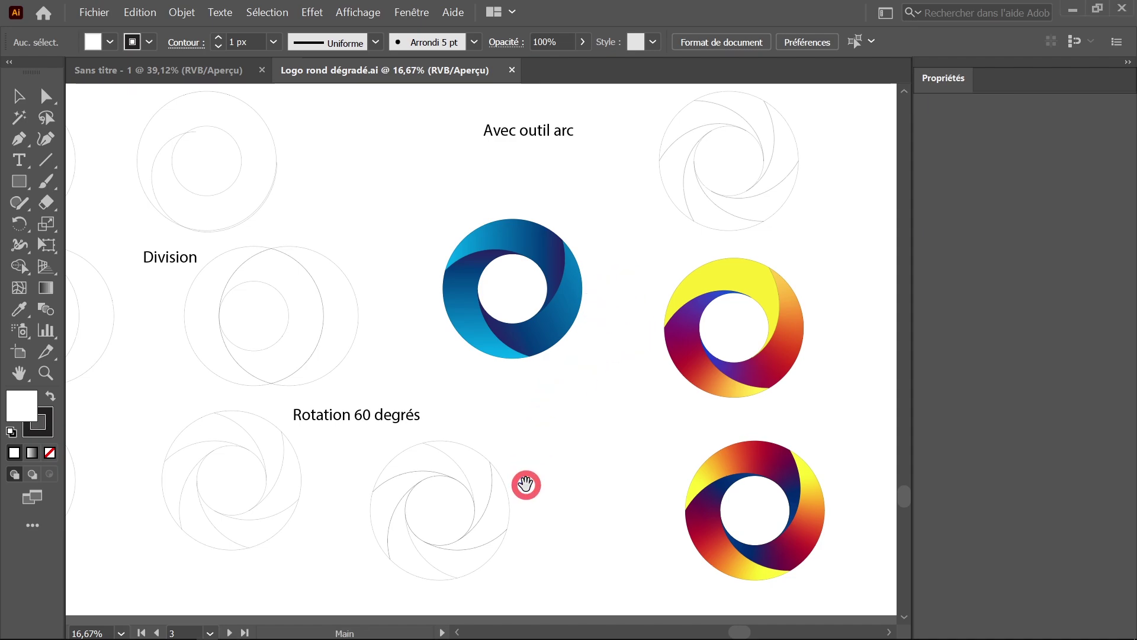
# Look over the gradient ring logo examples, then switch to the blank Sans titre - 1 document
pyautogui.scroll(2, 563, 393)
pyautogui.scroll(5, 500, 373)
pyautogui.scroll(10, 464, 445)
pyautogui.scroll(3, 464, 444)
pyautogui.hscroll(3, 464, 445)
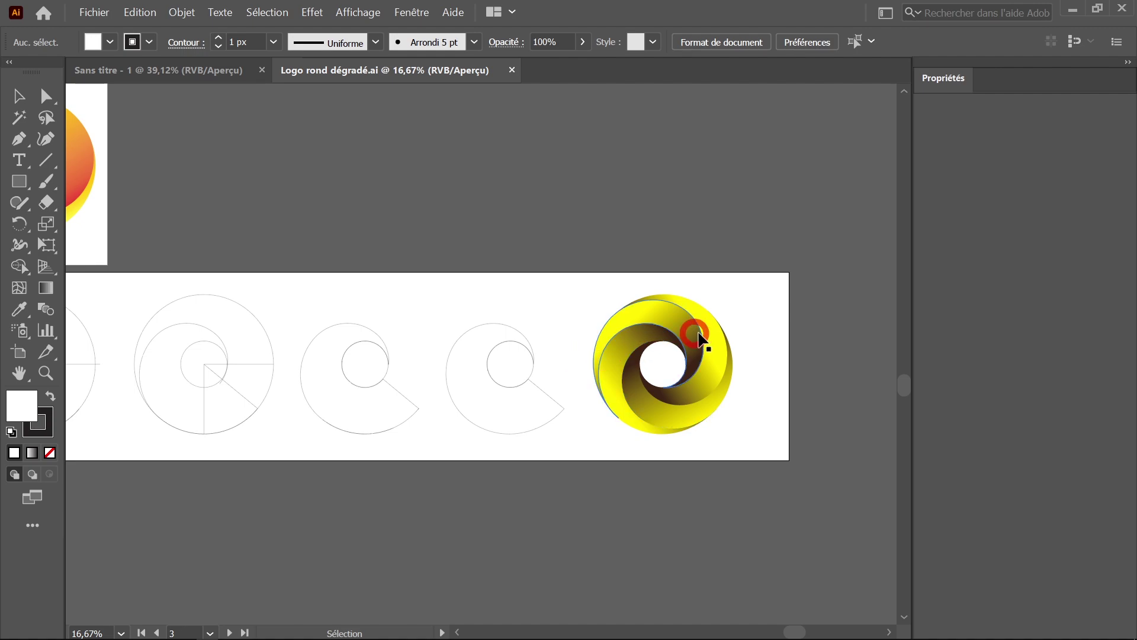
pyautogui.hotkey('ctrl', 'Tab')
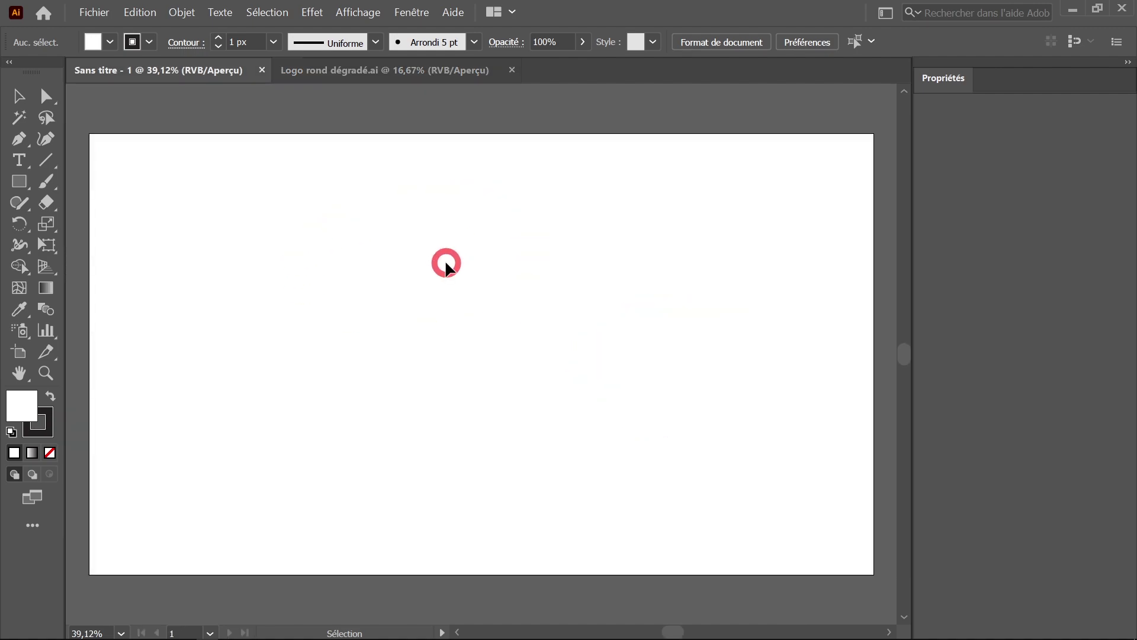
# Create a new 1920 × 1080 preset Illustration document with units set to Pixels
pyautogui.click(95, 12)
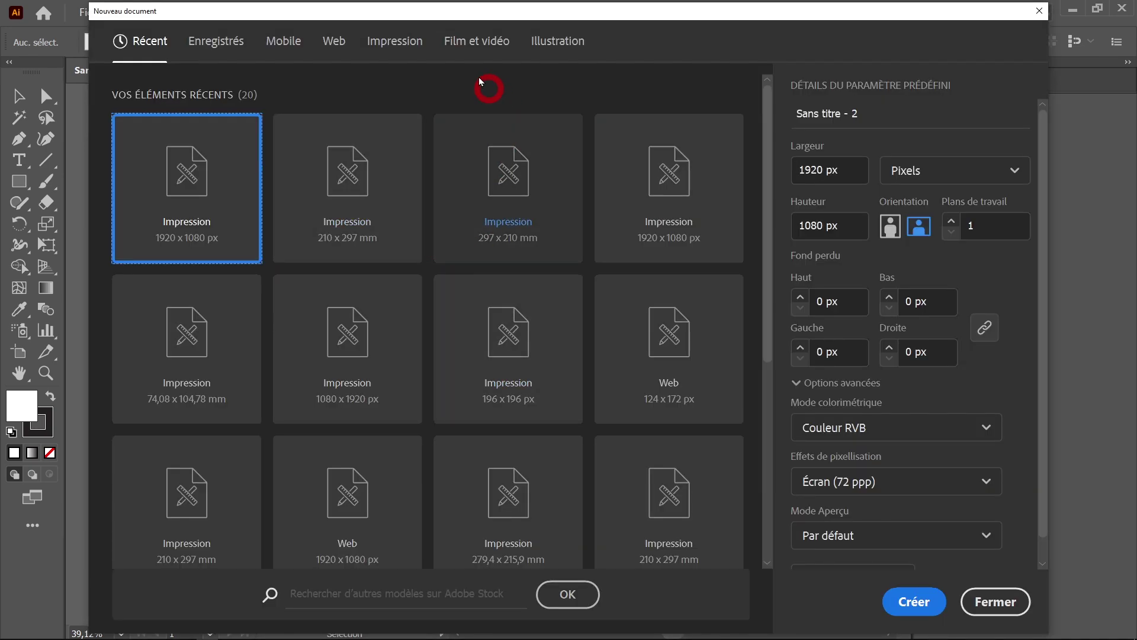
pyautogui.click(540, 43)
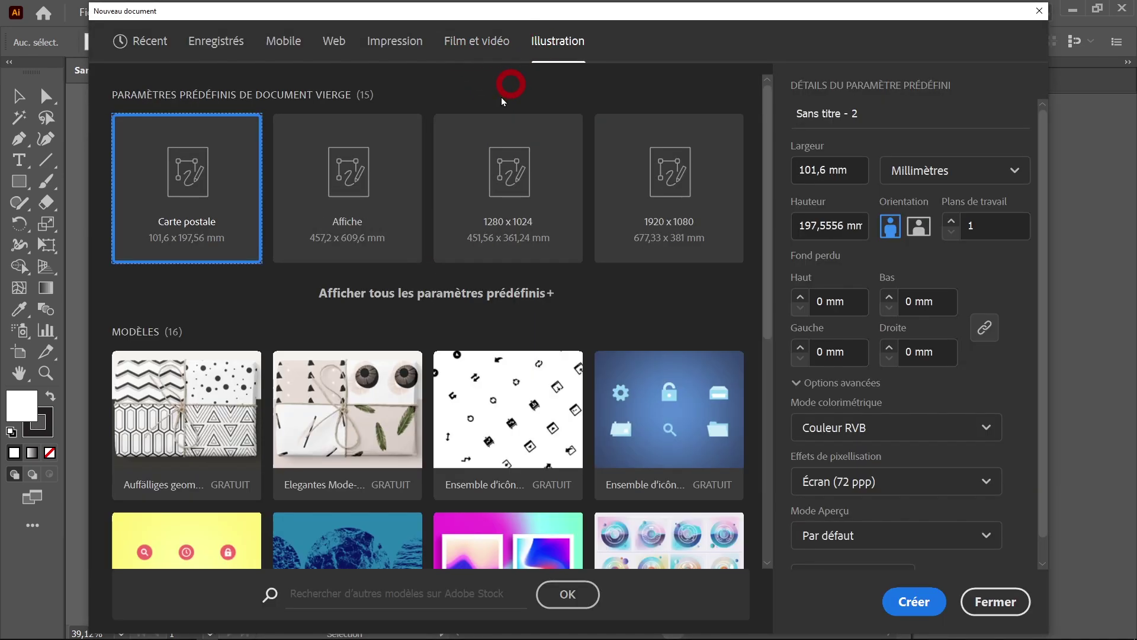
pyautogui.click(670, 188)
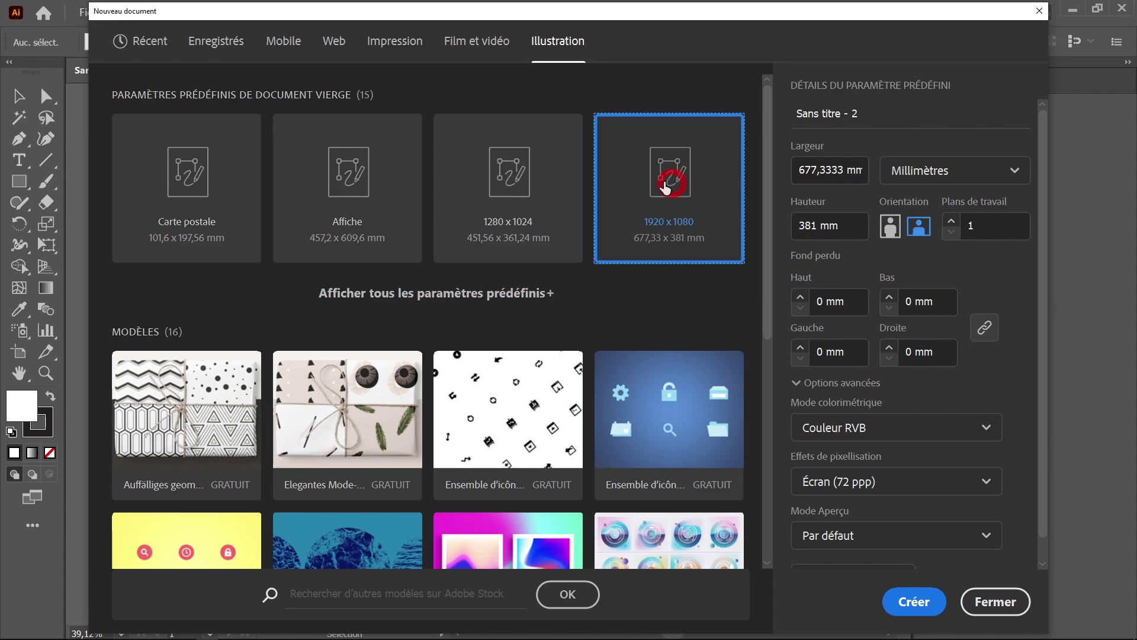
pyautogui.click(935, 173)
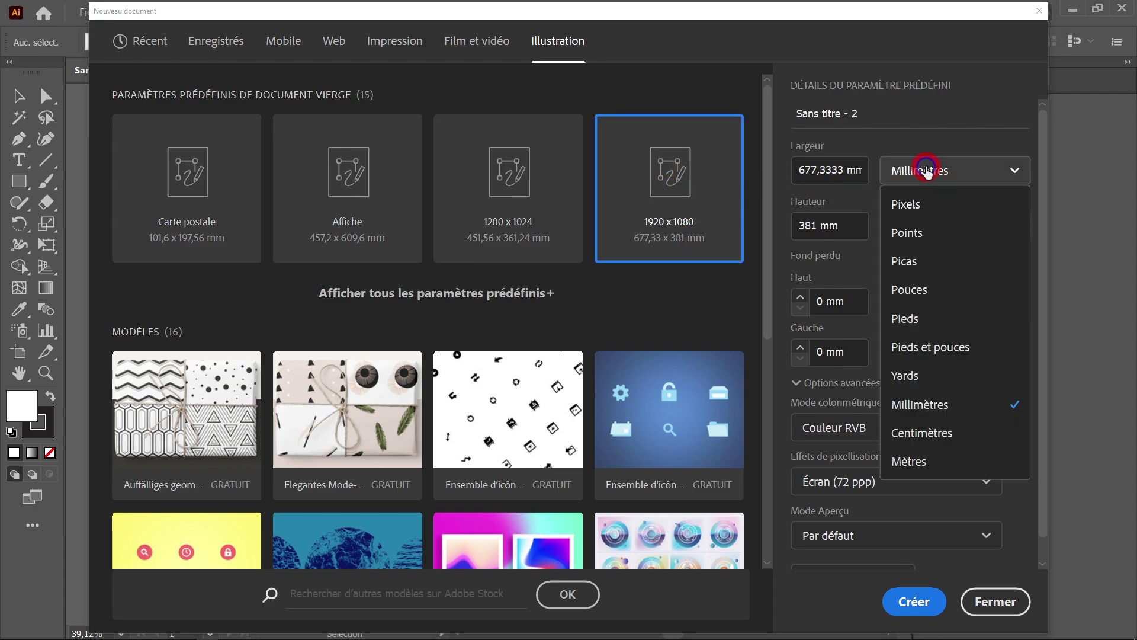
pyautogui.click(922, 205)
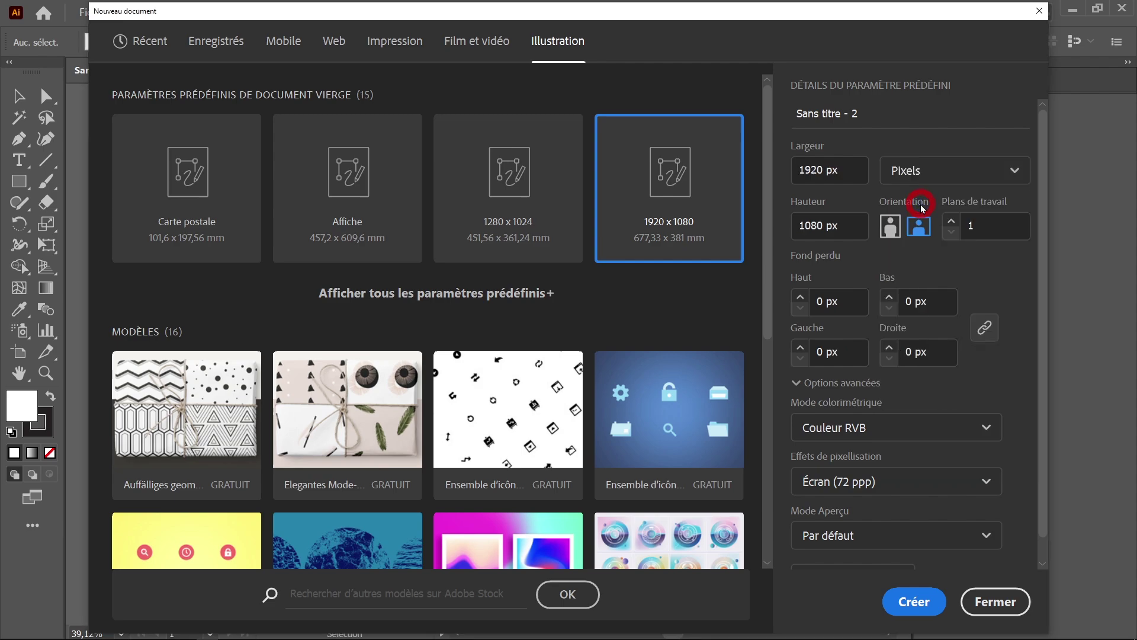
pyautogui.click(848, 383)
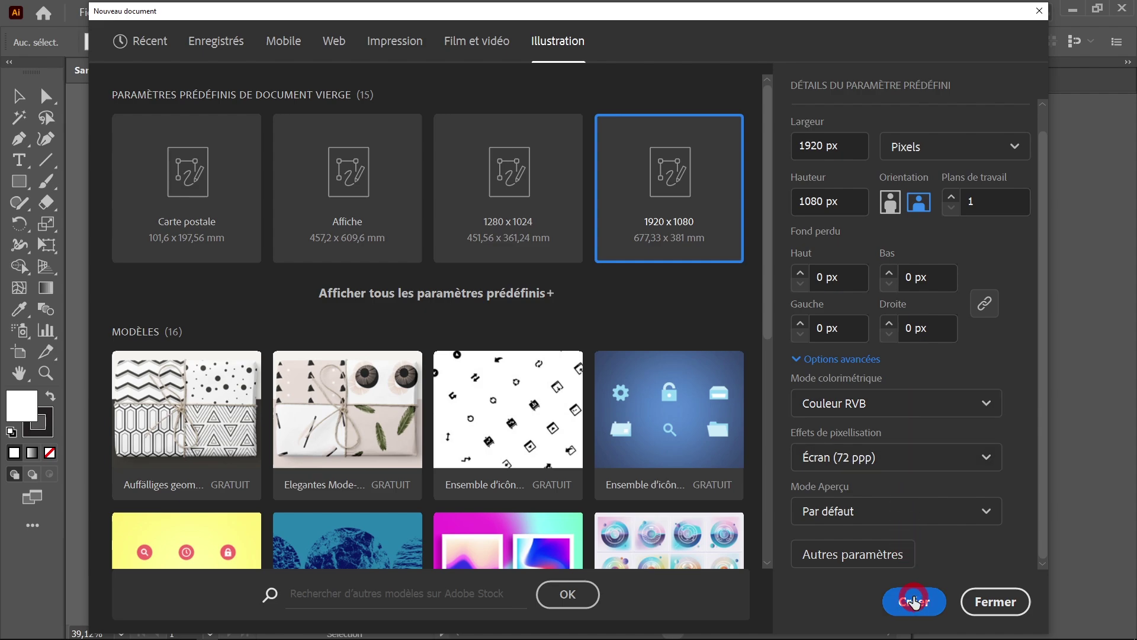
pyautogui.click(914, 600)
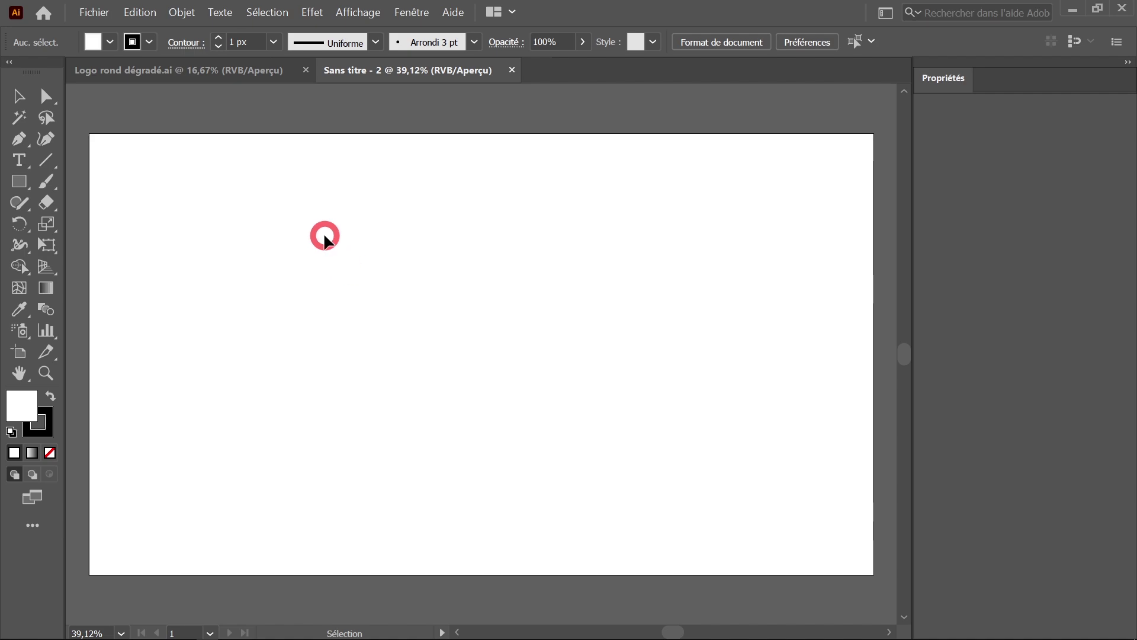
# Switch to the Les indispensables classiques workspace and reset it to its default layout
pyautogui.click(411, 13)
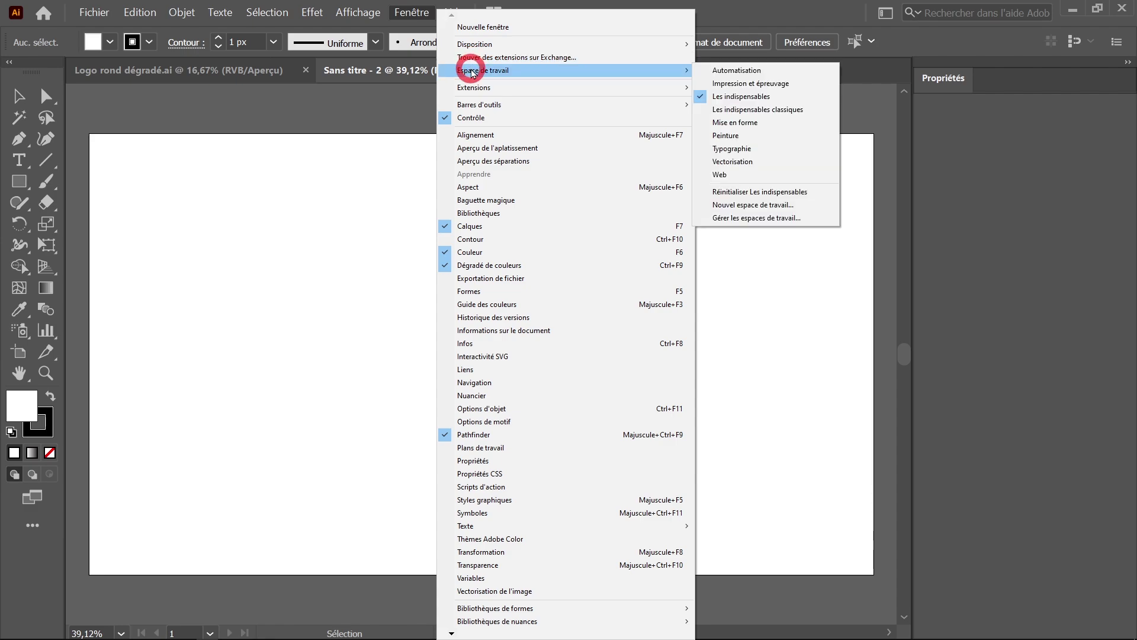
pyautogui.moveTo(533, 69)
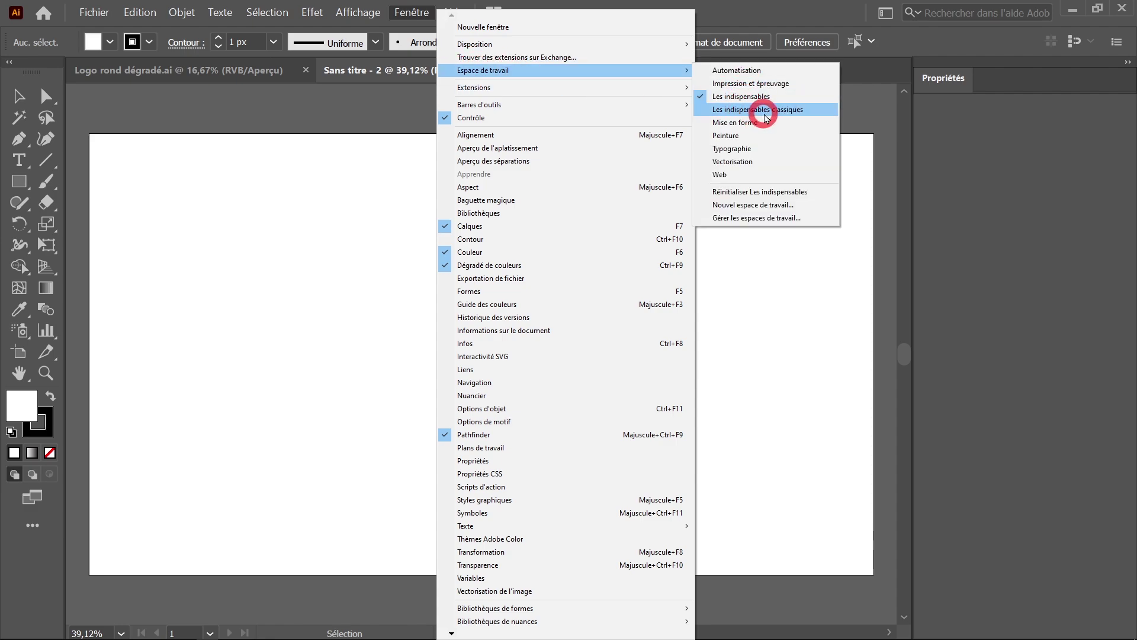
pyautogui.click(772, 115)
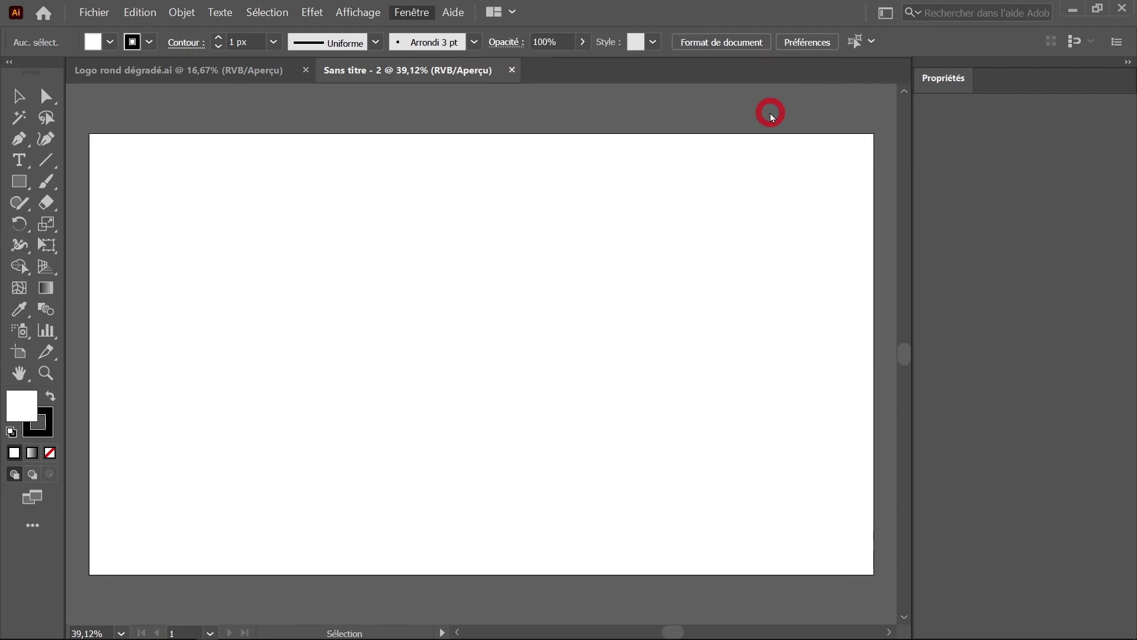
pyautogui.click(416, 12)
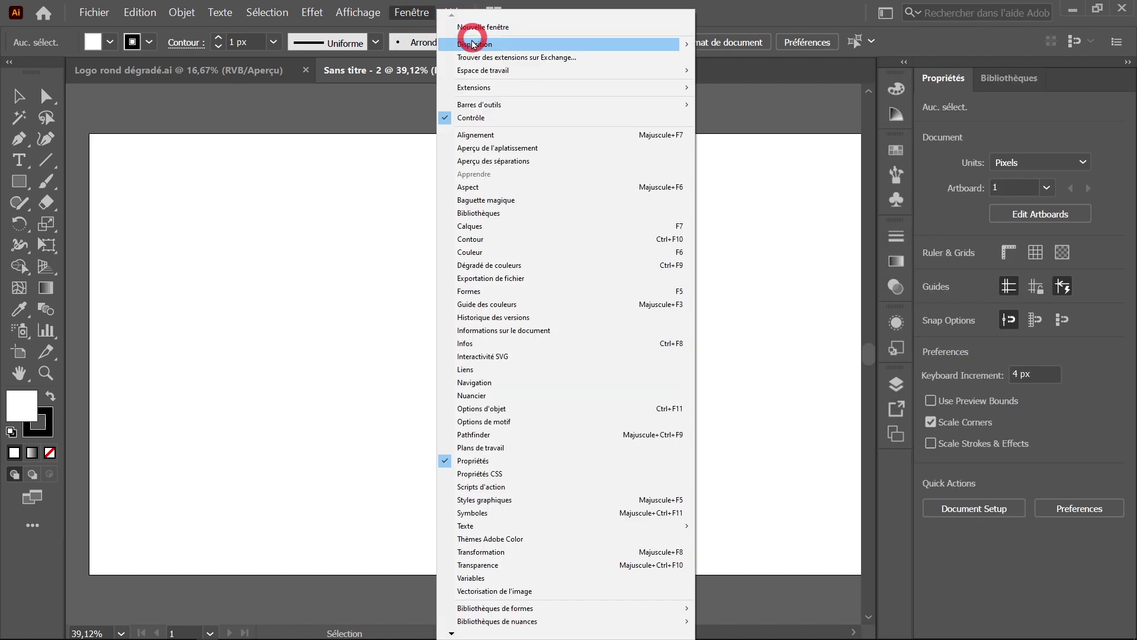
pyautogui.moveTo(569, 69)
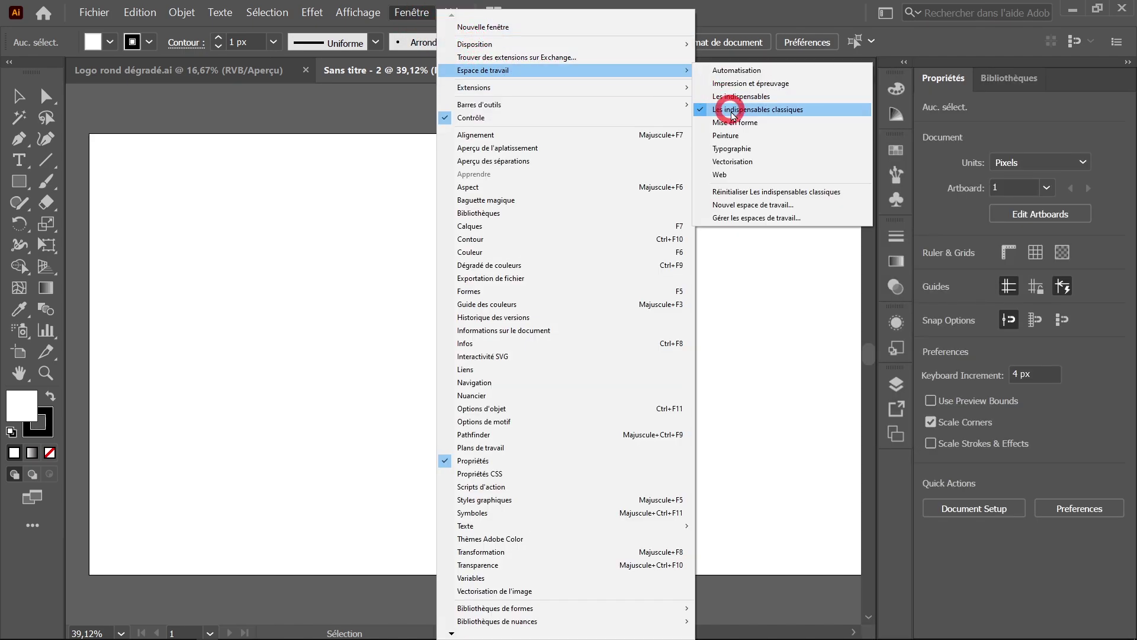
pyautogui.click(745, 192)
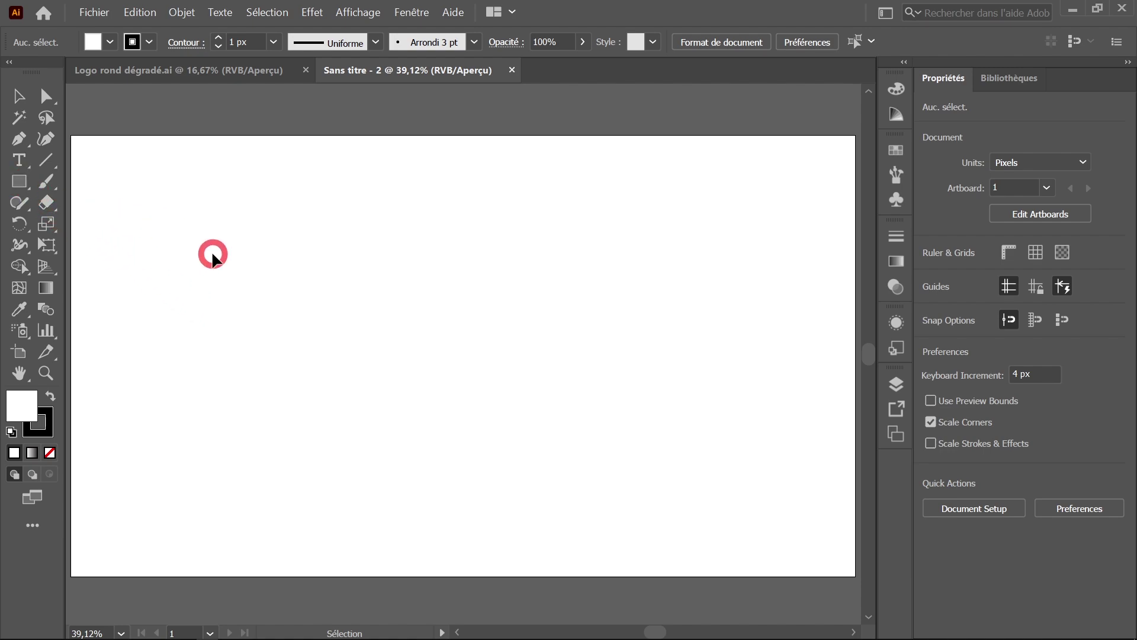
# Draw an 800 × 800 px circle and move it up and left on the artboard
pyautogui.press('l')
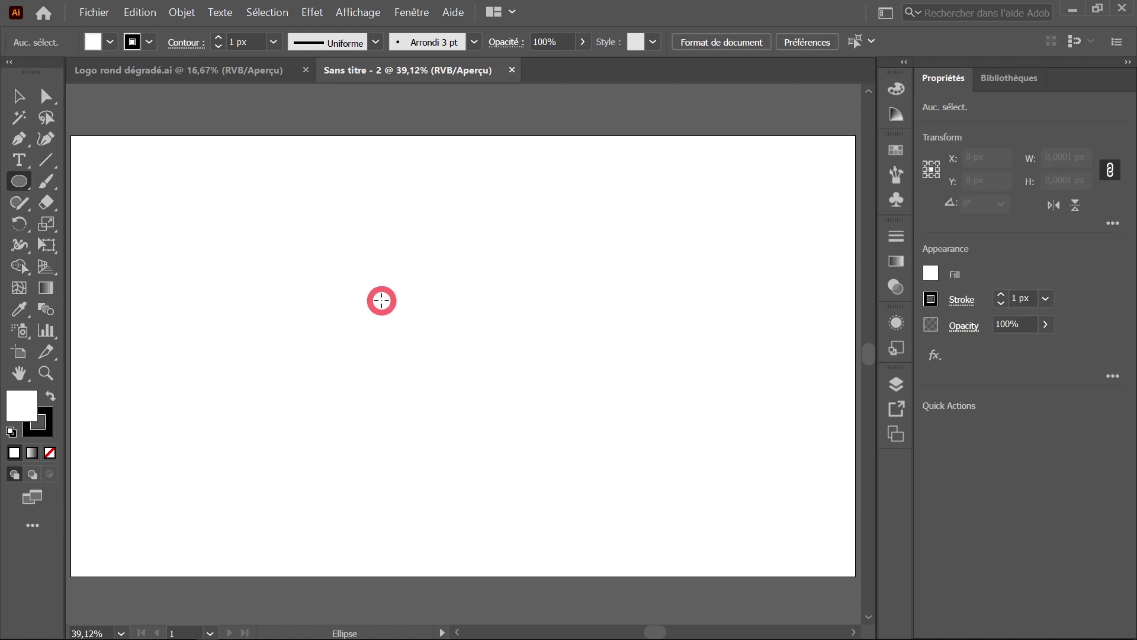
pyautogui.click(382, 302)
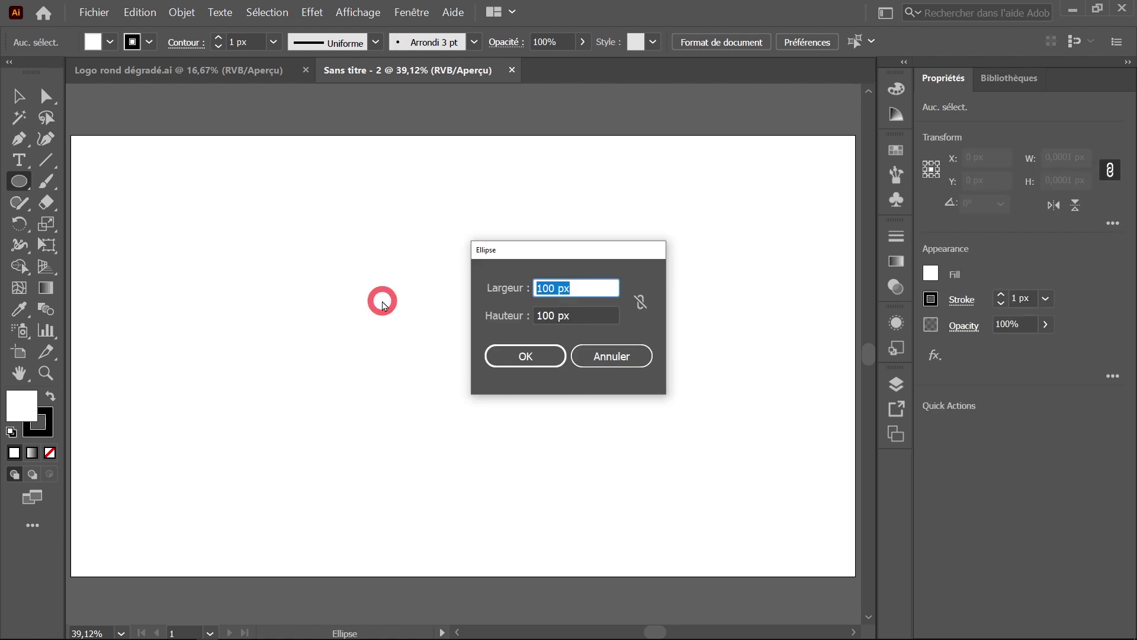
pyautogui.write('800')
pyautogui.press('Tab')
pyautogui.write('8')
pyautogui.press('Tab')
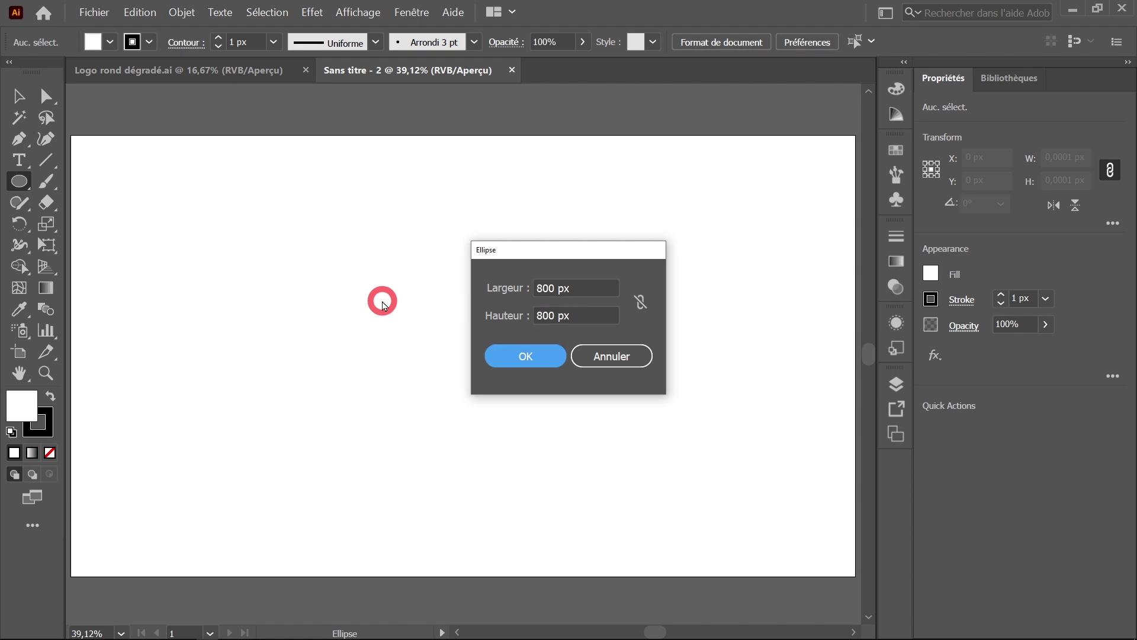
pyautogui.click(505, 356)
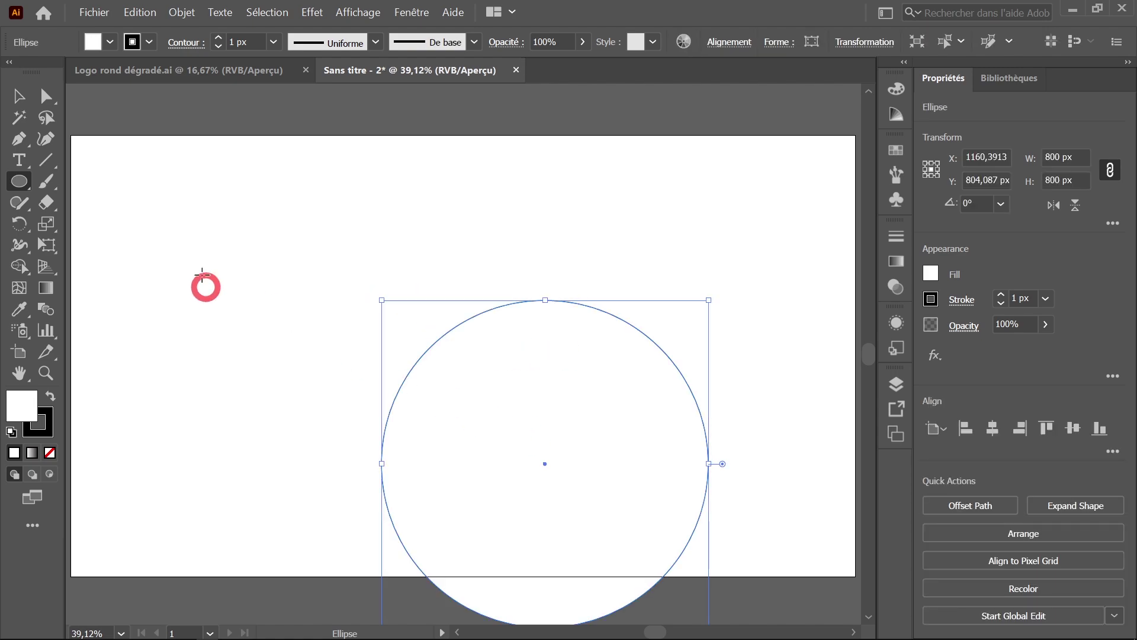
pyautogui.click(19, 96)
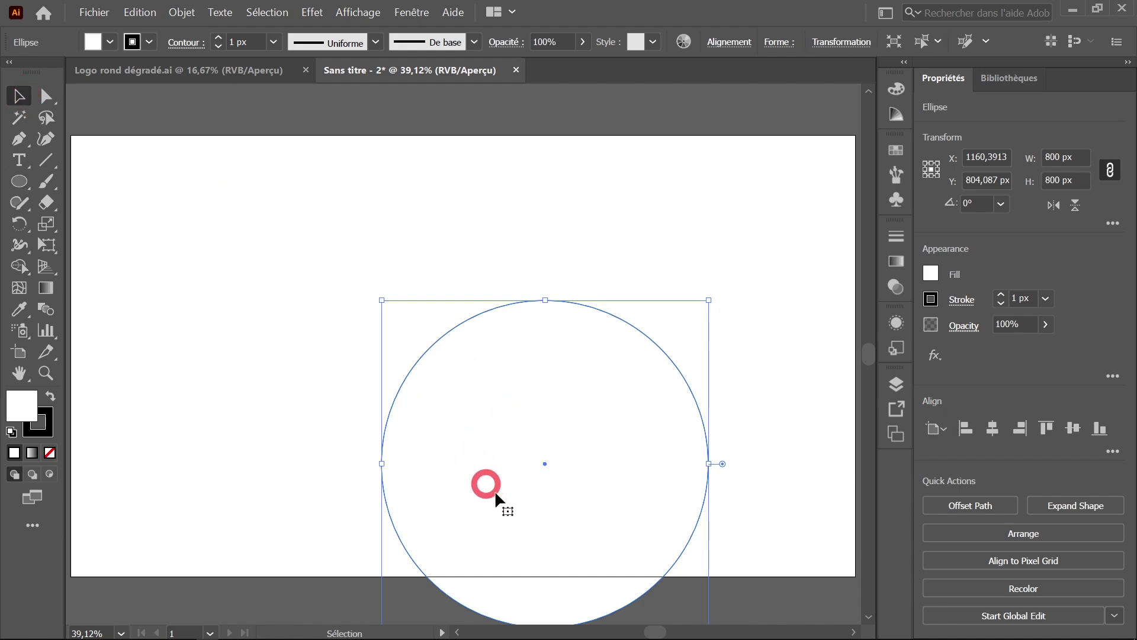
pyautogui.moveTo(553, 489); pyautogui.dragTo(369, 371)
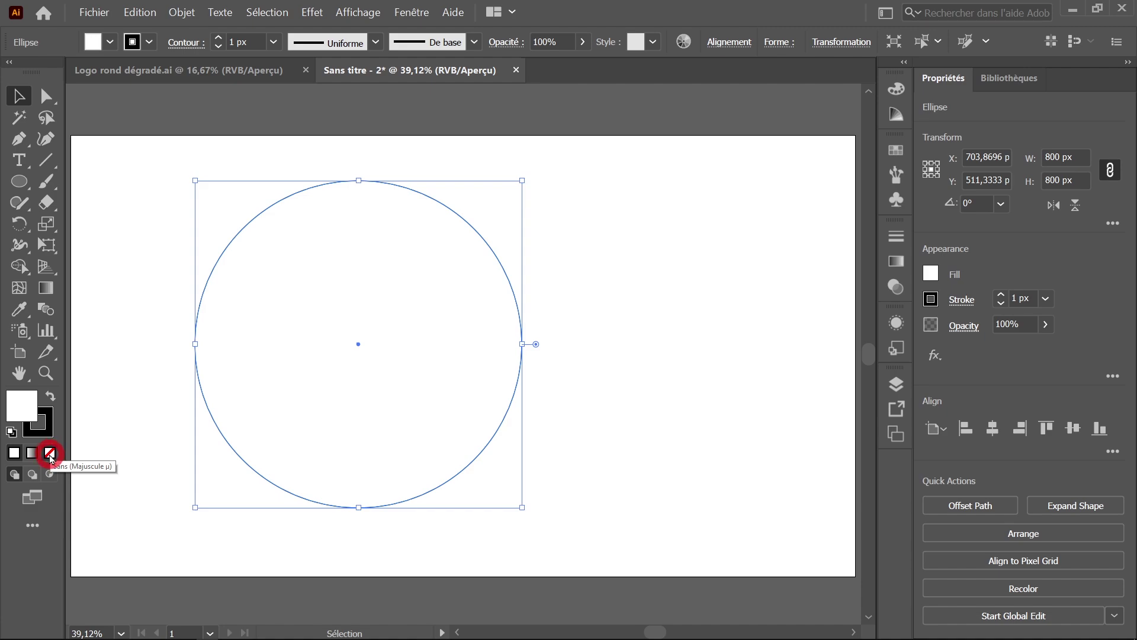
# Set the 800 px circle's fill to None
pyautogui.click(49, 453)
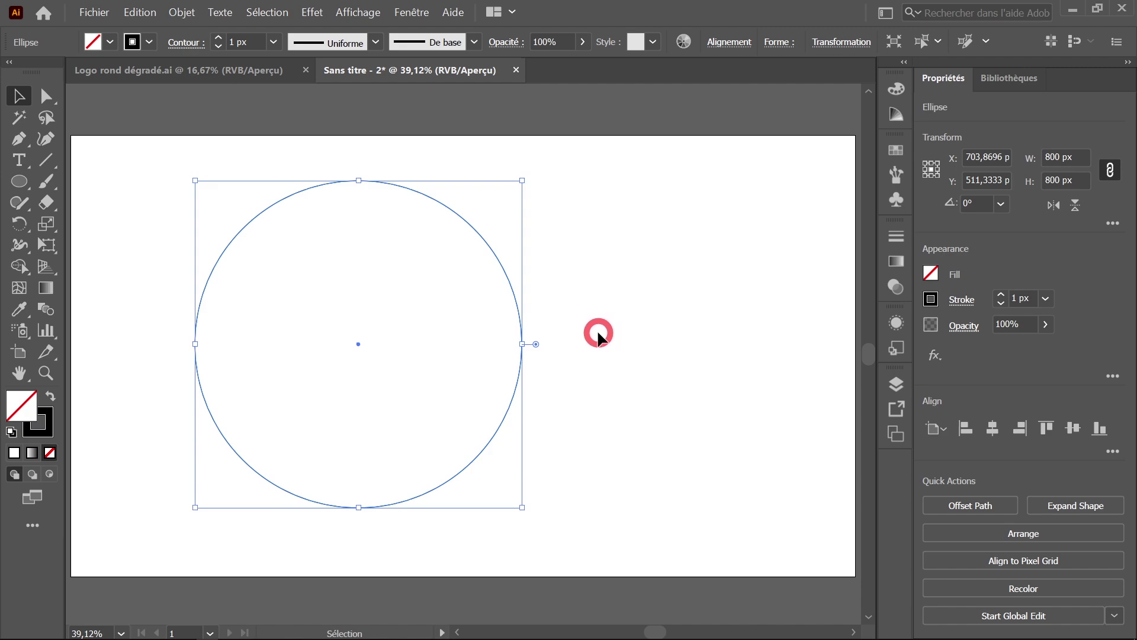
pyautogui.press('a')
pyautogui.press('v')
pyautogui.press('a')
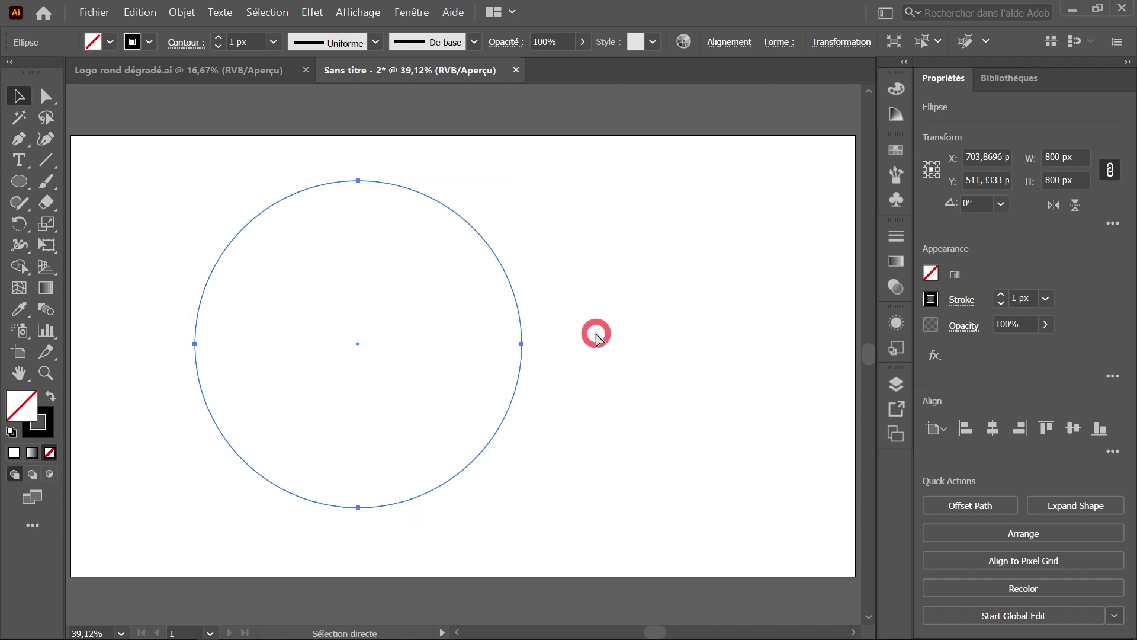
pyautogui.press('v')
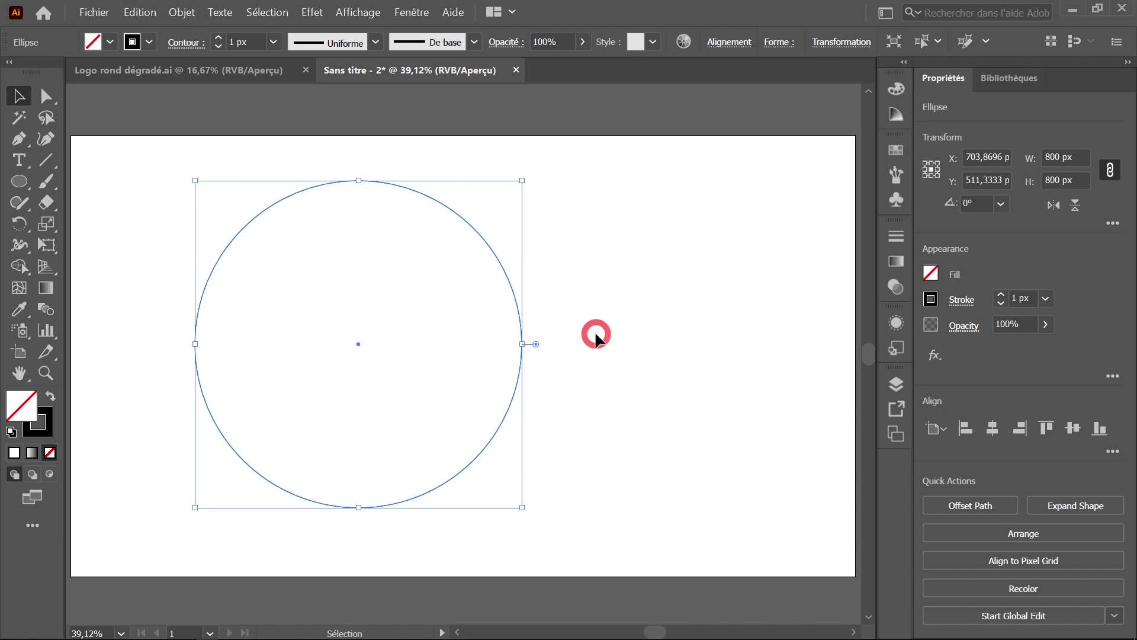
pyautogui.press('a')
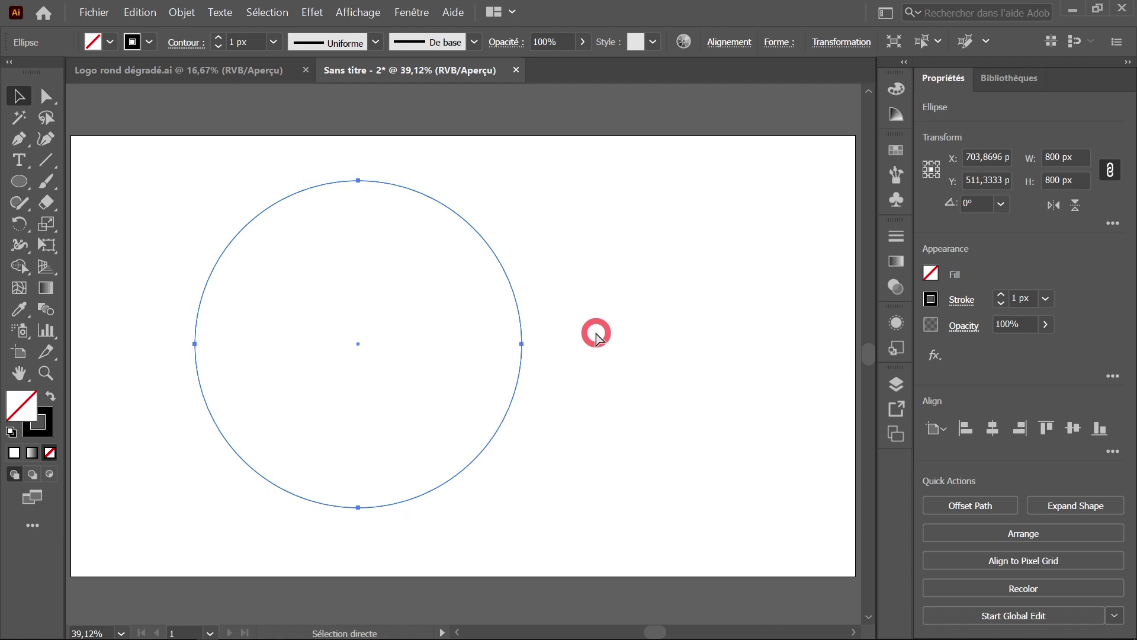
pyautogui.press('v')
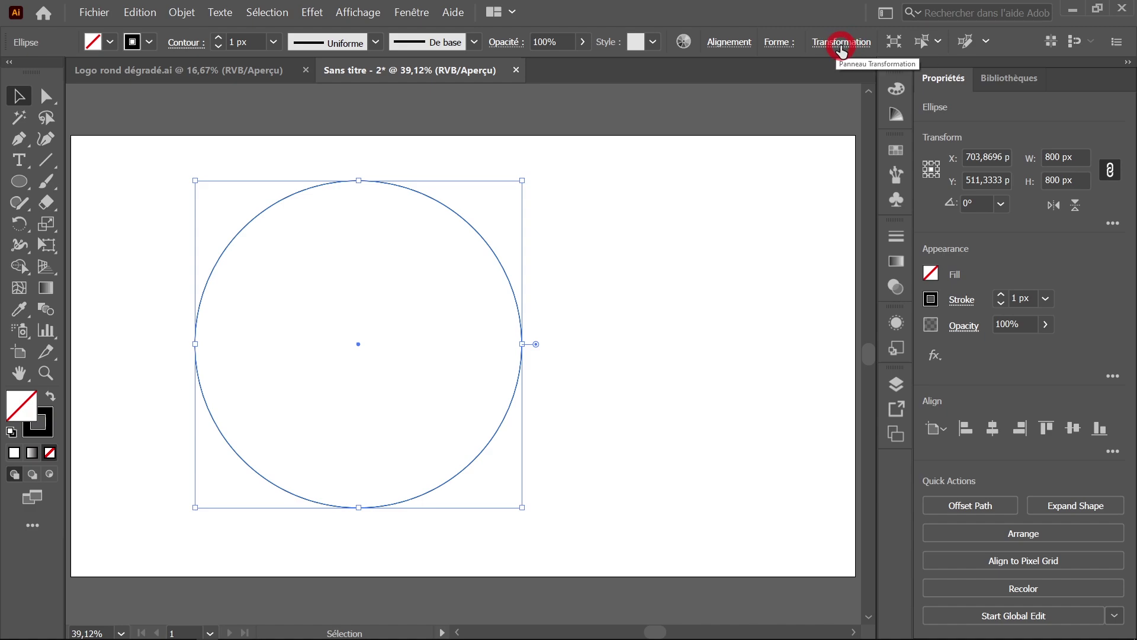
# Make a centred 400 px copy using 800 px/2 in Width, then select the outer circle
pyautogui.click(1074, 158)
pyautogui.write('/2')
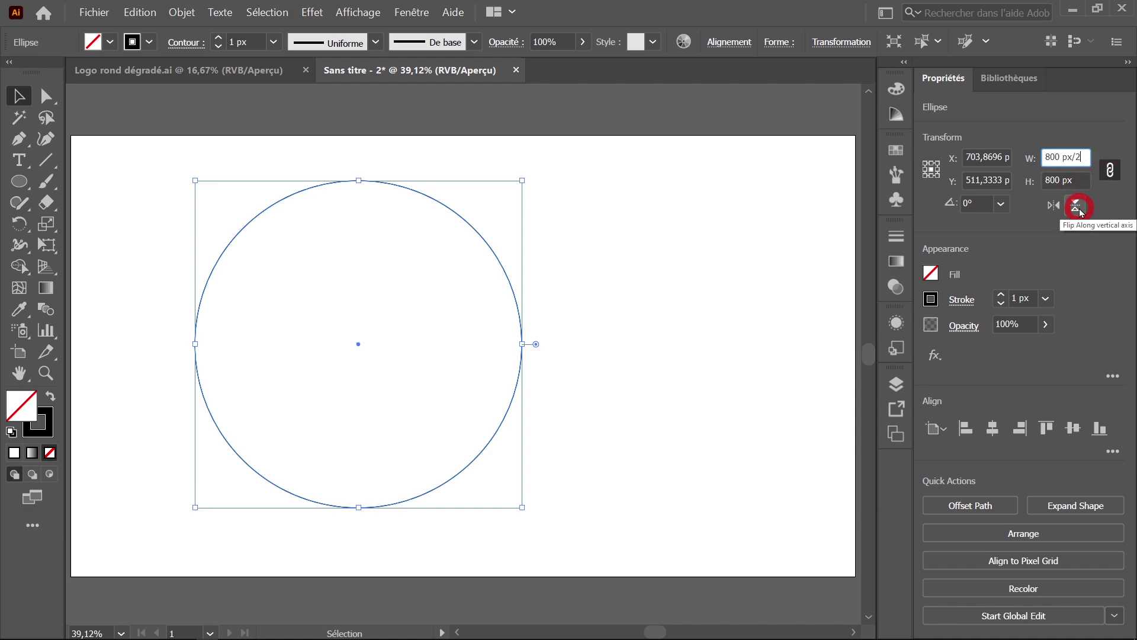
pyautogui.hotkey('alt', 'Return')
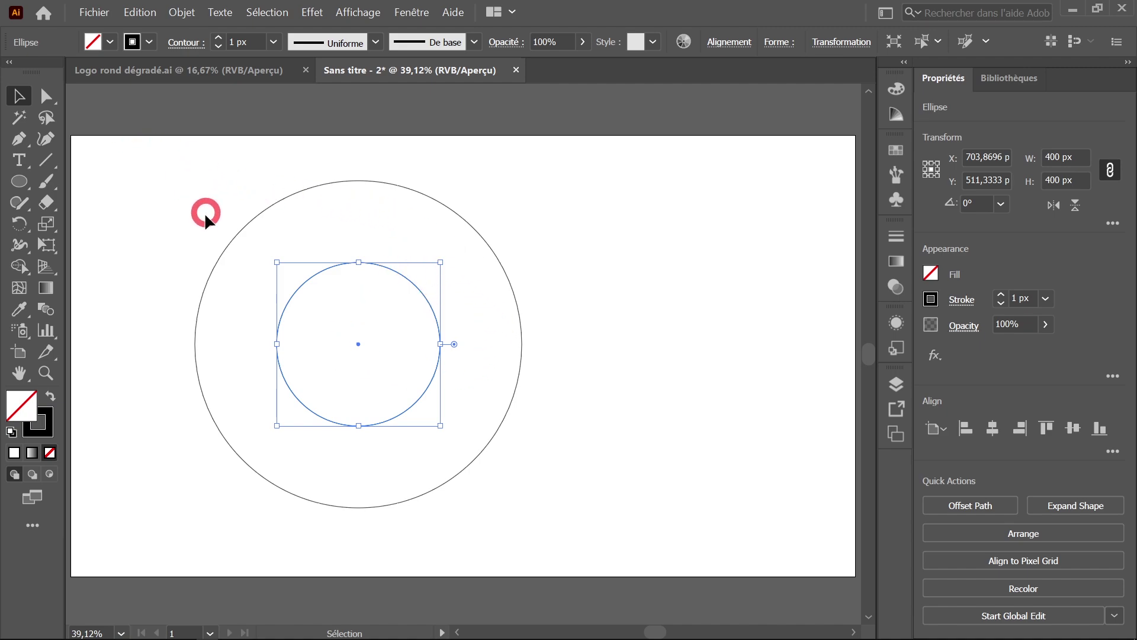
pyautogui.click(229, 244)
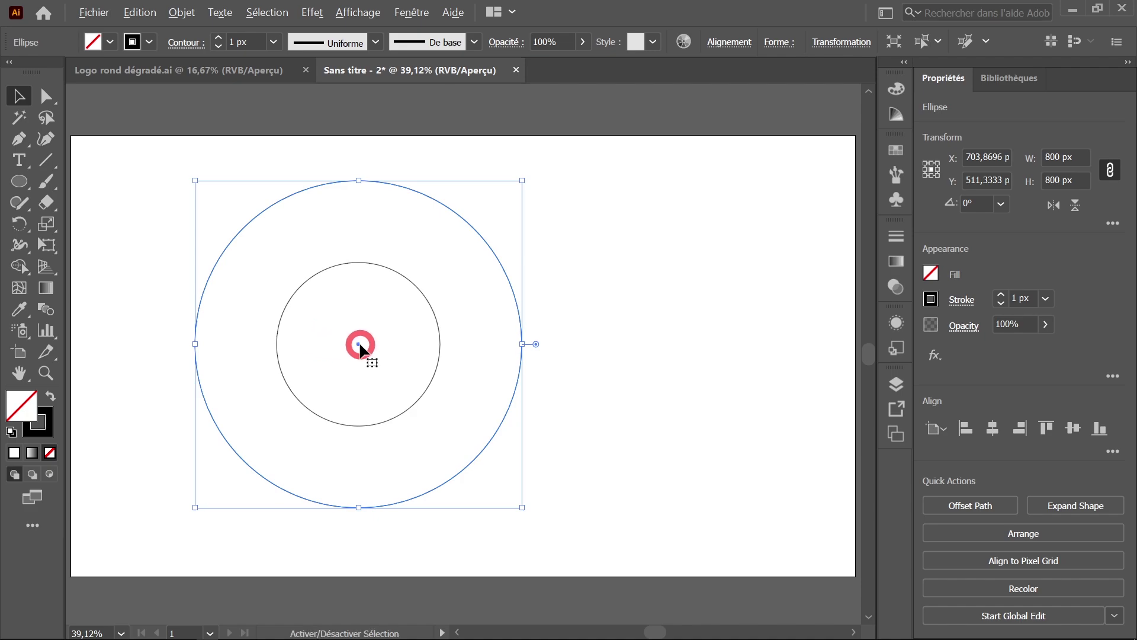
# Copy the outer circle 200 px to the right, then check smart guides in Affichage
pyautogui.moveTo(359, 344); pyautogui.dragTo(440, 347)
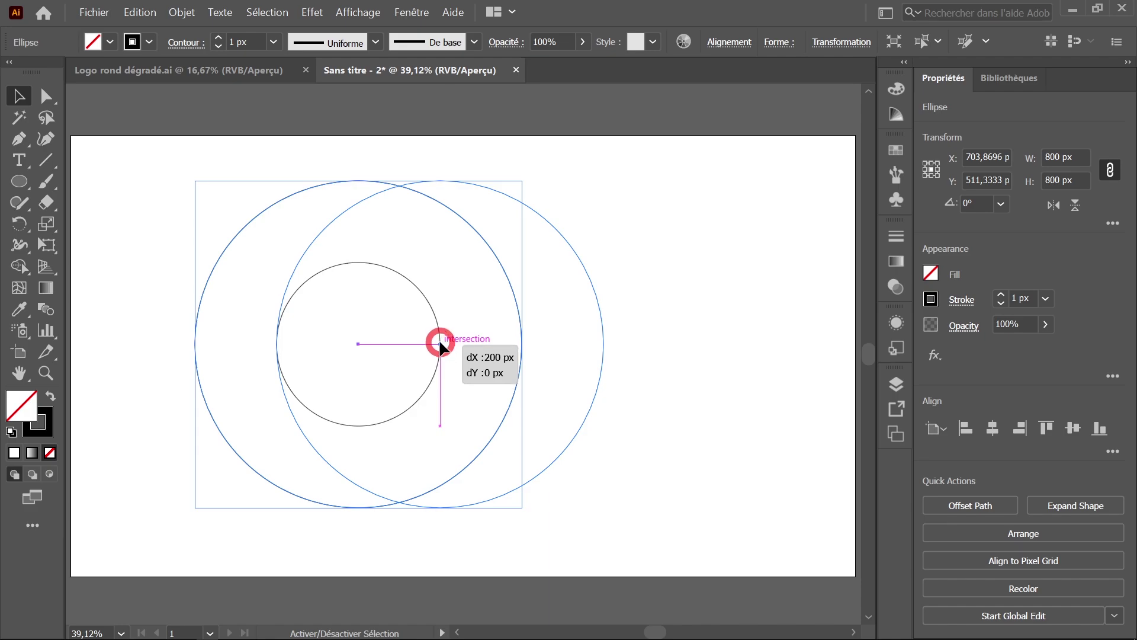
pyautogui.moveTo(440, 347); pyautogui.dragTo(441, 347)
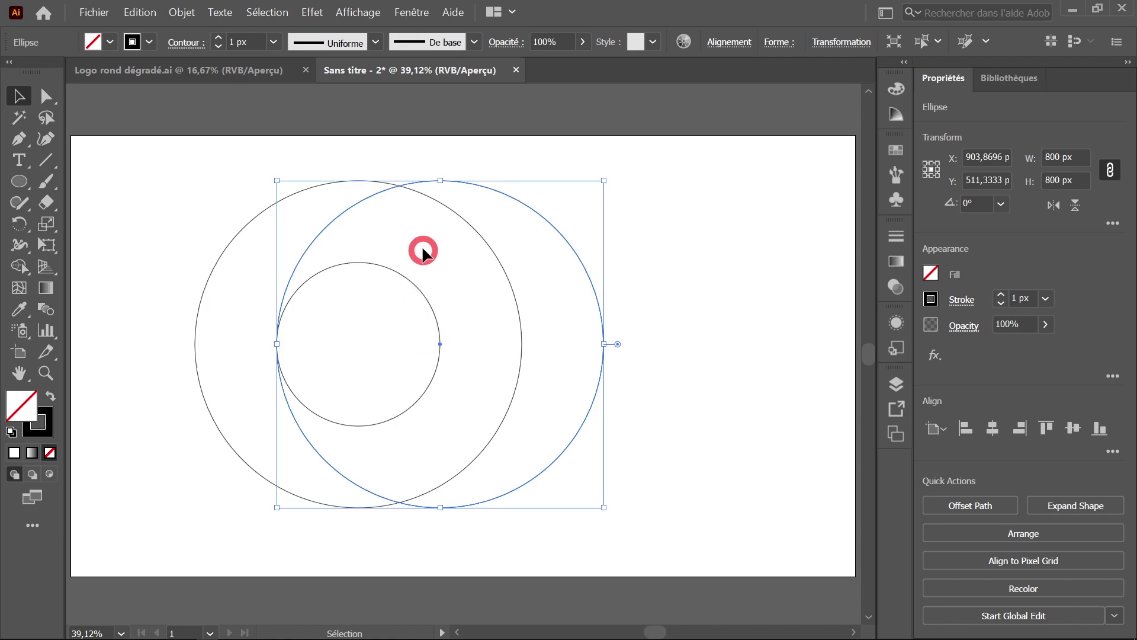
pyautogui.click(362, 12)
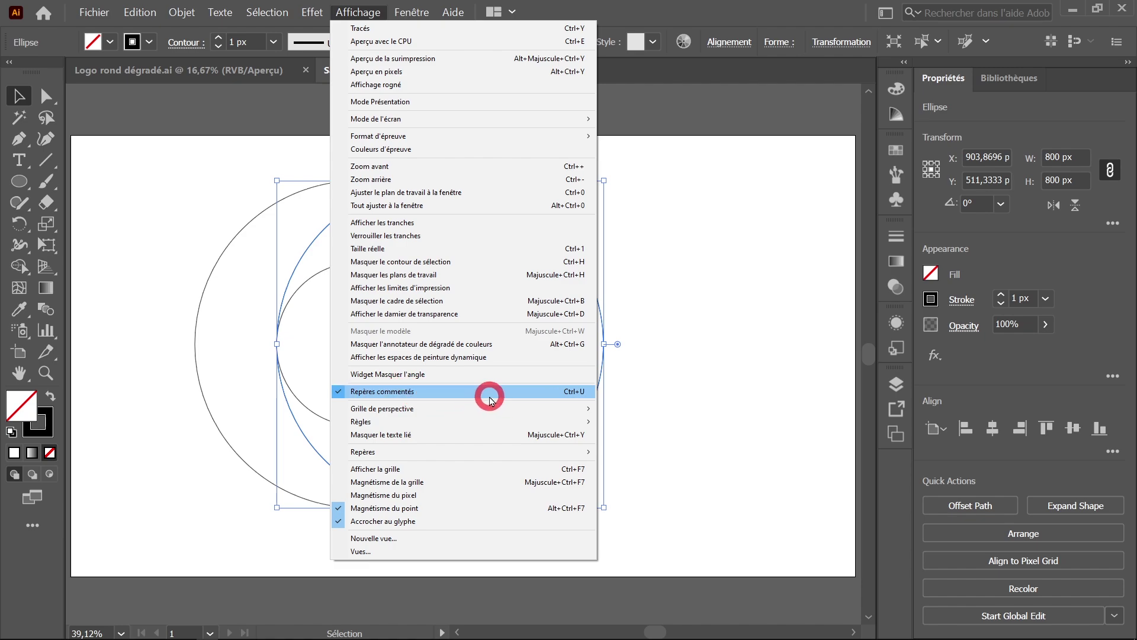
pyautogui.click(681, 355)
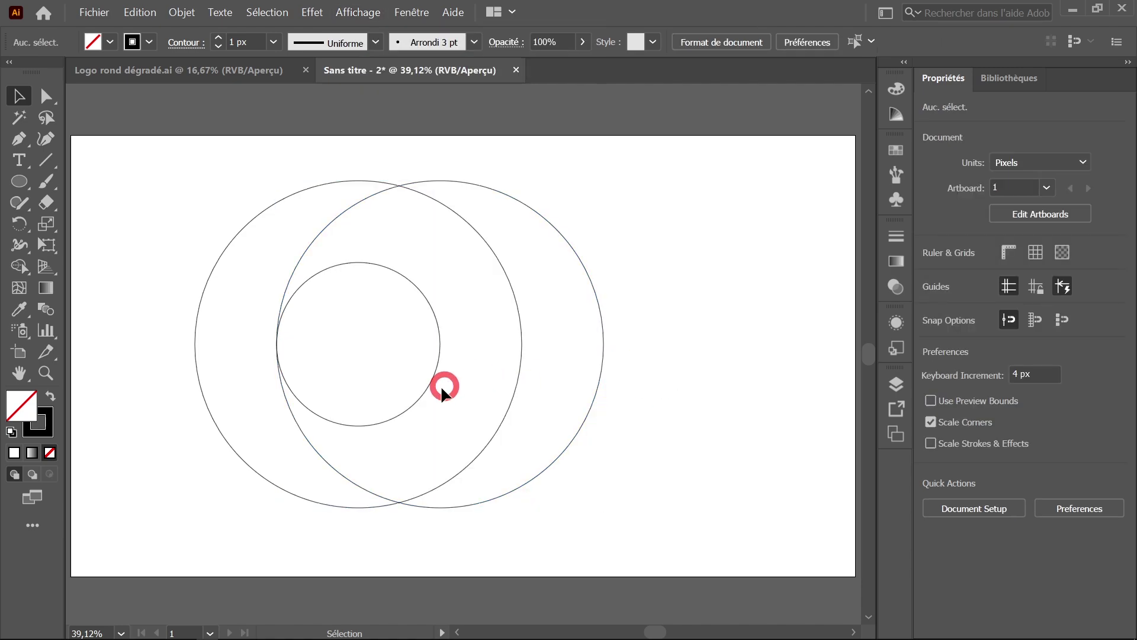
pyautogui.keyDown('ctrl'); pyautogui.click(425, 402); pyautogui.keyUp('ctrl')
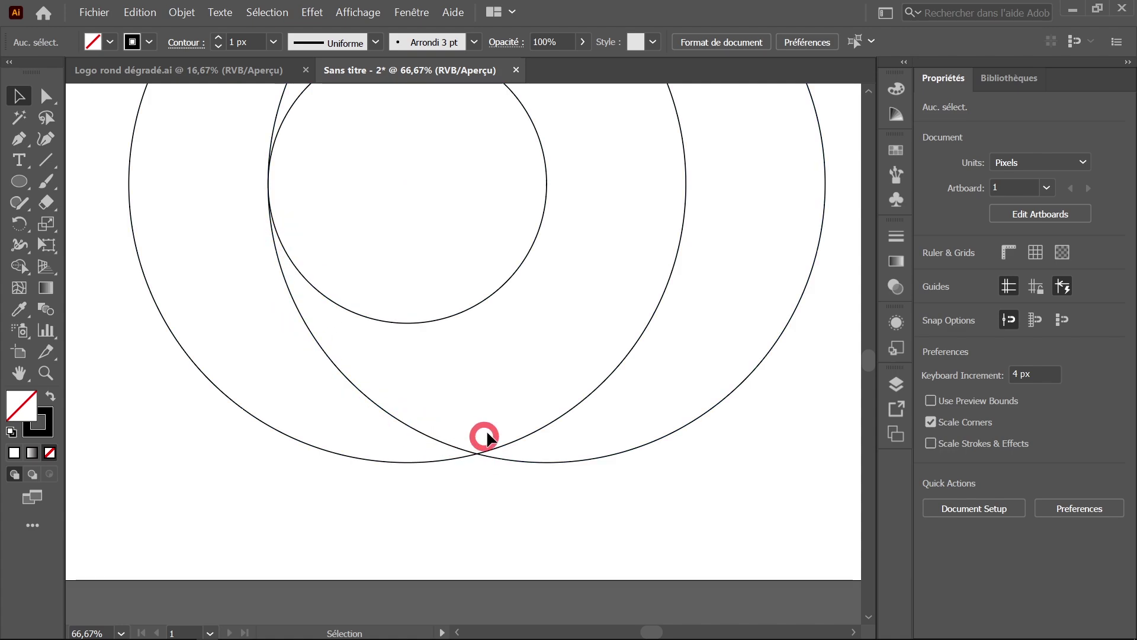
pyautogui.hotkey('ctrl', '-')
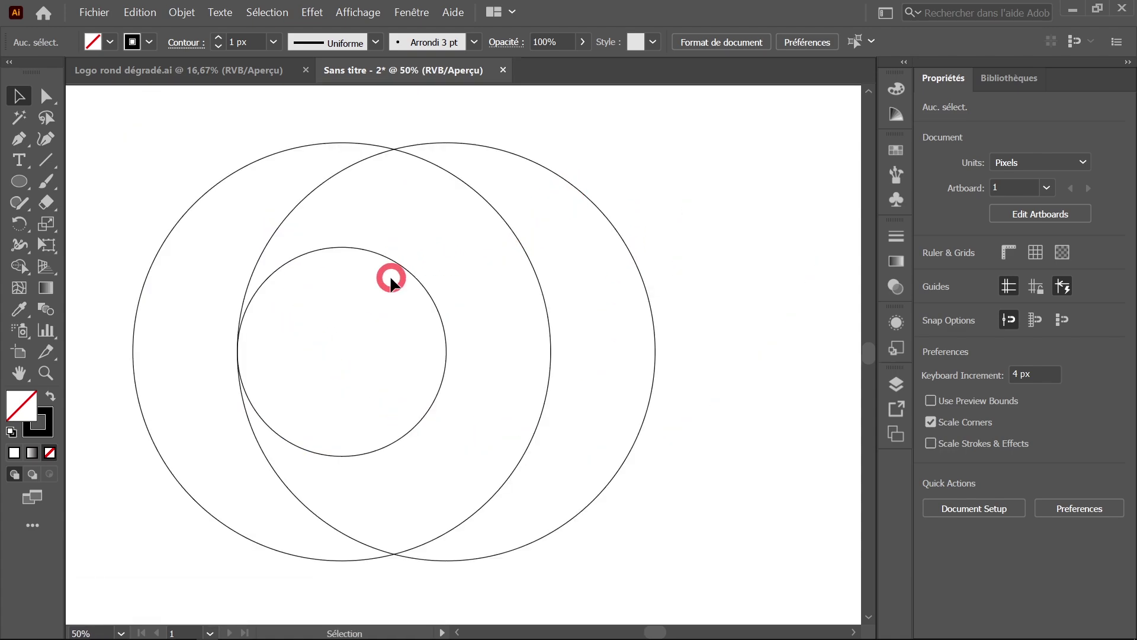
pyautogui.moveTo(376, 329); pyautogui.dragTo(400, 263)
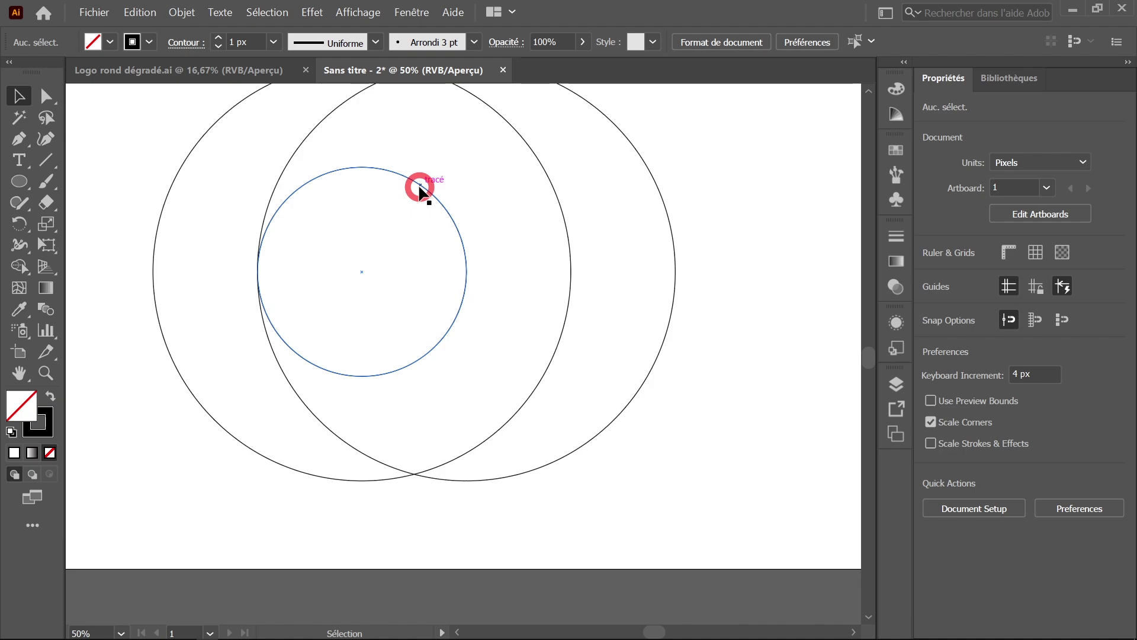
pyautogui.scroll(1, 344, 385)
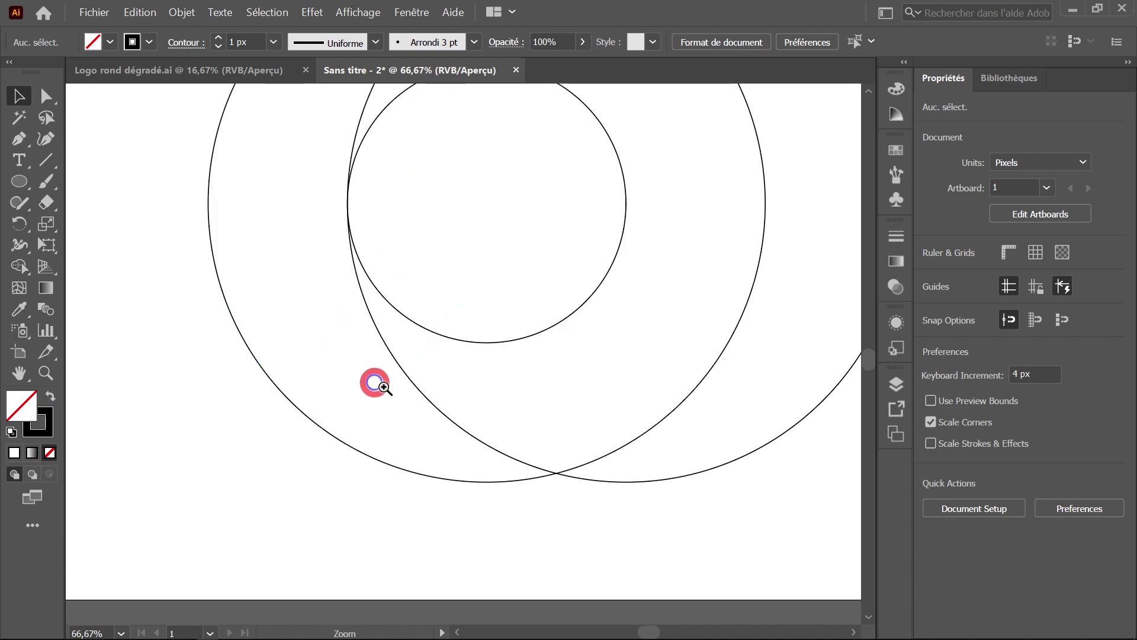
pyautogui.hscroll(1, 368, 308)
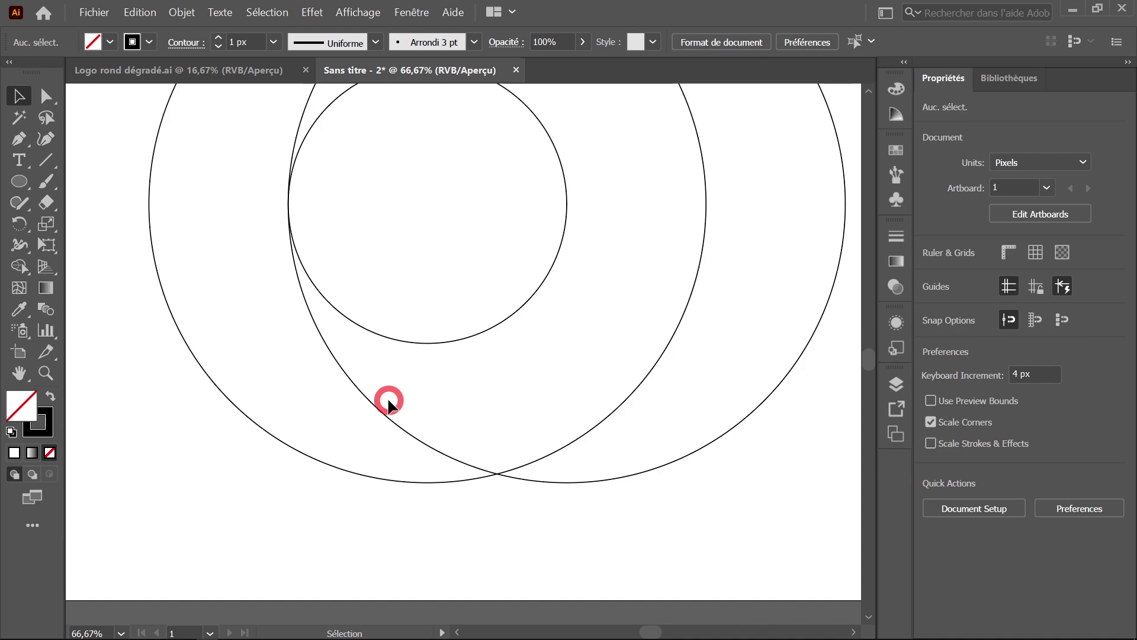
# With the Arc tool, draw an arc from the small circle's leftmost point to the big circles' lower crossing
pyautogui.click(49, 168)
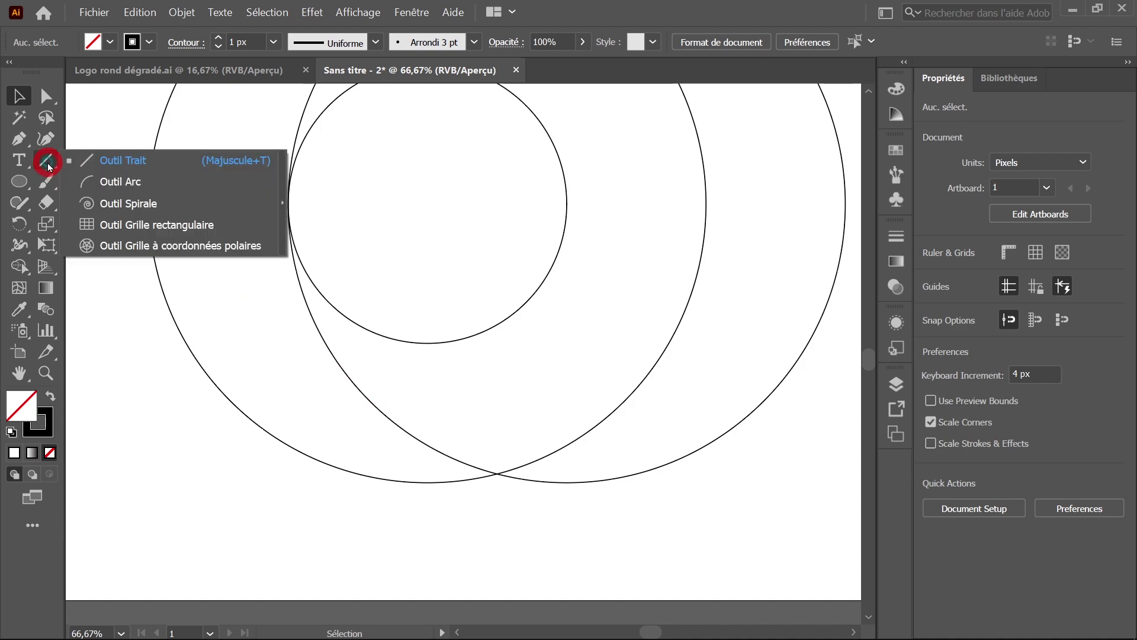
pyautogui.click(121, 184)
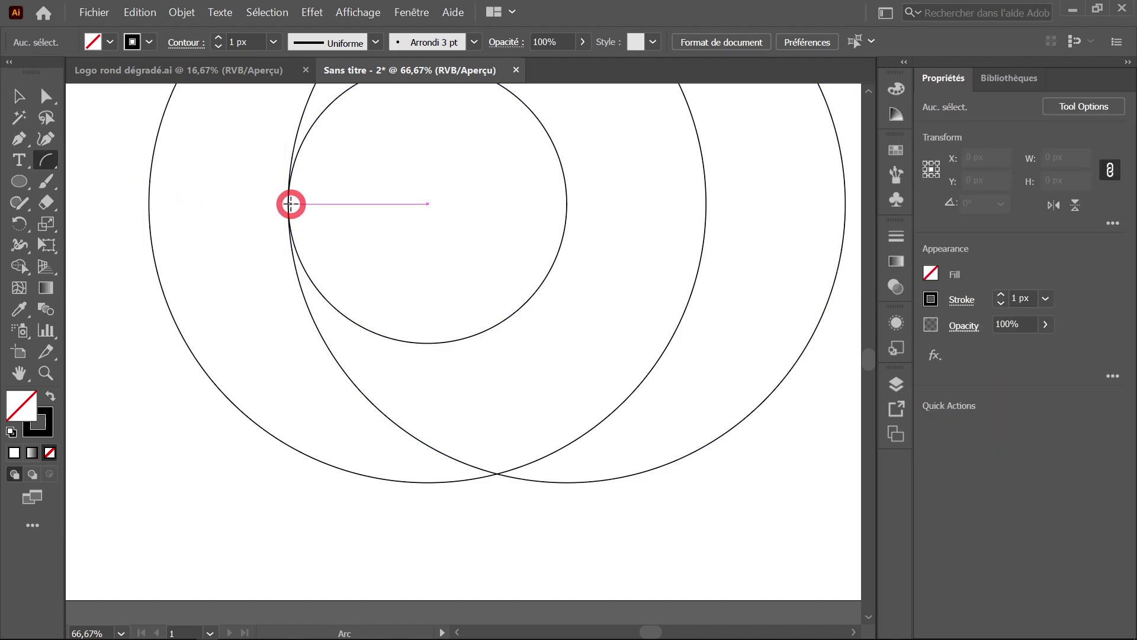
pyautogui.moveTo(288, 204)
pyautogui.mouseDown()
pyautogui.moveTo(415, 466)
pyautogui.moveTo(499, 474)
pyautogui.mouseUp()
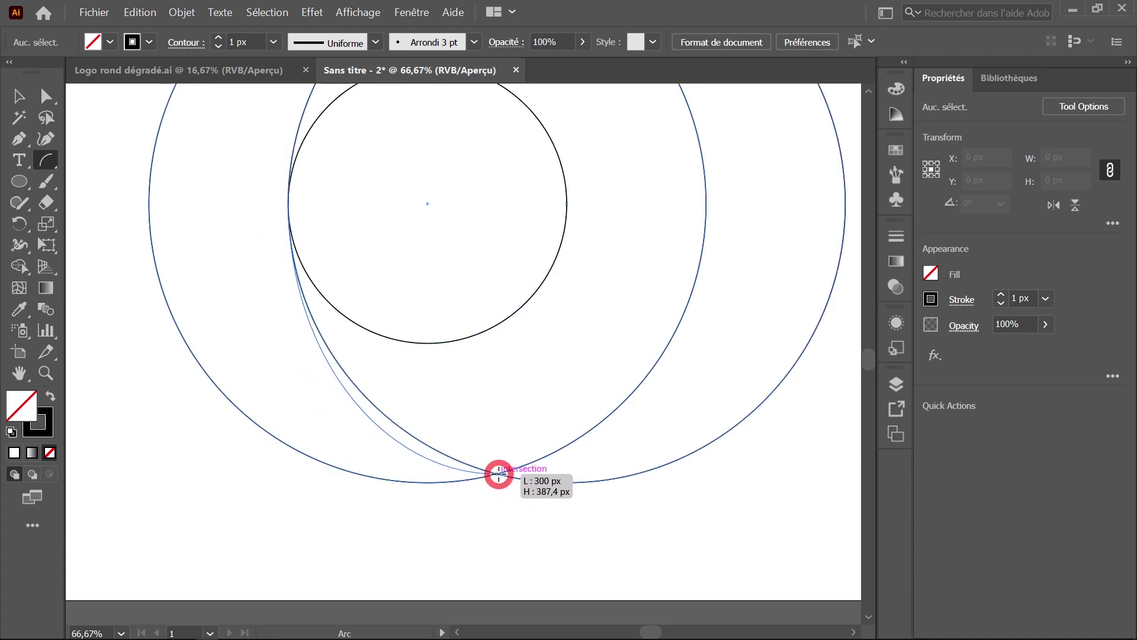
pyautogui.moveTo(499, 474); pyautogui.dragTo(498, 474)
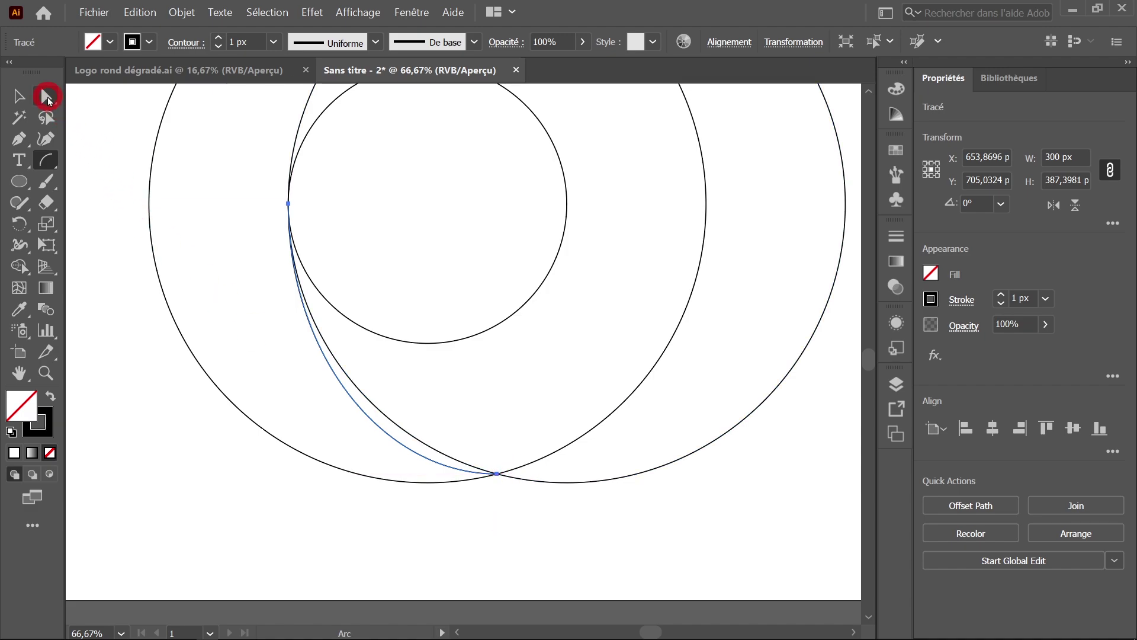
# Adjust the arc's lower anchor handles so the curve follows the large circle
pyautogui.click(47, 98)
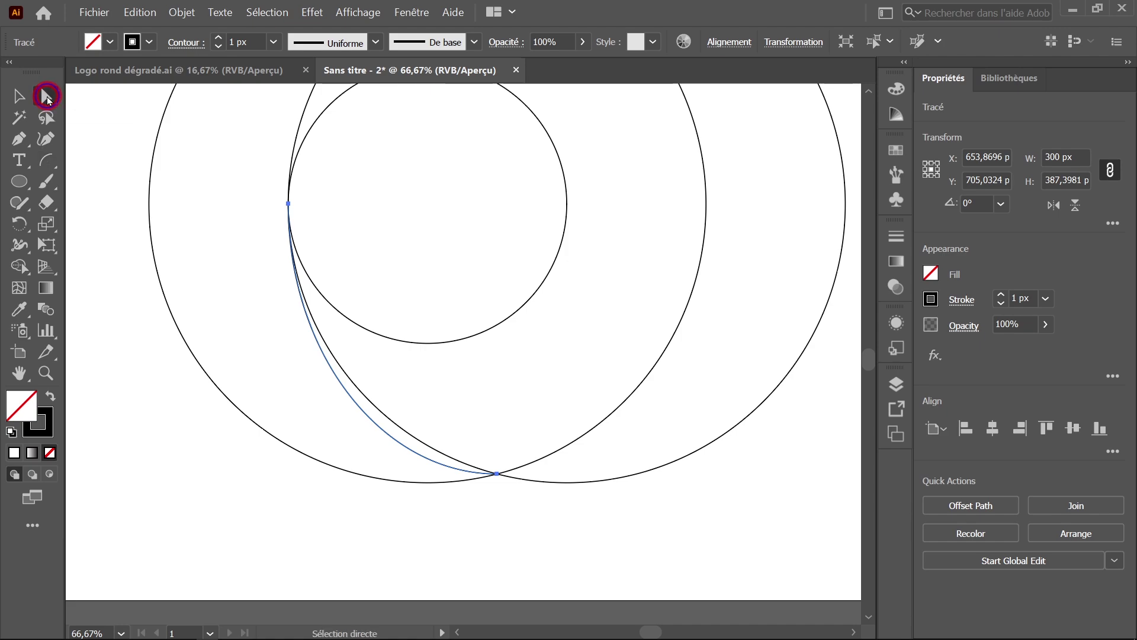
pyautogui.click(498, 475)
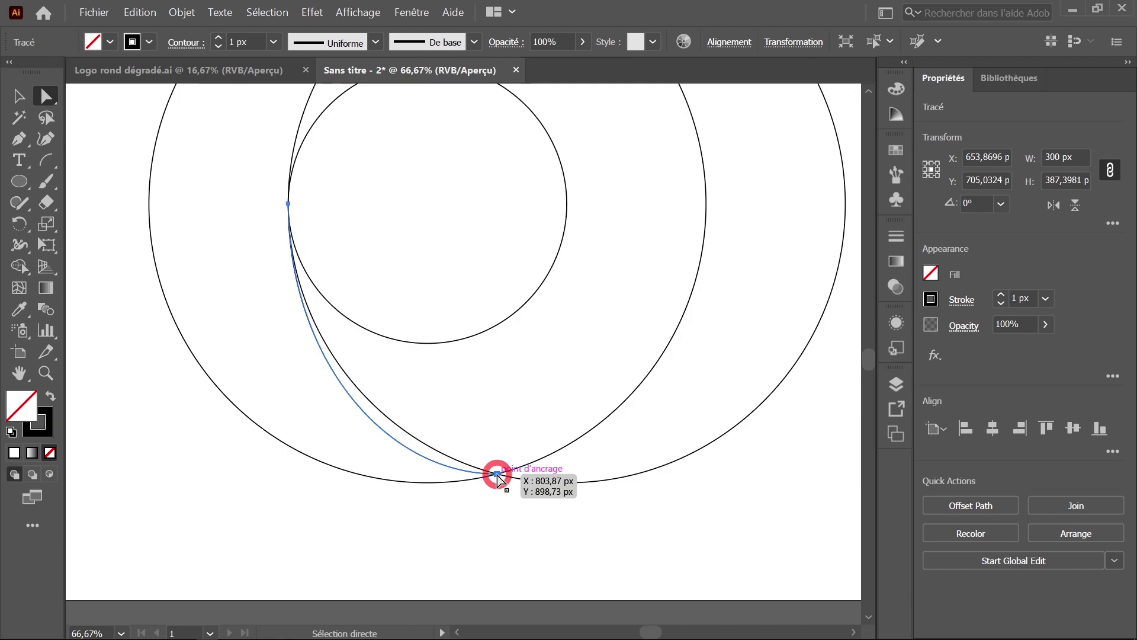
pyautogui.click(497, 475)
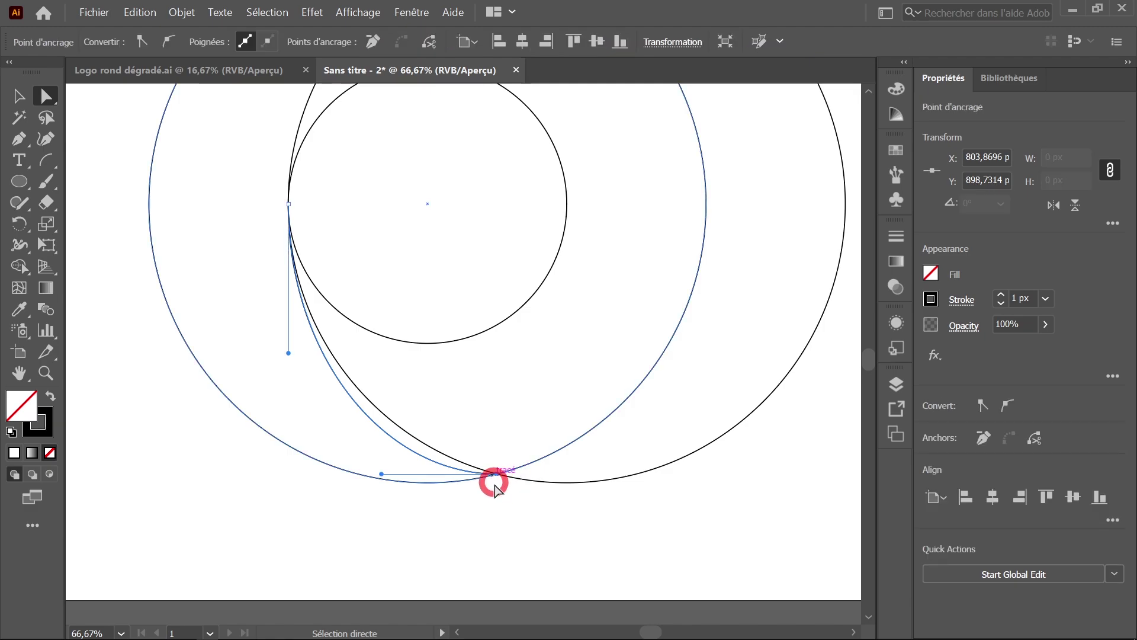
pyautogui.moveTo(372, 421); pyautogui.dragTo(370, 406)
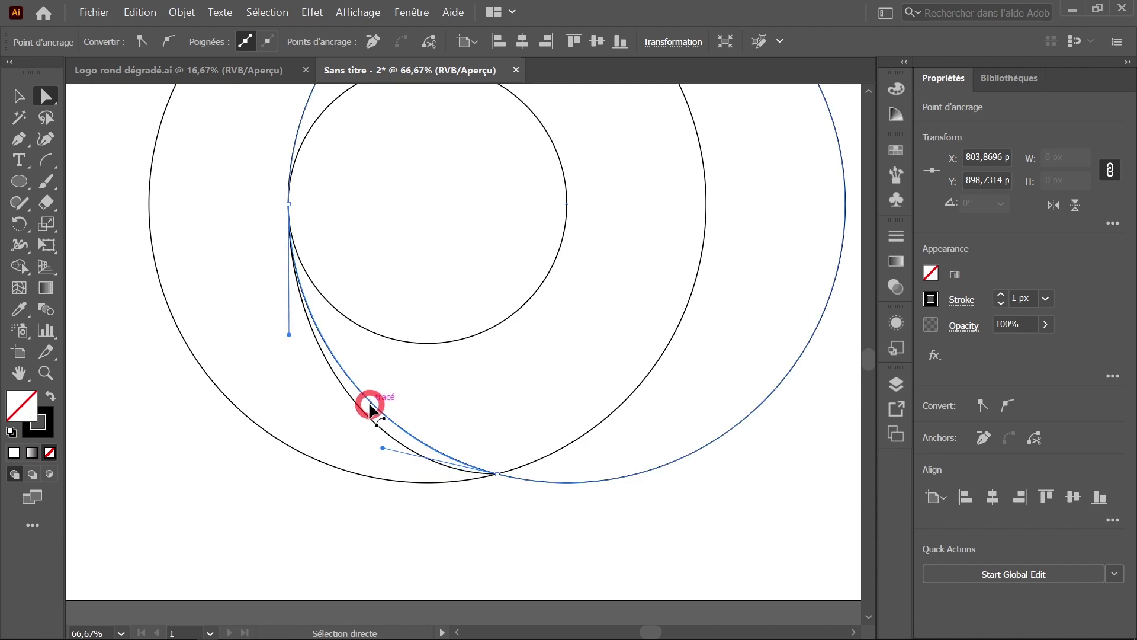
pyautogui.moveTo(369, 402); pyautogui.dragTo(368, 405)
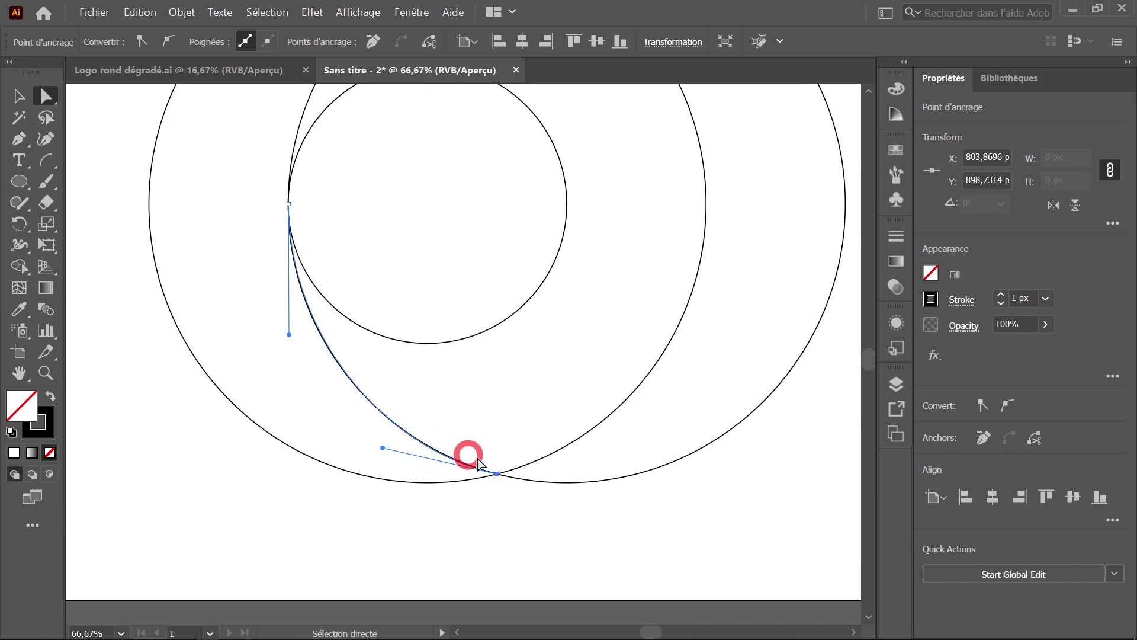
# Delete the large right-hand circle and reselect the curved blade line
pyautogui.click(19, 97)
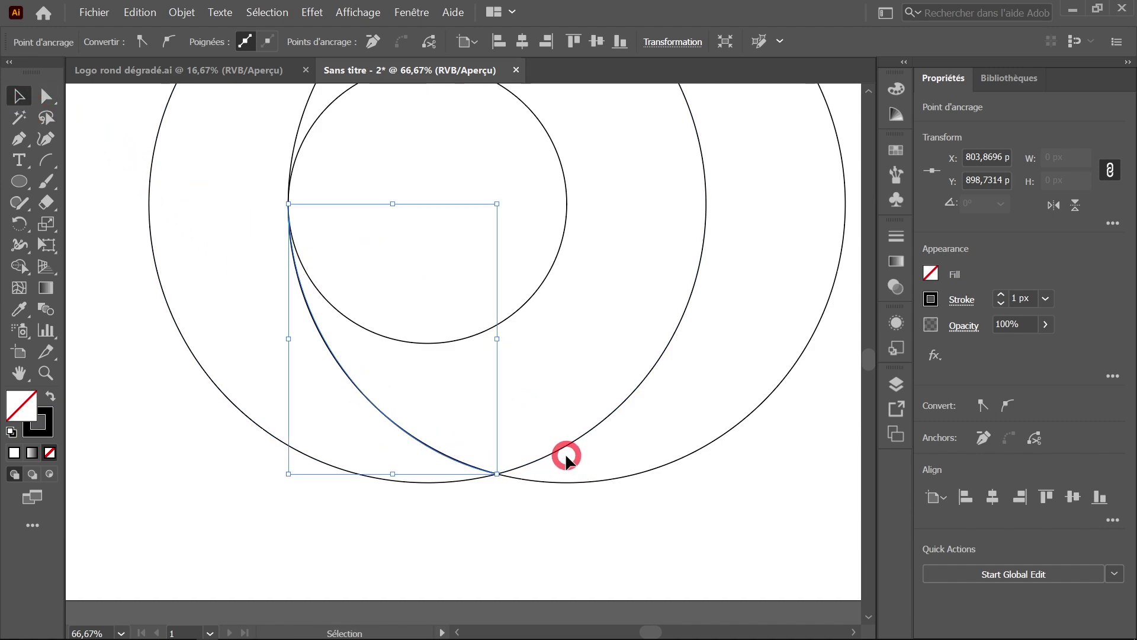
pyautogui.click(573, 484)
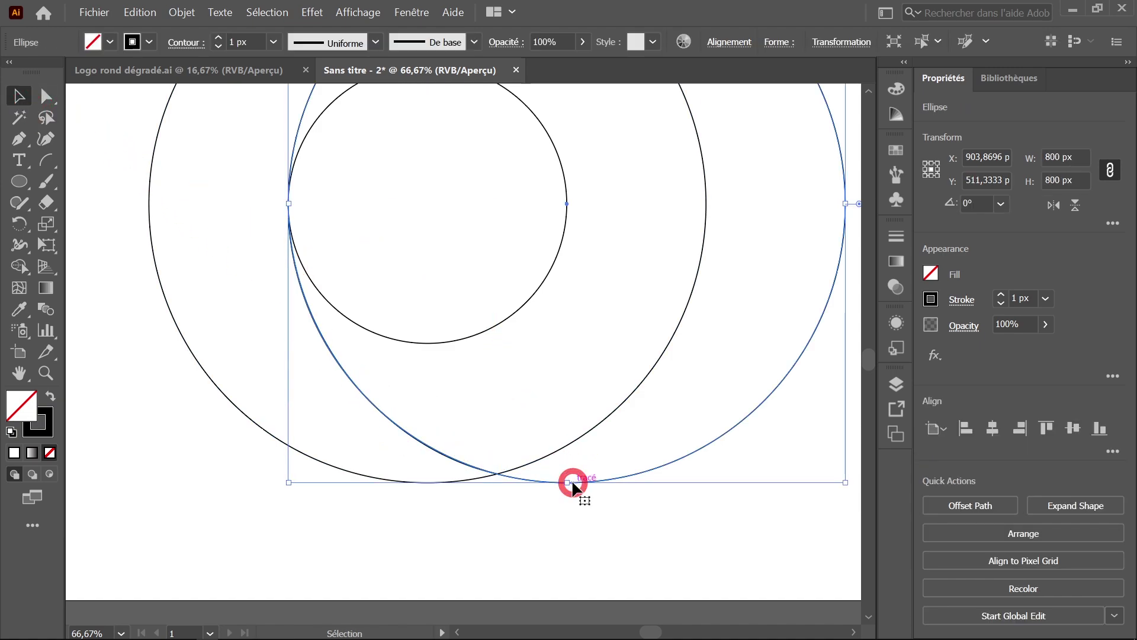
pyautogui.hotkey('ctrl', 'shift', 'a')
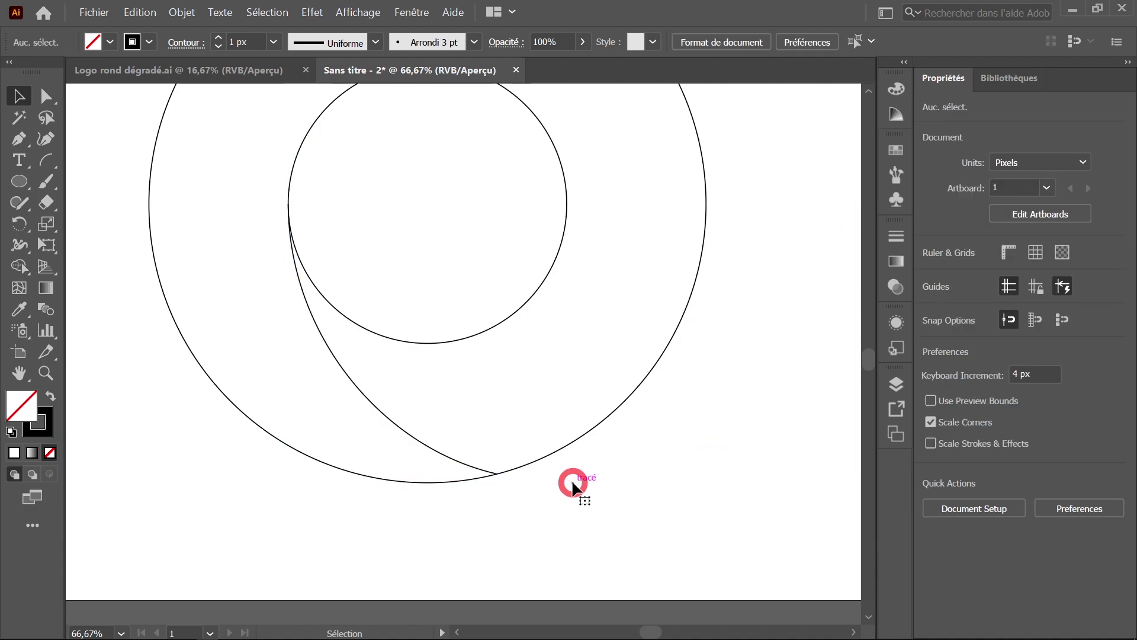
pyautogui.keyDown('ctrl'); pyautogui.keyDown('alt'); pyautogui.click(527, 425); pyautogui.keyUp('alt'); pyautogui.keyUp('ctrl')
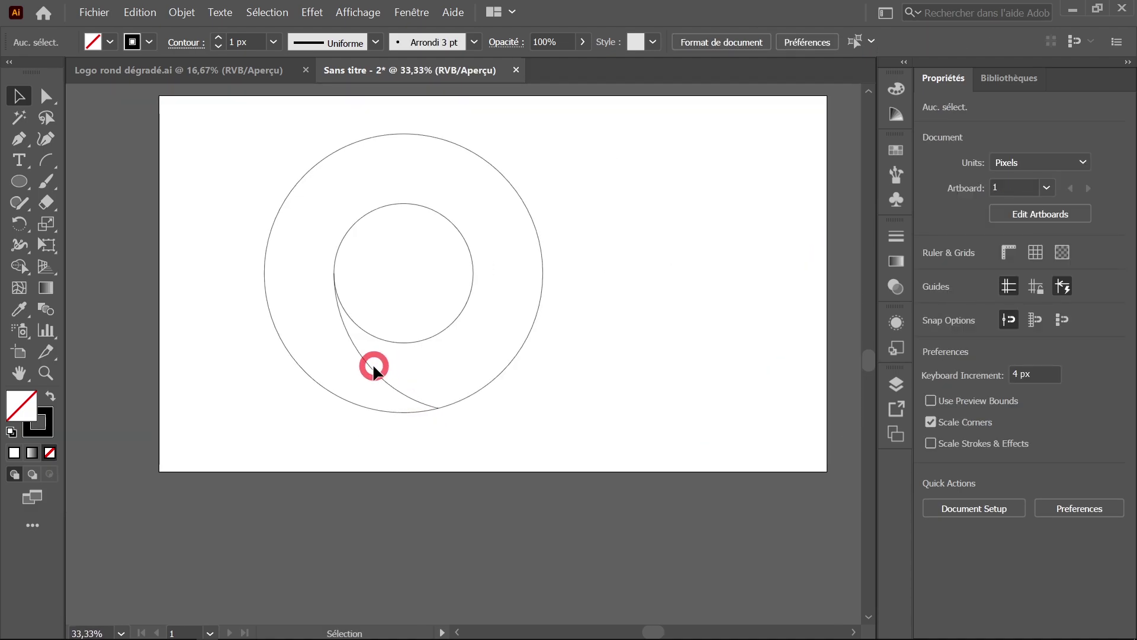
pyautogui.click(372, 364)
pyautogui.click(555, 421)
pyautogui.keyDown('ctrl'); pyautogui.click(484, 339); pyautogui.keyUp('ctrl')
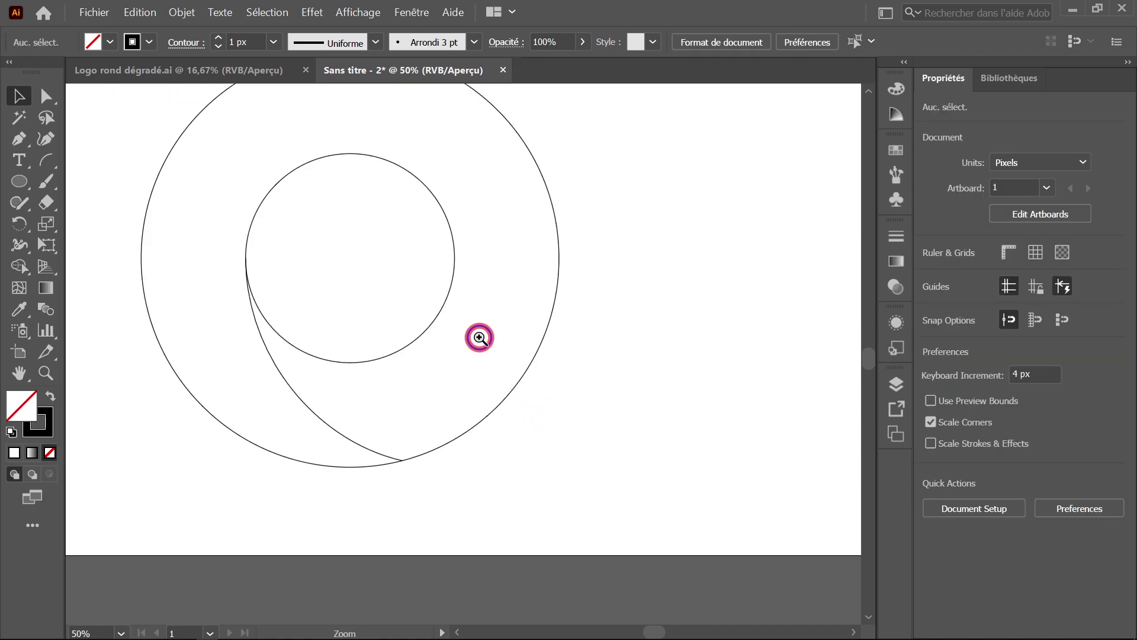
pyautogui.click(298, 396)
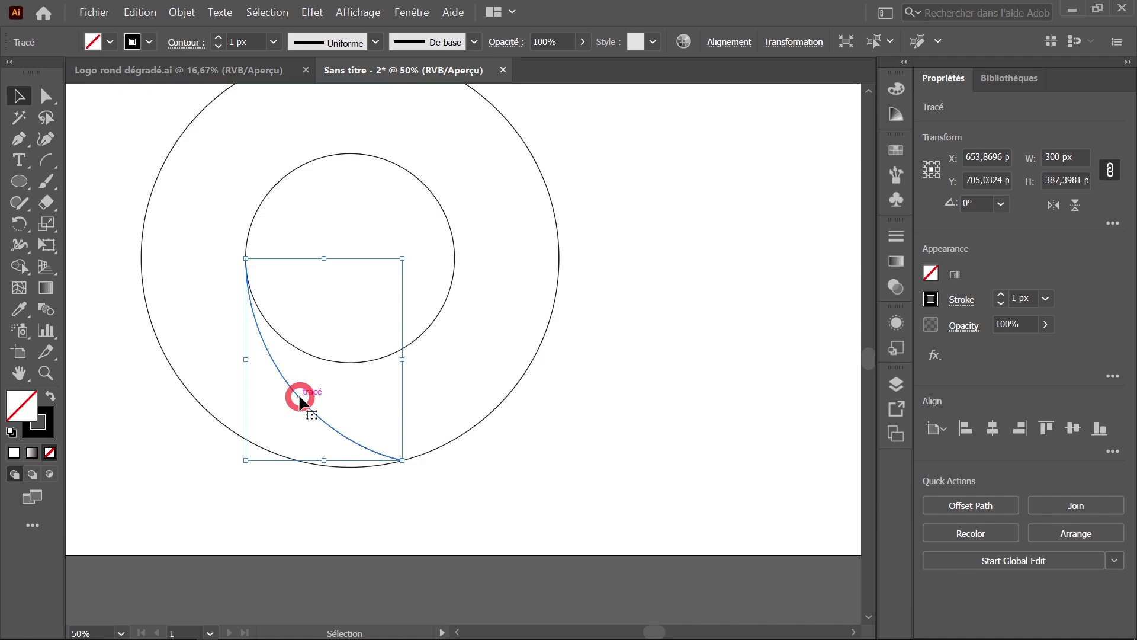
# Rotate-copy the curve 60° around the inner circle's centre, repeating with Ctrl+D
pyautogui.press('r')
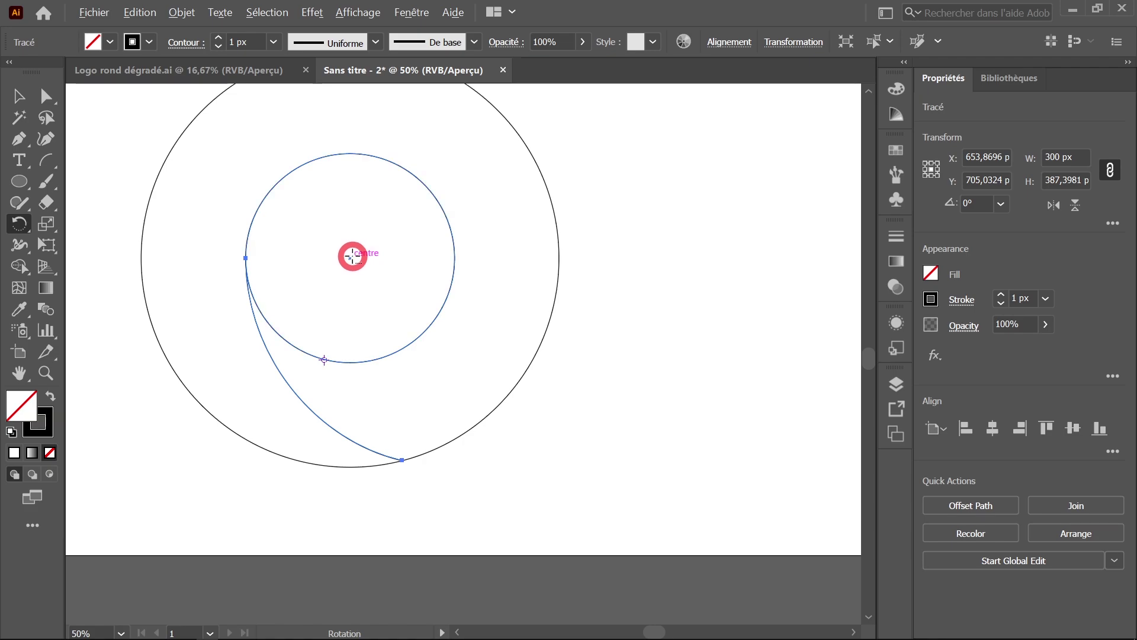
pyautogui.keyDown('alt'); pyautogui.click(353, 256); pyautogui.keyUp('alt')
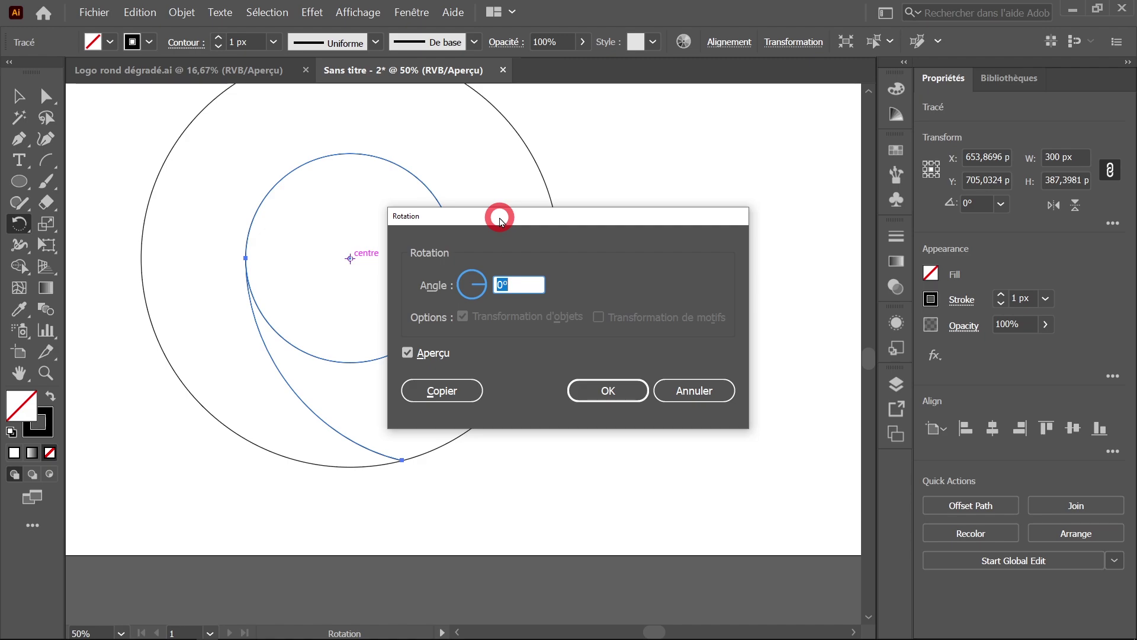
pyautogui.write('60')
pyautogui.click(468, 392)
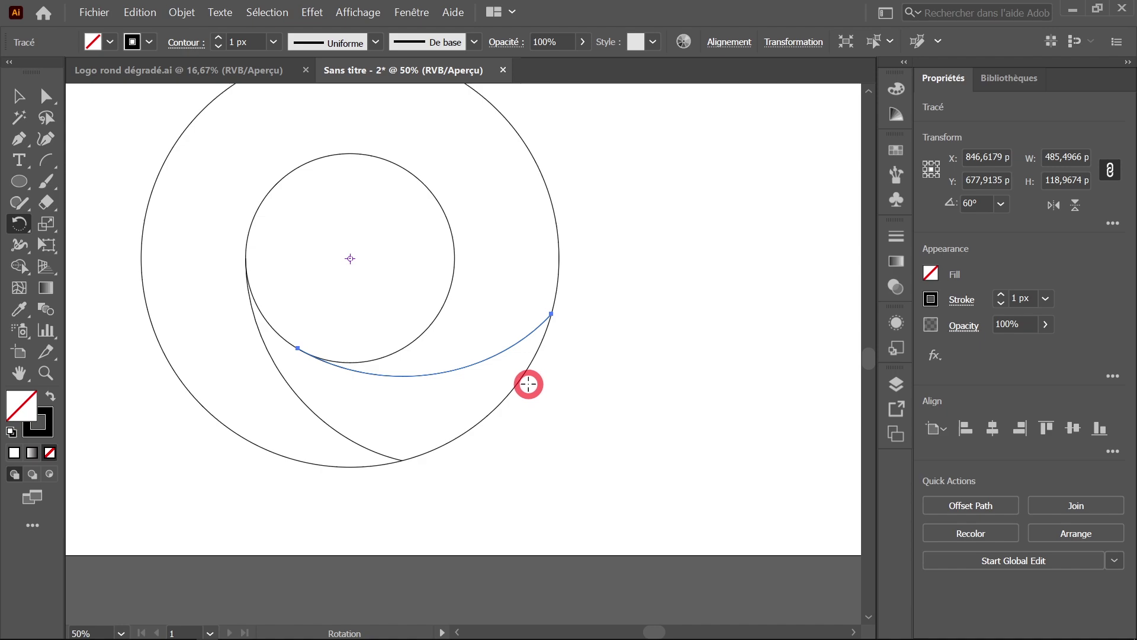
pyautogui.hotkey('ctrl', 'd')
pyautogui.hotkey('ctrl', 'd')
pyautogui.hotkey('ctrl', 'd')
pyautogui.hotkey('ctrl', 'd')
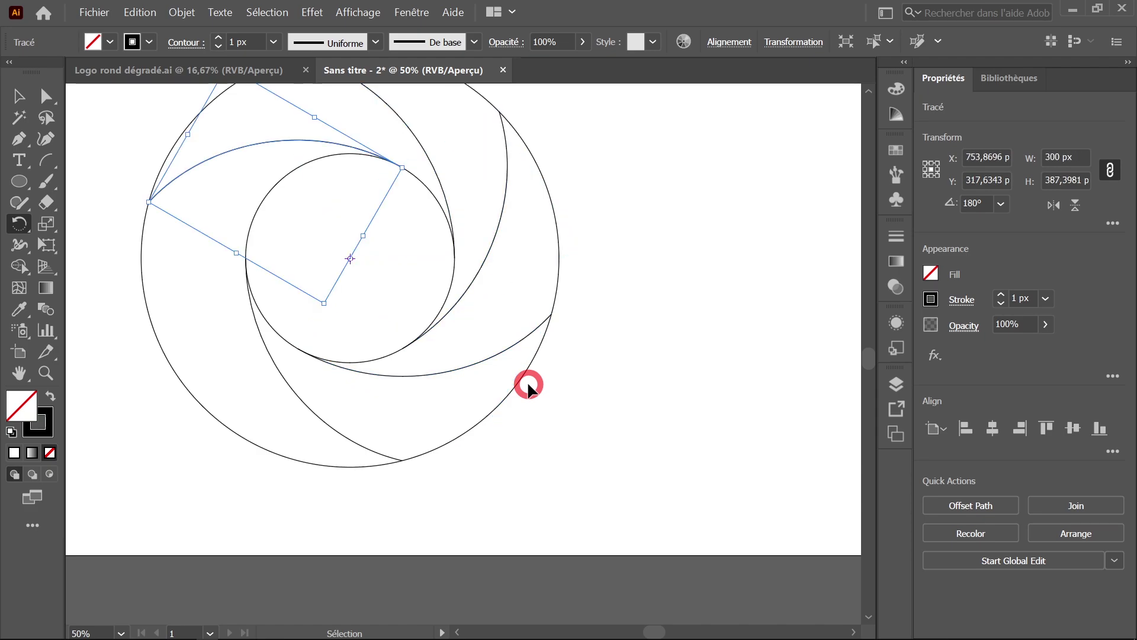
pyautogui.hotkey('ctrl', 'd')
pyautogui.hotkey('ctrl', 'd')
pyautogui.click(19, 96)
pyautogui.click(603, 219)
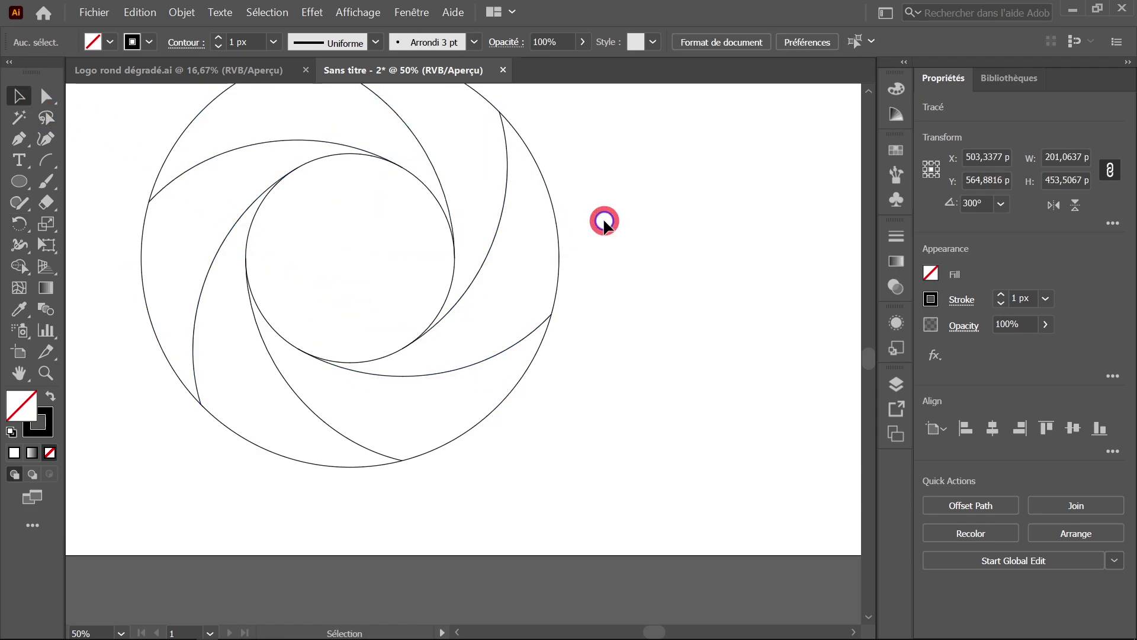
pyautogui.hotkey('ctrl', '-')
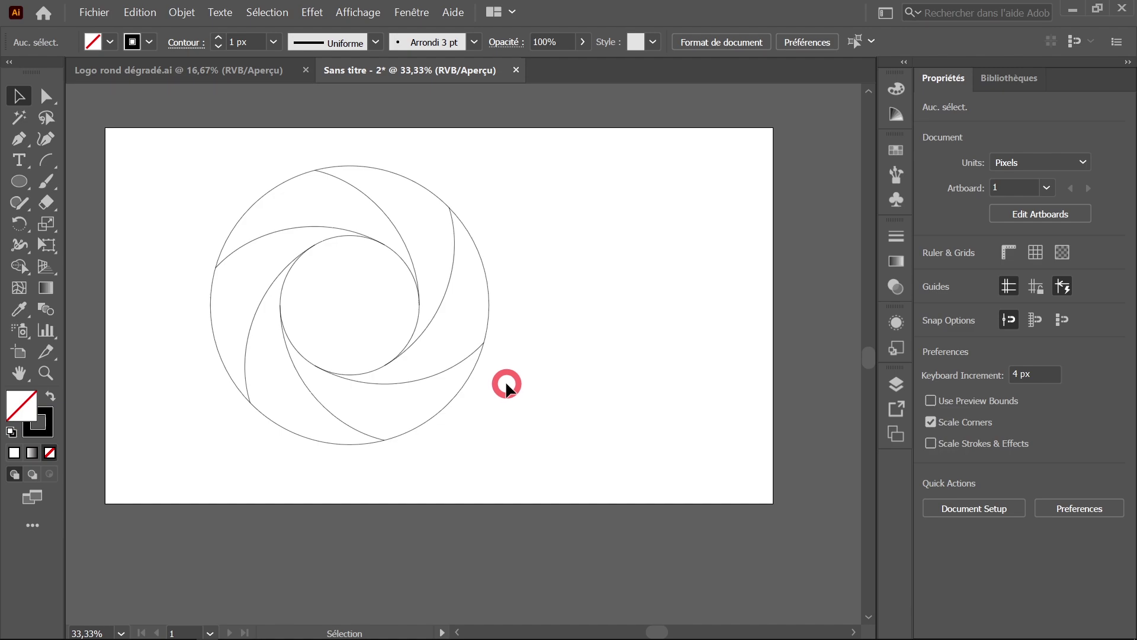
# Duplicate the shutter ring to the right and enlarge the artboard to cover both rings
pyautogui.moveTo(366, 325); pyautogui.dragTo(666, 326)
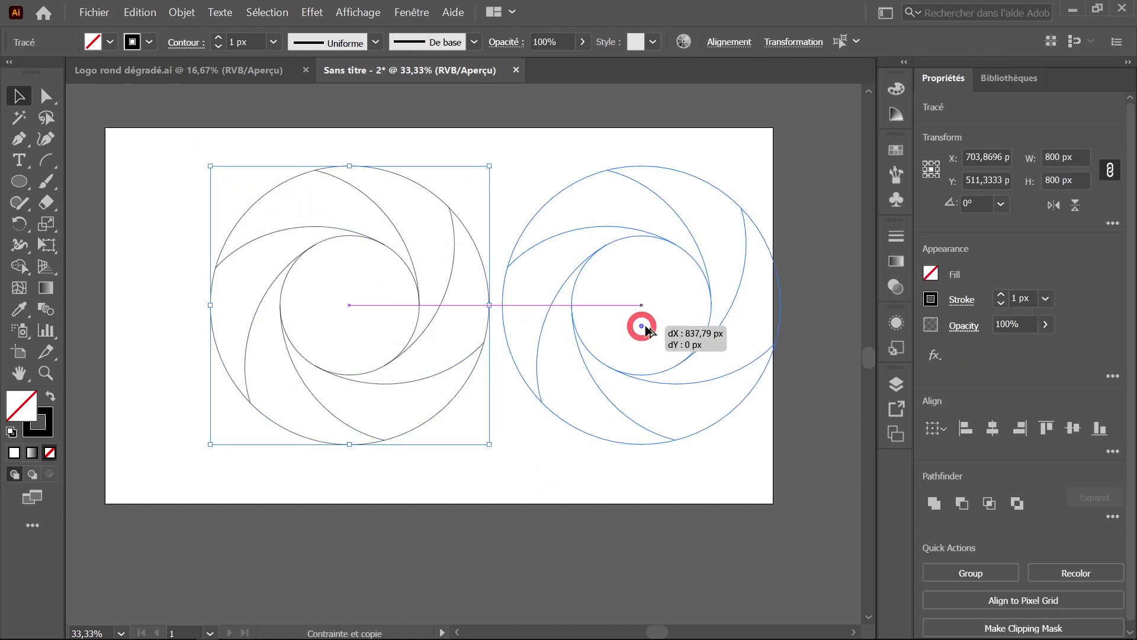
pyautogui.click(21, 354)
pyautogui.click(20, 96)
pyautogui.click(528, 262)
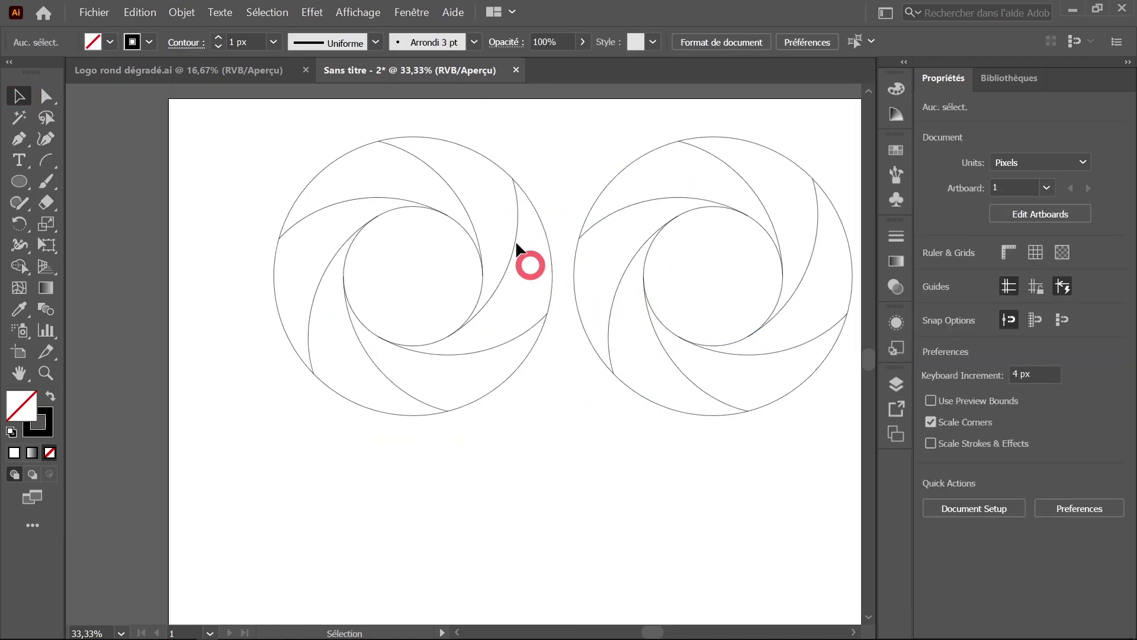
pyautogui.scroll(1, 439, 295)
pyautogui.hscroll(1, 439, 290)
pyautogui.hscroll(1, 422, 292)
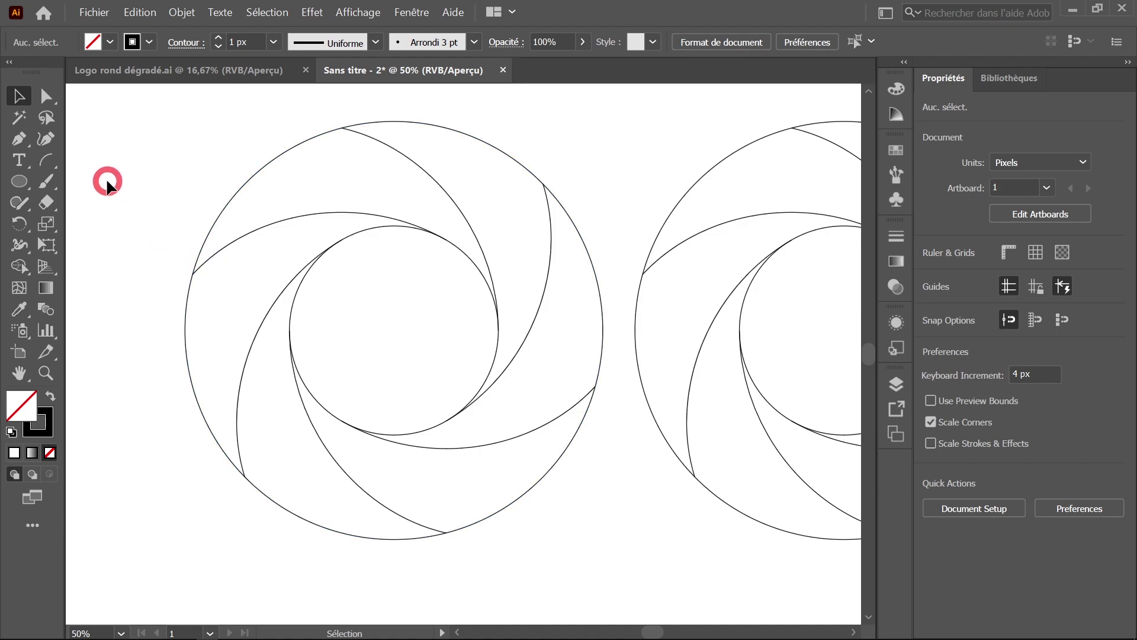
# Set Shape Builder gap length to Petite (3 px), keeping colours from Nuanciers
pyautogui.click(20, 266)
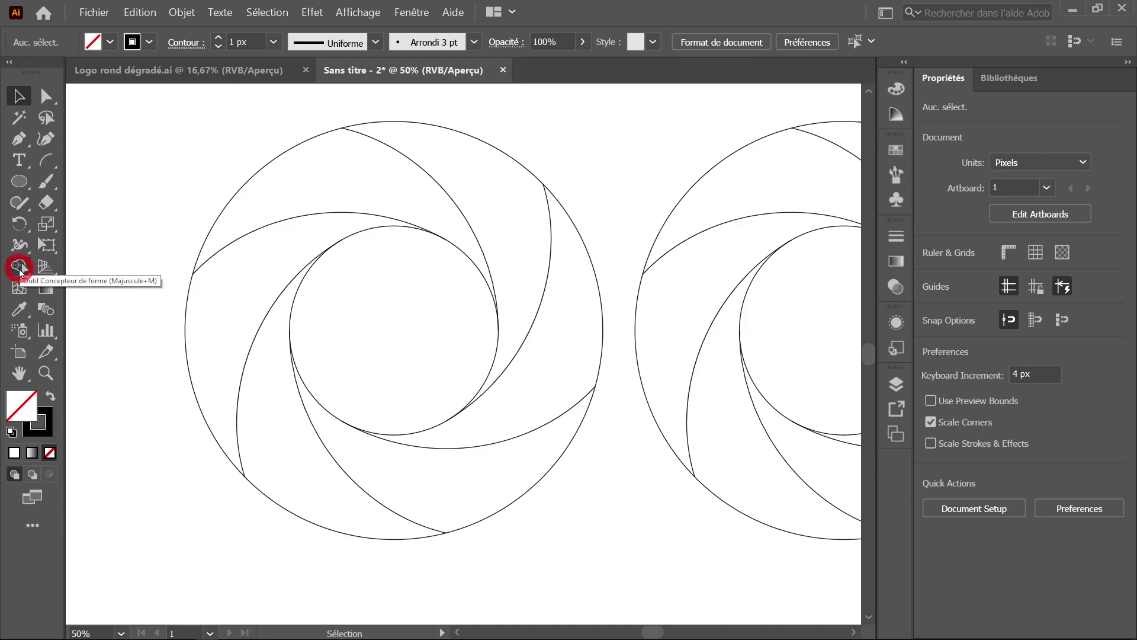
pyautogui.doubleClick(20, 267)
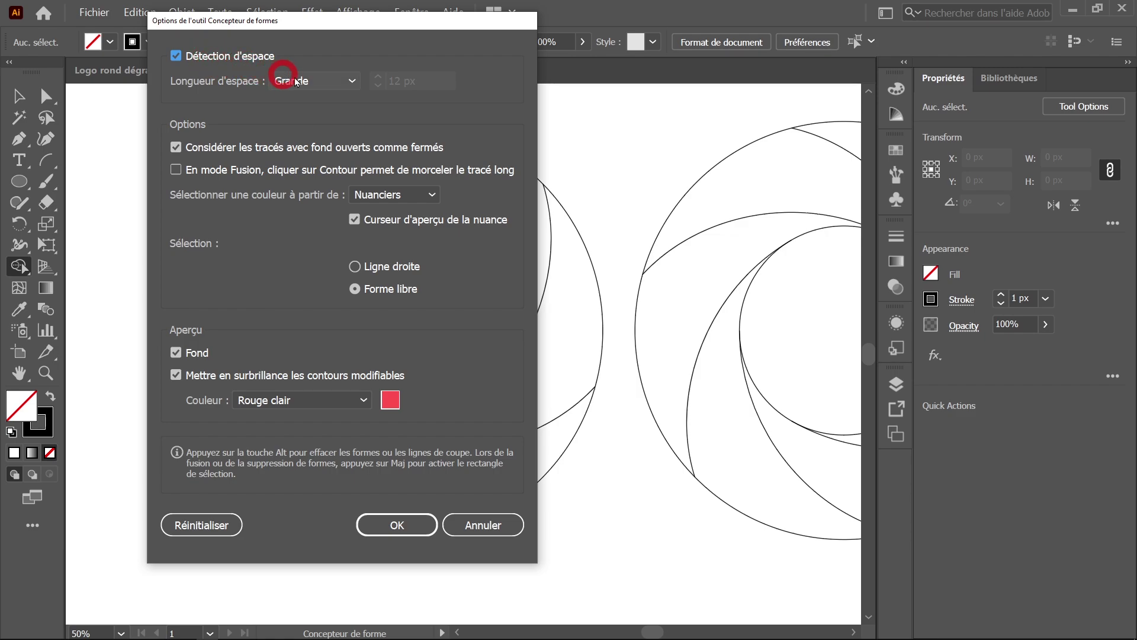
pyautogui.click(353, 81)
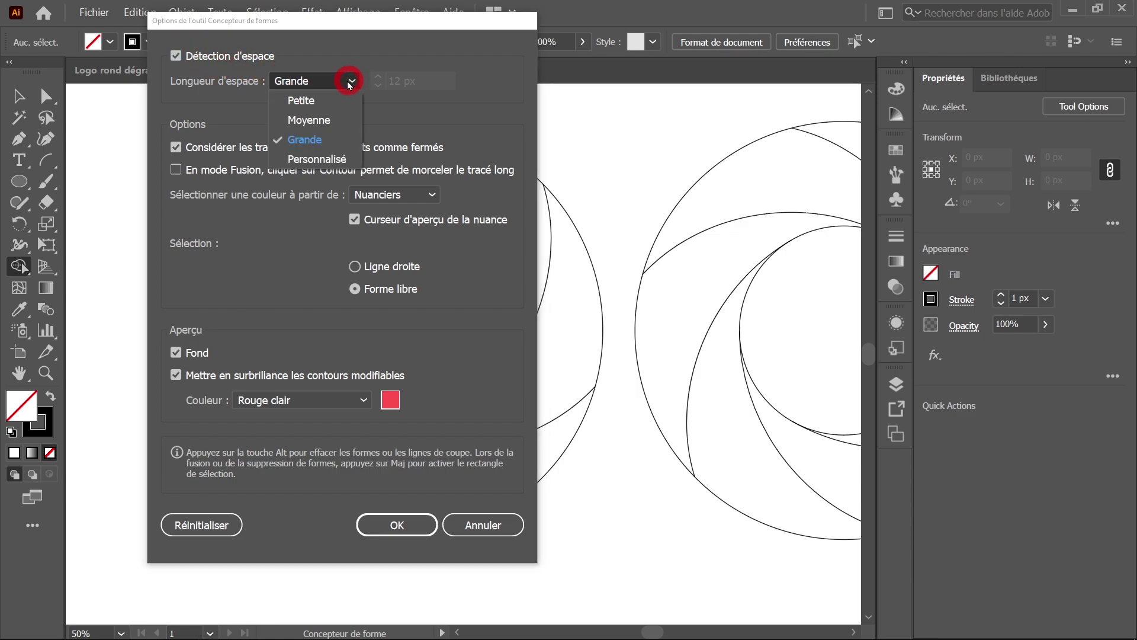
pyautogui.click(311, 100)
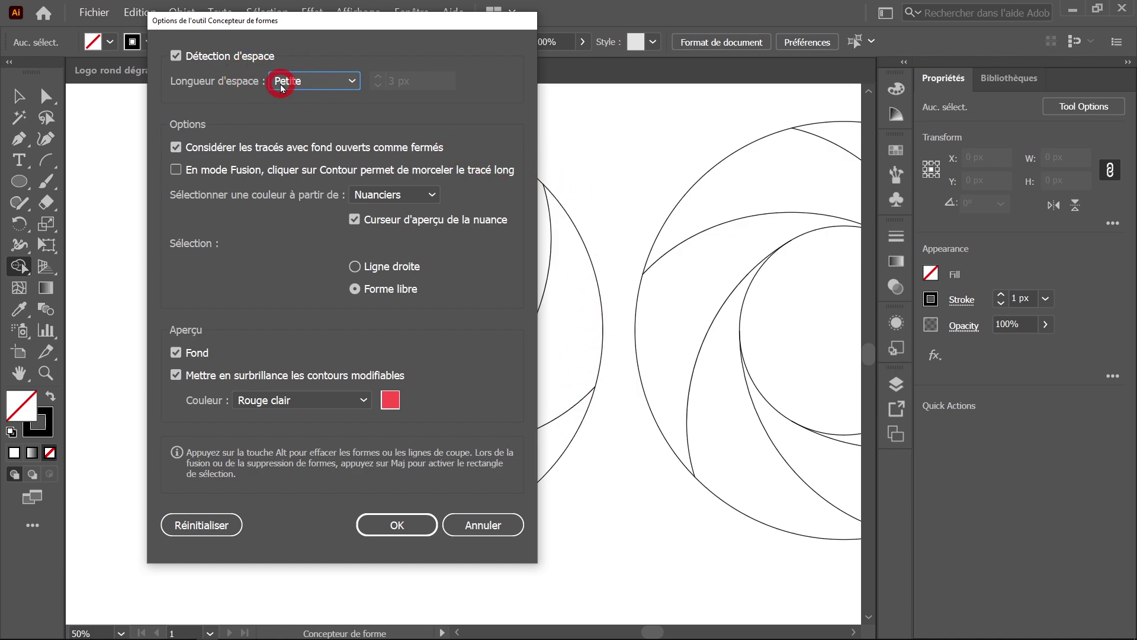
pyautogui.click(421, 197)
pyautogui.click(391, 233)
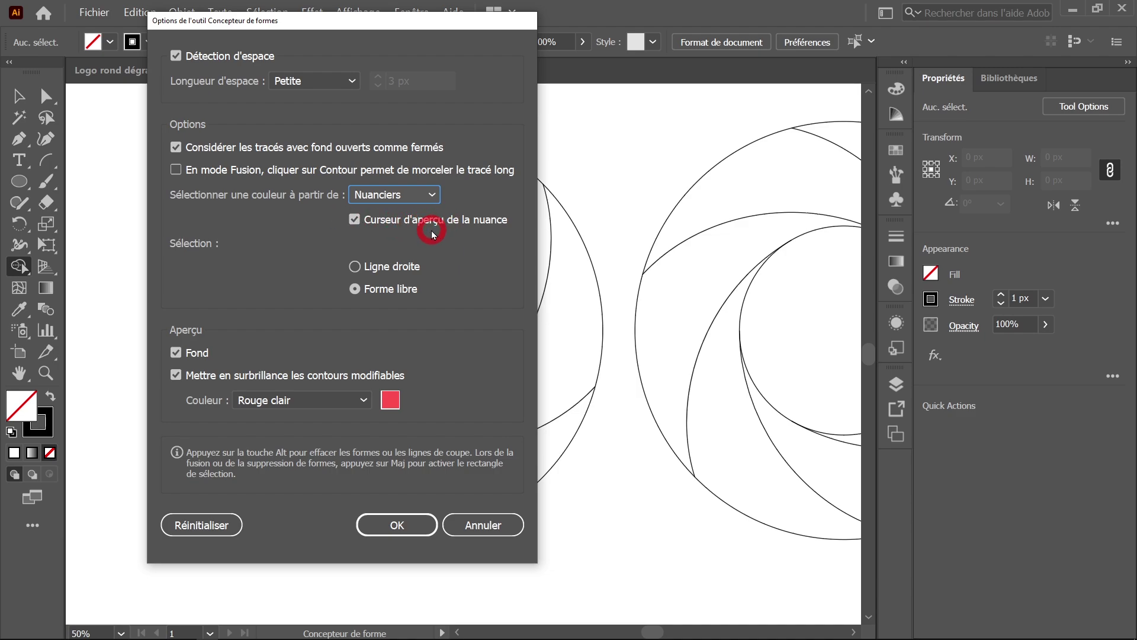
pyautogui.click(405, 522)
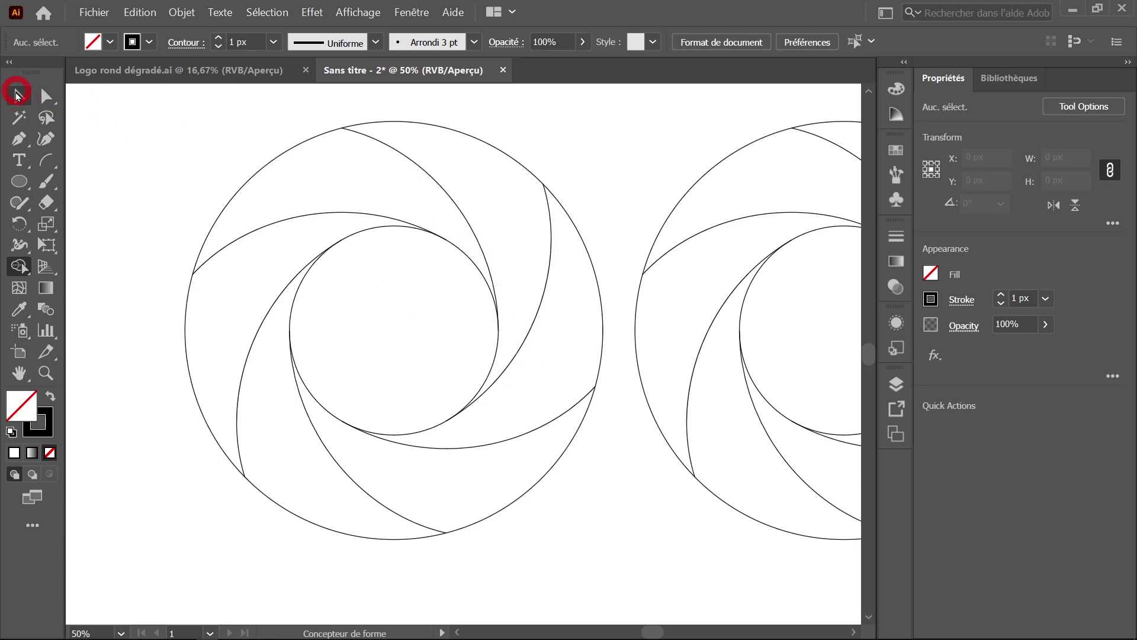
pyautogui.click(17, 96)
# Select the left ring with Shape Builder and cycle swatches to the black-to-white gradient
pyautogui.moveTo(165, 100); pyautogui.dragTo(611, 565)
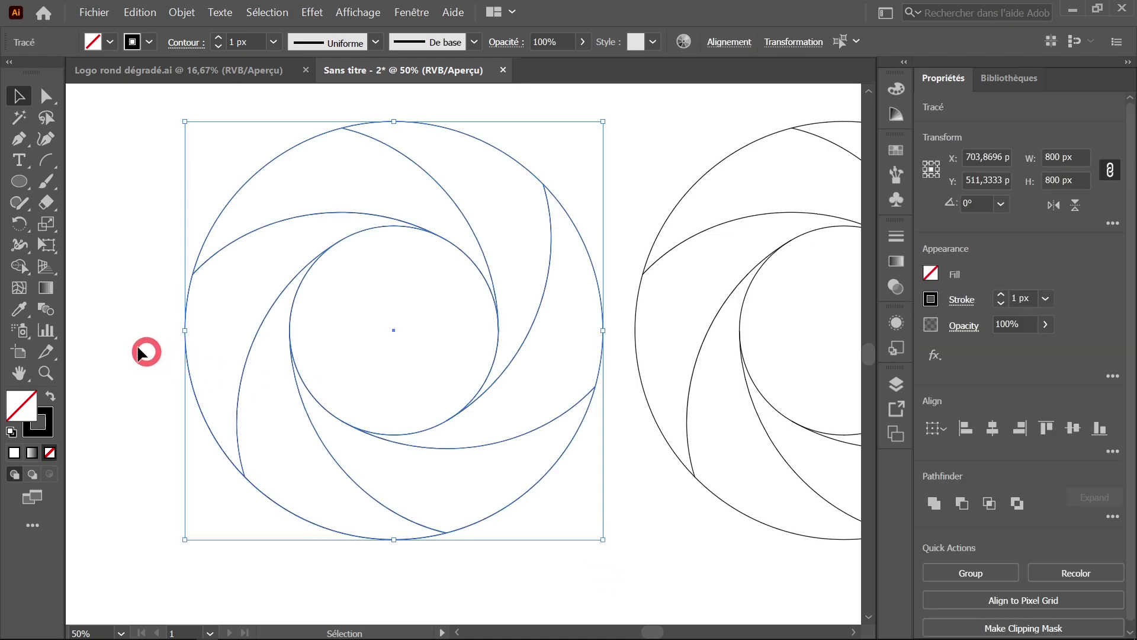
pyautogui.click(19, 266)
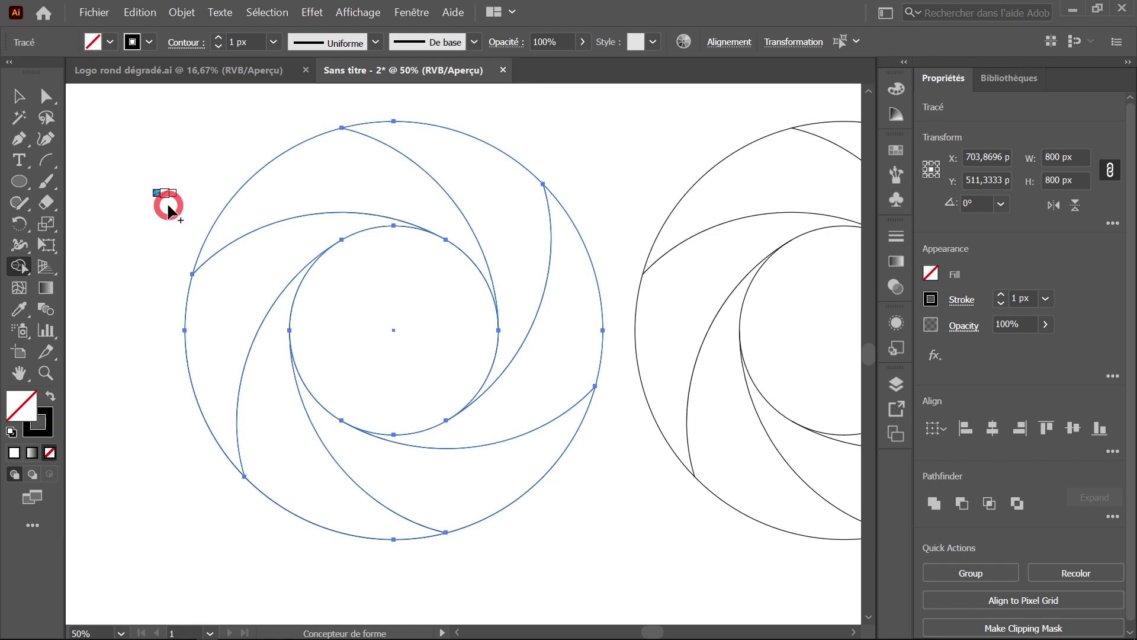
pyautogui.press('Right')
pyautogui.press('Right')
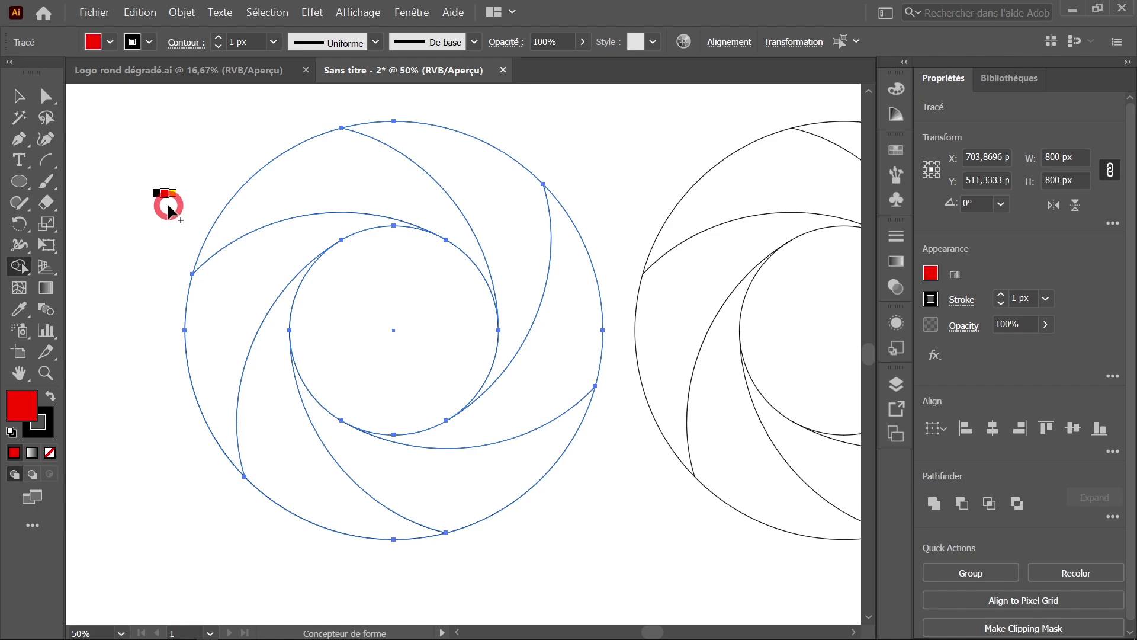
pyautogui.press('Right')
pyautogui.press('Right')
pyautogui.press('Right')
pyautogui.press('Right')
pyautogui.press('Right')
pyautogui.press('Right')
pyautogui.press('Right')
pyautogui.press('Right')
pyautogui.press('Right')
pyautogui.press('Right')
pyautogui.press('Right')
pyautogui.press('Right')
pyautogui.press('Right')
pyautogui.press('Right')
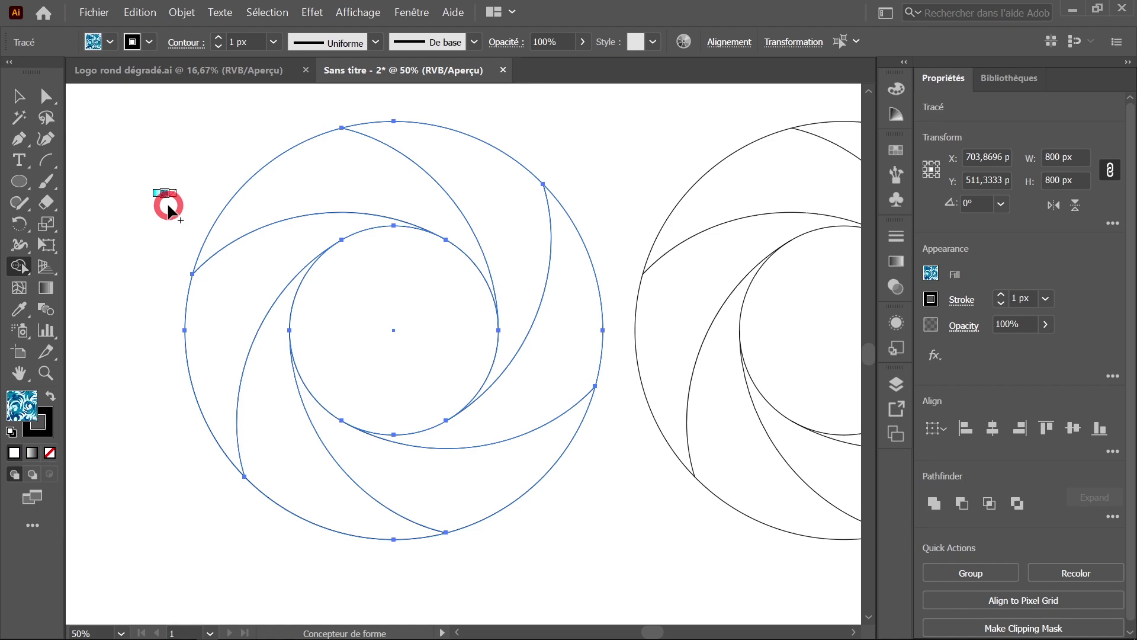
pyautogui.press('Right')
pyautogui.press('Left')
pyautogui.press('Right')
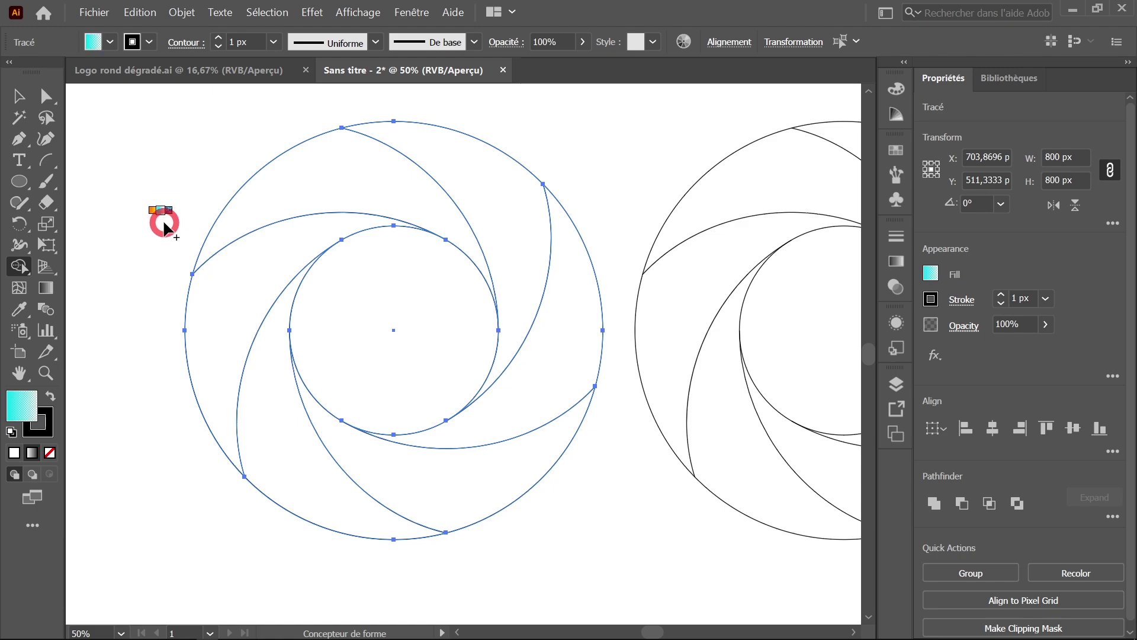
pyautogui.press('Left')
pyautogui.press('Left')
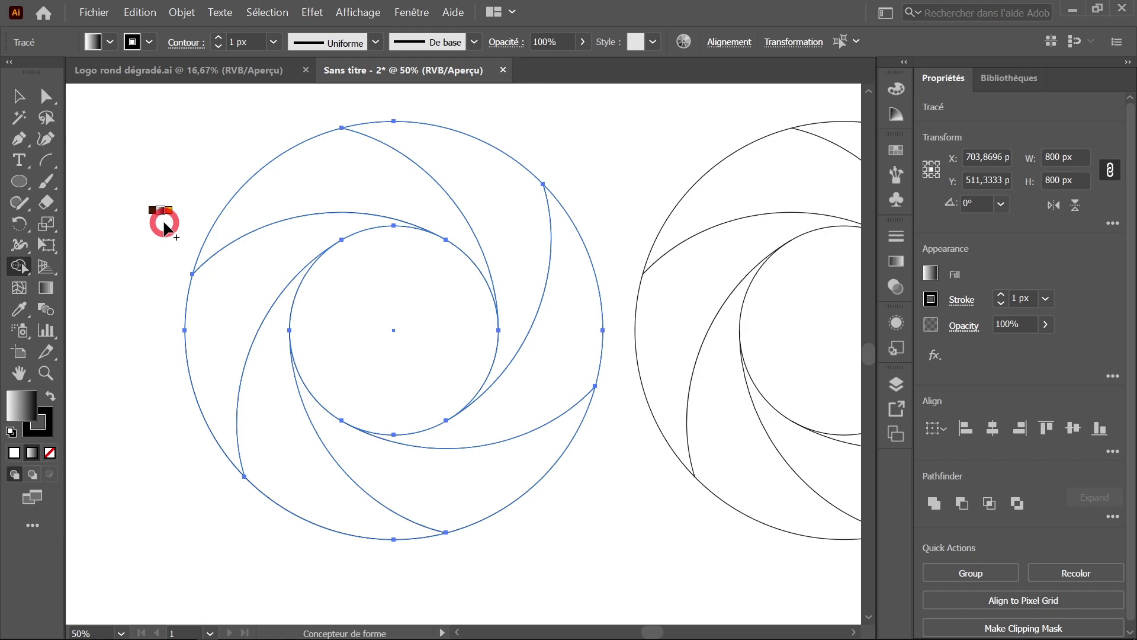
# Fill each of the six crescent blades with the black-to-white gradient
pyautogui.click(335, 188)
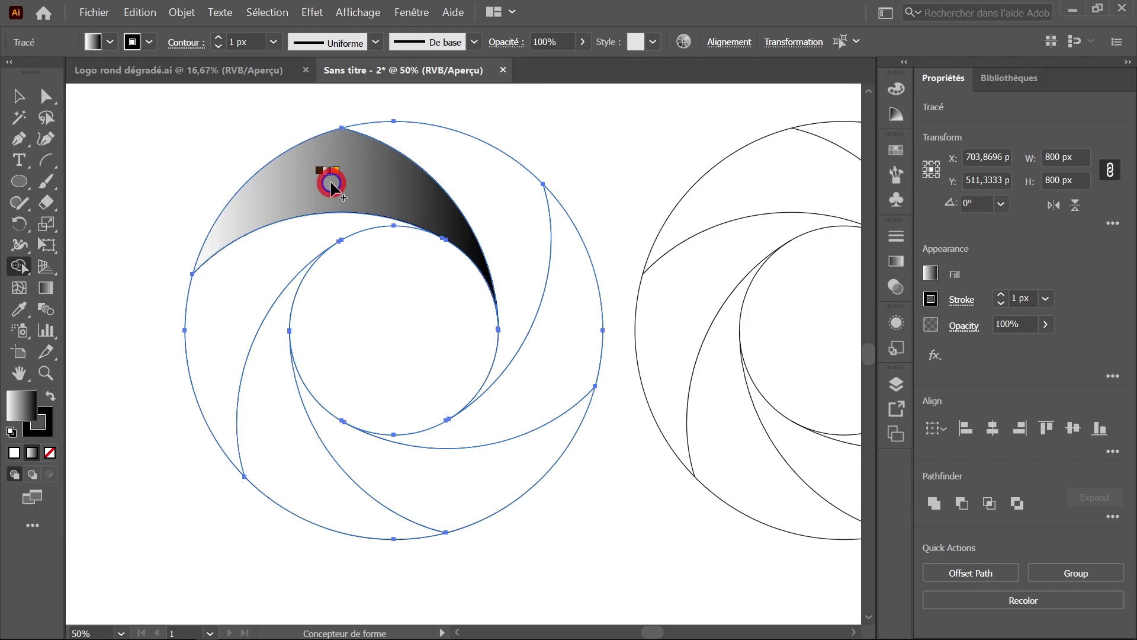
pyautogui.click(482, 178)
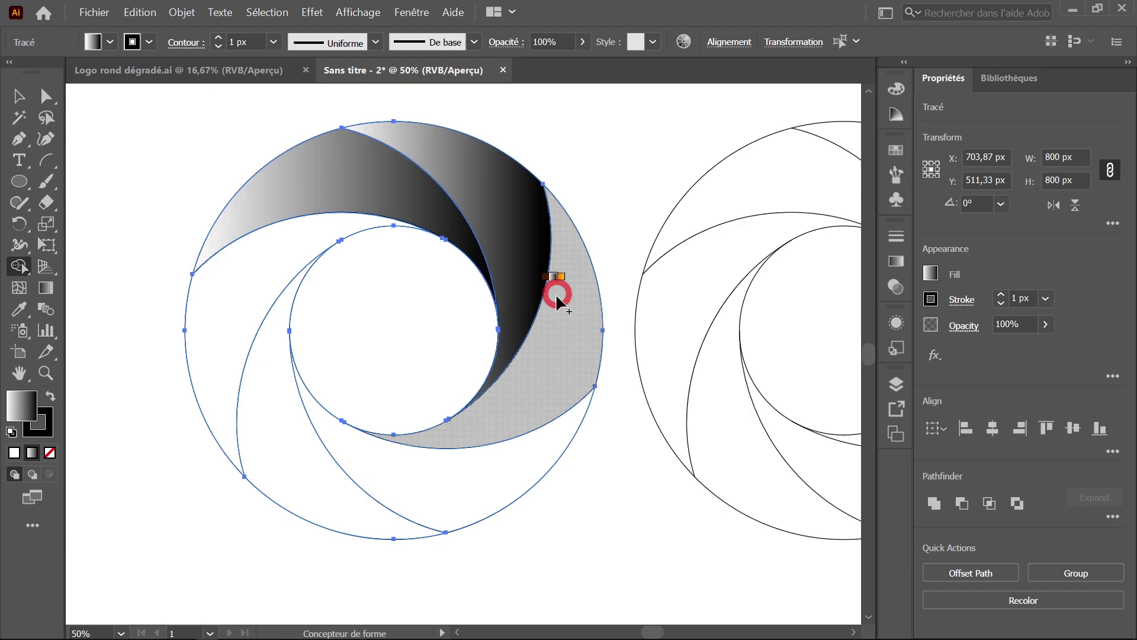
pyautogui.click(559, 342)
pyautogui.click(492, 453)
pyautogui.click(332, 457)
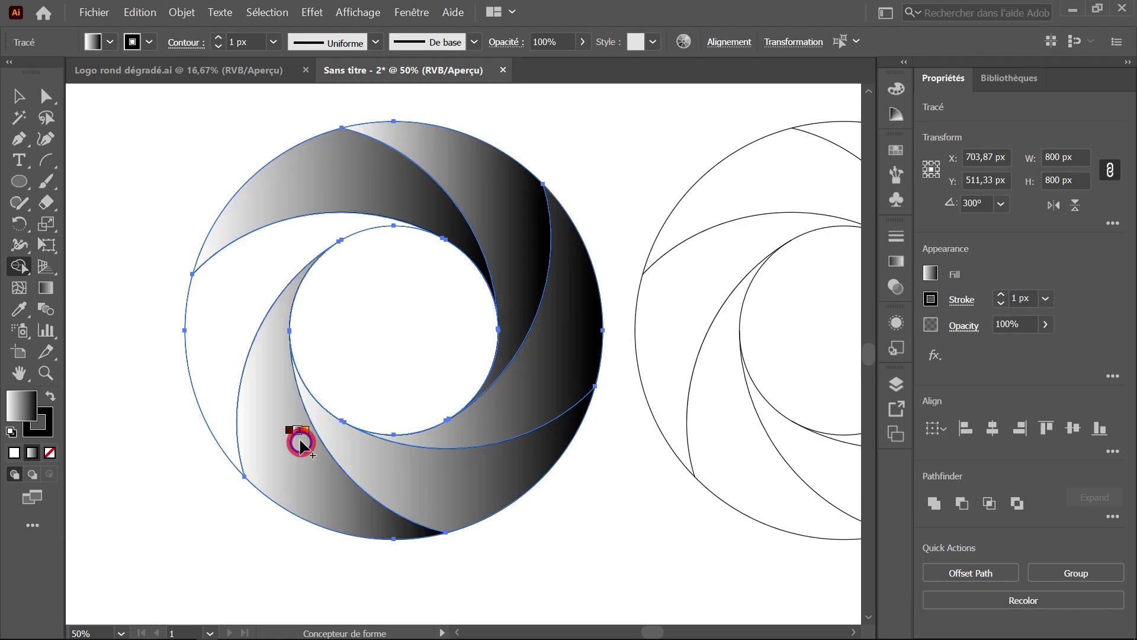
pyautogui.click(249, 318)
# Shift-select all six gradient blades with the Selection tool
pyautogui.click(19, 96)
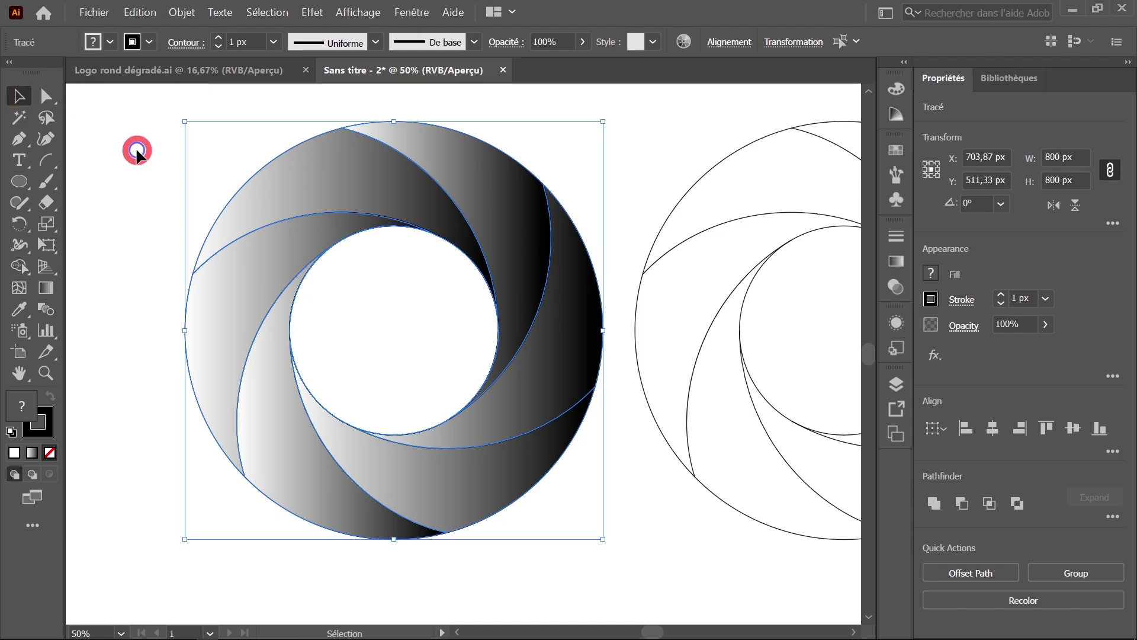
pyautogui.click(187, 151)
pyautogui.click(280, 169)
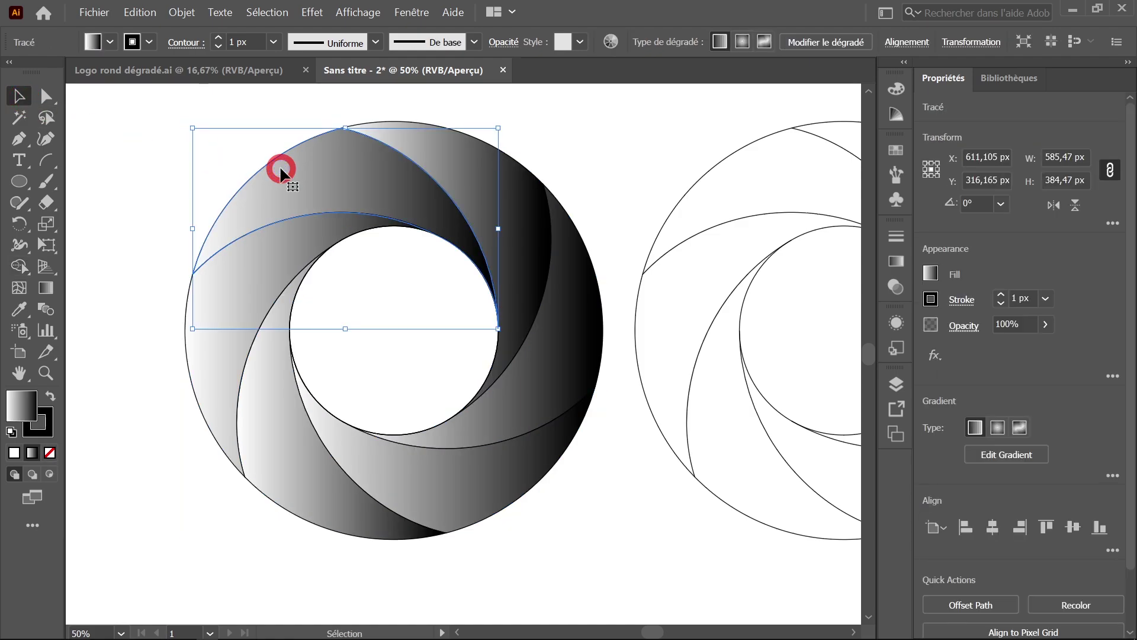
pyautogui.hotkey('ctrl', 'a')
pyautogui.hotkey('ctrl', 'shift', 'a')
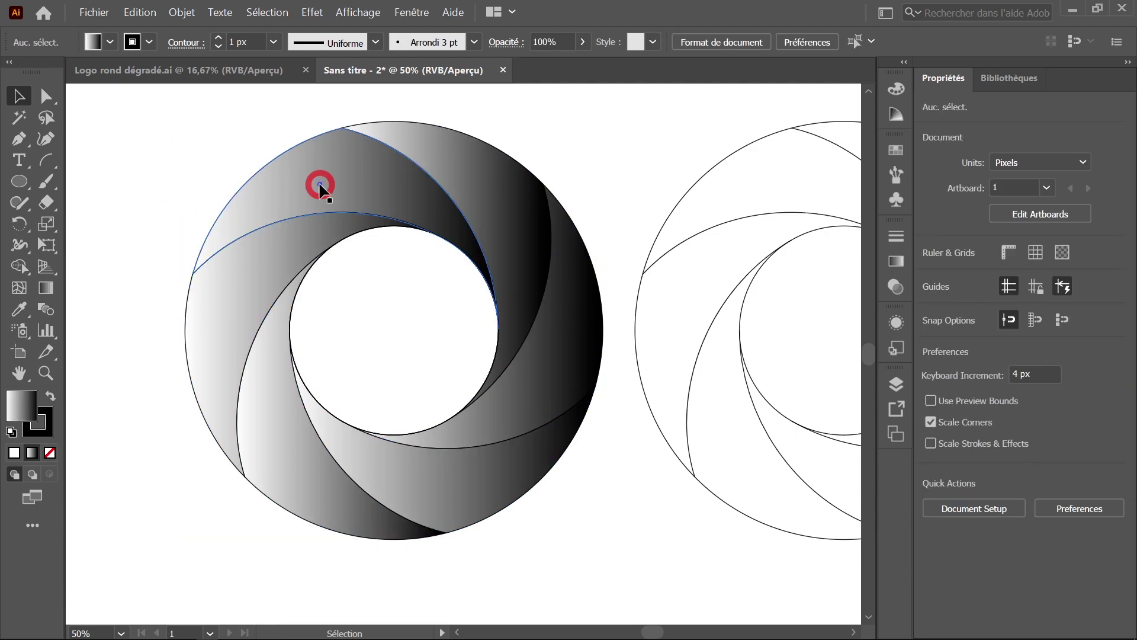
pyautogui.click(318, 181)
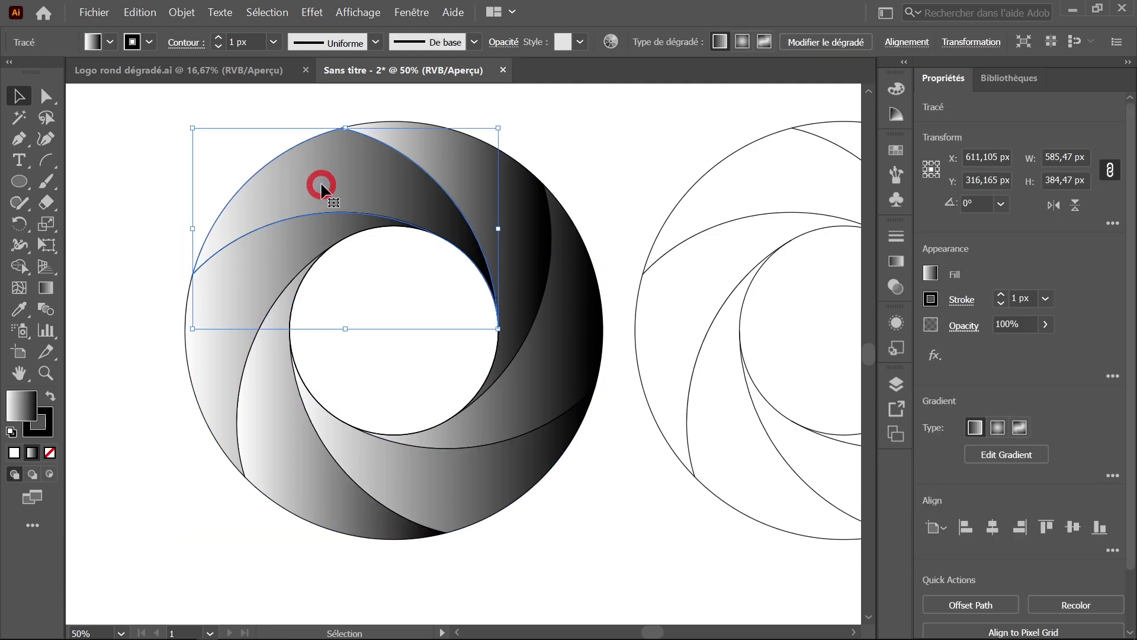
pyautogui.press('shift')
pyautogui.keyDown('shift'); pyautogui.click(468, 174); pyautogui.keyUp('shift')
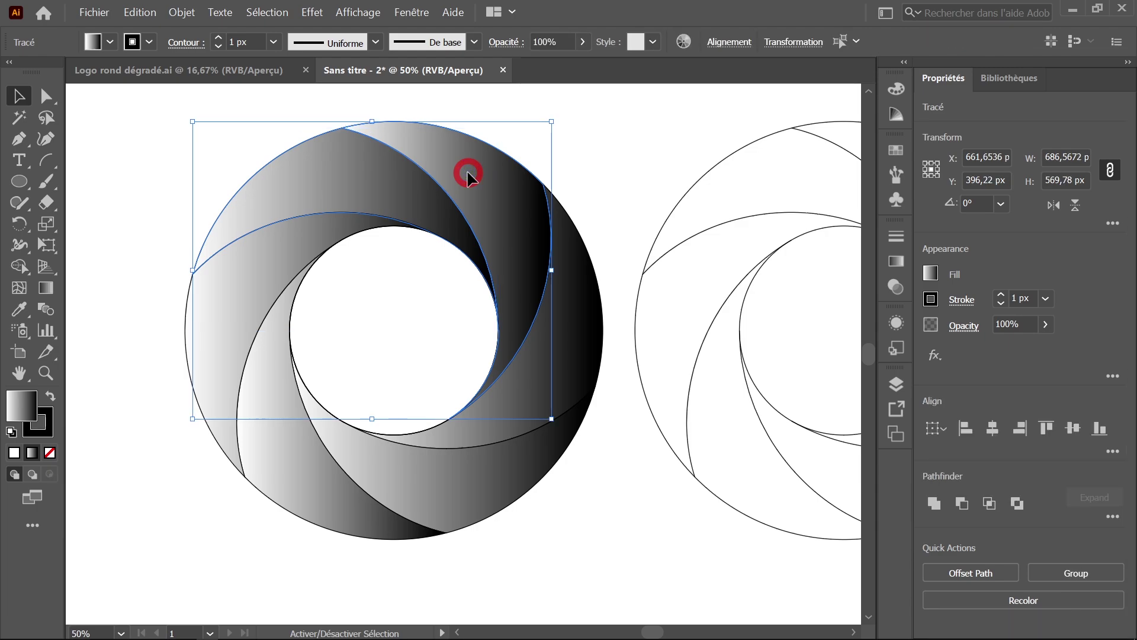
pyautogui.keyDown('shift'); pyautogui.click(552, 248); pyautogui.keyUp('shift')
pyautogui.keyDown('shift'); pyautogui.click(456, 428); pyautogui.keyUp('shift')
pyautogui.keyDown('shift'); pyautogui.click(437, 477); pyautogui.keyUp('shift')
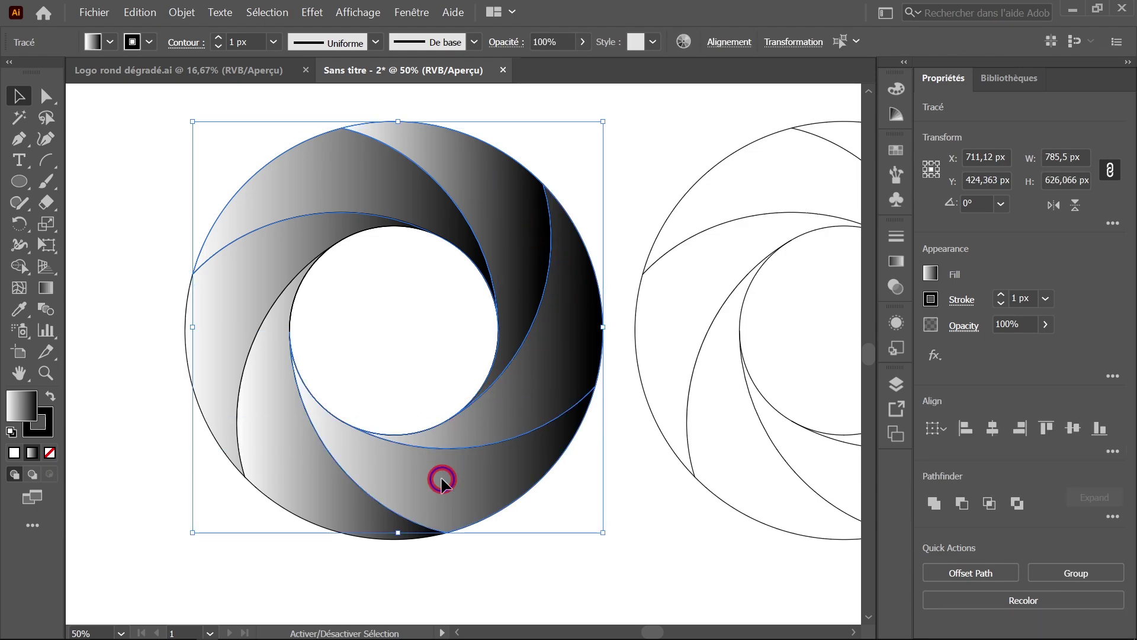
pyautogui.keyDown('shift'); pyautogui.click(275, 398); pyautogui.keyUp('shift')
pyautogui.keyDown('shift'); pyautogui.click(237, 303); pyautogui.keyUp('shift')
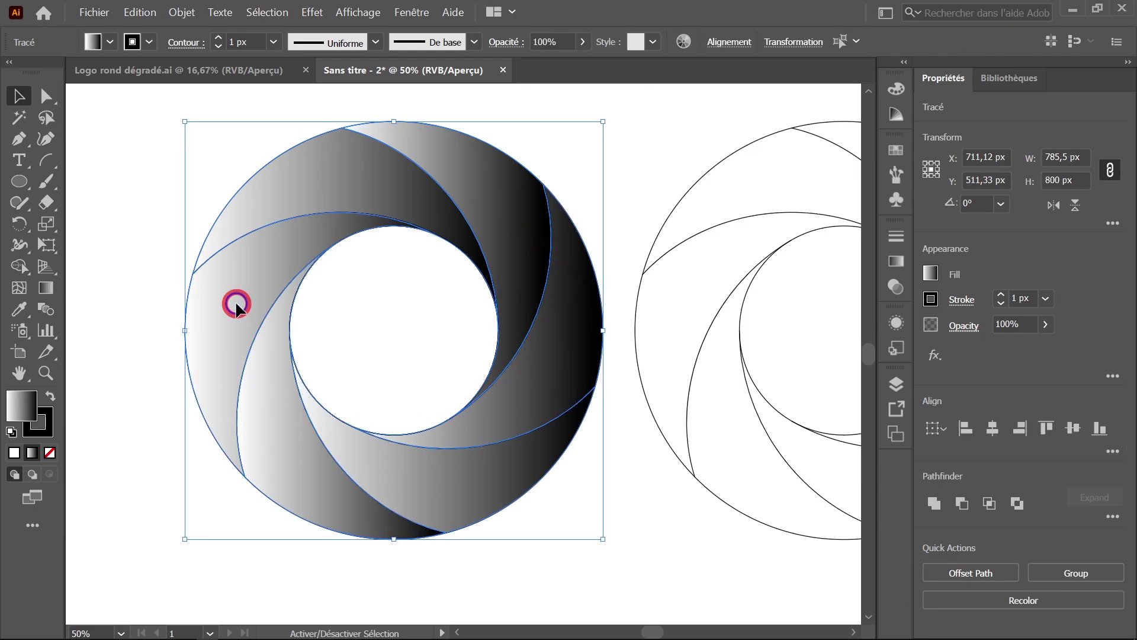
# Move the gradient ring to the lower left and delete the leftover inner circle
pyautogui.scroll(-2, 236, 301)
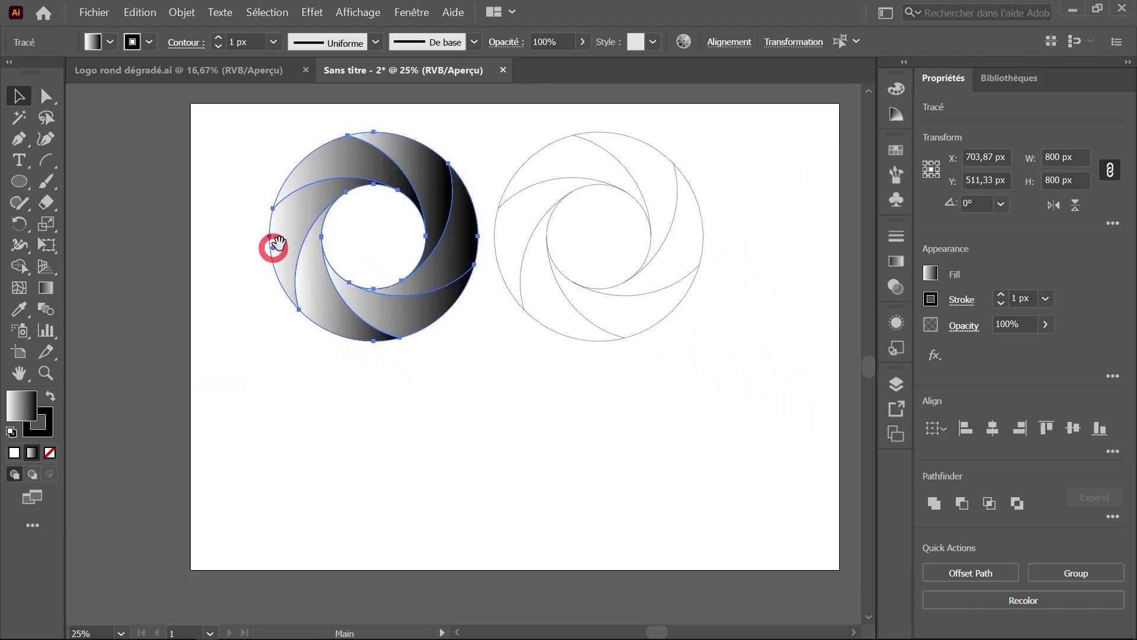
pyautogui.moveTo(294, 218); pyautogui.dragTo(287, 442)
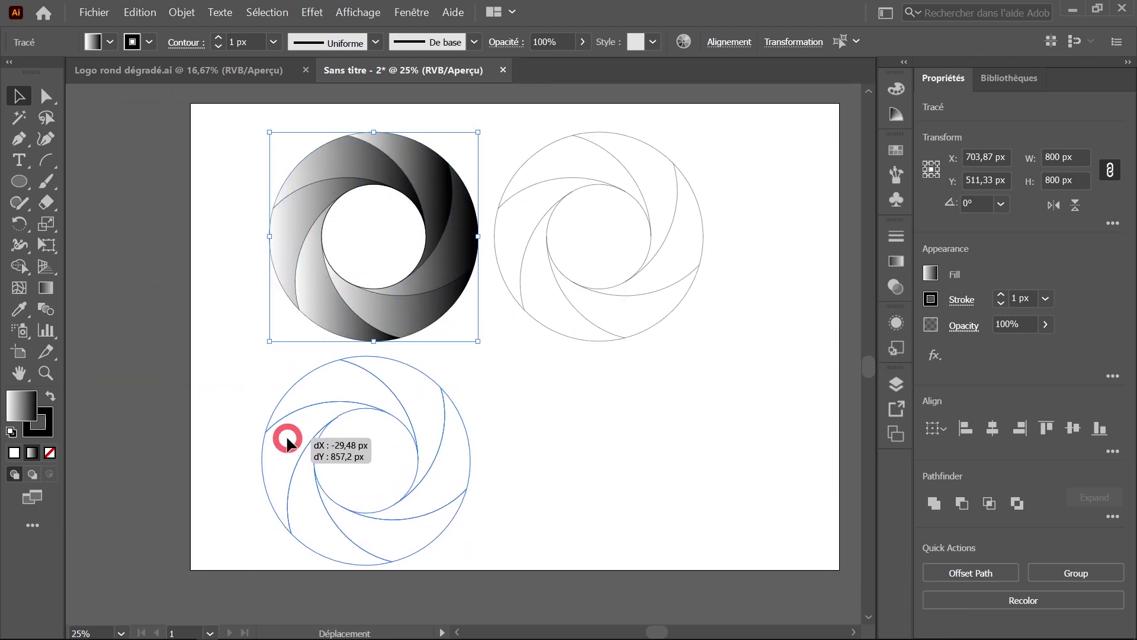
pyautogui.click(330, 211)
pyautogui.moveTo(262, 139); pyautogui.dragTo(444, 303)
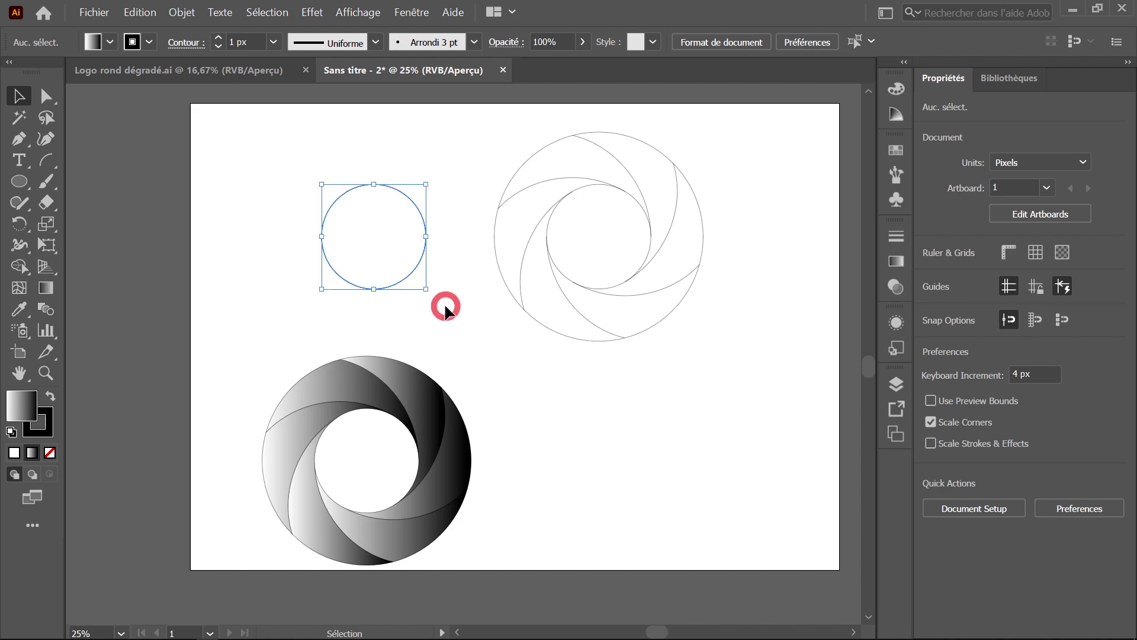
pyautogui.press('Delete')
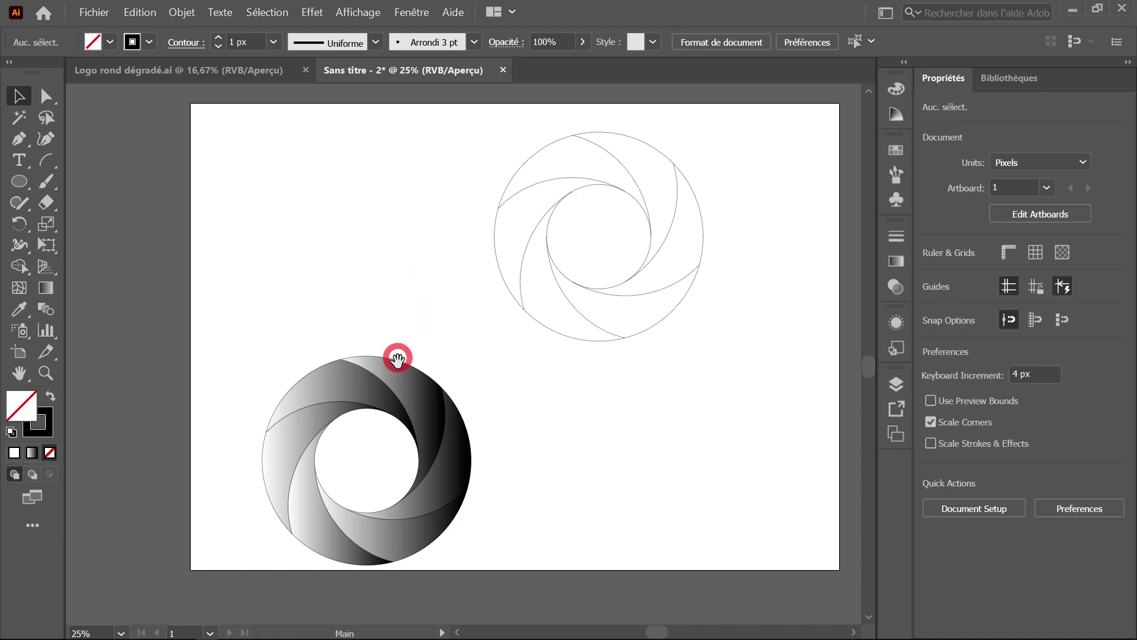
# Marquee-select the whole gradient ring
pyautogui.moveTo(394, 356); pyautogui.dragTo(400, 295)
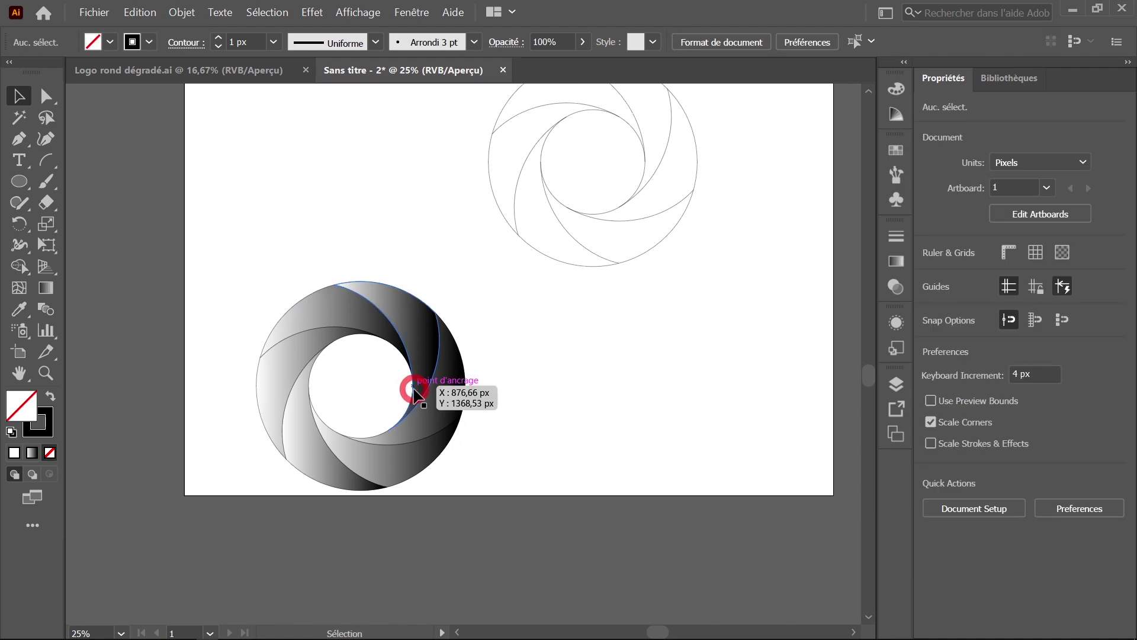
pyautogui.click(385, 393)
pyautogui.moveTo(287, 308); pyautogui.dragTo(434, 479)
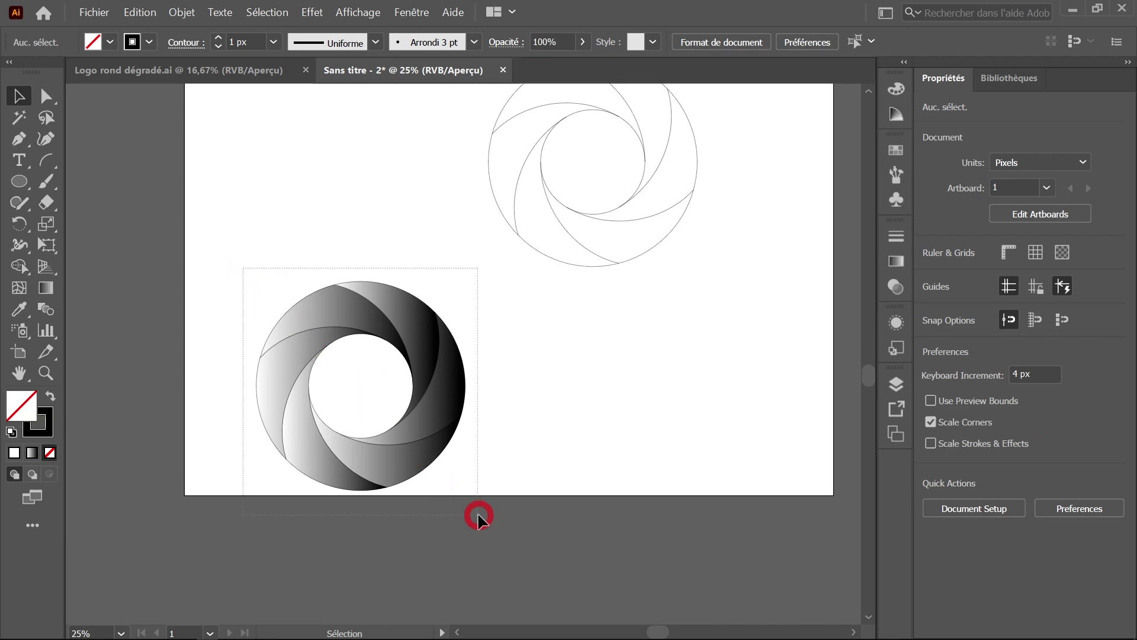
pyautogui.moveTo(477, 512); pyautogui.dragTo(480, 512)
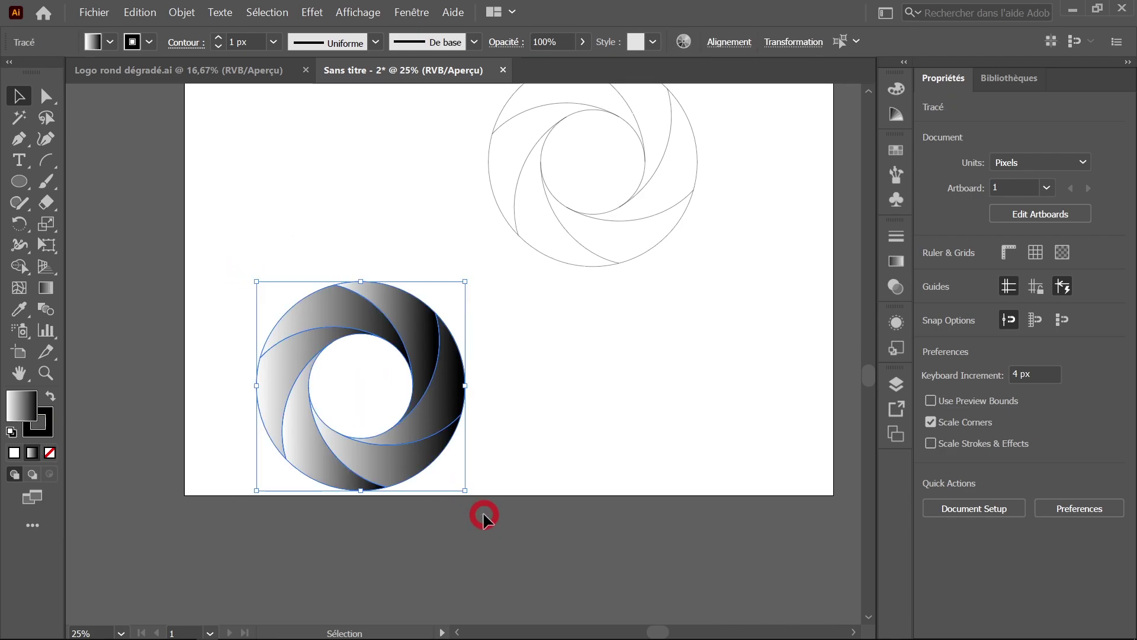
# Set the ring's stroke to None, leaving only the gradient fills
pyautogui.click(50, 417)
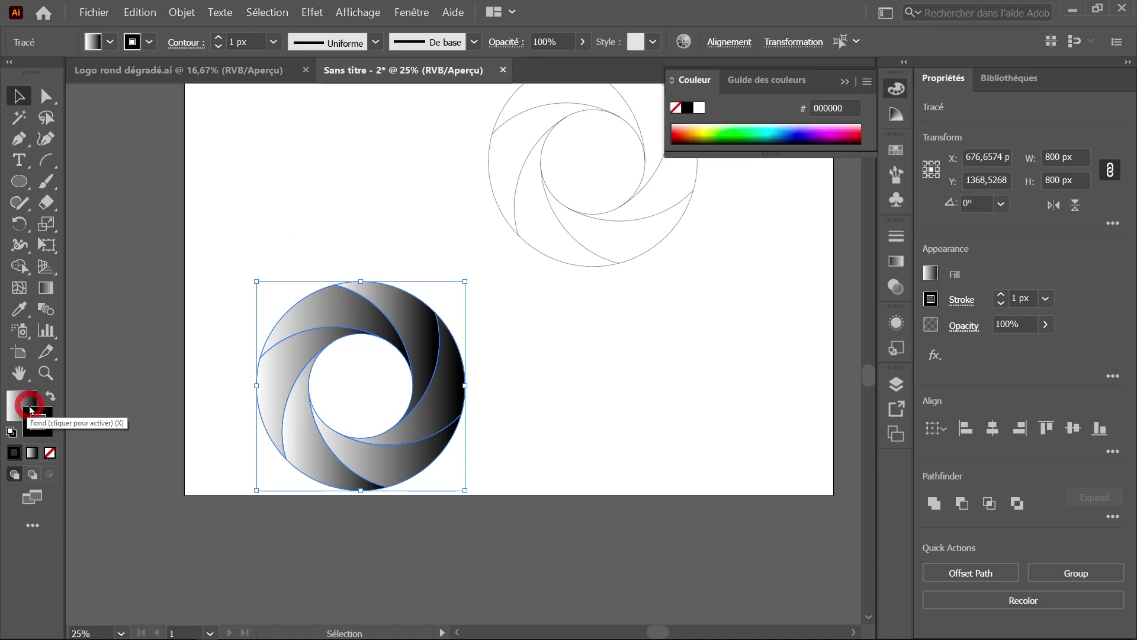
pyautogui.click(49, 454)
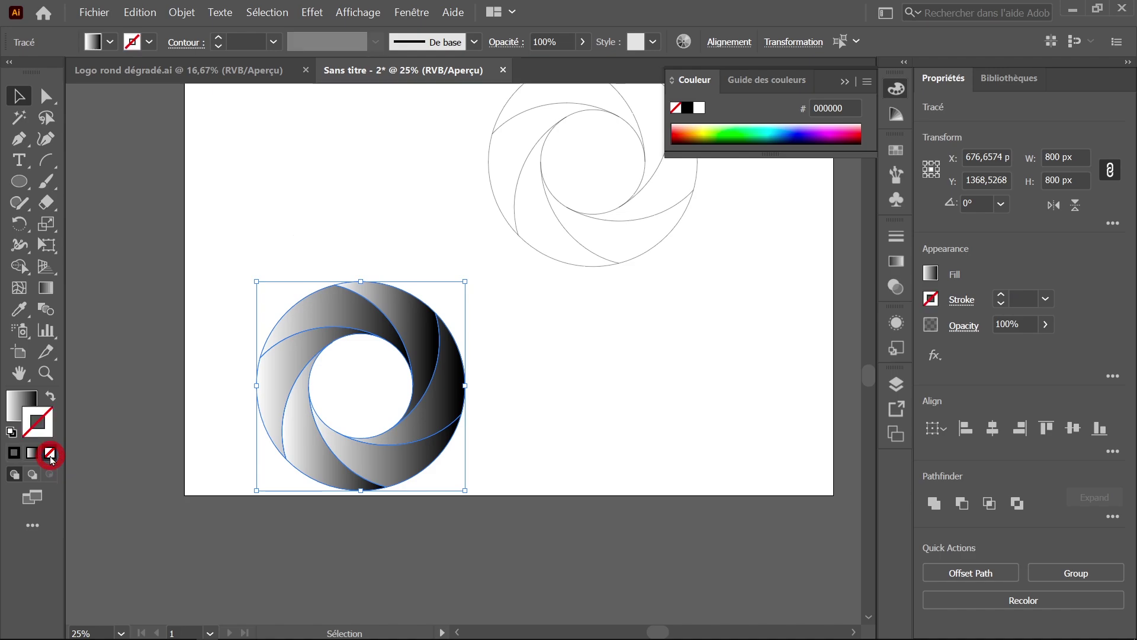
pyautogui.click(531, 407)
pyautogui.scroll(1, 475, 409)
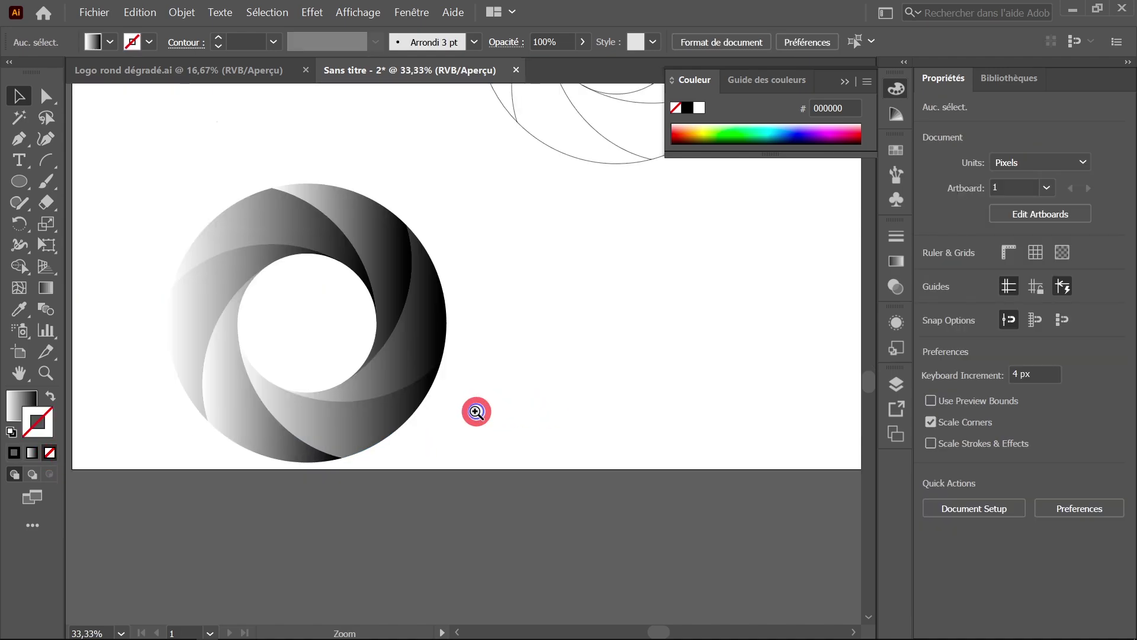
pyautogui.scroll(1, 460, 397)
pyautogui.moveTo(460, 397); pyautogui.dragTo(512, 449)
# Select the upper-right blade for editing with the Gradient tool
pyautogui.click(473, 303)
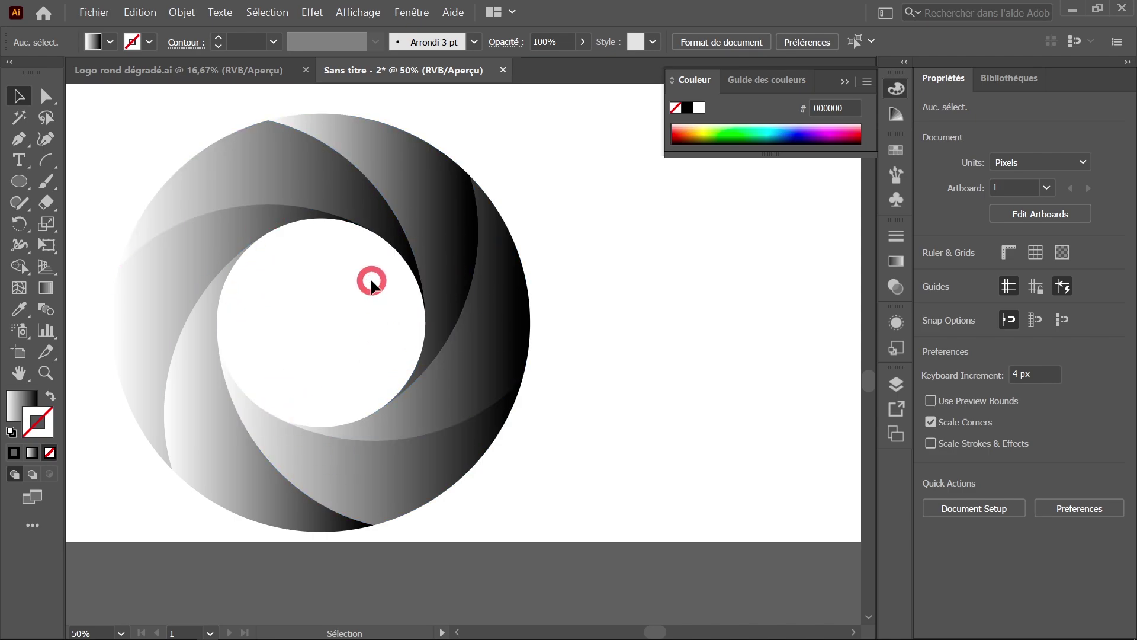
pyautogui.click(422, 194)
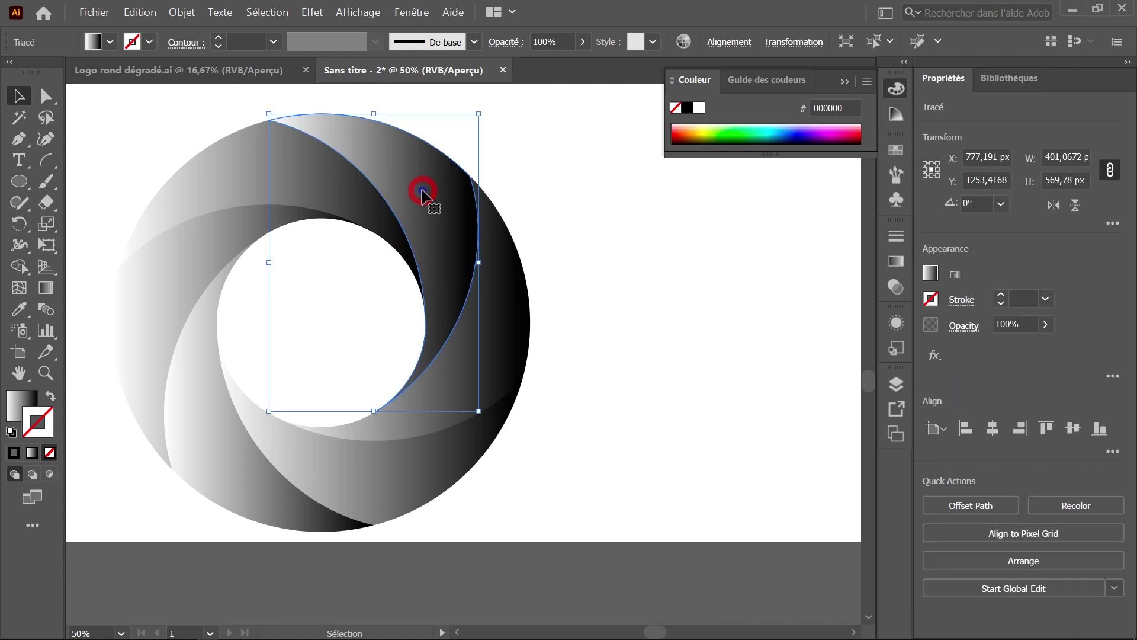
pyautogui.click(47, 289)
pyautogui.click(388, 109)
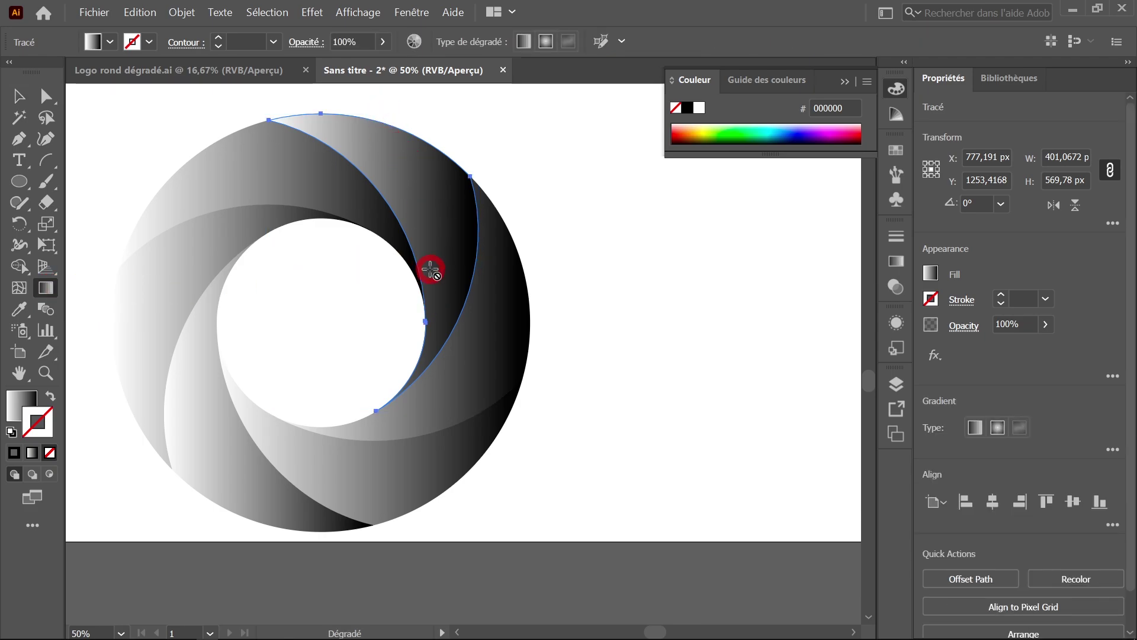
pyautogui.click(443, 159)
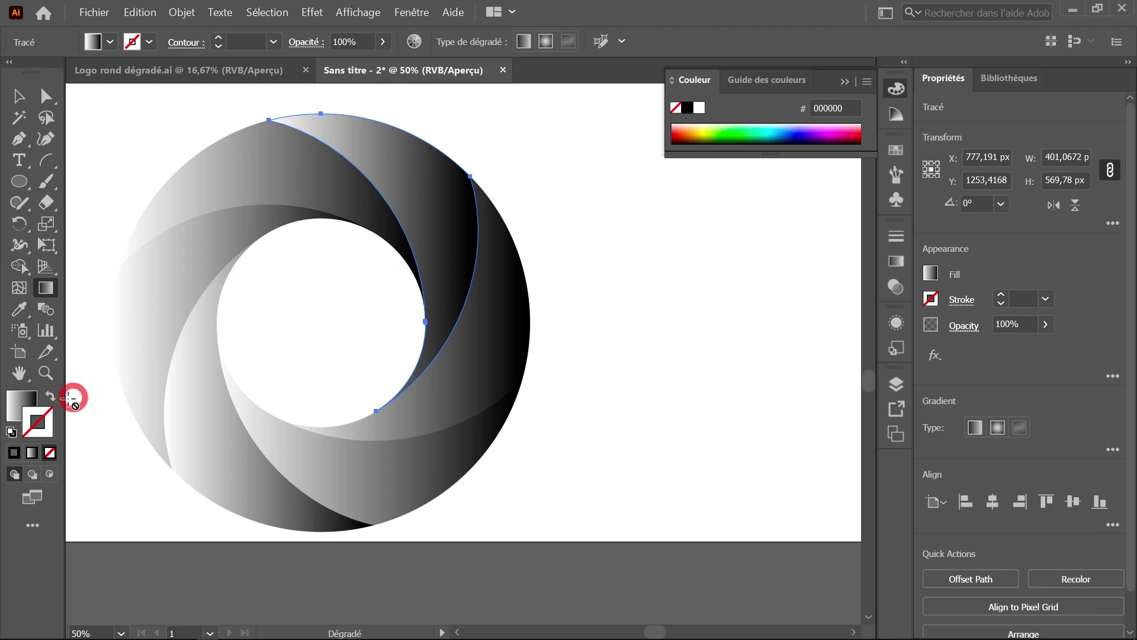
pyautogui.click(34, 425)
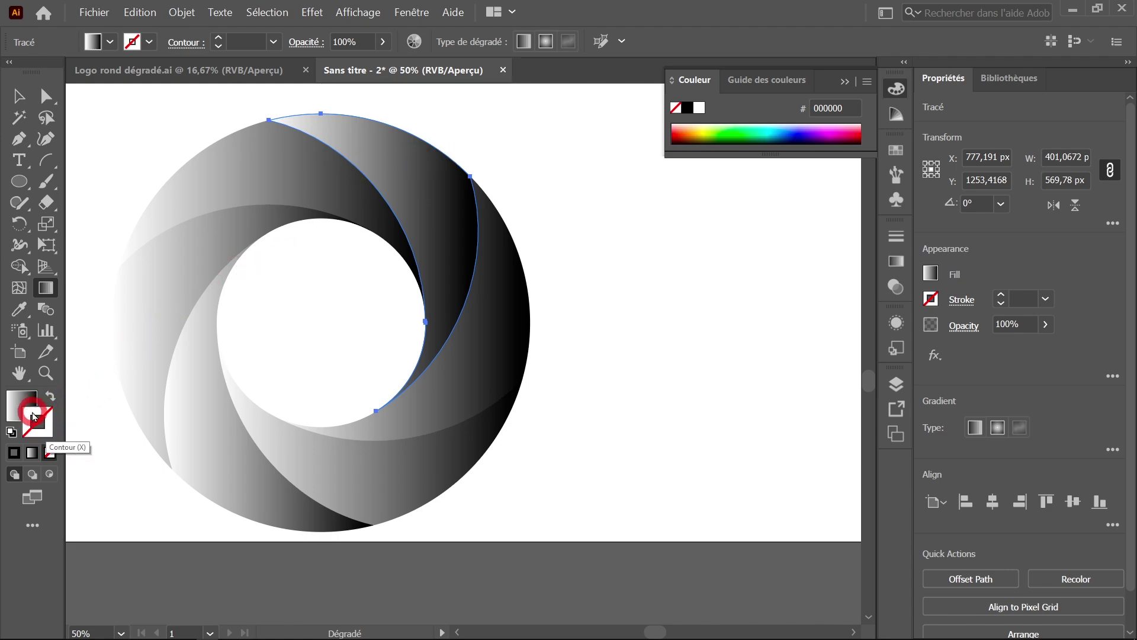
pyautogui.click(15, 405)
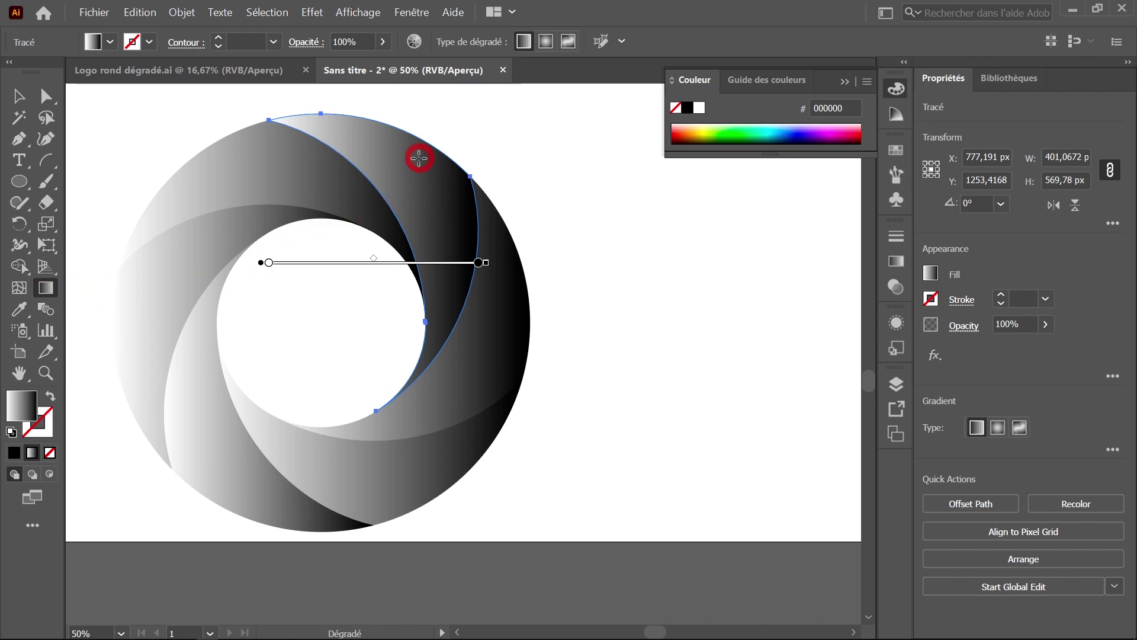
# Redirect the upper-right and right blades' gradients along their curves
pyautogui.hotkey('ctrl', '-')
pyautogui.moveTo(414, 241)
pyautogui.mouseDown()
pyautogui.moveTo(347, 144)
pyautogui.moveTo(417, 336)
pyautogui.mouseUp()
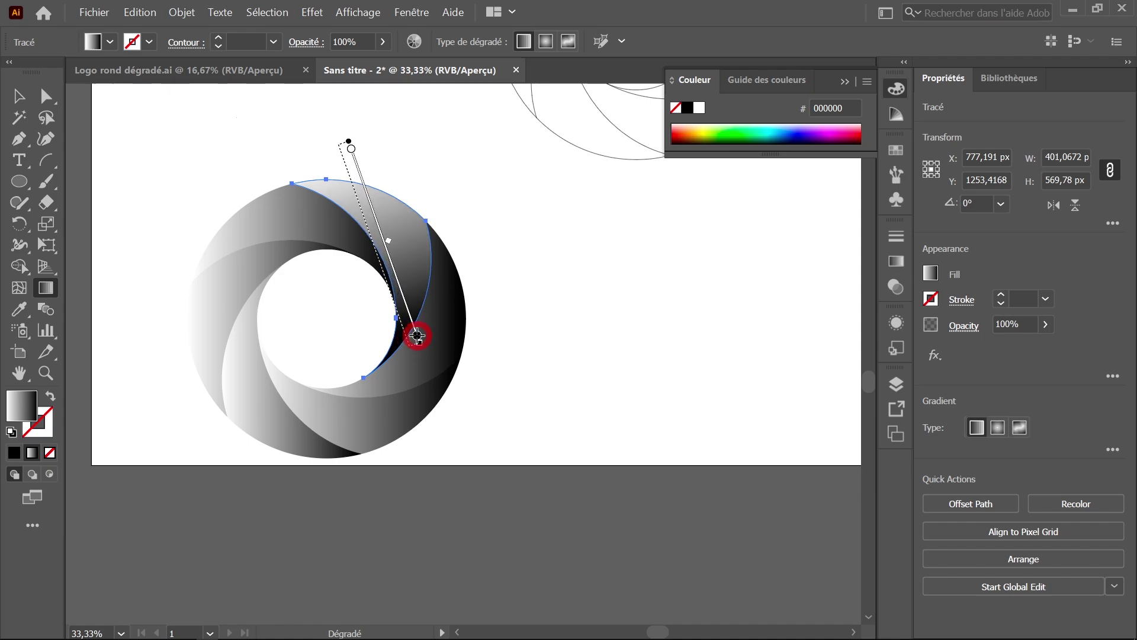
pyautogui.moveTo(417, 335); pyautogui.dragTo(418, 340)
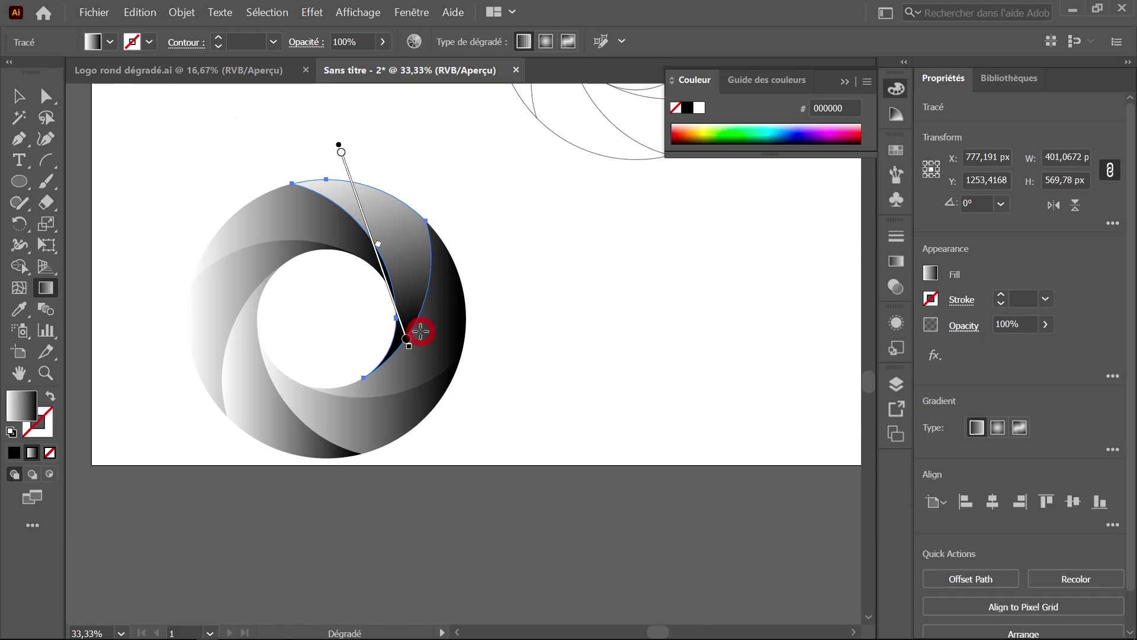
pyautogui.press('v')
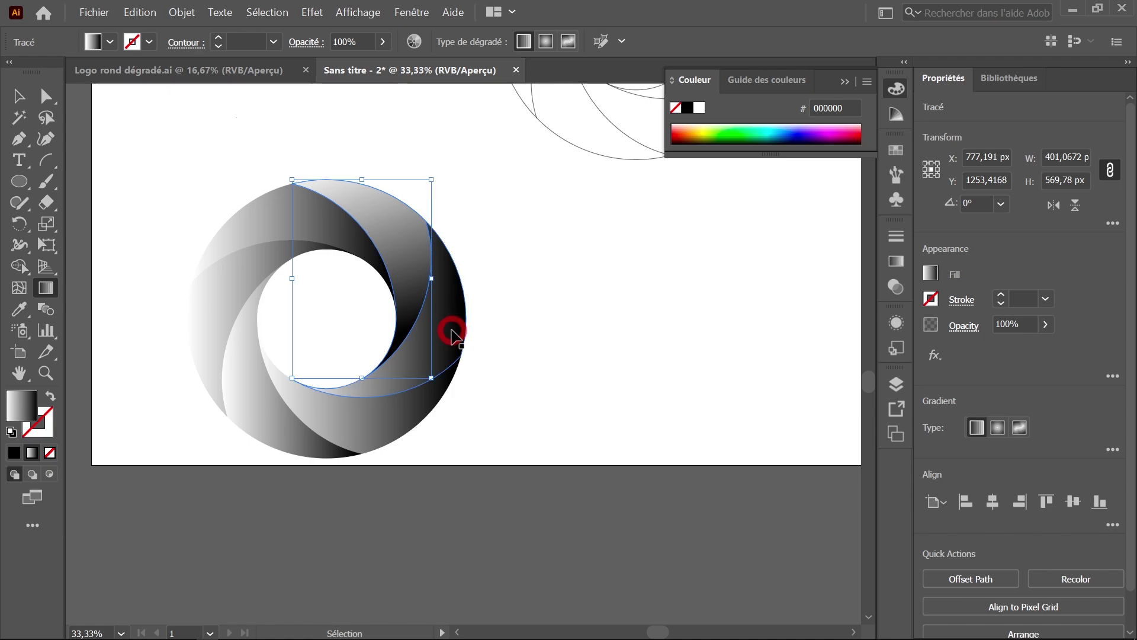
pyautogui.click(451, 334)
pyautogui.press('g')
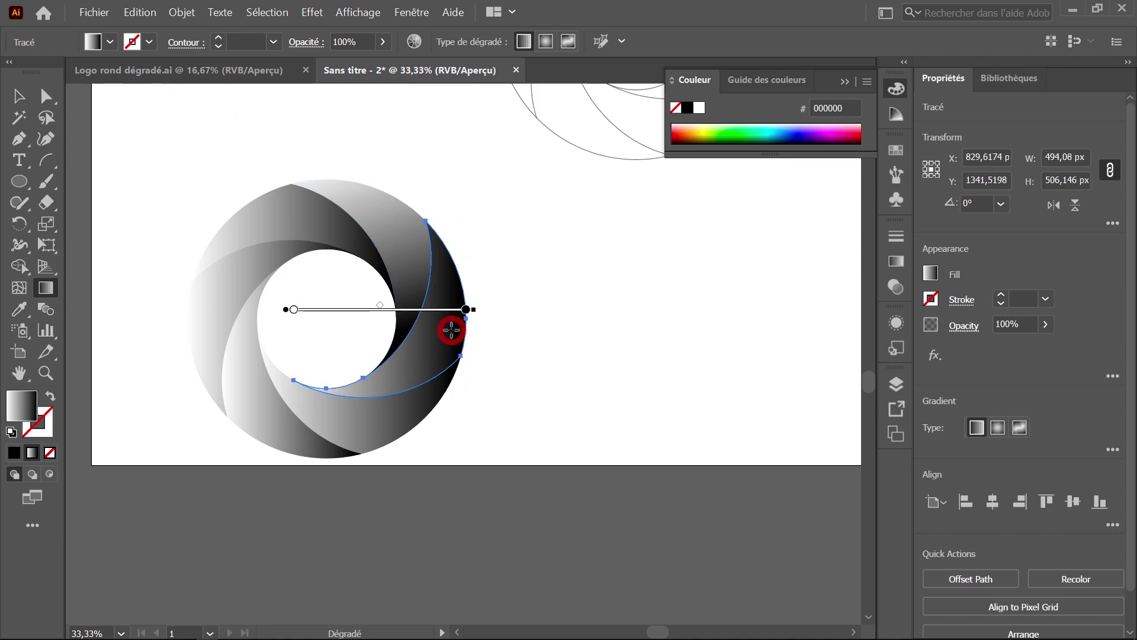
pyautogui.moveTo(465, 311); pyautogui.dragTo(364, 389)
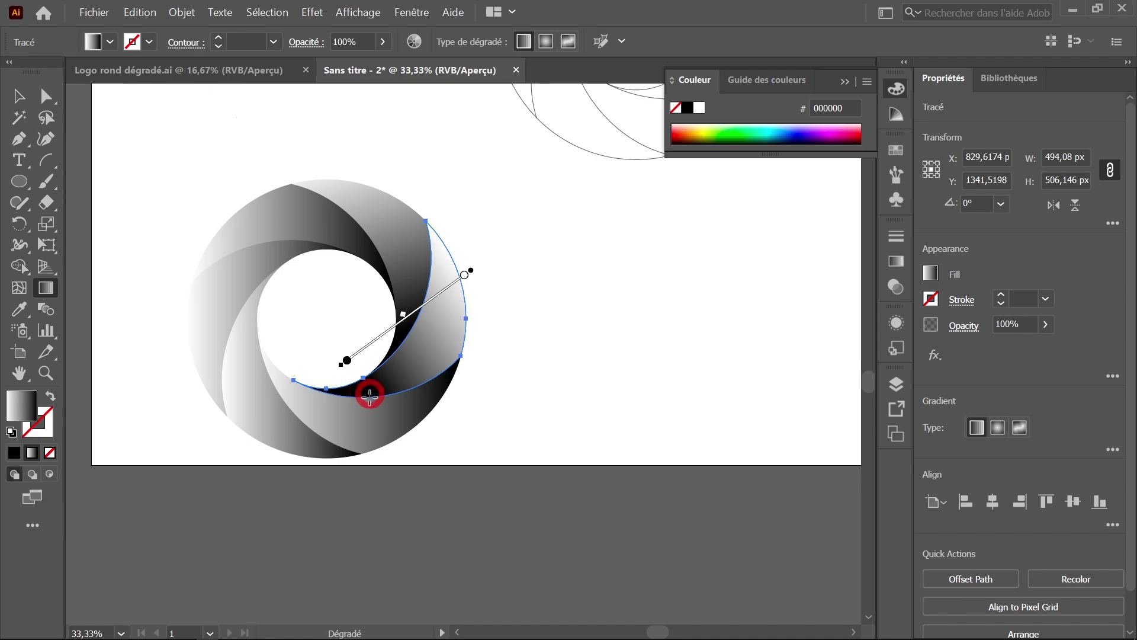
# Redraw the bottom blade's gradient up-left and the left blade's gradient vertically upward
pyautogui.press('v')
pyautogui.click(372, 424)
pyautogui.press('g')
pyautogui.moveTo(418, 460); pyautogui.dragTo(294, 389)
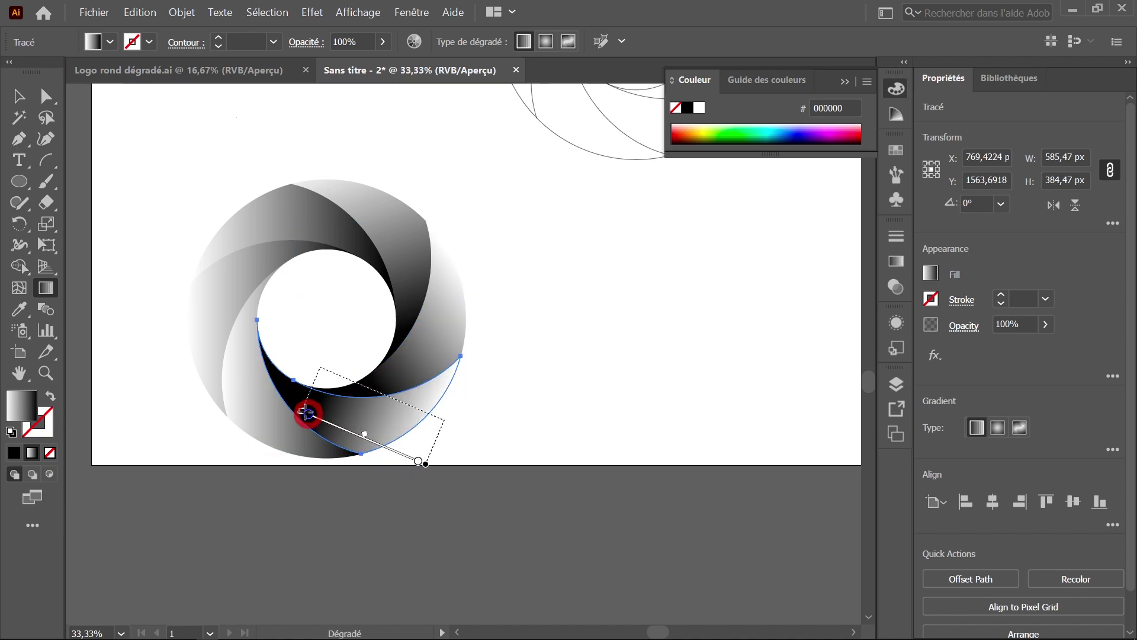
pyautogui.press('v')
pyautogui.click(256, 407)
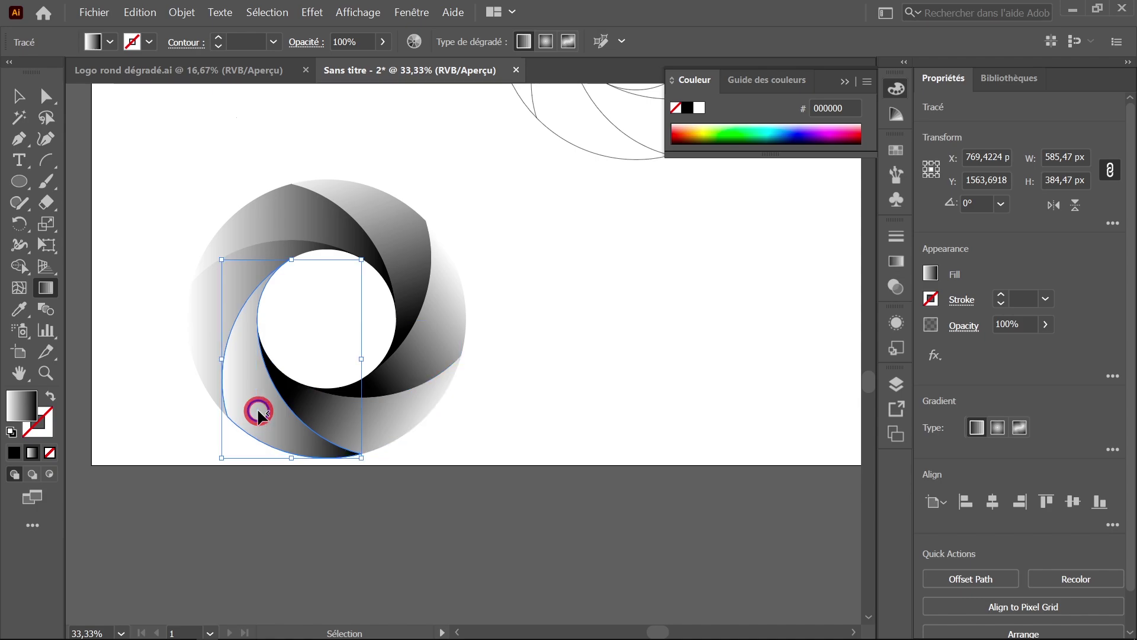
pyautogui.press('g')
pyautogui.moveTo(249, 487); pyautogui.dragTo(248, 337)
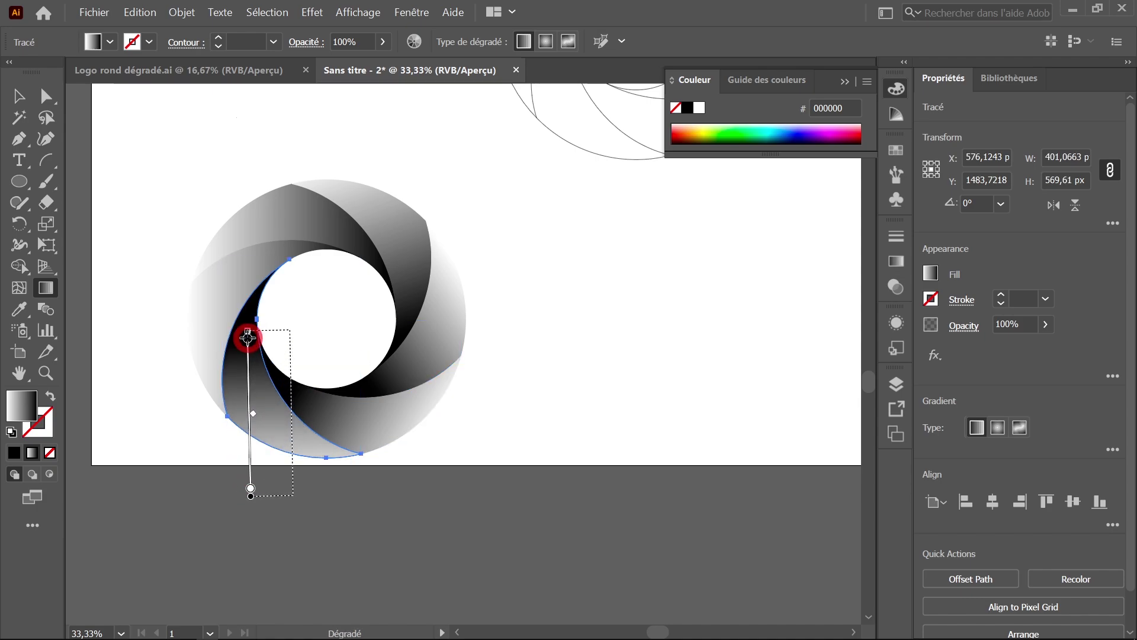
# Redraw the upper-left and top blades' gradients along the swirl, then deselect
pyautogui.keyDown('ctrl'); pyautogui.click(204, 330); pyautogui.keyUp('ctrl')
pyautogui.moveTo(157, 407); pyautogui.dragTo(289, 261)
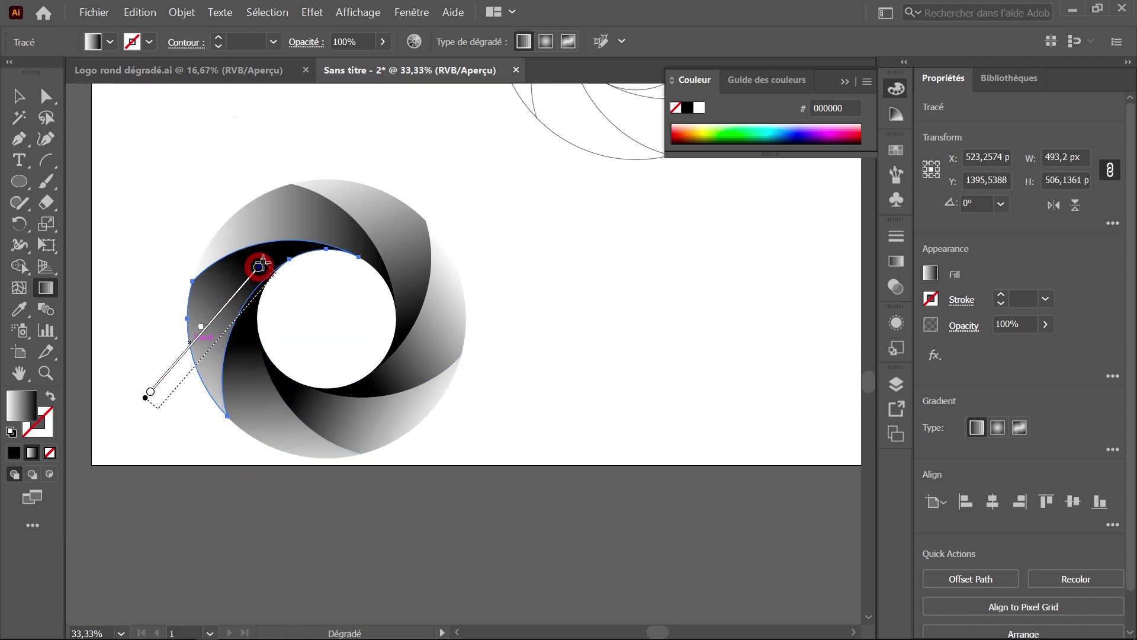
pyautogui.keyDown('ctrl'); pyautogui.click(284, 213); pyautogui.keyUp('ctrl')
pyautogui.moveTo(195, 179); pyautogui.dragTo(358, 246)
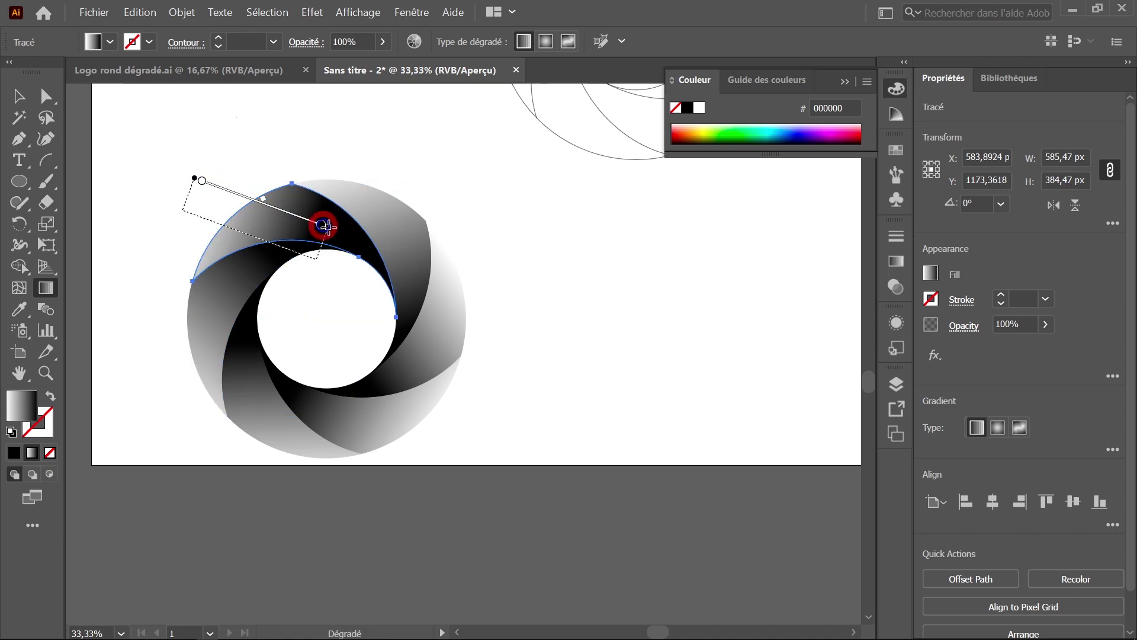
pyautogui.click(18, 95)
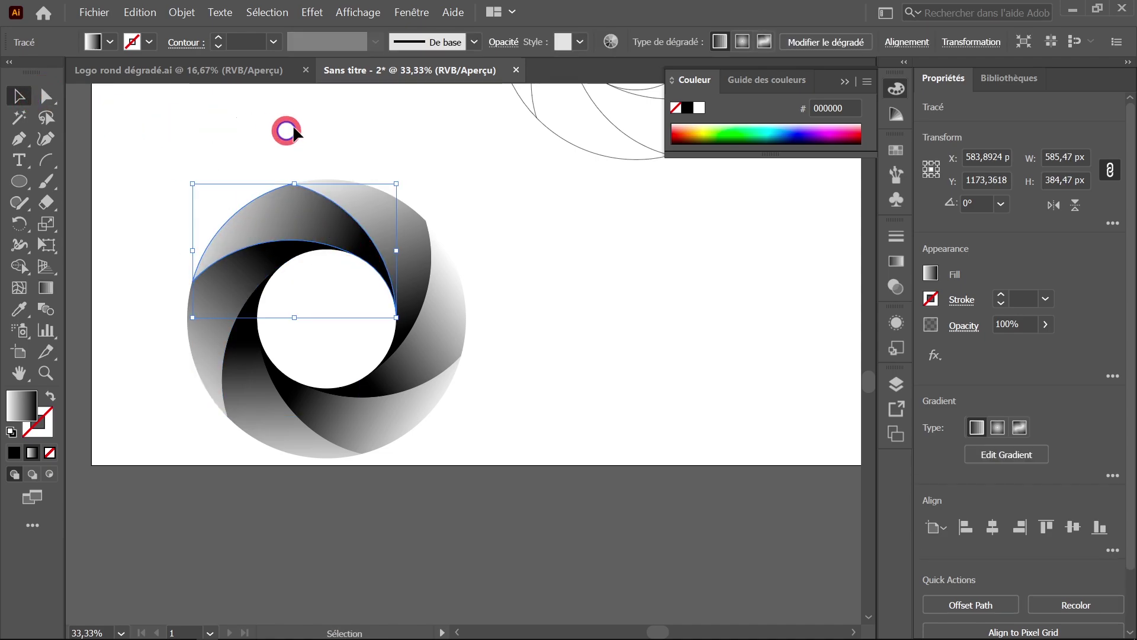
pyautogui.click(310, 126)
# Select the whole swirl ring and move it up and left
pyautogui.hotkey('ctrl', '-')
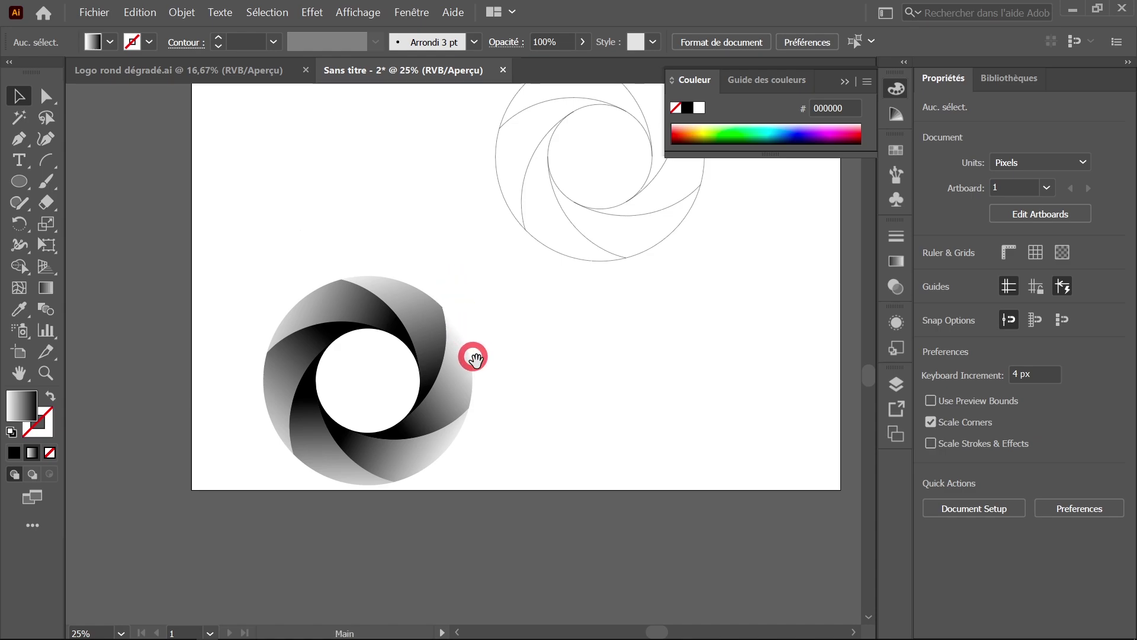
pyautogui.moveTo(258, 268); pyautogui.dragTo(470, 469)
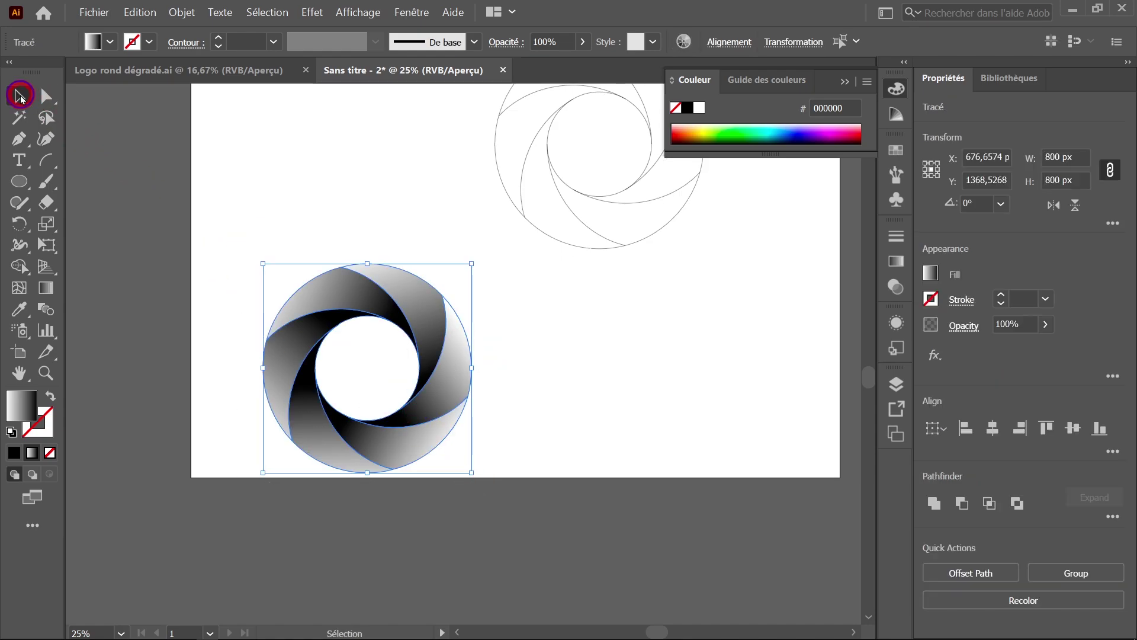
pyautogui.moveTo(389, 317); pyautogui.dragTo(356, 220)
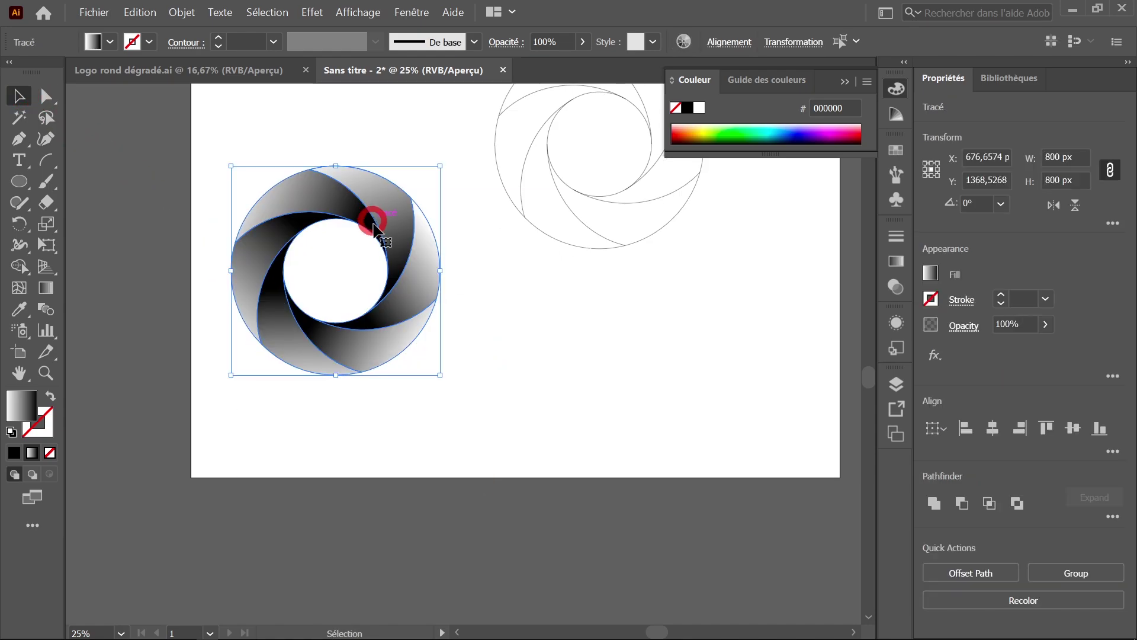
pyautogui.click(310, 181)
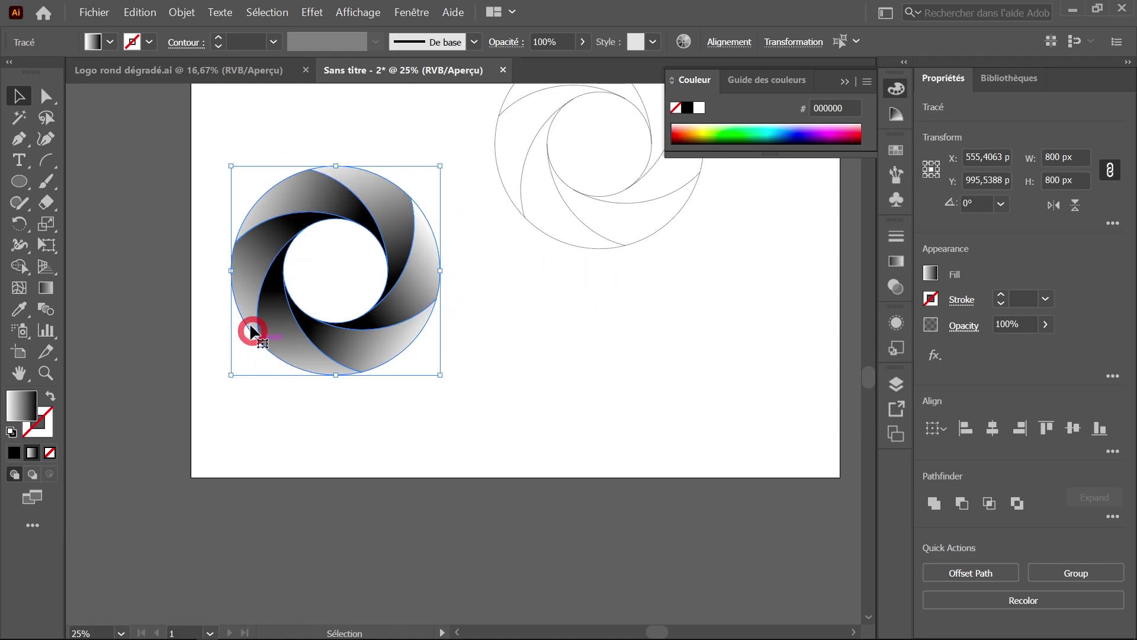
# Recolour the Dégradé gradient stops: light end yellow, dark end dark brown
pyautogui.click(411, 13)
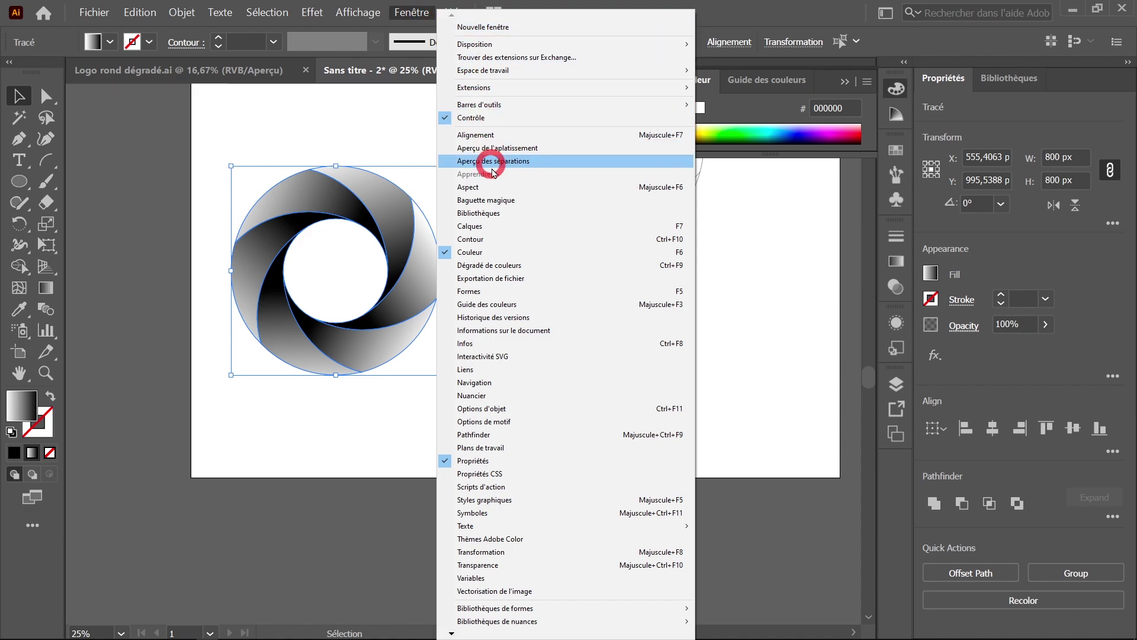
pyautogui.click(551, 272)
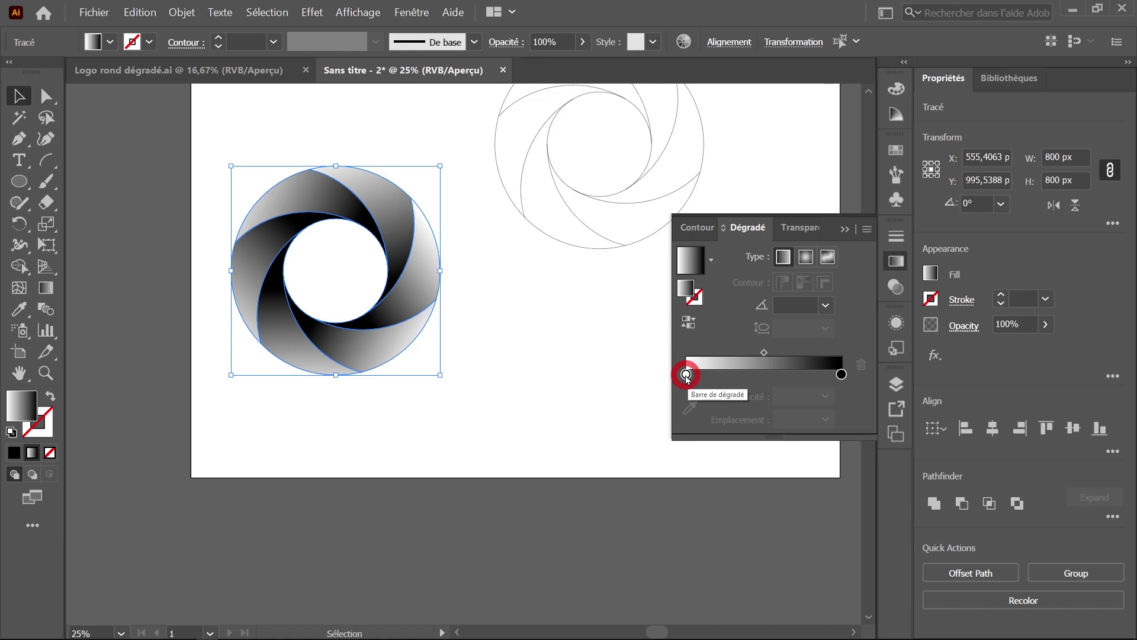
pyautogui.doubleClick(686, 374)
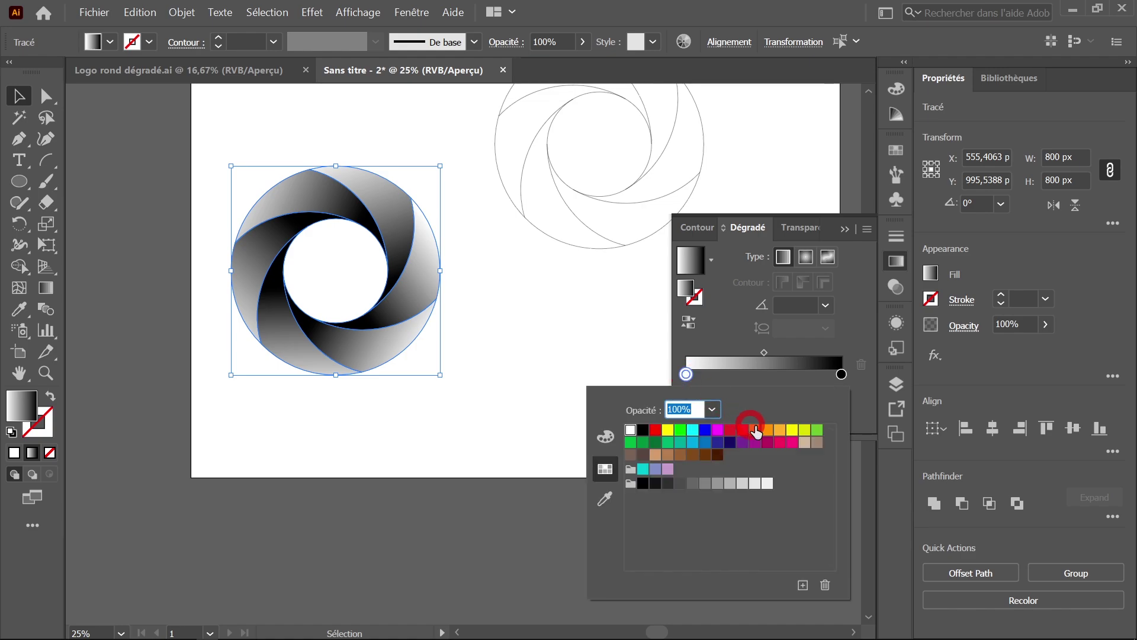
pyautogui.click(793, 430)
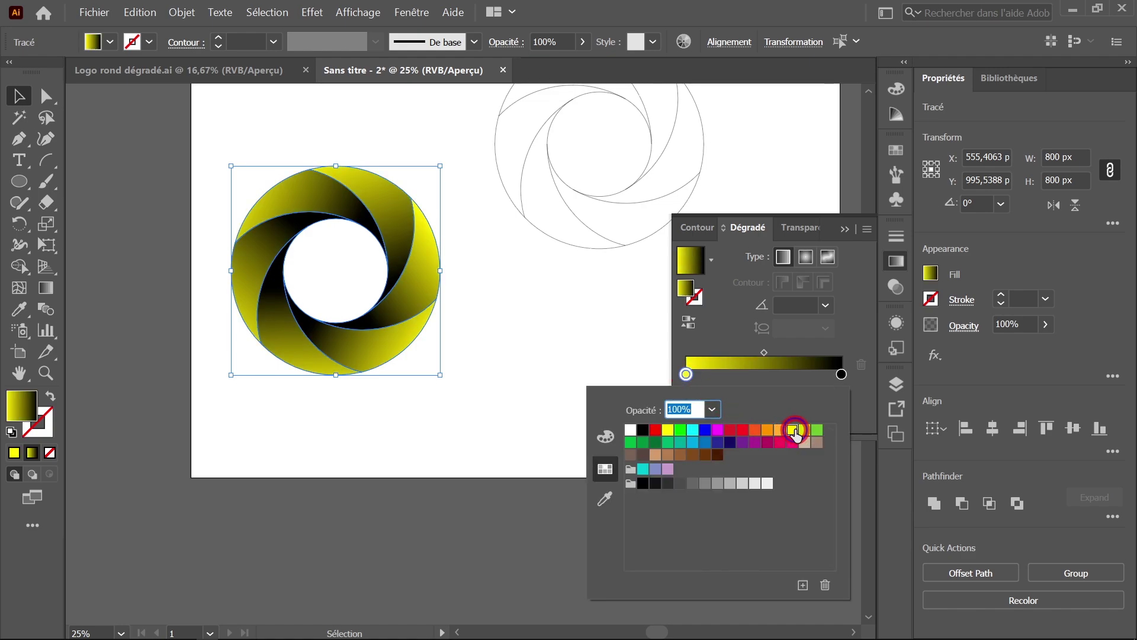
pyautogui.click(842, 374)
pyautogui.doubleClick(842, 374)
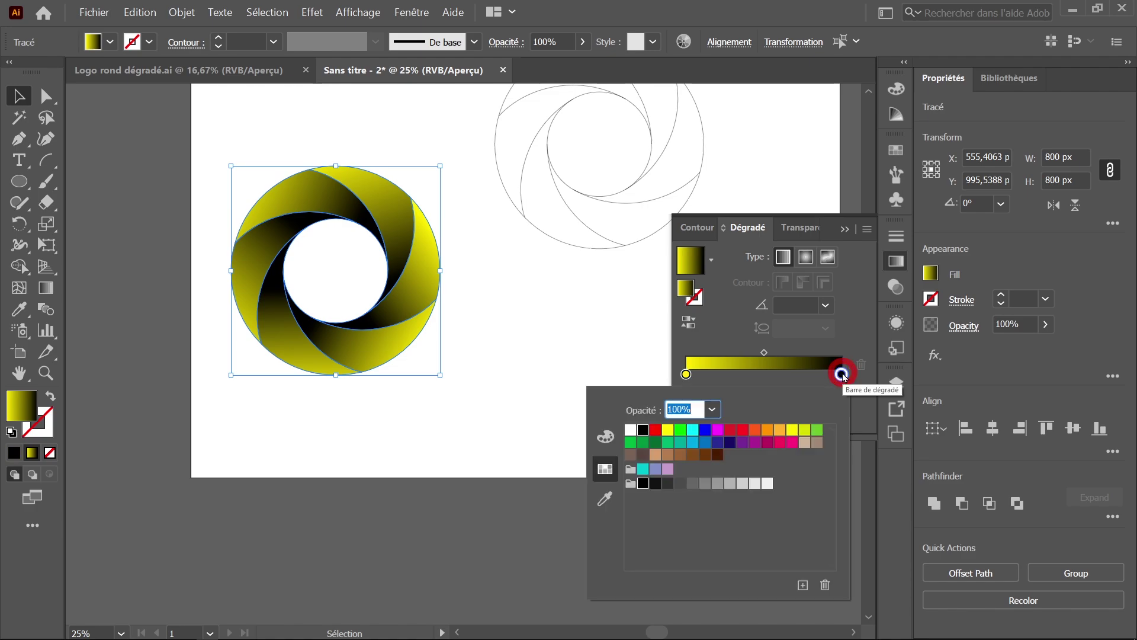
pyautogui.click(718, 454)
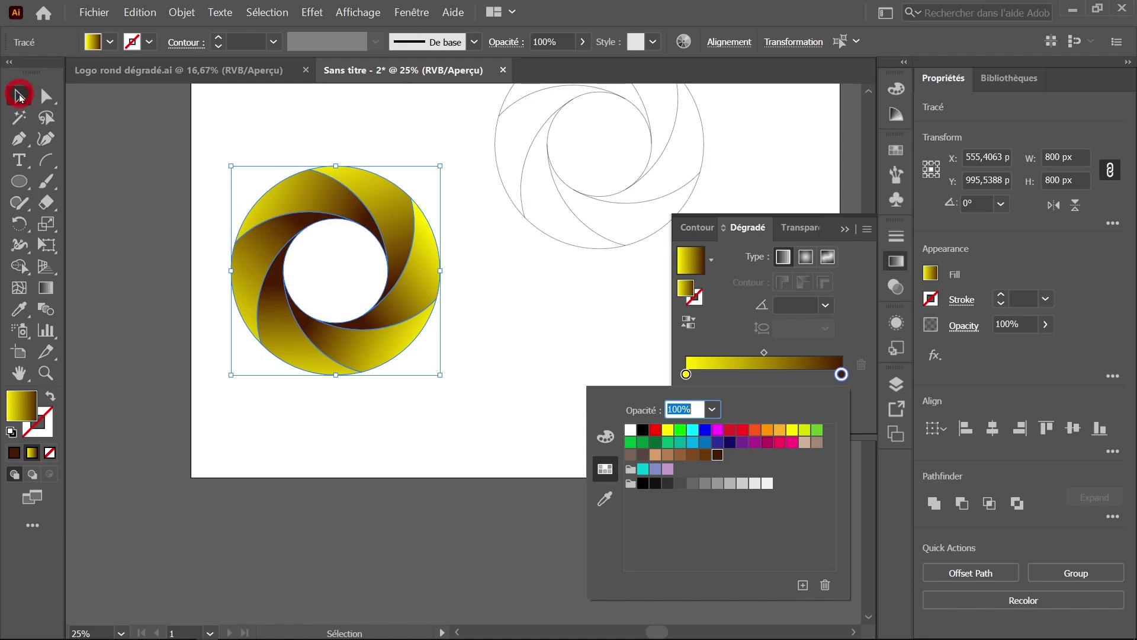
# Deselect the ring and show the Couleur panel with full sliders for the fill
pyautogui.click(20, 95)
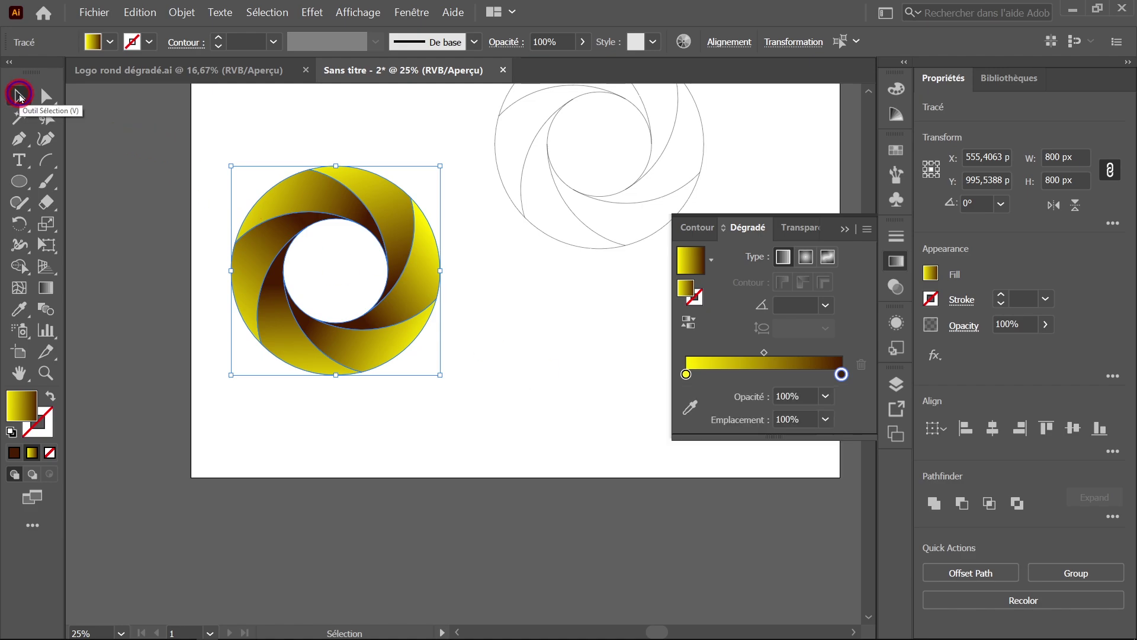
pyautogui.click(468, 290)
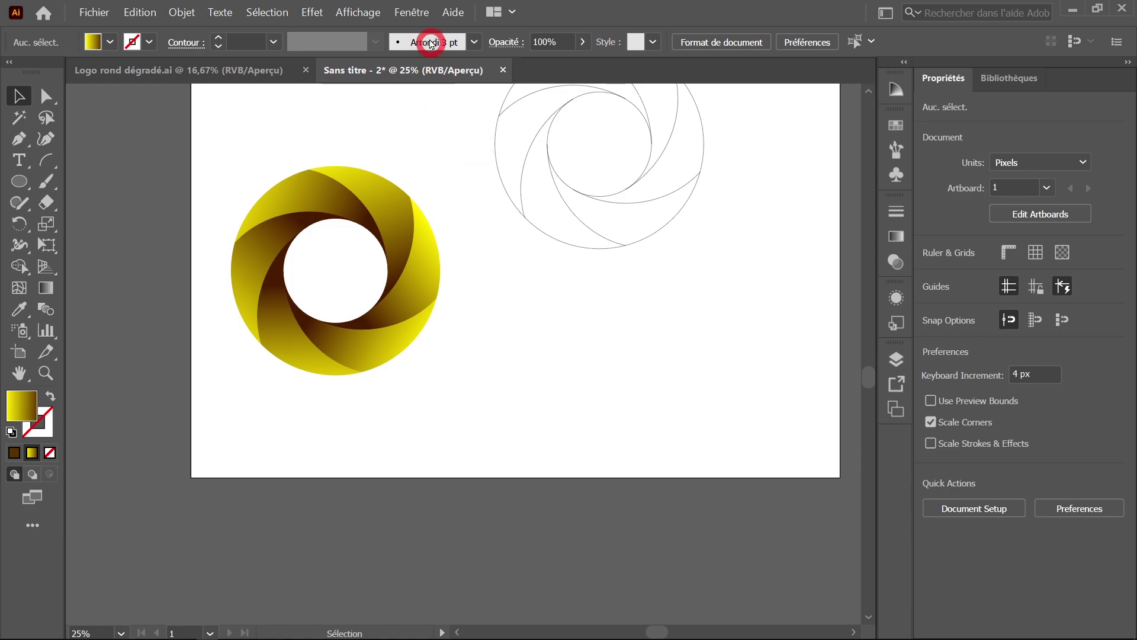
pyautogui.click(413, 13)
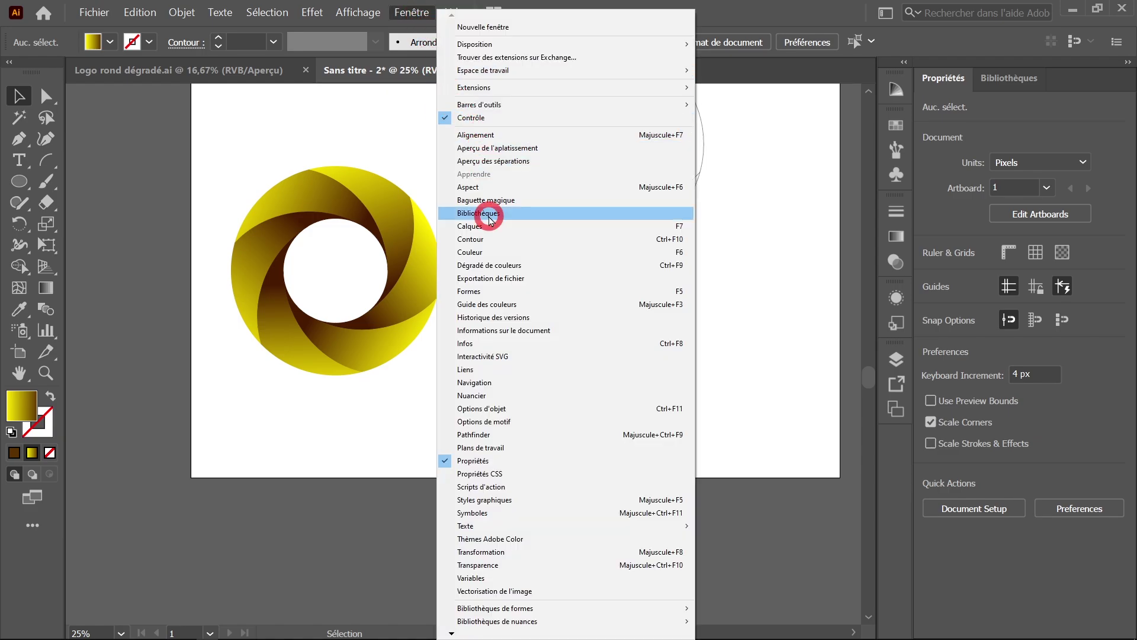
pyautogui.click(491, 252)
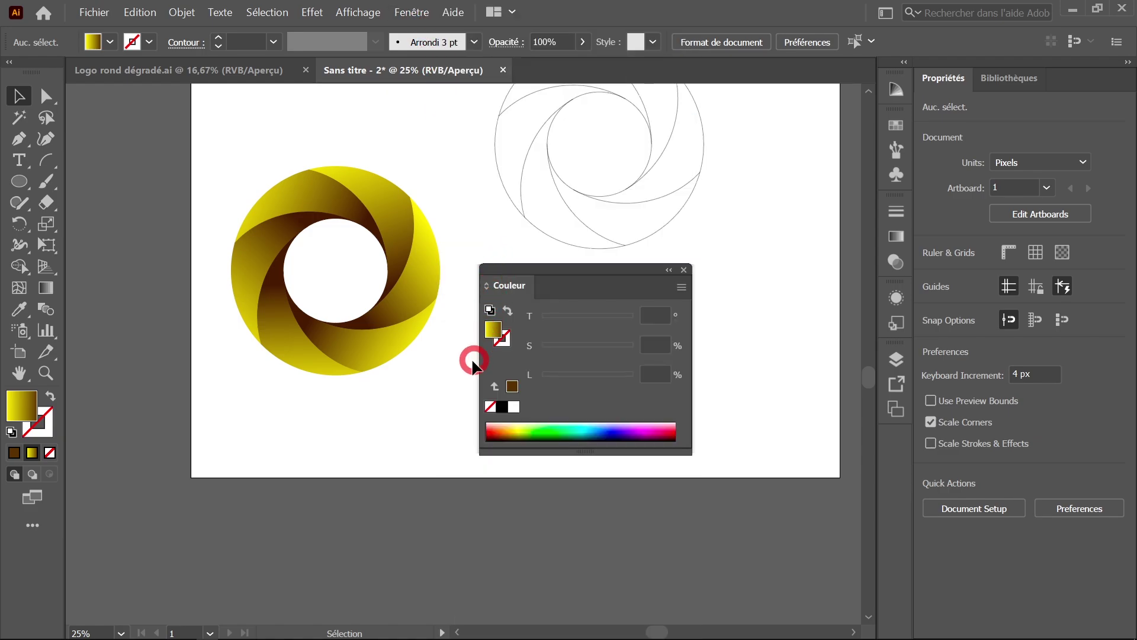
pyautogui.click(494, 337)
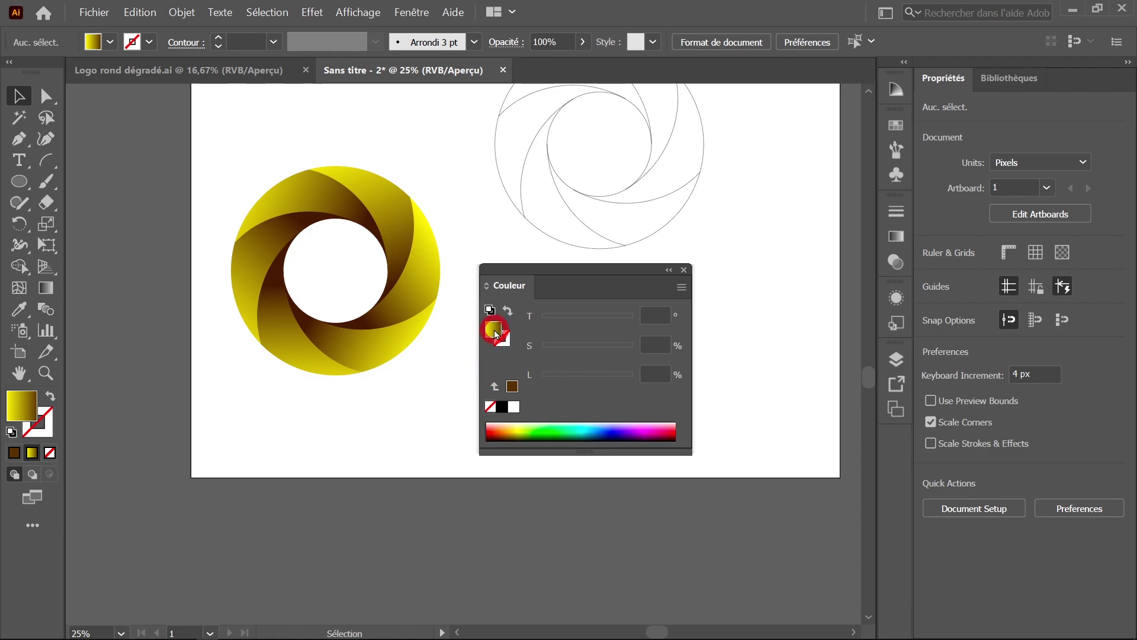
pyautogui.click(487, 287)
pyautogui.click(487, 287)
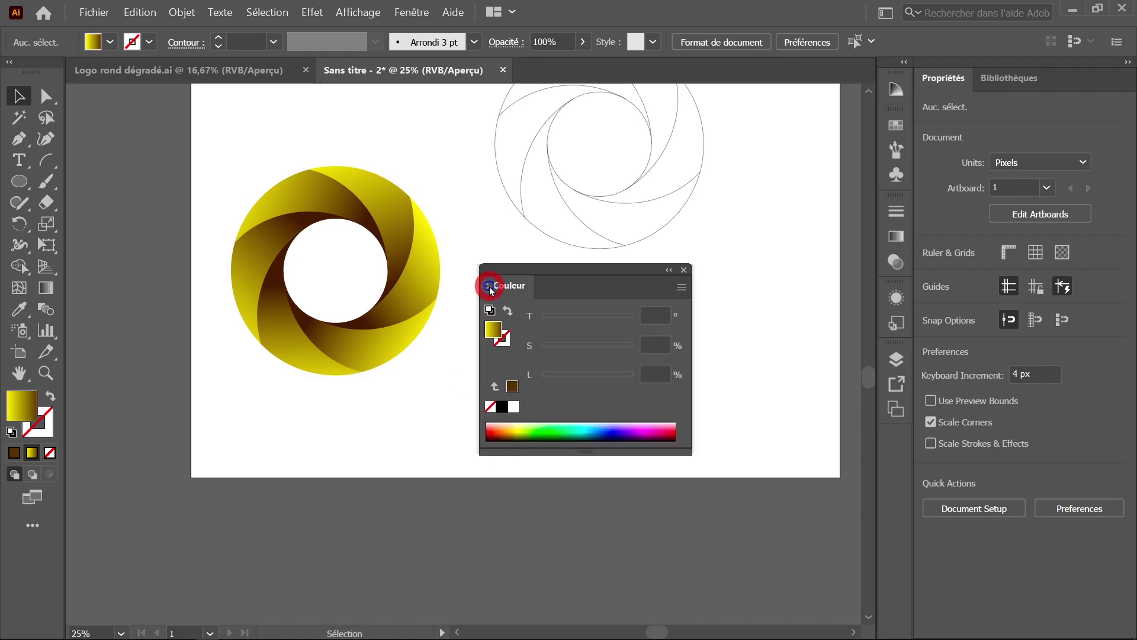
pyautogui.click(489, 288)
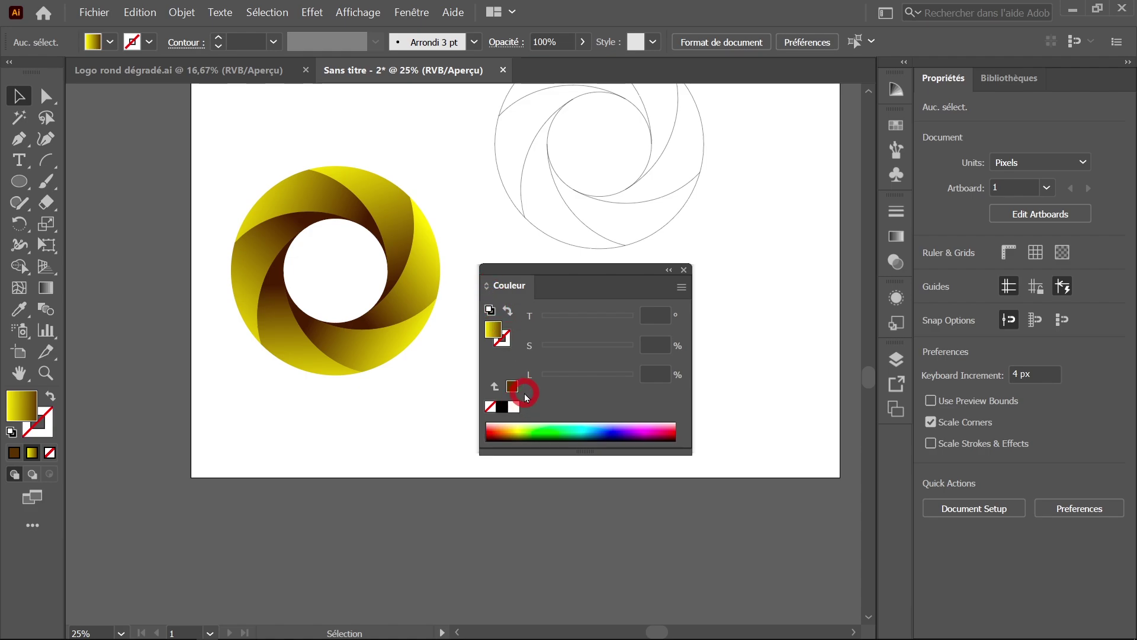
# Mix a dark rust-red fill with TSL sliders, hue about 18, lightness about 47
pyautogui.click(494, 330)
pyautogui.moveTo(543, 425)
pyautogui.mouseDown()
pyautogui.moveTo(602, 428)
pyautogui.moveTo(533, 428)
pyautogui.moveTo(614, 430)
pyautogui.mouseUp()
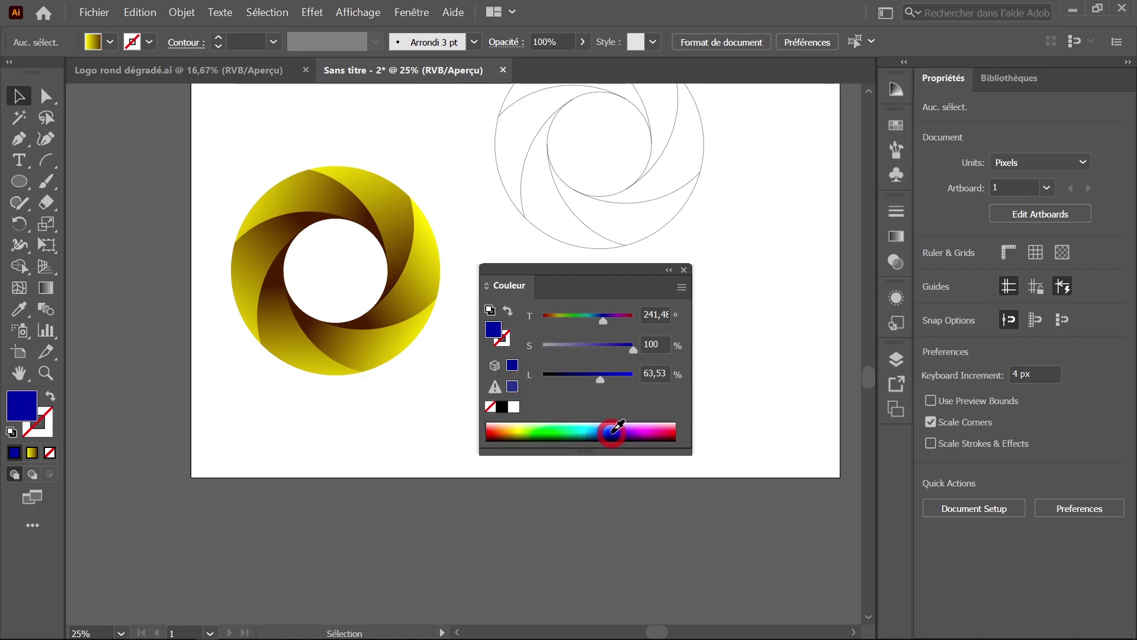
pyautogui.click(683, 288)
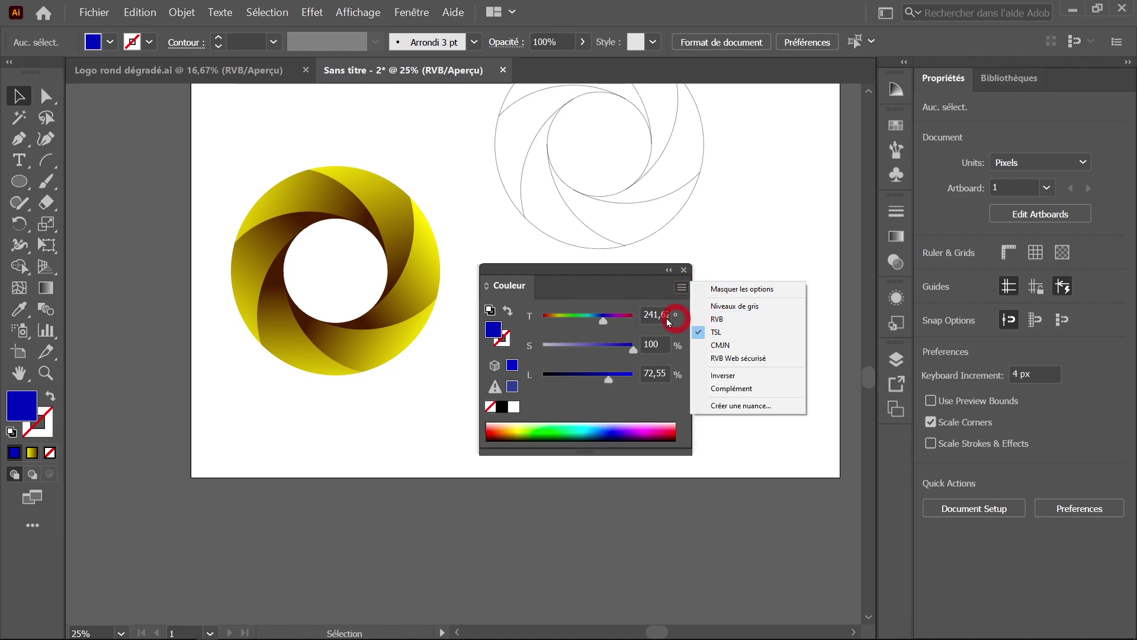
pyautogui.click(579, 320)
pyautogui.moveTo(579, 320); pyautogui.dragTo(548, 320)
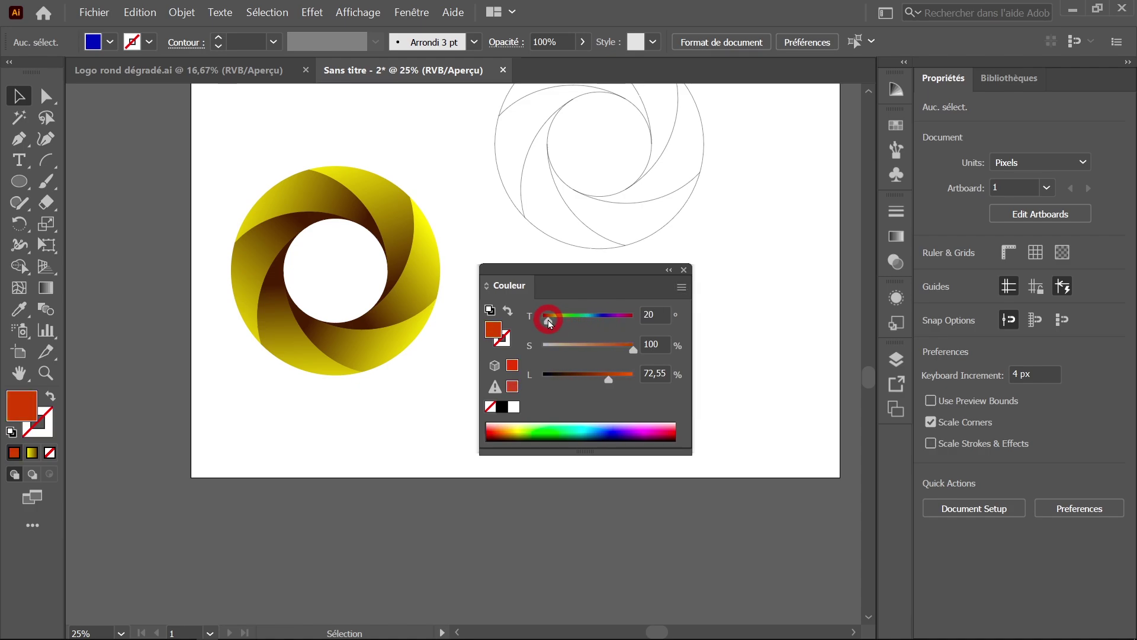
pyautogui.moveTo(605, 384); pyautogui.dragTo(585, 379)
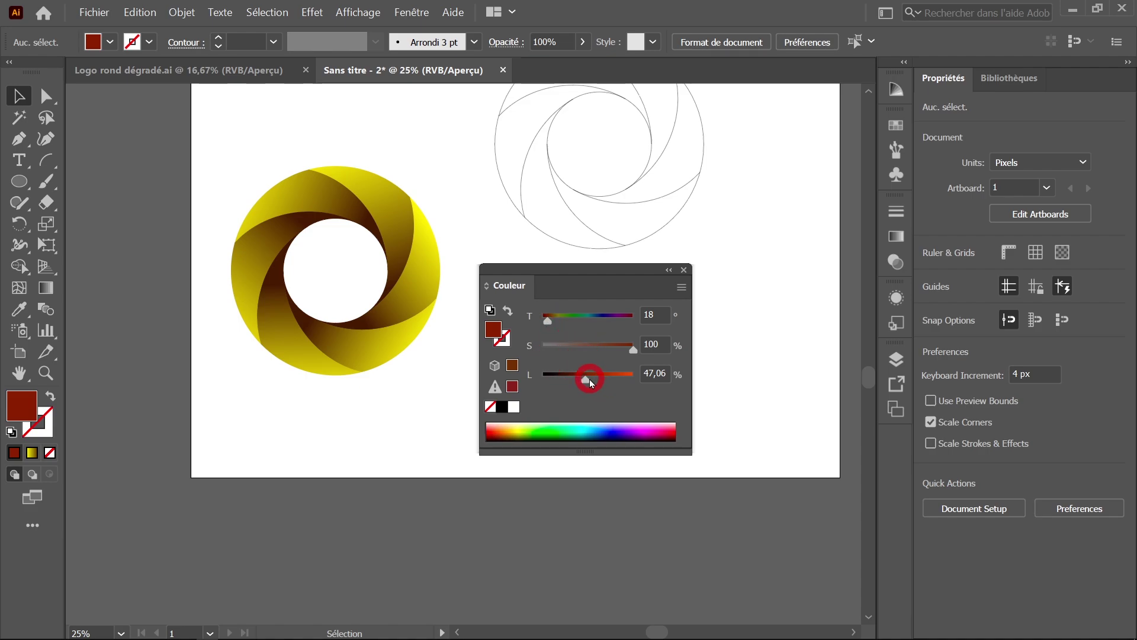
pyautogui.click(494, 333)
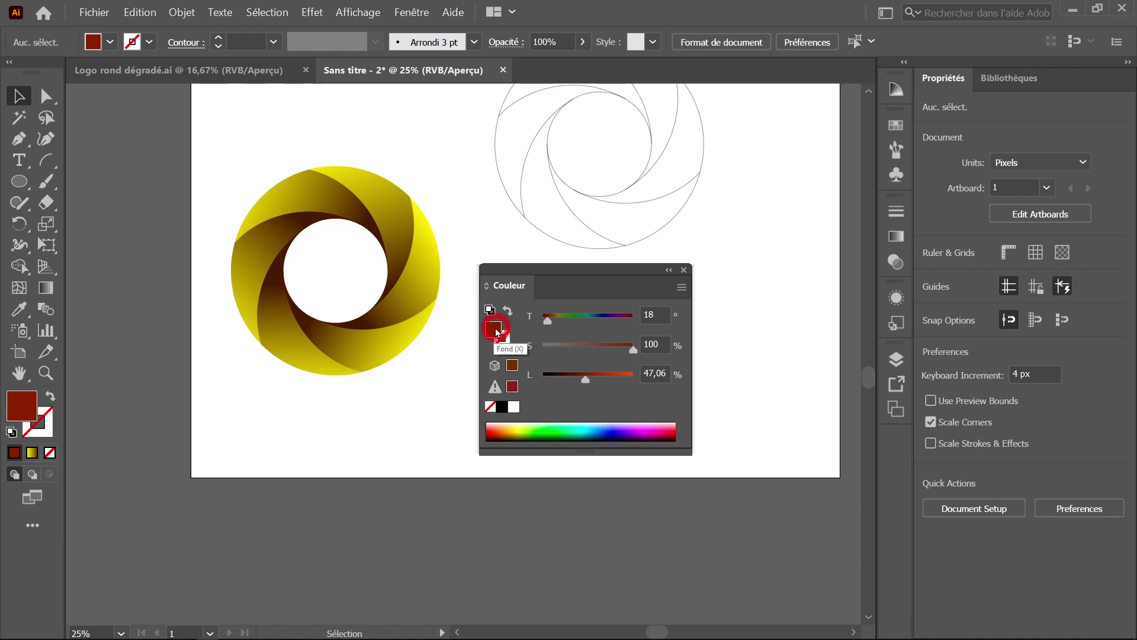
pyautogui.moveTo(579, 266); pyautogui.dragTo(527, 279)
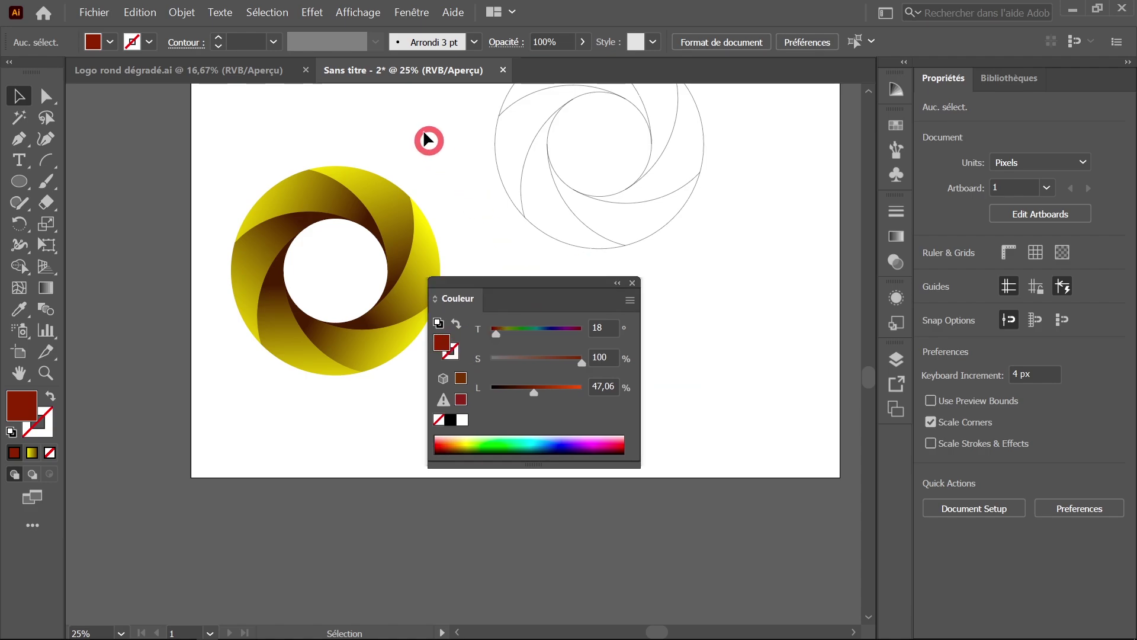
pyautogui.click(411, 12)
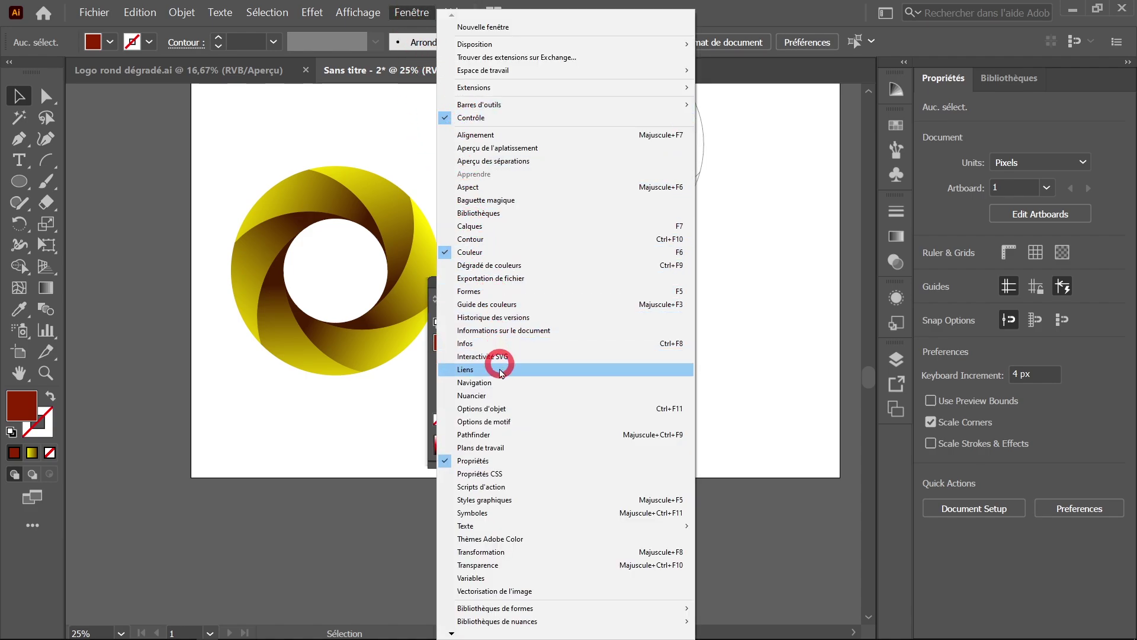
# Save the dark red as a global Nouvelle nuance in the Nuancier panel
pyautogui.click(503, 395)
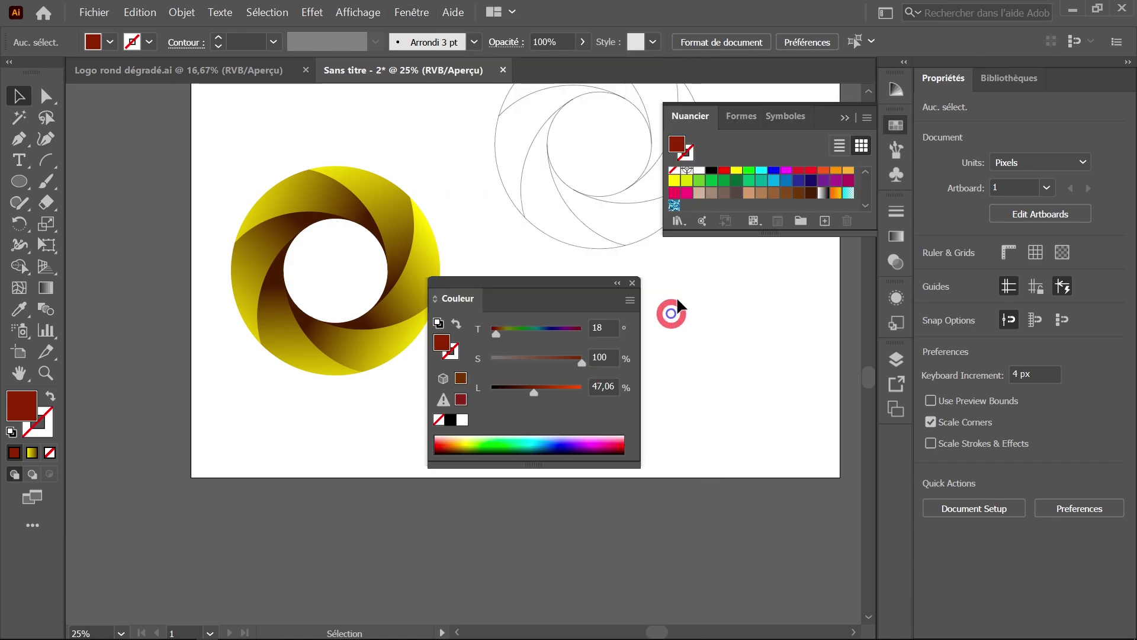
pyautogui.moveTo(762, 237); pyautogui.dragTo(752, 313)
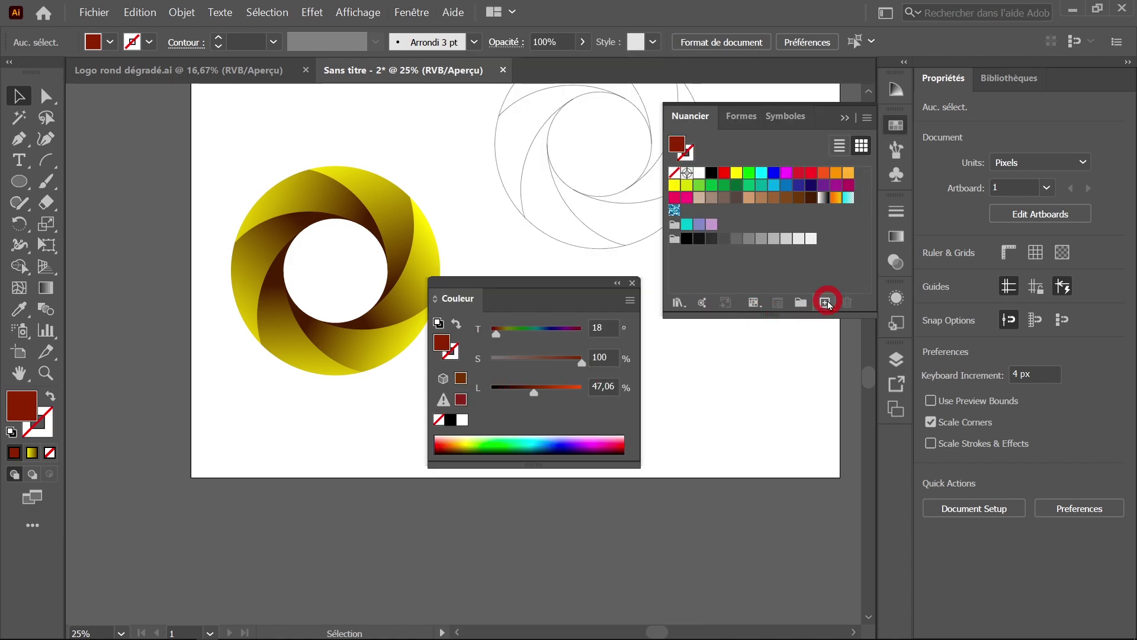
pyautogui.click(825, 303)
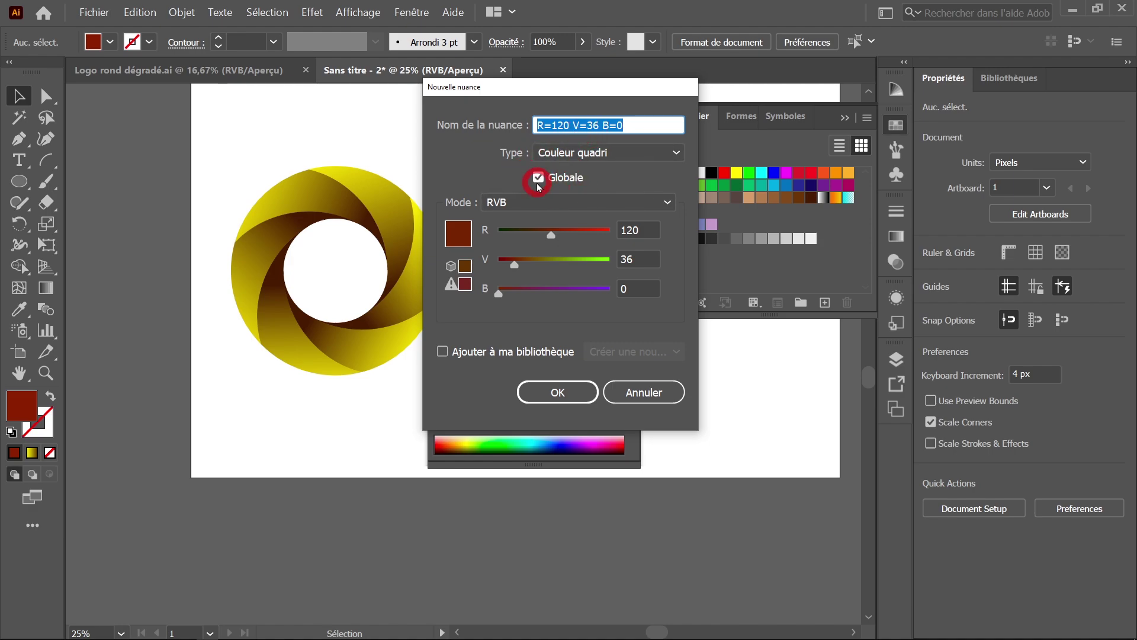
pyautogui.click(551, 386)
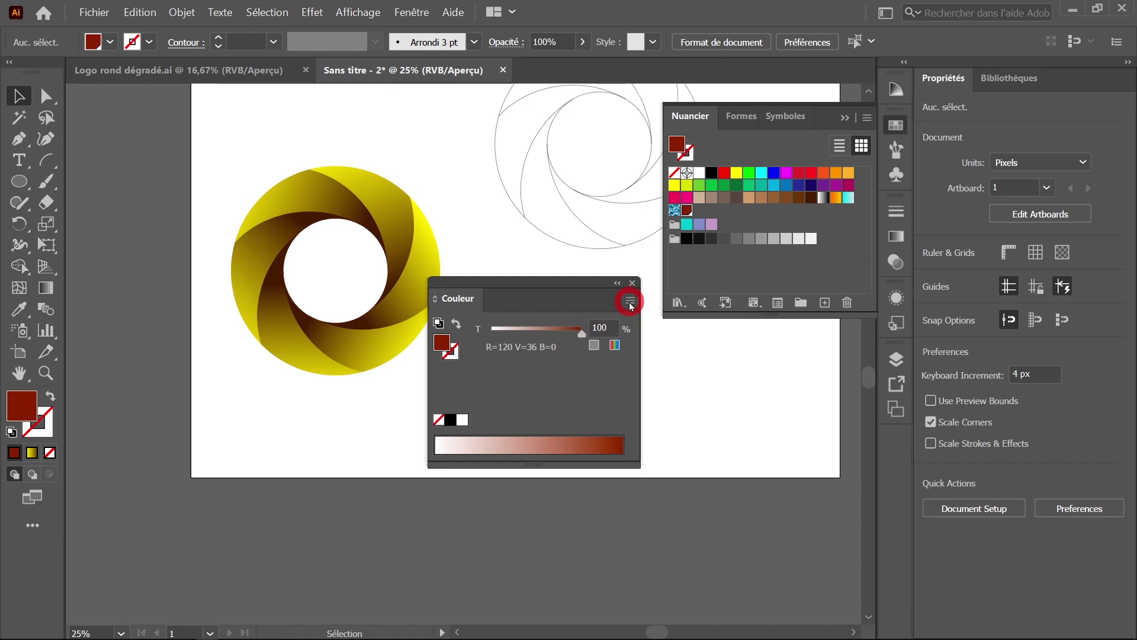
# Mix a pure bright yellow with HSL sliders and save it as a global swatch
pyautogui.click(630, 302)
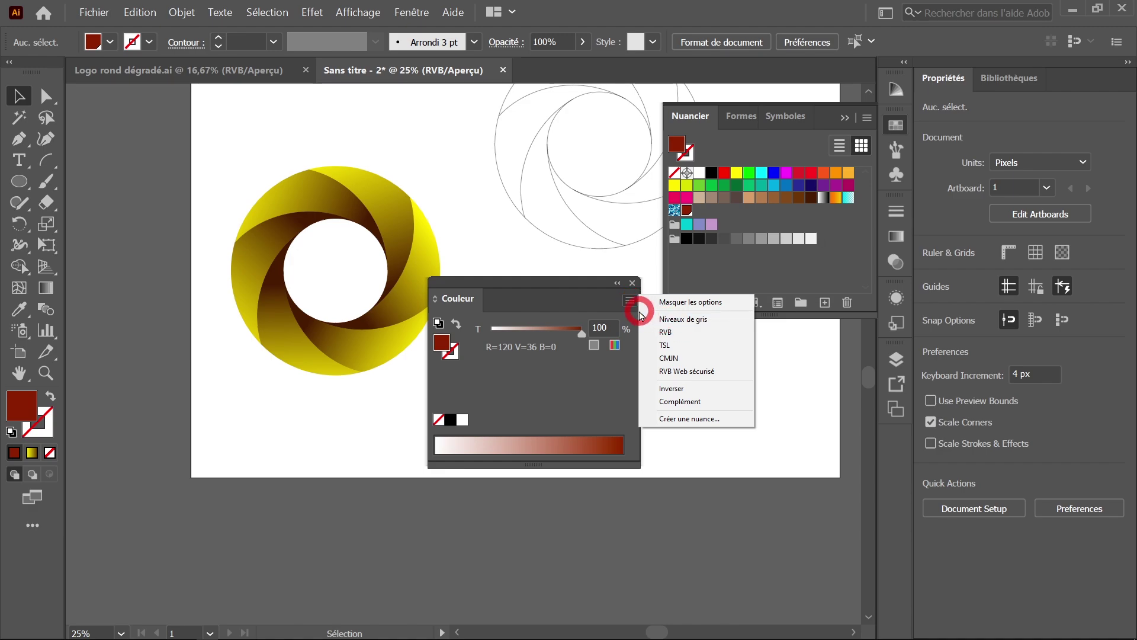
pyautogui.click(665, 345)
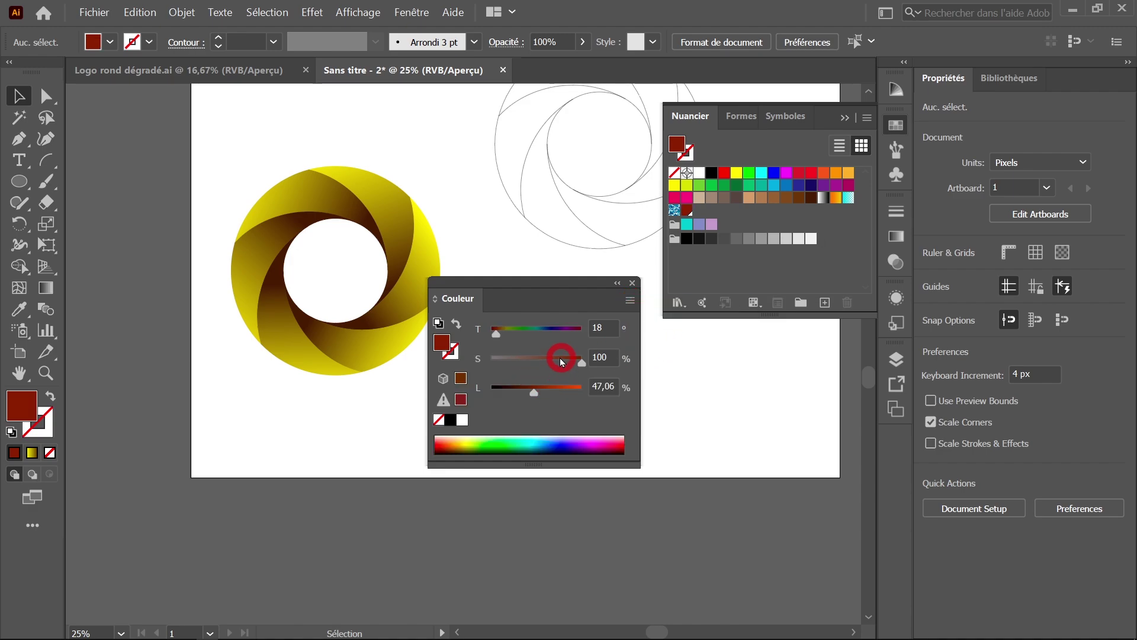
pyautogui.moveTo(509, 332); pyautogui.dragTo(512, 334)
pyautogui.moveTo(541, 391); pyautogui.dragTo(563, 394)
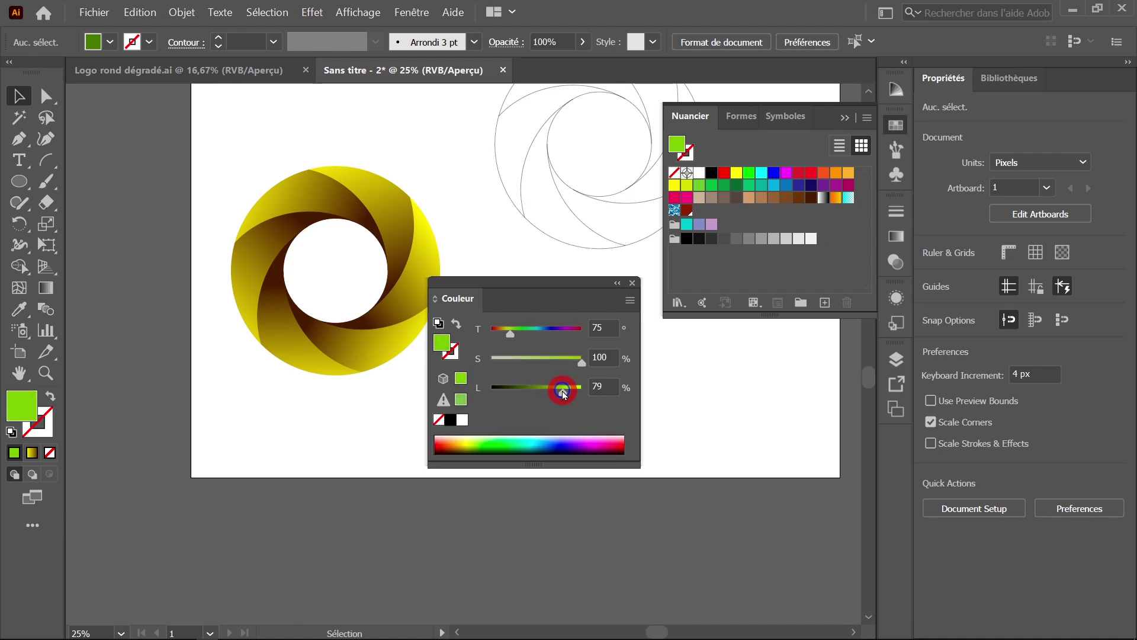
pyautogui.moveTo(512, 339); pyautogui.dragTo(506, 335)
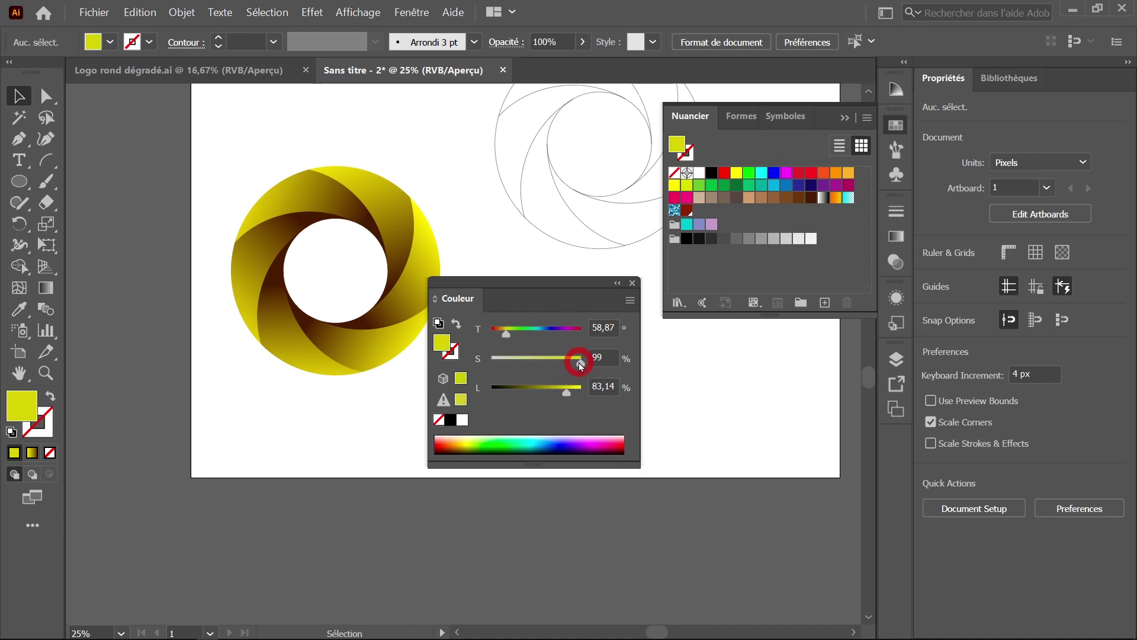
pyautogui.moveTo(568, 391); pyautogui.dragTo(584, 389)
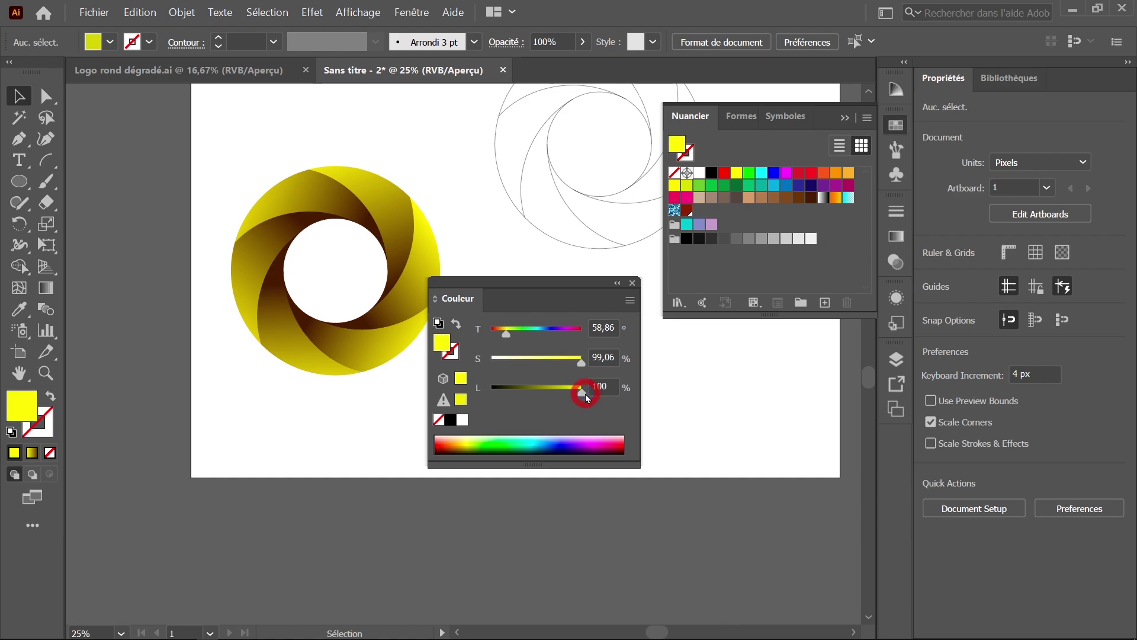
pyautogui.click(825, 307)
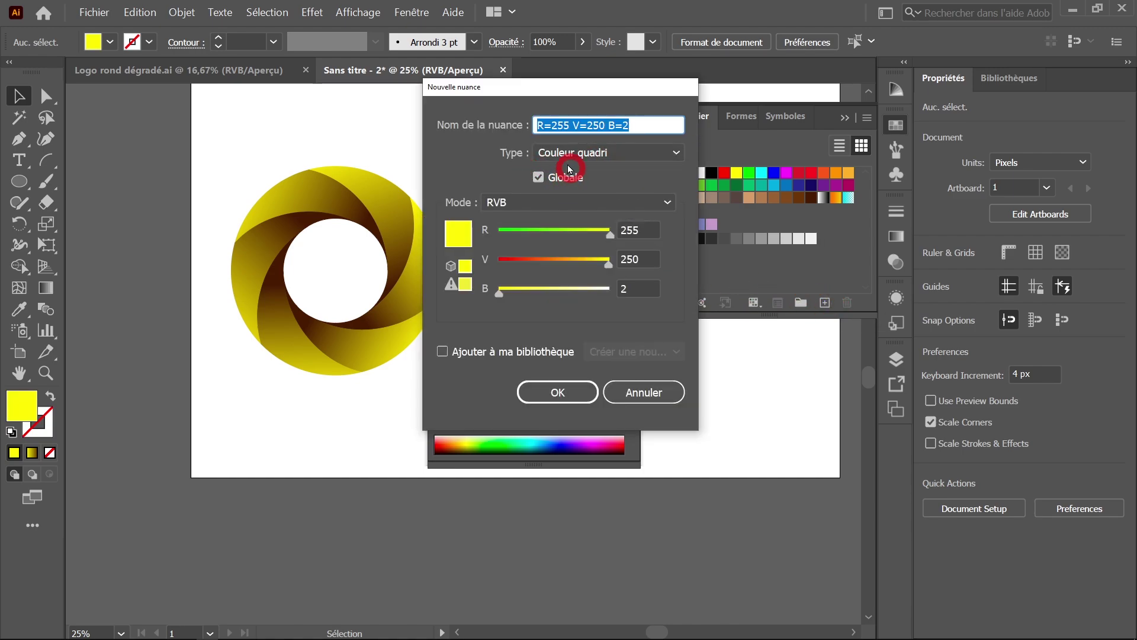
pyautogui.click(555, 394)
pyautogui.click(690, 214)
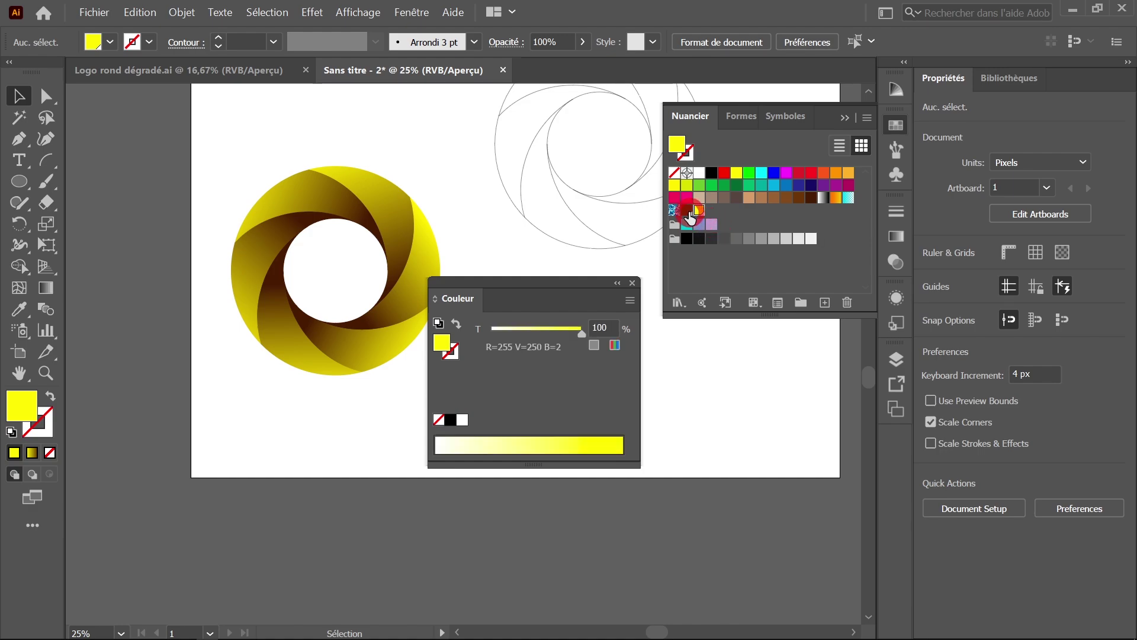
# Display the swatches as large thumbnails and select the yellow ring
pyautogui.click(867, 117)
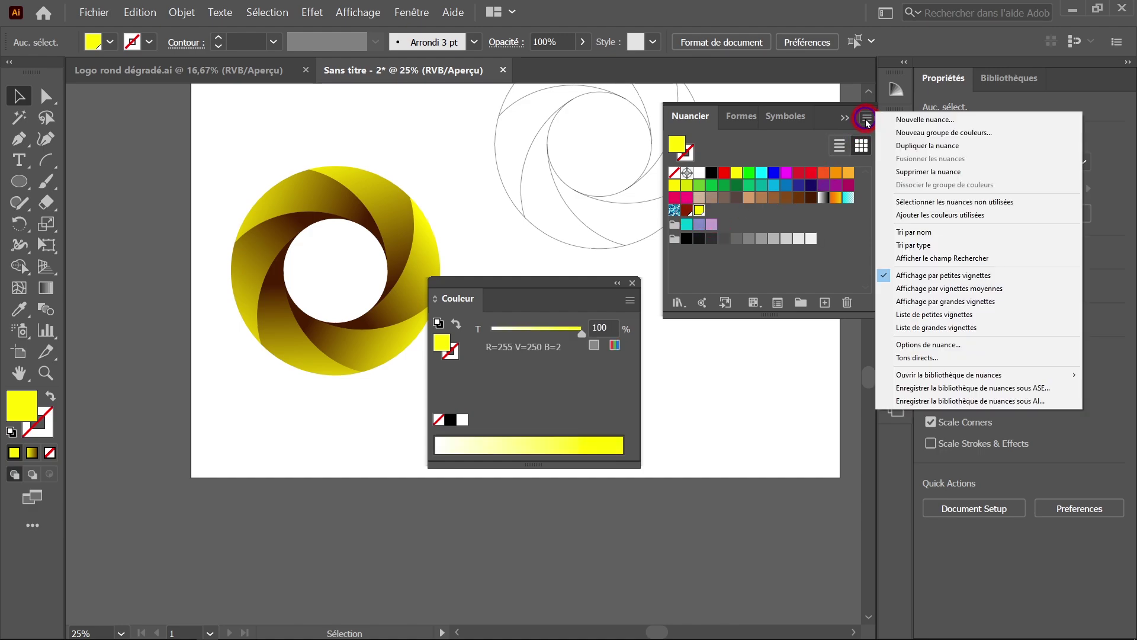
pyautogui.click(911, 302)
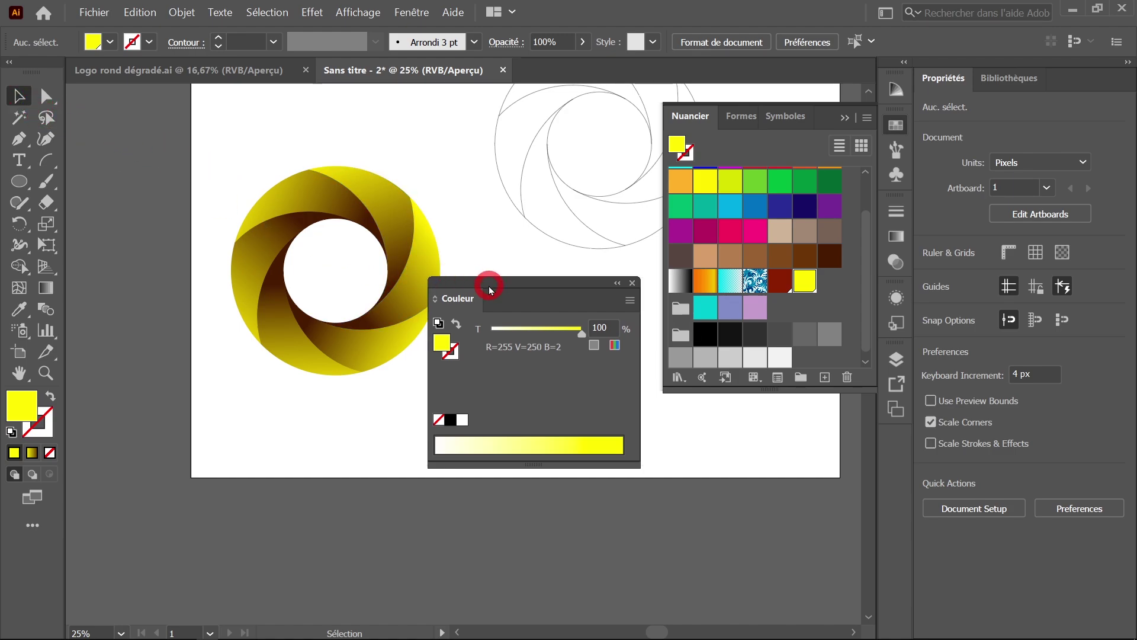
pyautogui.moveTo(489, 289); pyautogui.dragTo(486, 382)
pyautogui.moveTo(210, 157); pyautogui.dragTo(470, 409)
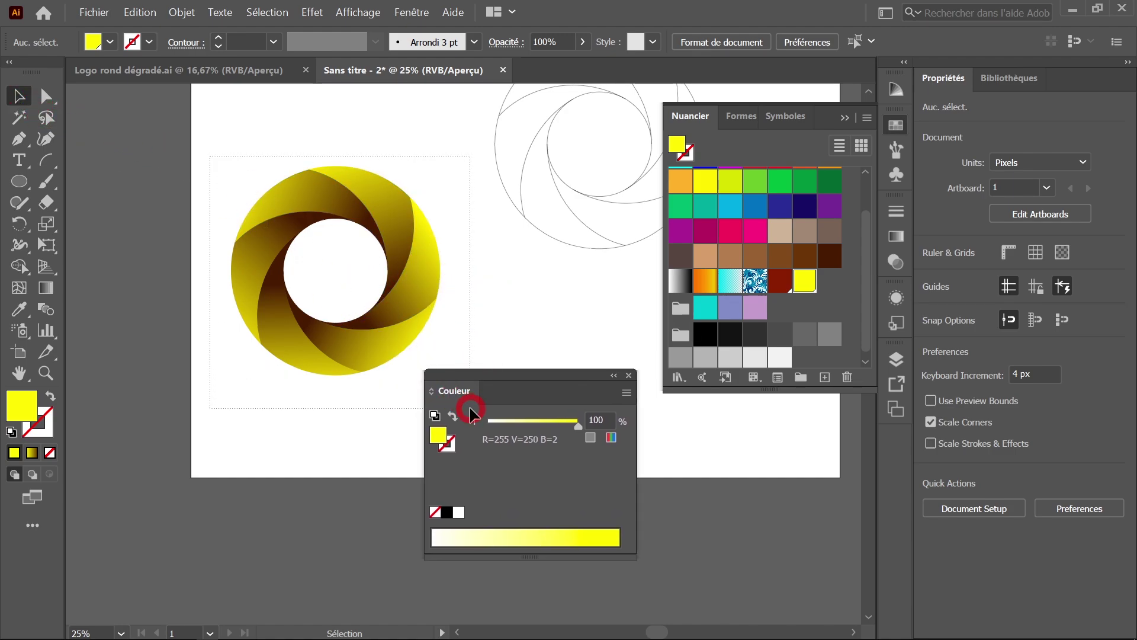
pyautogui.click(409, 13)
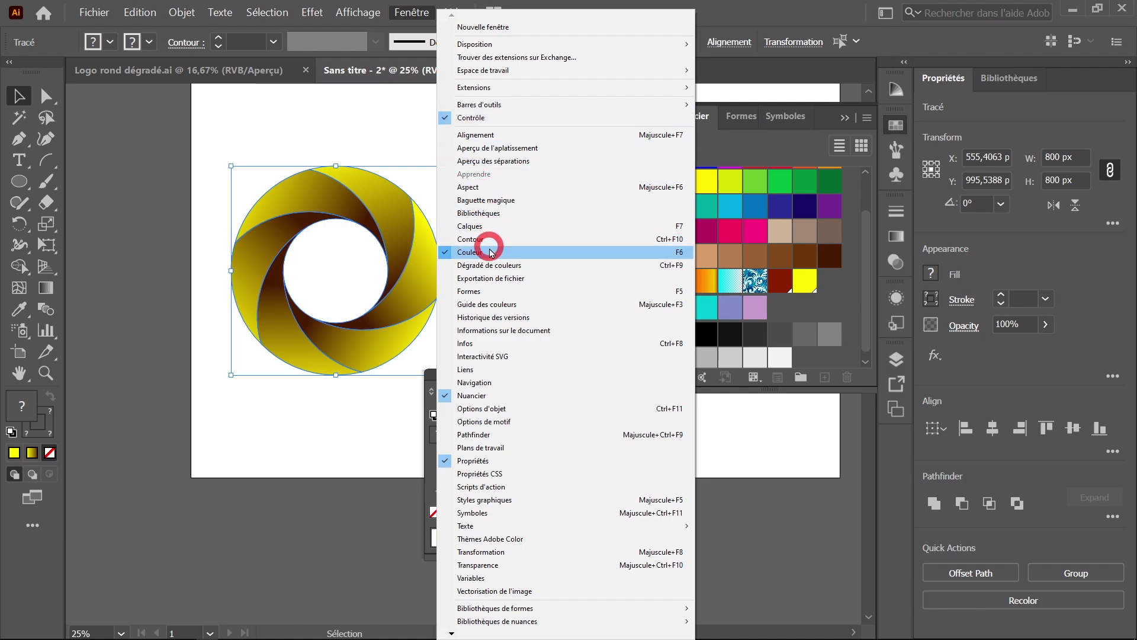
# Set the ring gradient's starting stop to the saved bright yellow swatch
pyautogui.click(554, 265)
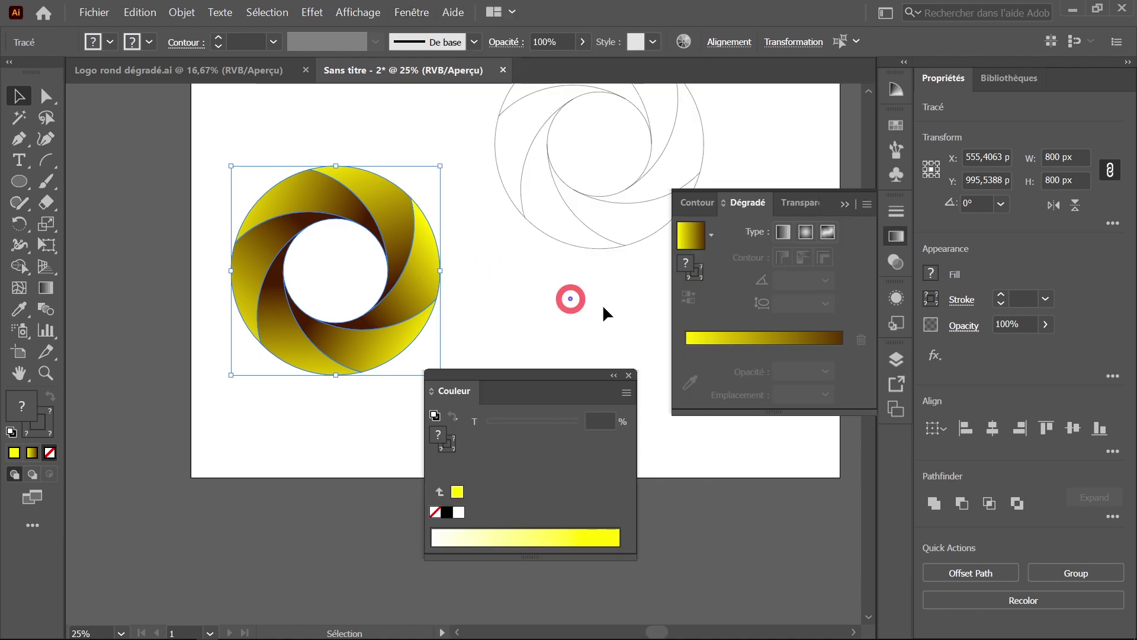
pyautogui.click(724, 339)
pyautogui.click(687, 350)
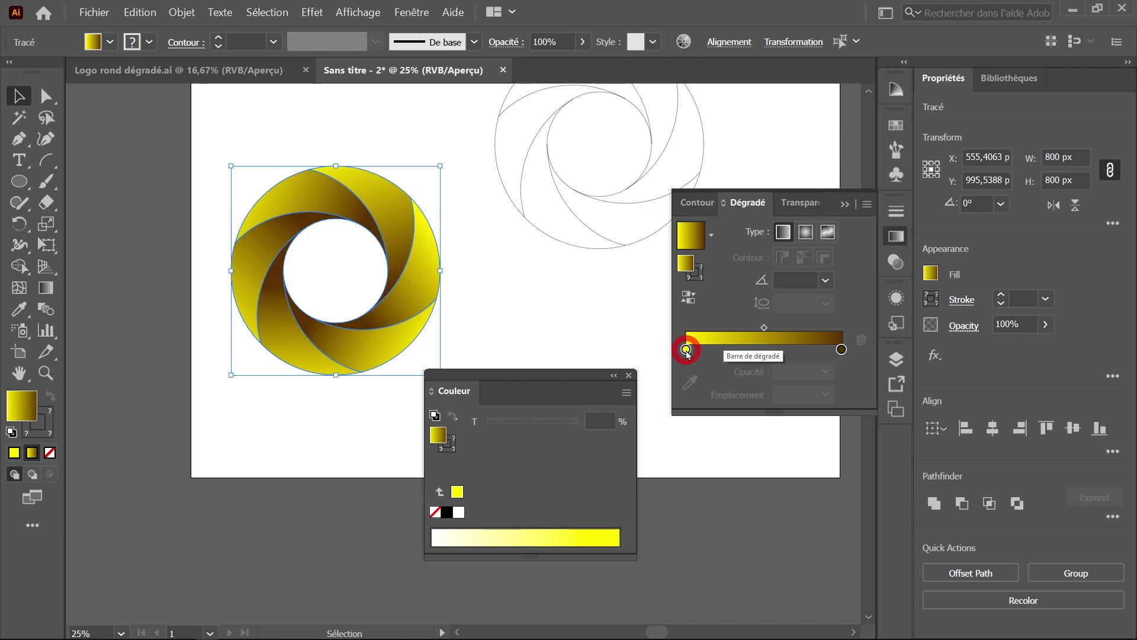
pyautogui.doubleClick(687, 350)
pyautogui.click(607, 455)
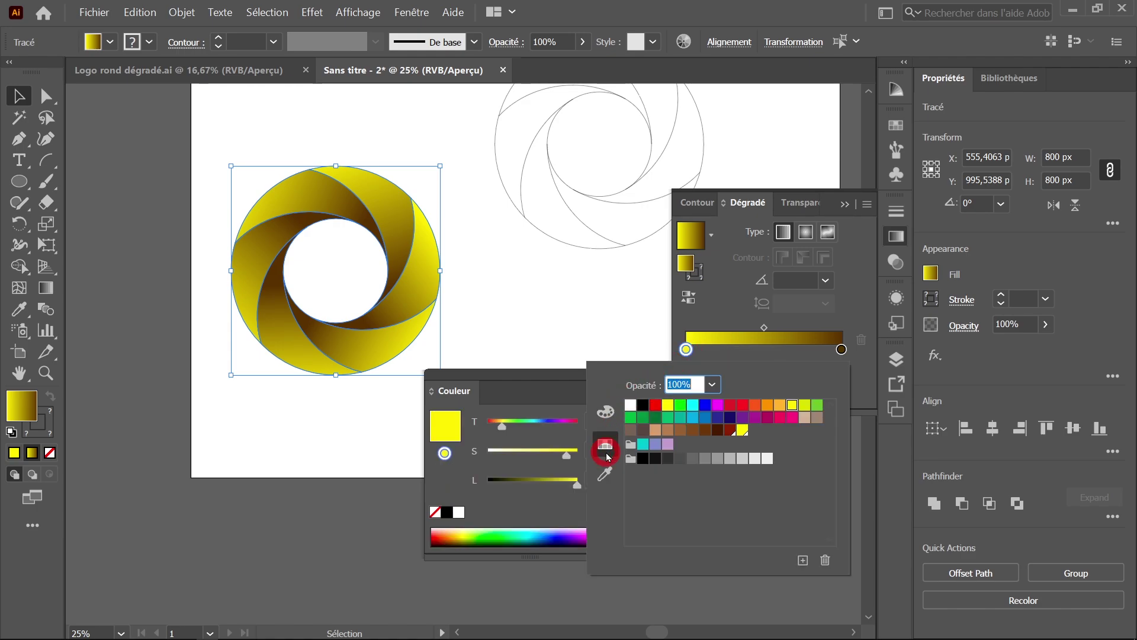
pyautogui.click(743, 430)
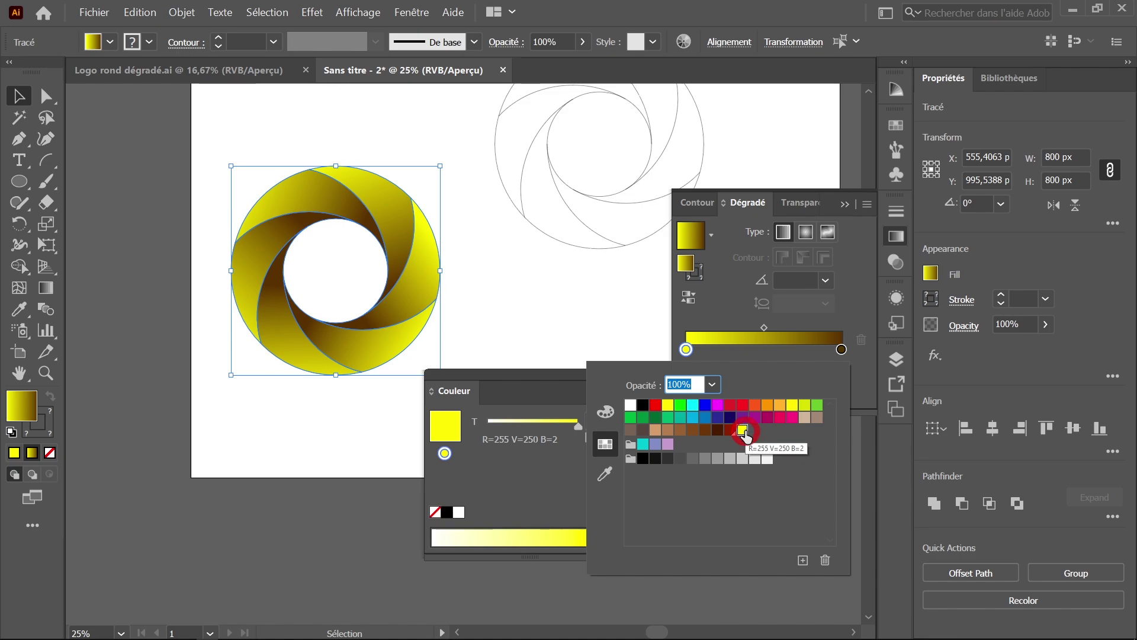
# Set the gradient's ending stop to the dark red swatch, then deselect the ring
pyautogui.click(842, 349)
pyautogui.doubleClick(842, 349)
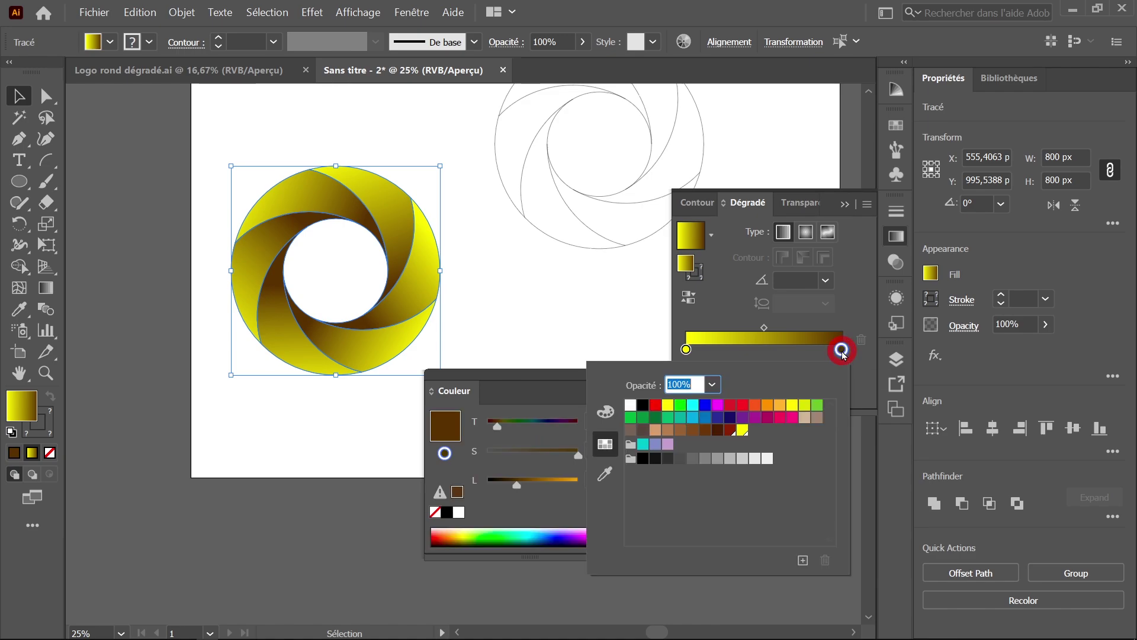
pyautogui.click(736, 389)
pyautogui.click(735, 434)
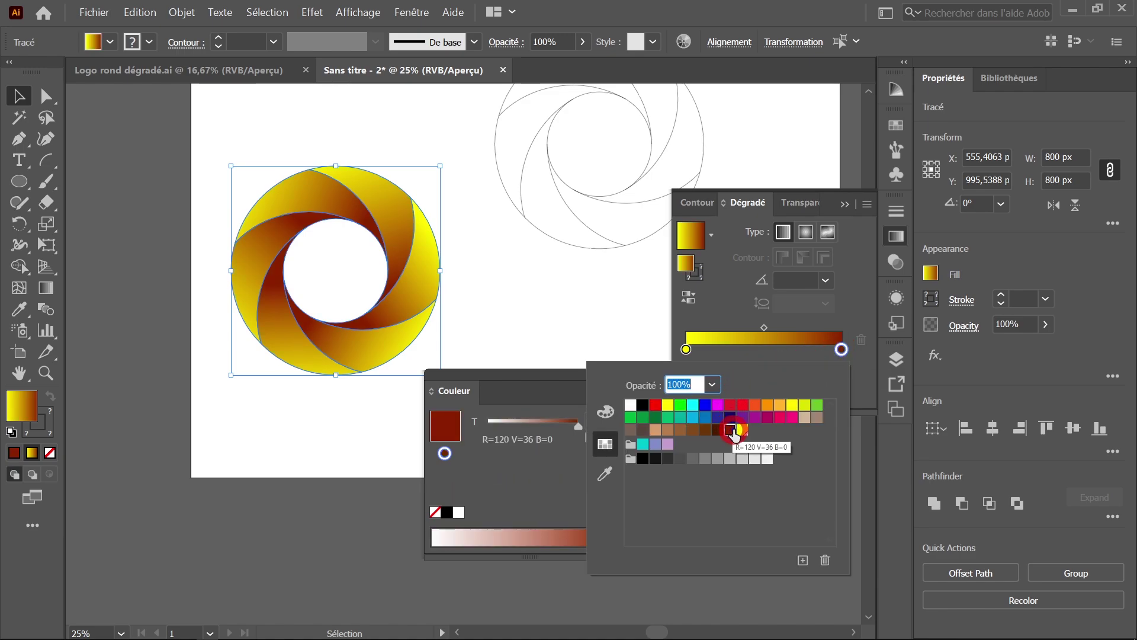
pyautogui.click(773, 379)
pyautogui.click(713, 335)
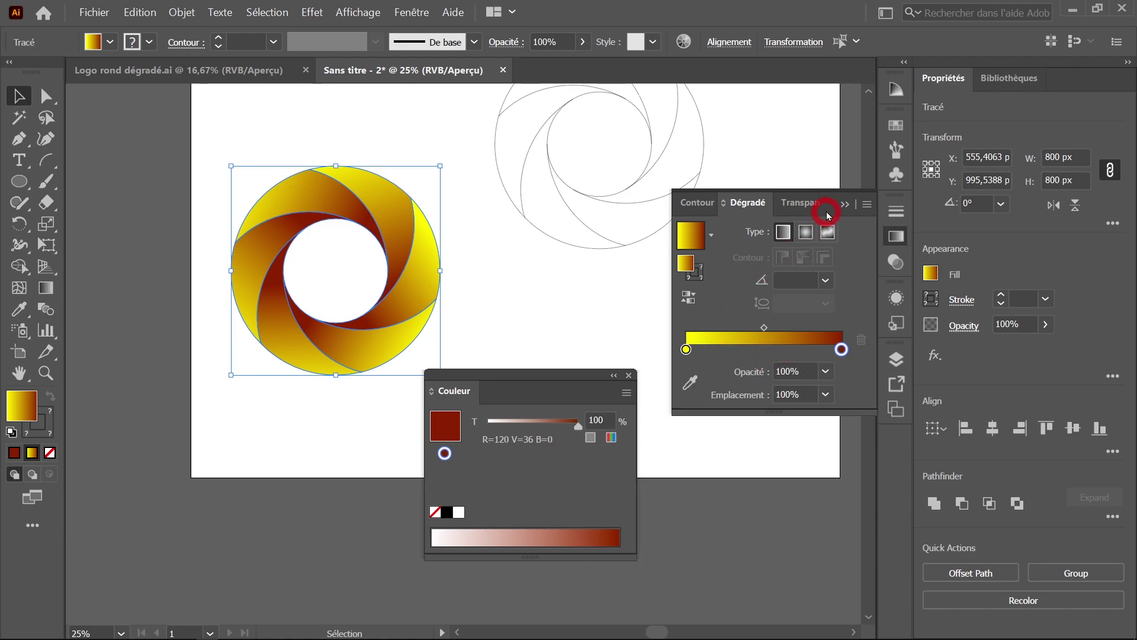
pyautogui.click(846, 203)
pyautogui.click(421, 274)
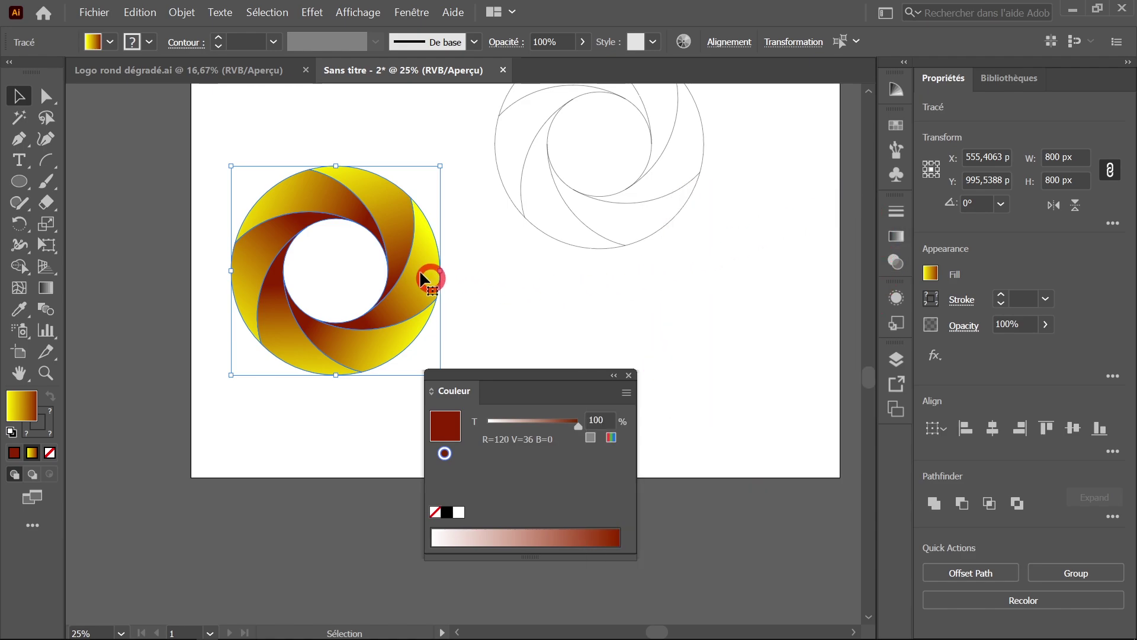
pyautogui.click(261, 116)
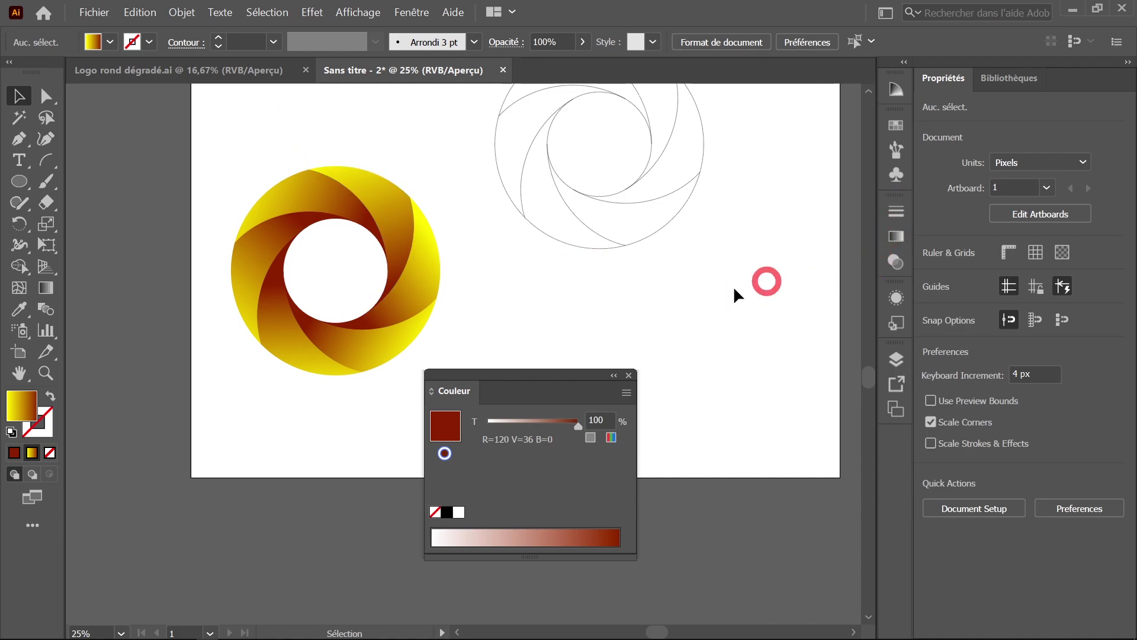
pyautogui.click(412, 12)
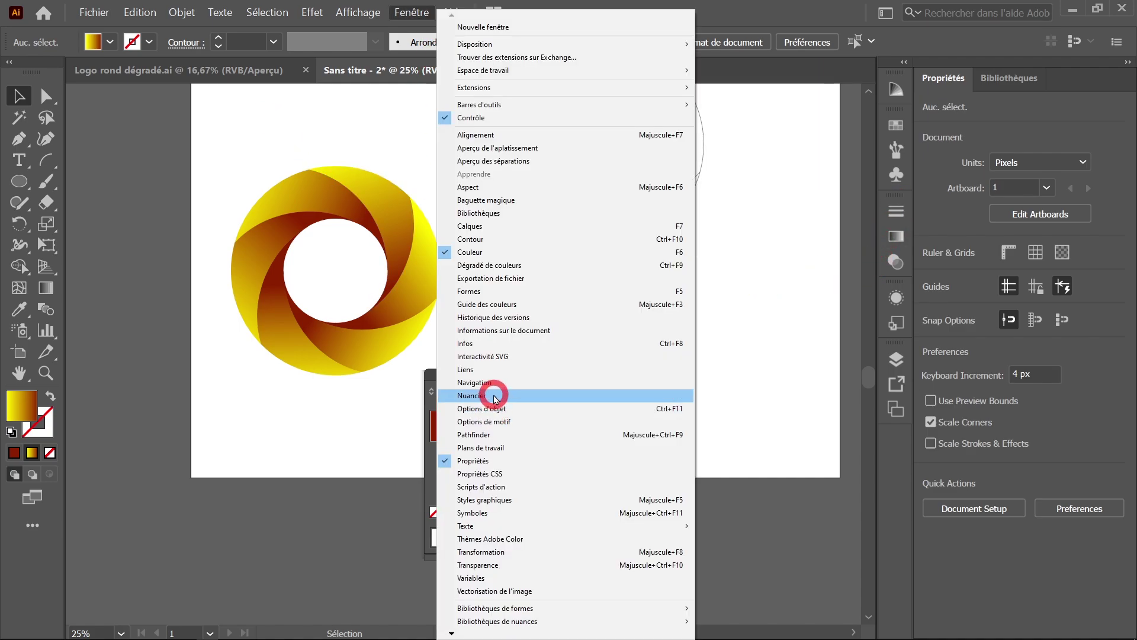
# Open the Swatches panel and apply the dark red swatch to a ring blade
pyautogui.click(496, 401)
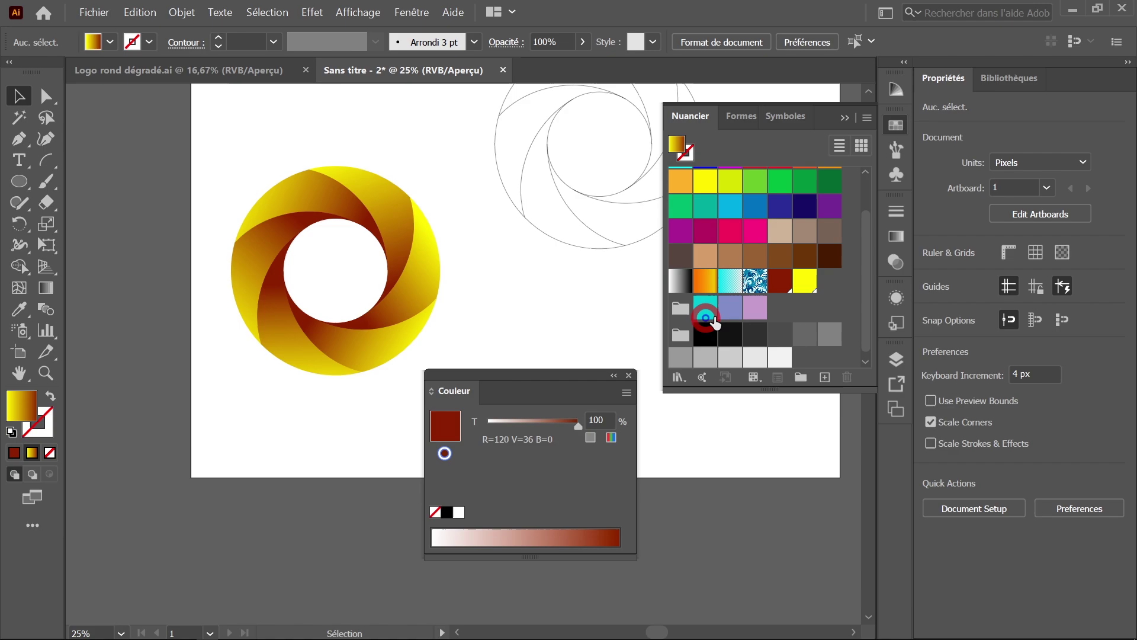
pyautogui.moveTo(786, 287); pyautogui.dragTo(395, 307)
pyautogui.click(782, 287)
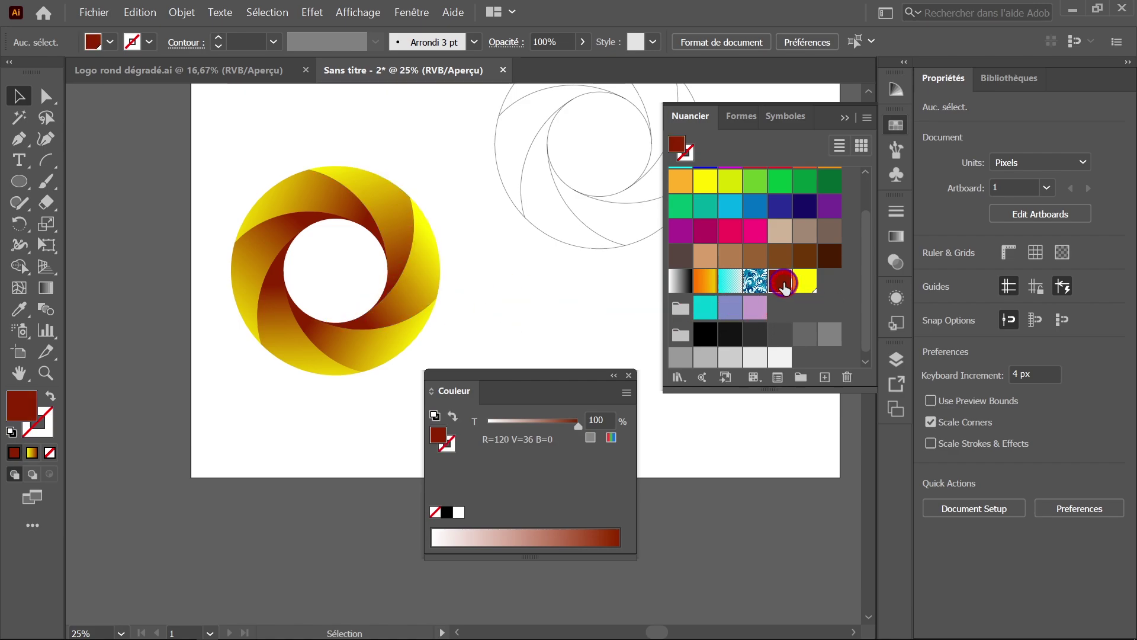
# Edit the global dark red swatch to deep blue in HSL mode, then select the whole ring
pyautogui.doubleClick(785, 288)
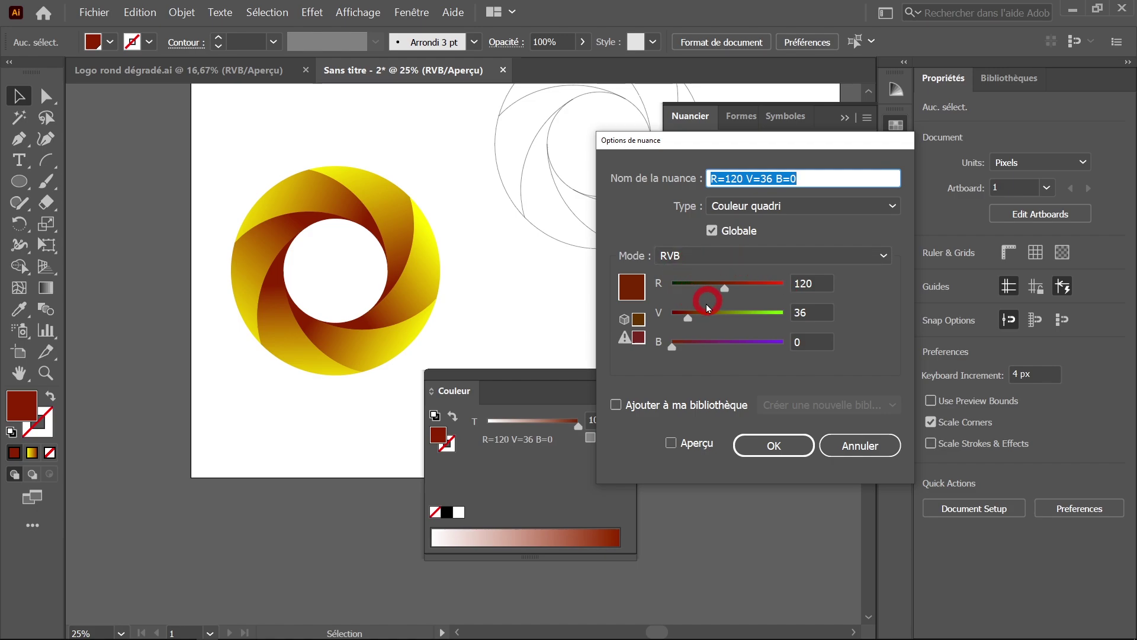
pyautogui.click(672, 442)
pyautogui.moveTo(672, 346); pyautogui.dragTo(752, 349)
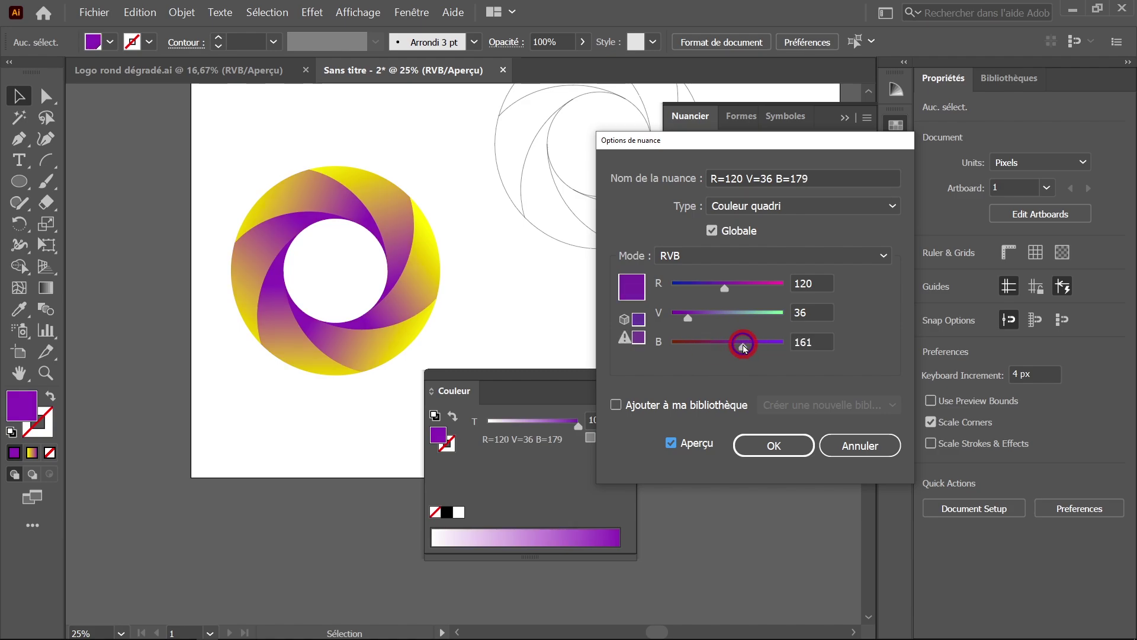
pyautogui.moveTo(724, 288); pyautogui.dragTo(705, 288)
pyautogui.click(711, 259)
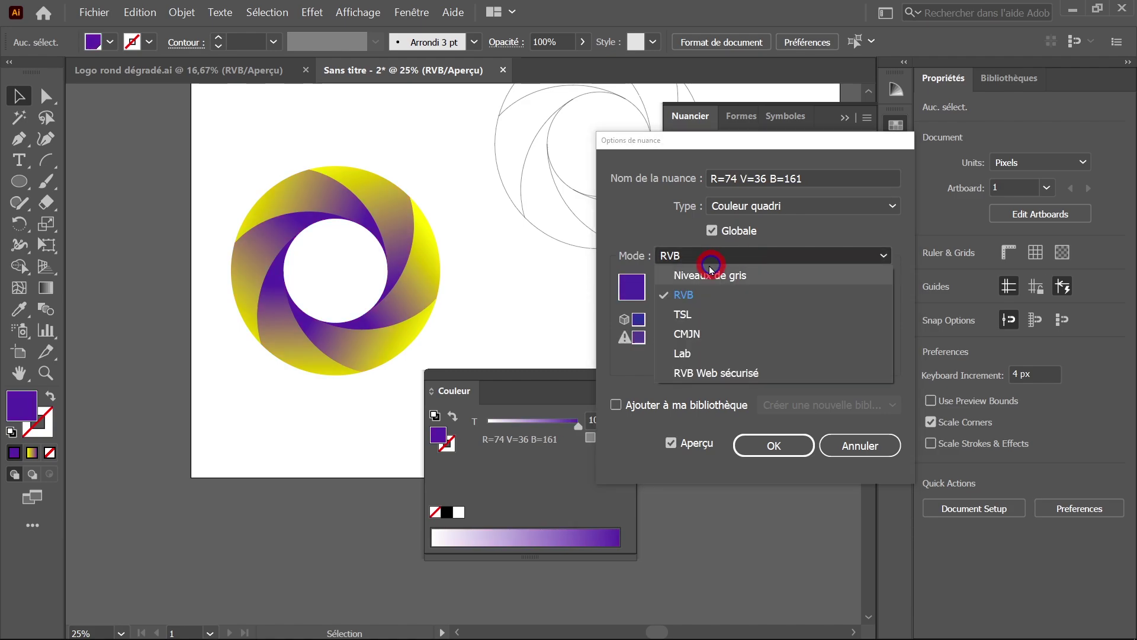
pyautogui.click(683, 314)
pyautogui.moveTo(714, 347); pyautogui.dragTo(730, 348)
pyautogui.moveTo(751, 288); pyautogui.dragTo(736, 288)
pyautogui.click(795, 451)
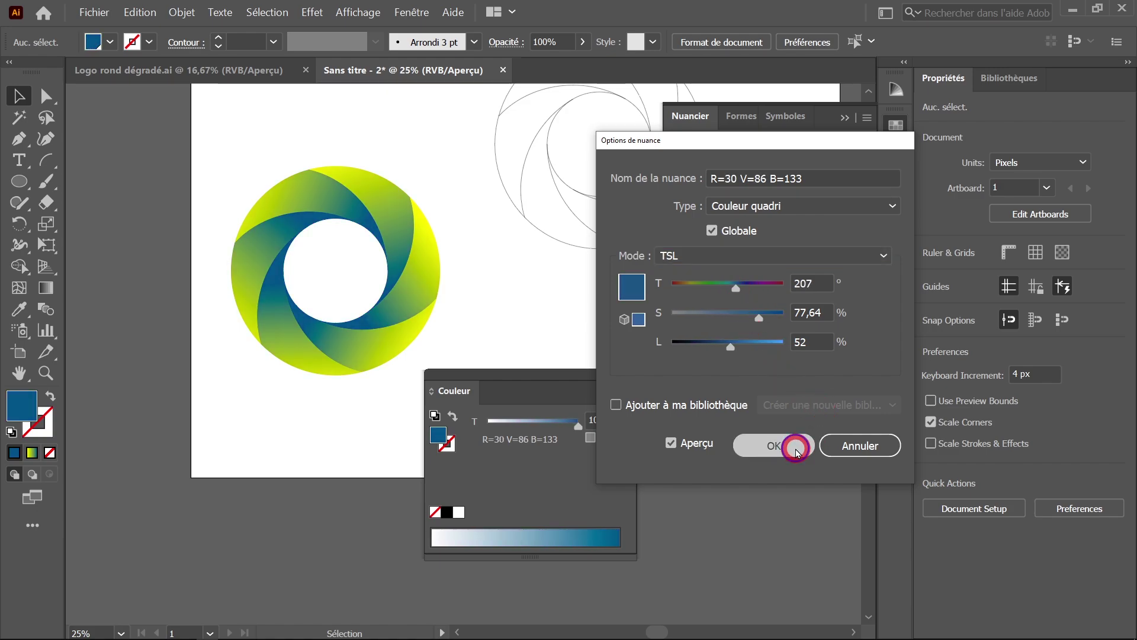
pyautogui.click(629, 376)
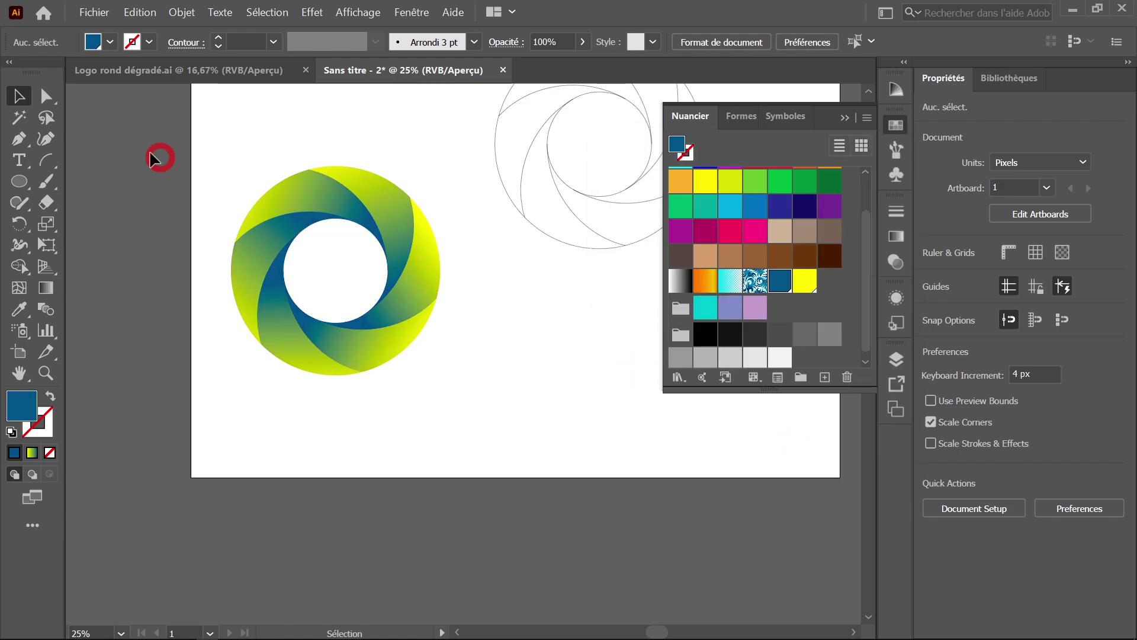
pyautogui.moveTo(211, 155); pyautogui.dragTo(461, 405)
# Group the selected ring blades with Ctrl+G and close the Swatches panel
pyautogui.press('a')
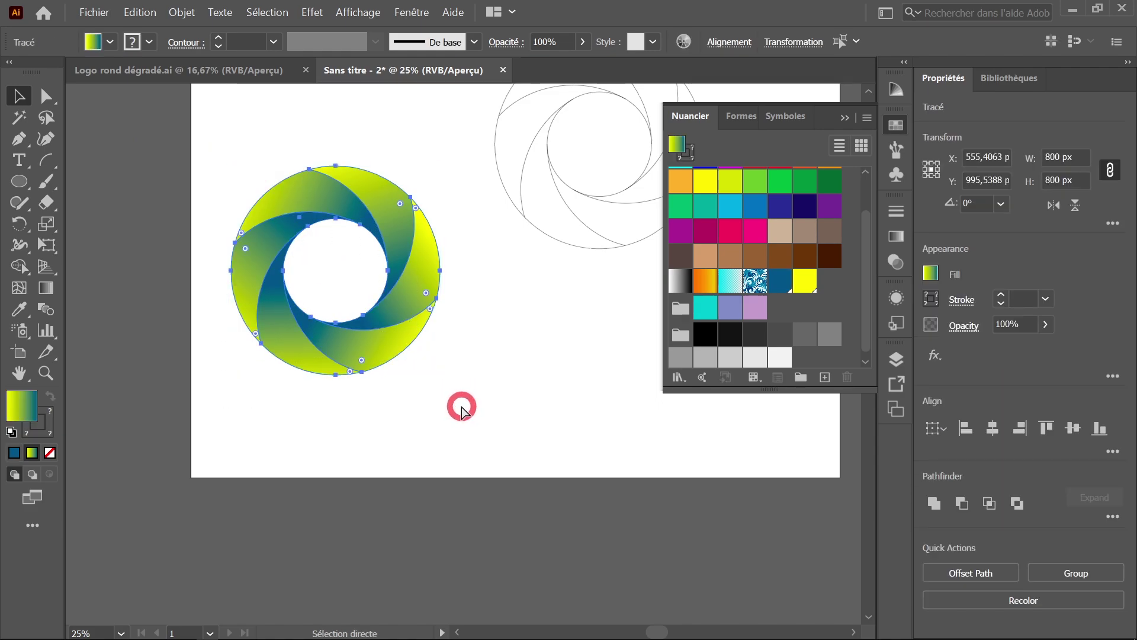
pyautogui.press('v')
pyautogui.hotkey('ctrl', 'g')
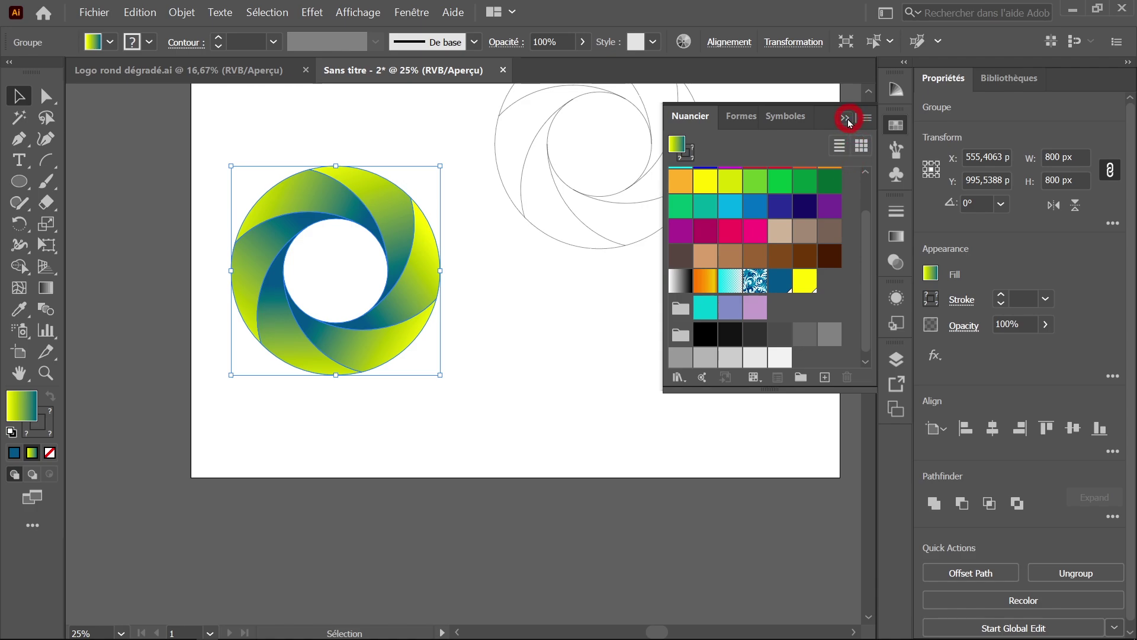
pyautogui.click(845, 117)
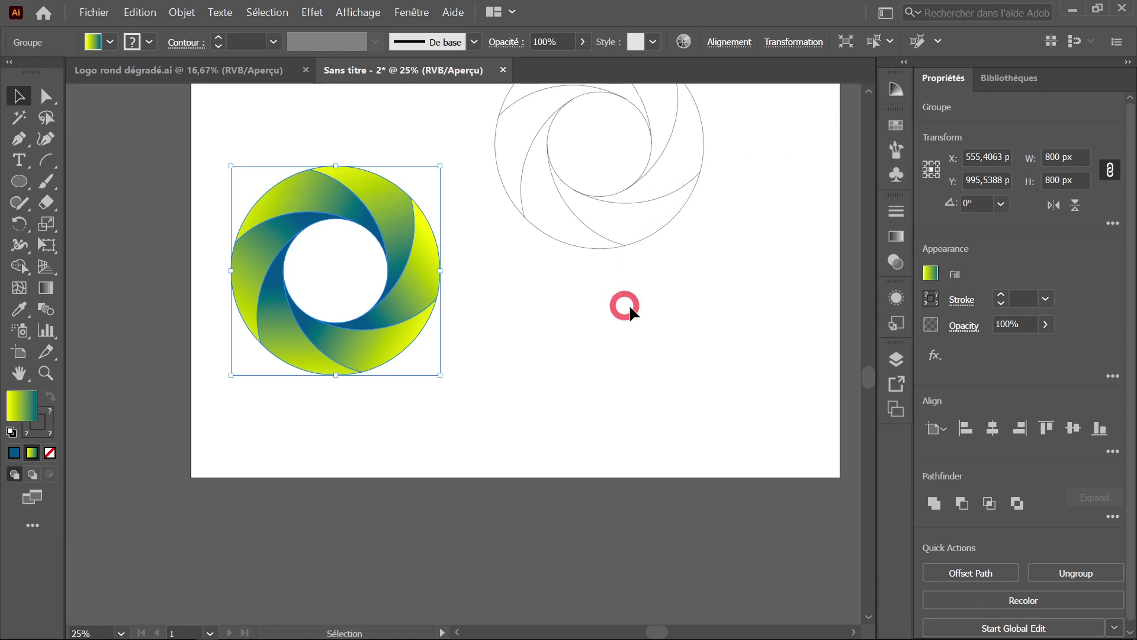
# In the Layers panel, move the tiny stray path out of the blade group
pyautogui.press('F7')
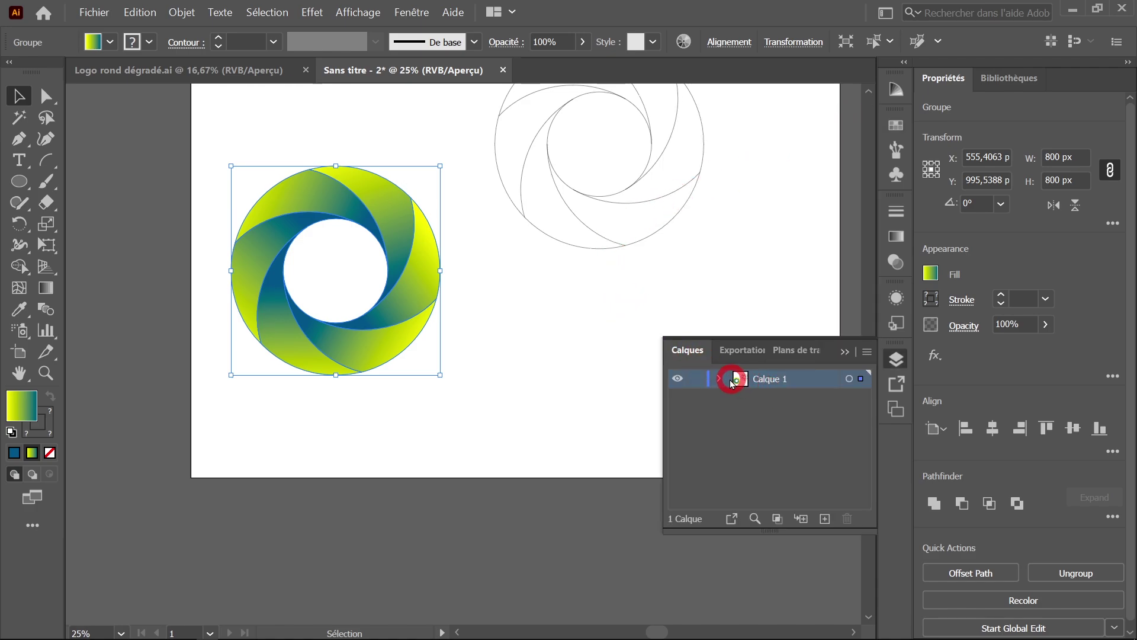
pyautogui.click(718, 380)
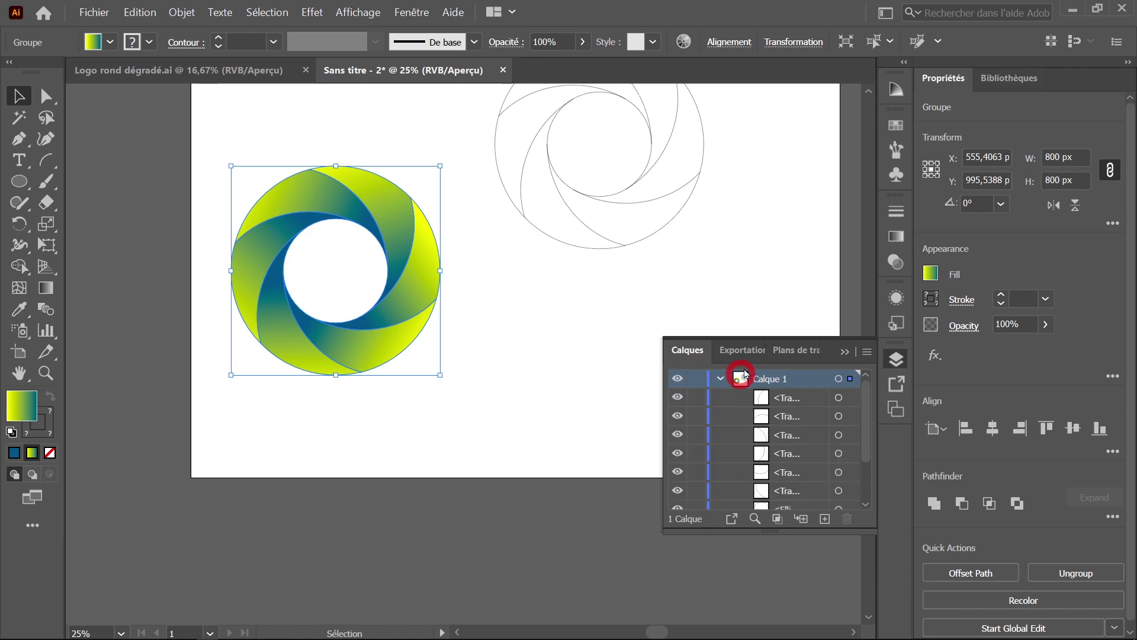
pyautogui.click(755, 519)
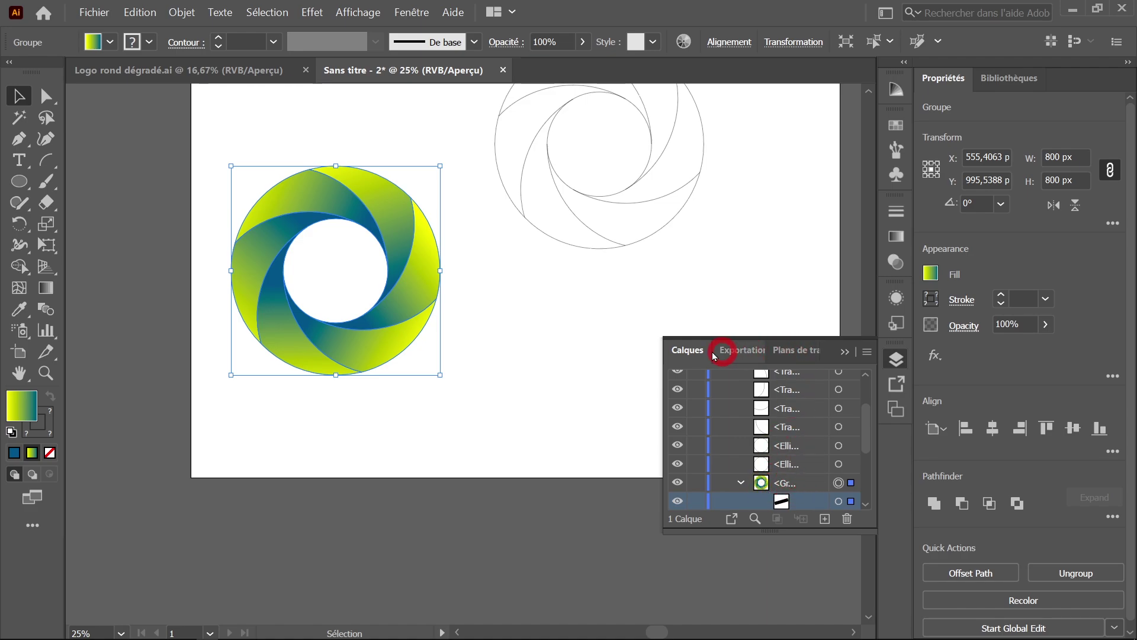
pyautogui.moveTo(660, 321); pyautogui.dragTo(616, 329)
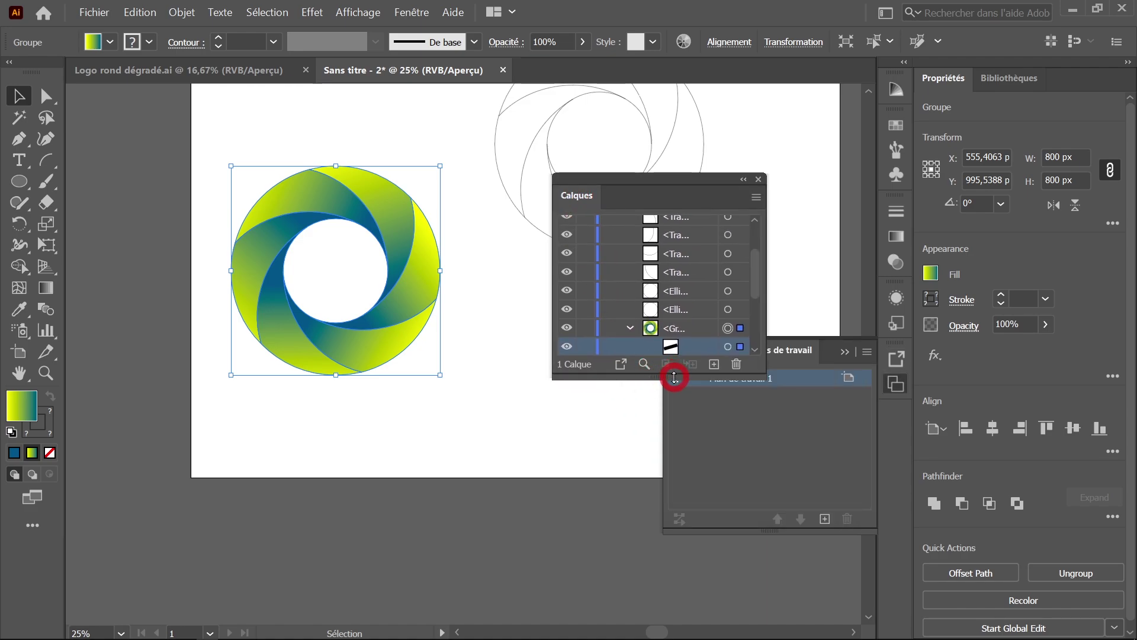
pyautogui.moveTo(674, 378); pyautogui.dragTo(684, 532)
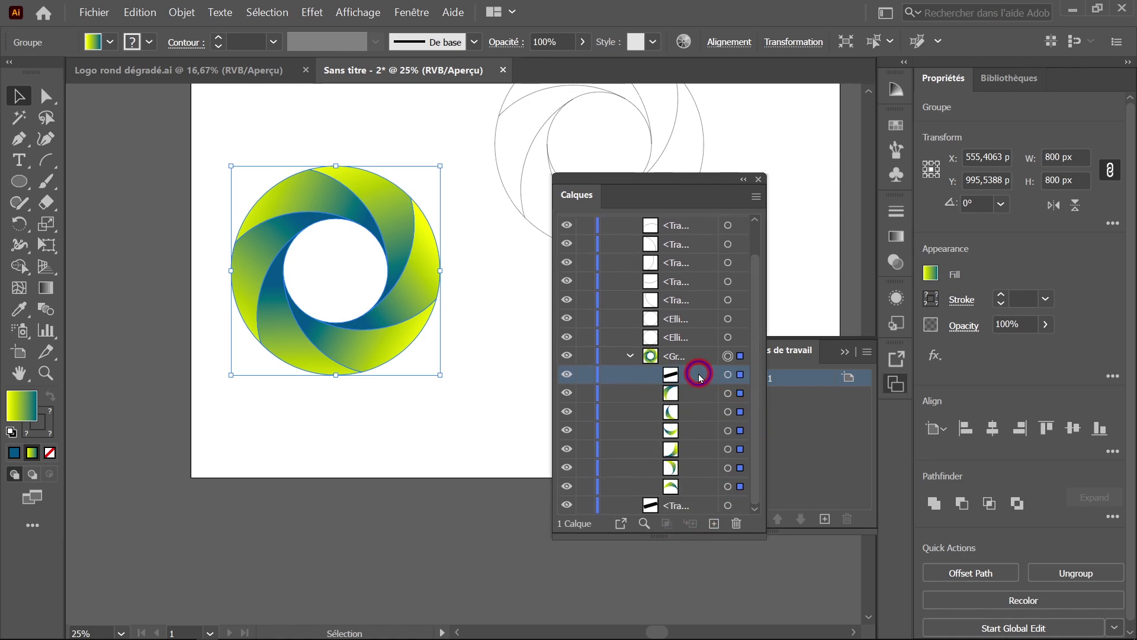
pyautogui.click(728, 374)
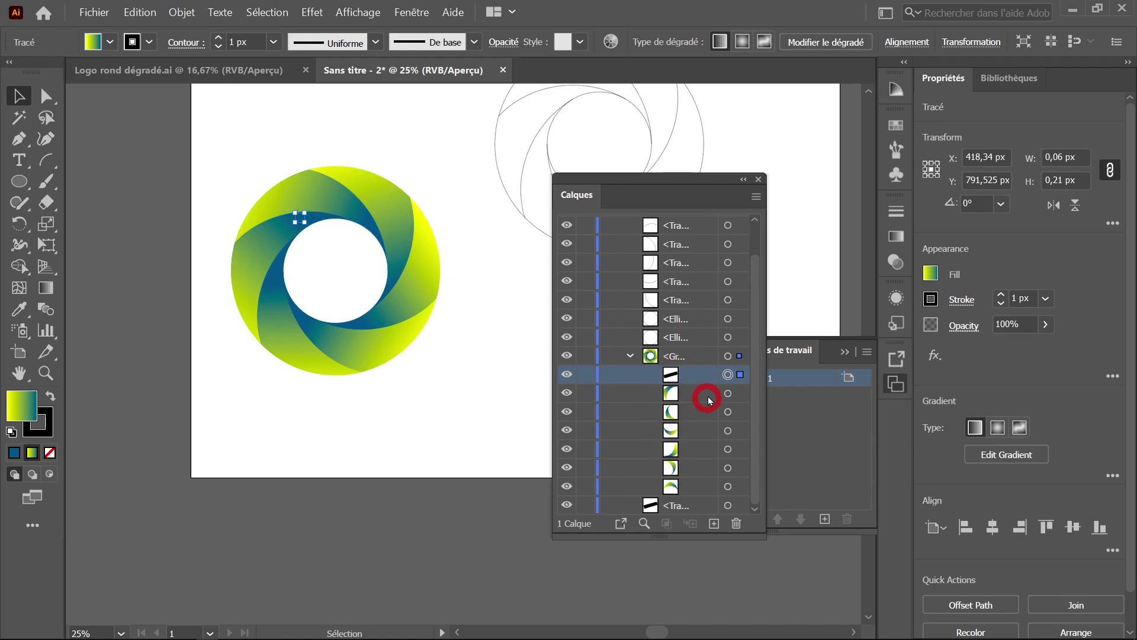
pyautogui.moveTo(701, 376); pyautogui.dragTo(736, 523)
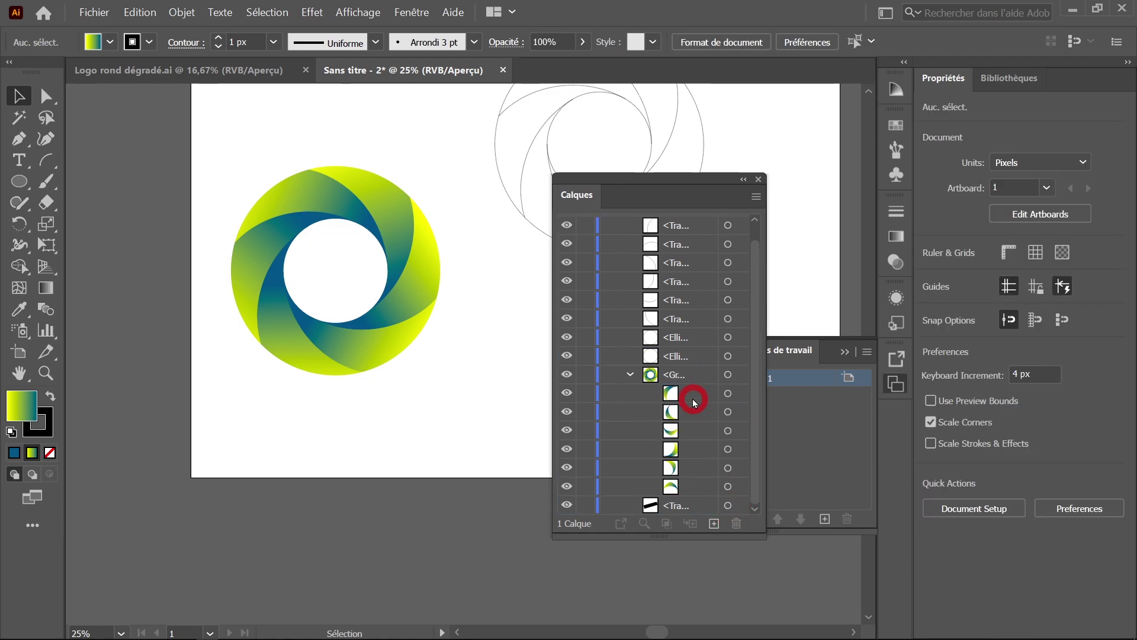
pyautogui.doubleClick(677, 374)
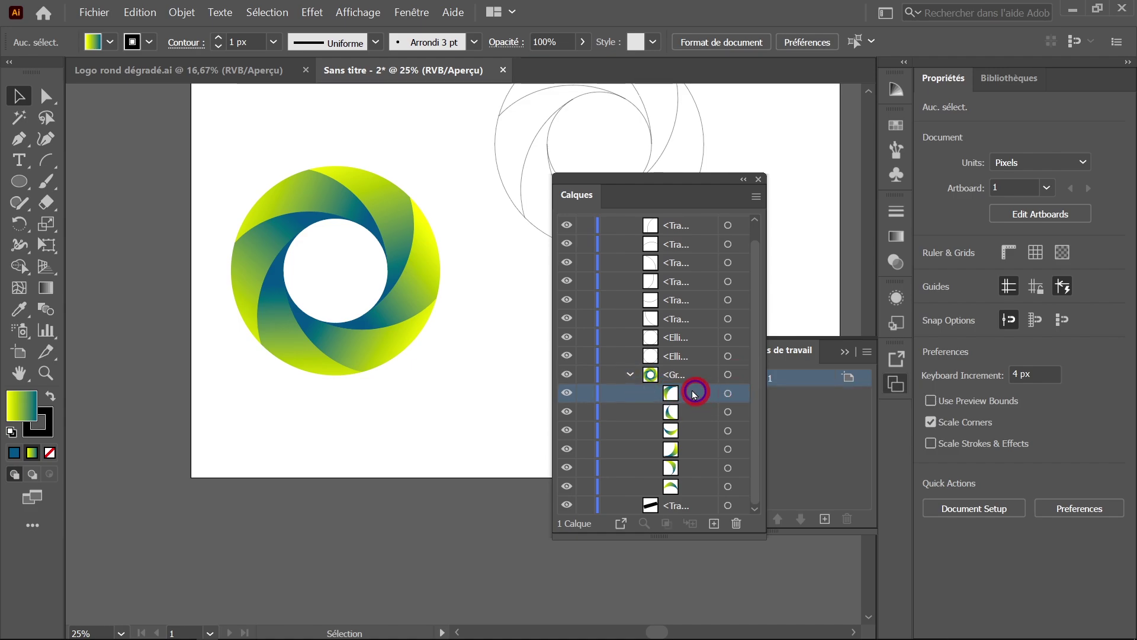
pyautogui.click(632, 374)
# Move the logo group aside on the artboard and deselect it
pyautogui.click(514, 368)
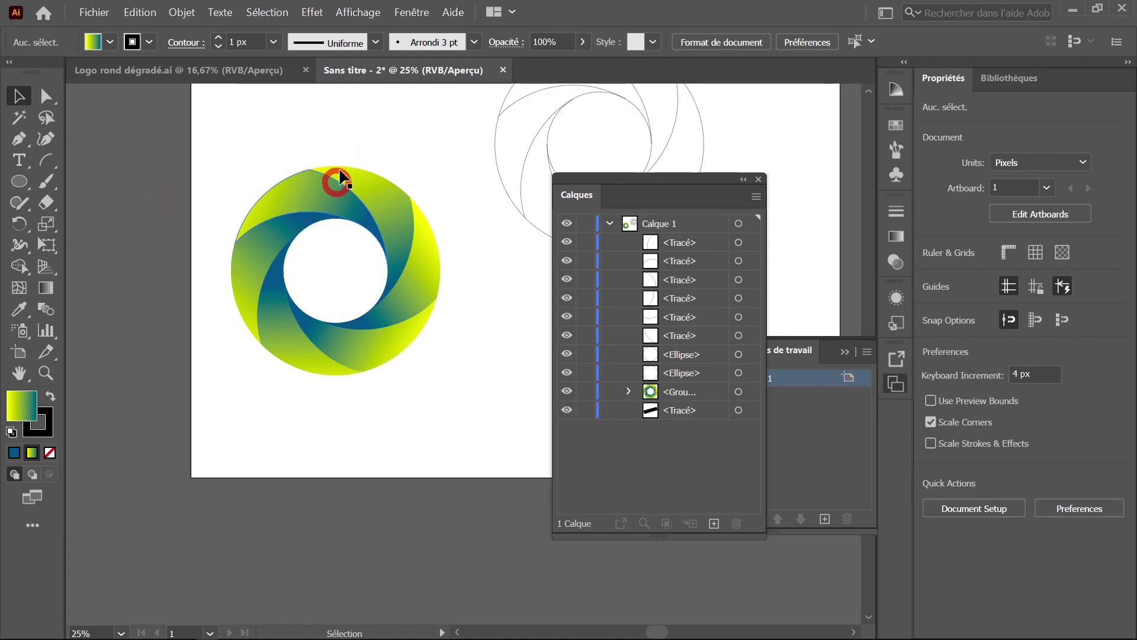
pyautogui.moveTo(386, 295)
pyautogui.mouseDown()
pyautogui.moveTo(363, 225)
pyautogui.moveTo(335, 207)
pyautogui.mouseUp()
pyautogui.click(450, 258)
pyautogui.click(632, 219)
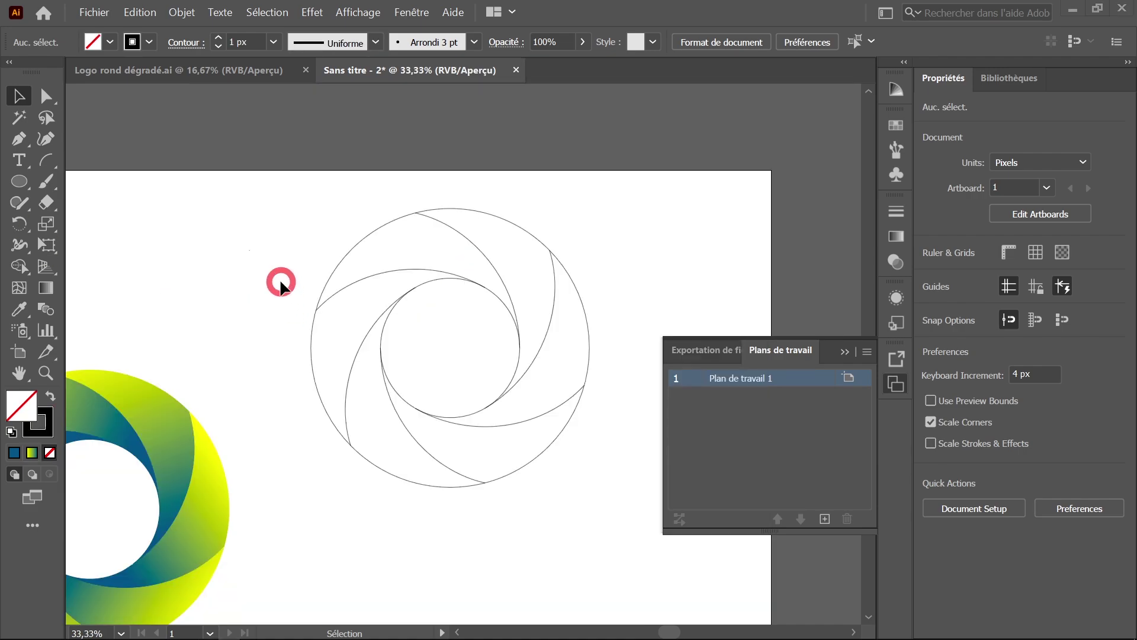
# Delete the left and bottom-right inner curves, then switch to Dégradés dans cercles.ai
pyautogui.click(481, 251)
pyautogui.click(419, 277)
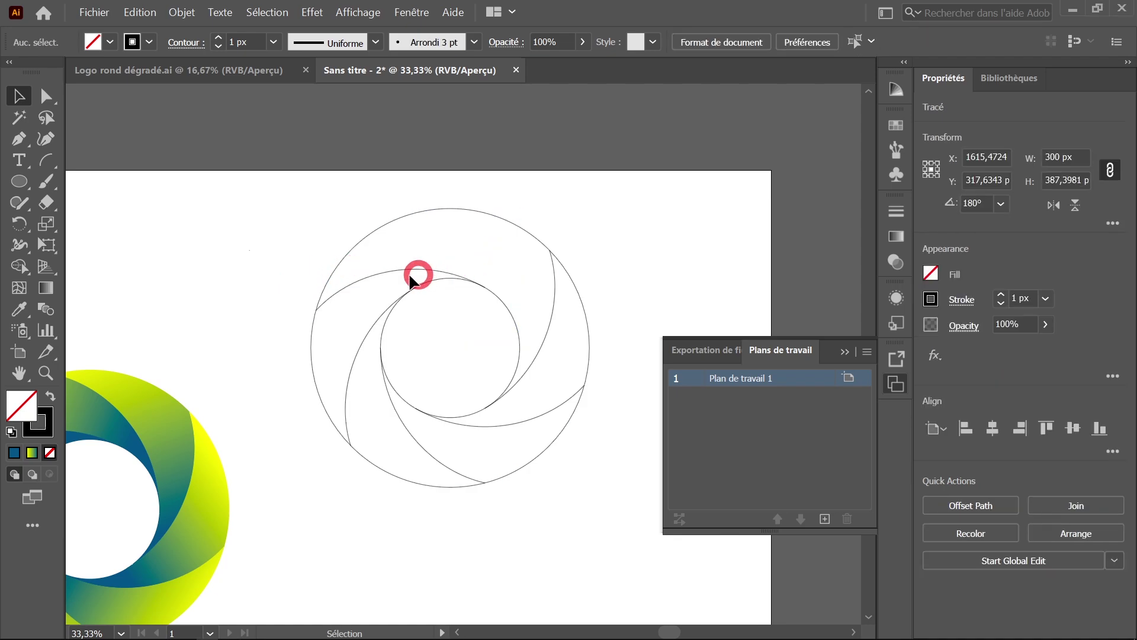
pyautogui.click(357, 363)
pyautogui.press('Delete')
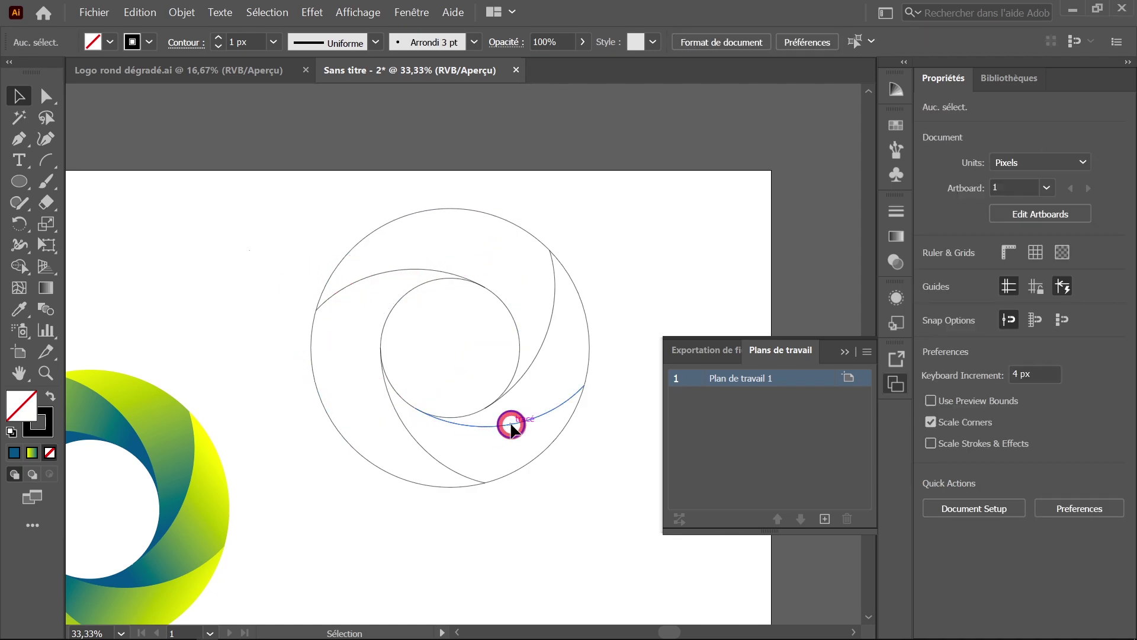
pyautogui.click(510, 425)
pyautogui.press('Delete')
pyautogui.click(327, 295)
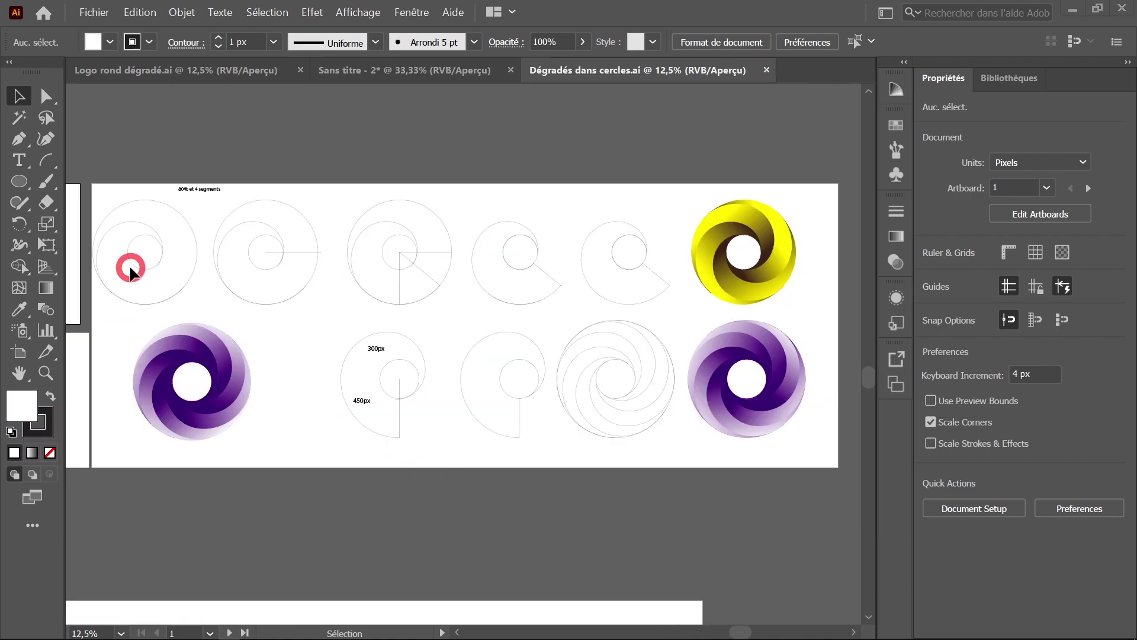
# Zoom and pan to the lower-left purple swirl group and delete it
pyautogui.scroll(1, 273, 393)
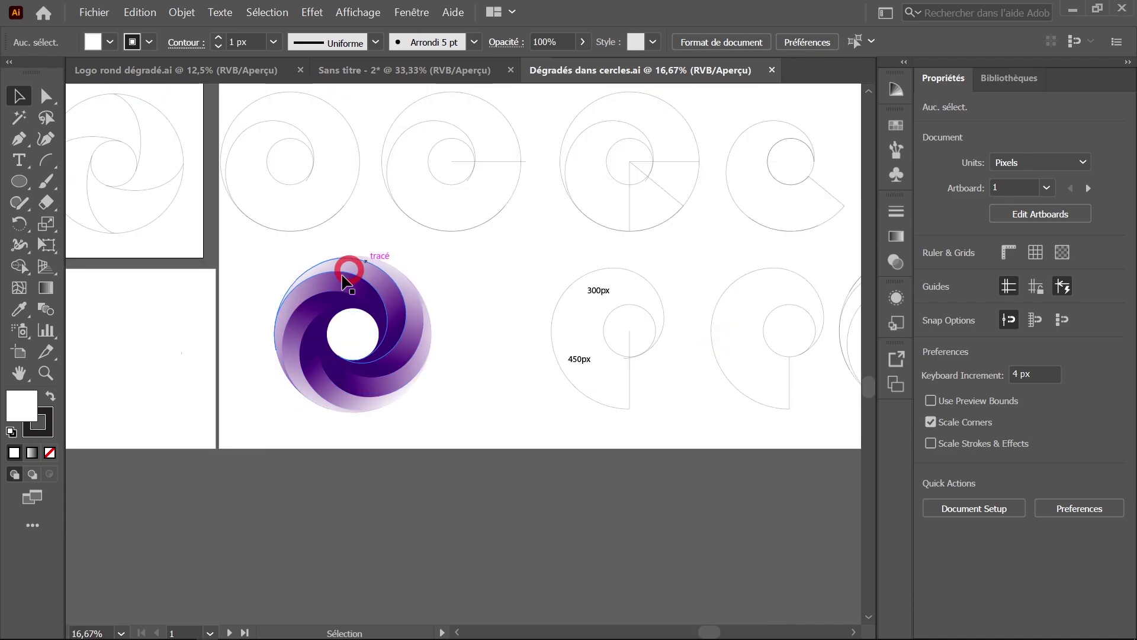
pyautogui.press('space')
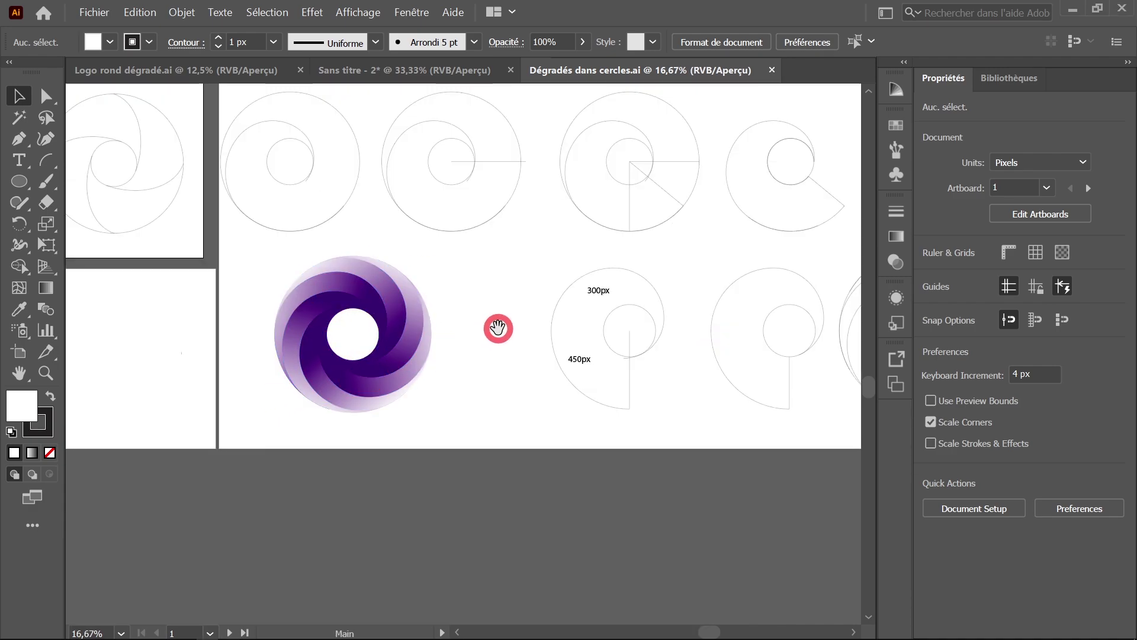
pyautogui.moveTo(498, 328); pyautogui.dragTo(356, 334)
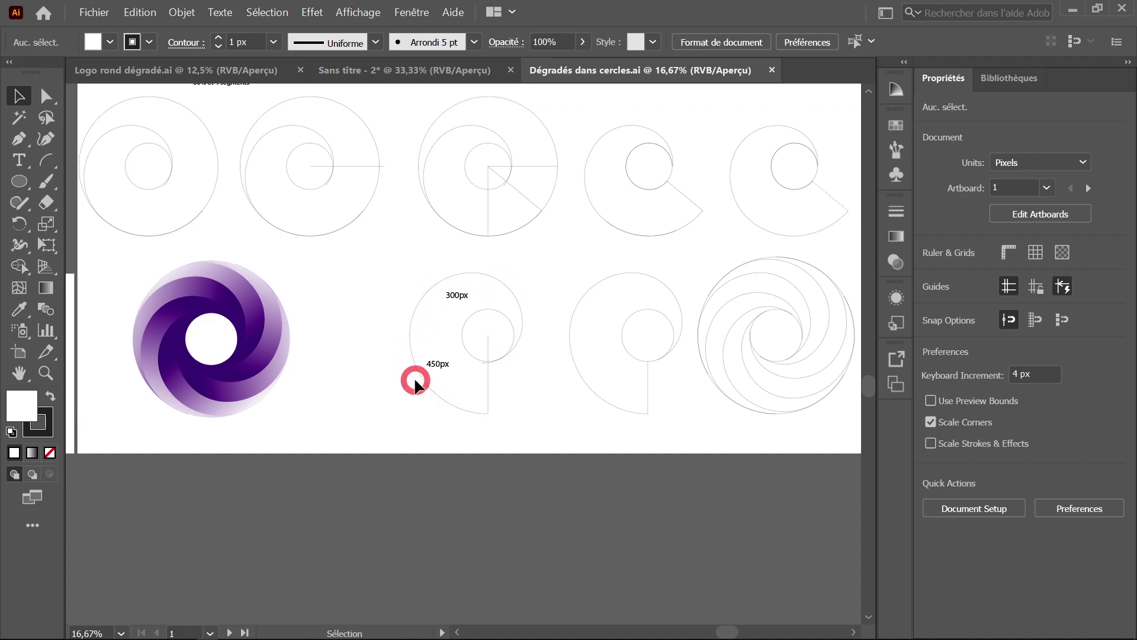
pyautogui.moveTo(128, 258); pyautogui.dragTo(304, 428)
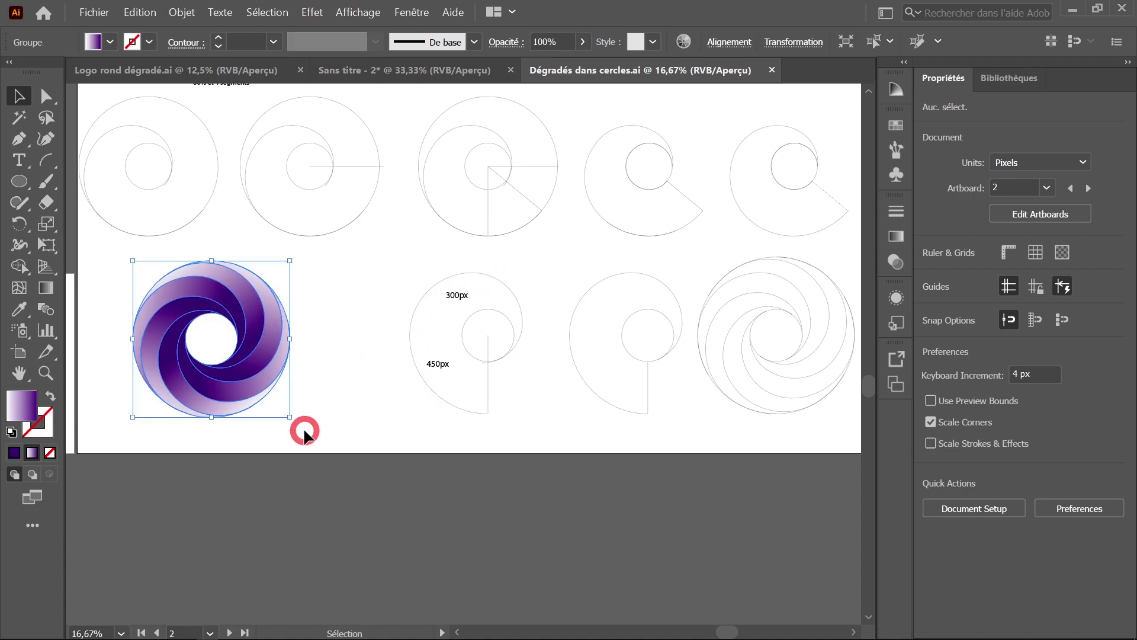
pyautogui.press('Delete')
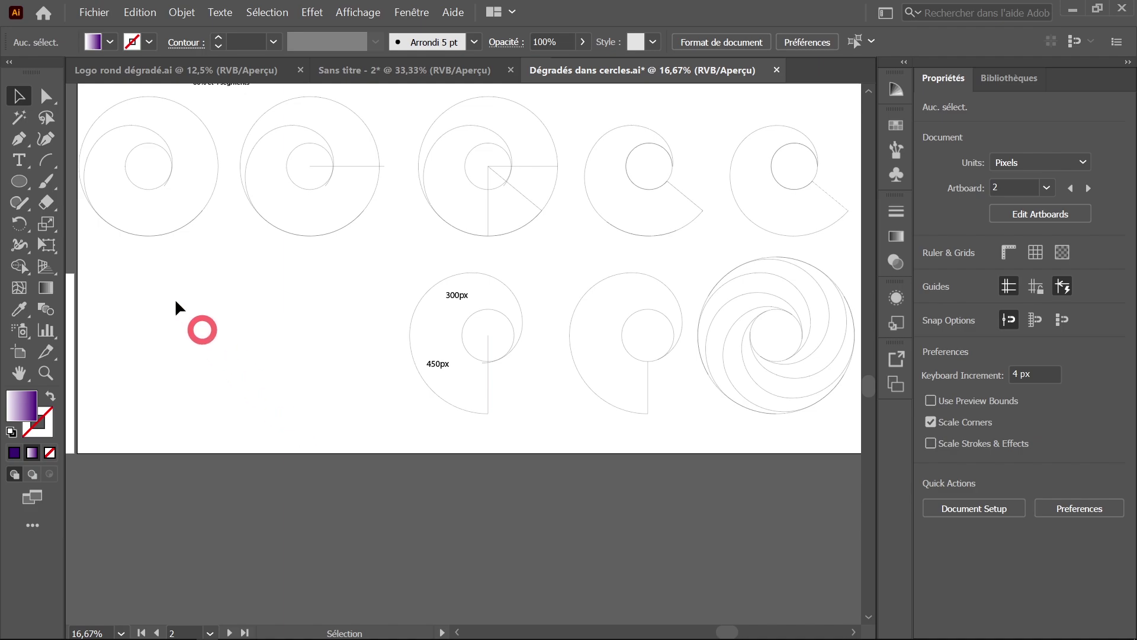
pyautogui.click(65, 242)
# Draw a 300 × 300 px circle with the Ellipse tool
pyautogui.click(19, 182)
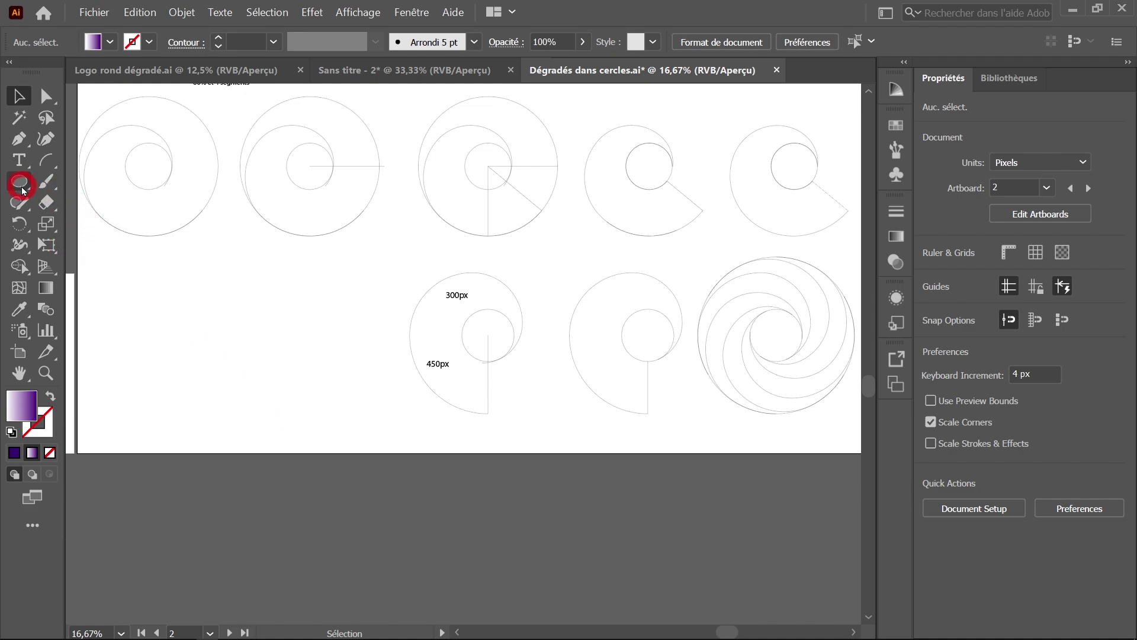
pyautogui.click(237, 322)
pyautogui.write('300')
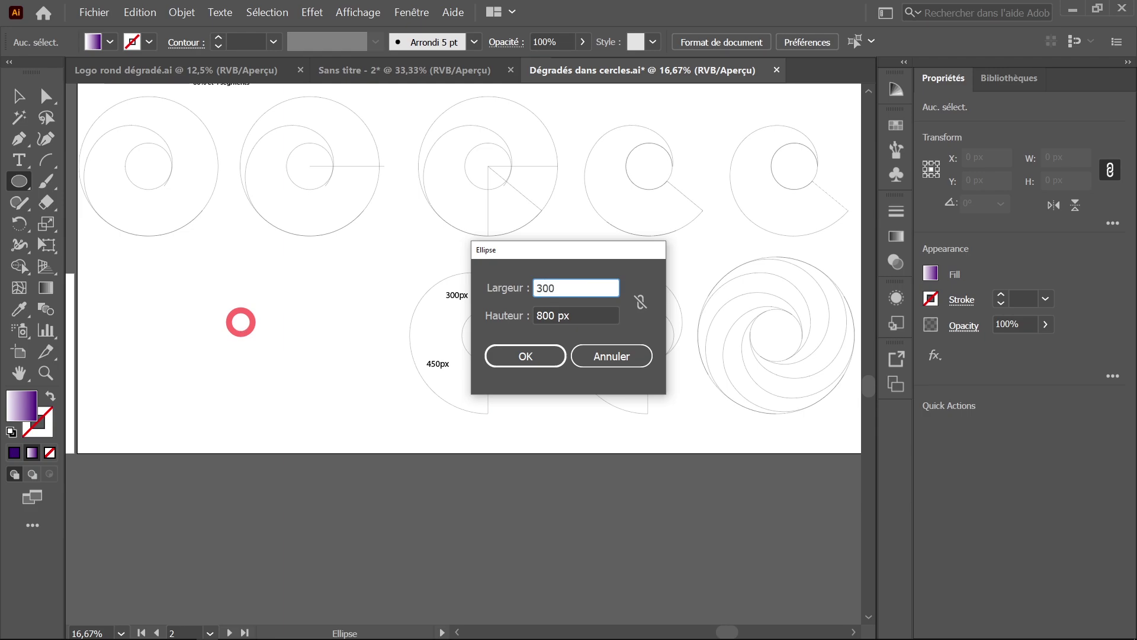
pyautogui.press('Tab')
pyautogui.write('300')
pyautogui.press('Tab')
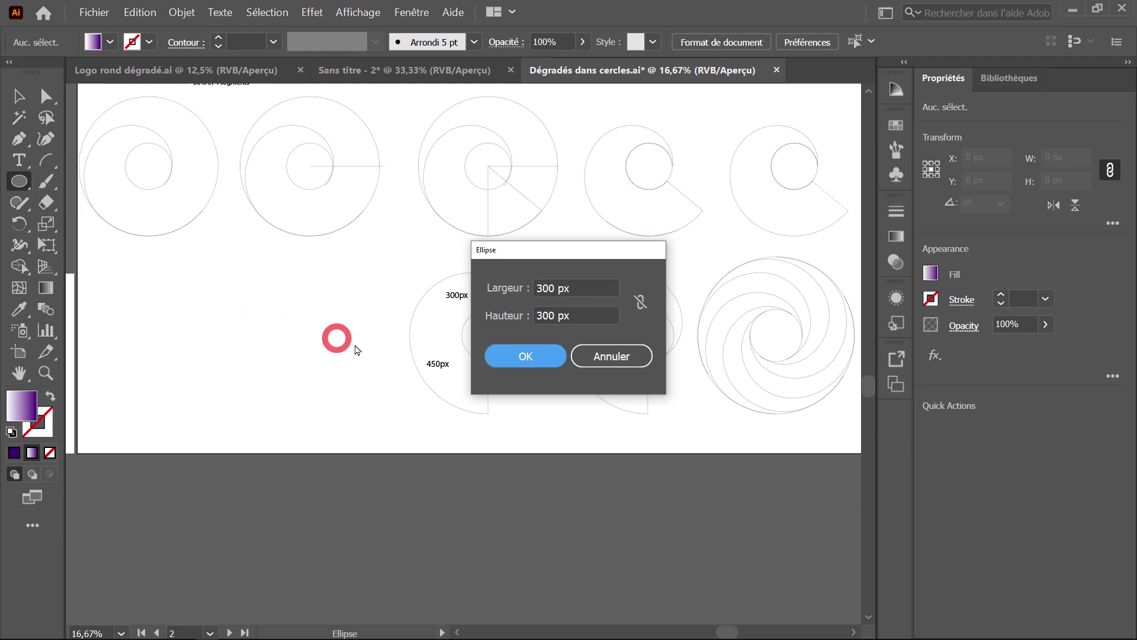
pyautogui.click(516, 355)
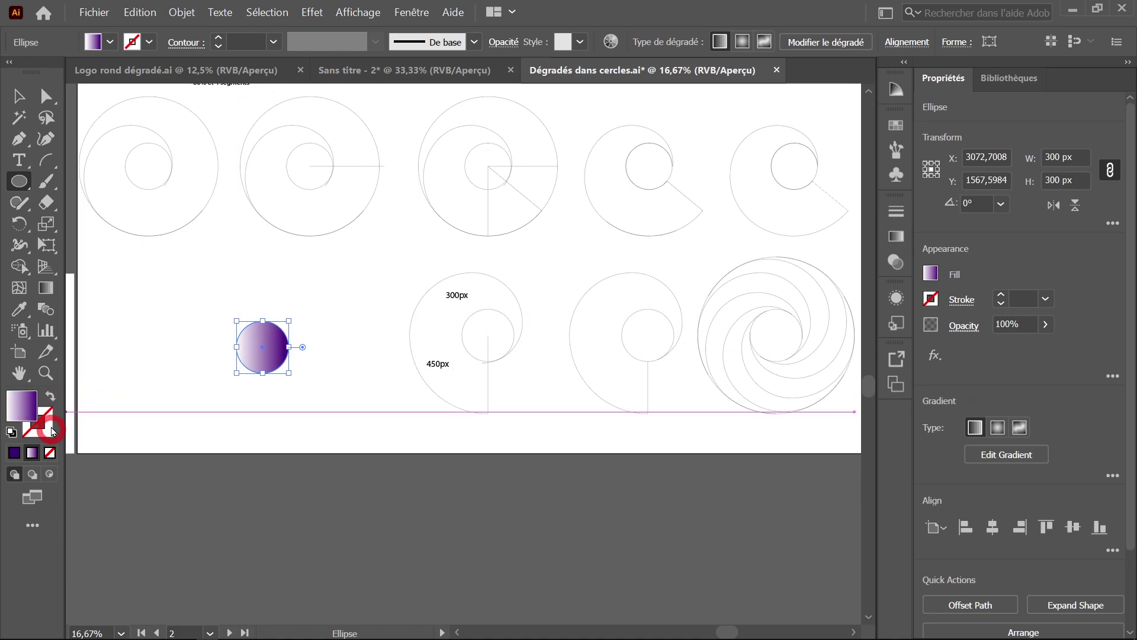
# Give the circle no fill and a black stroke
pyautogui.click(50, 453)
pyautogui.click(48, 420)
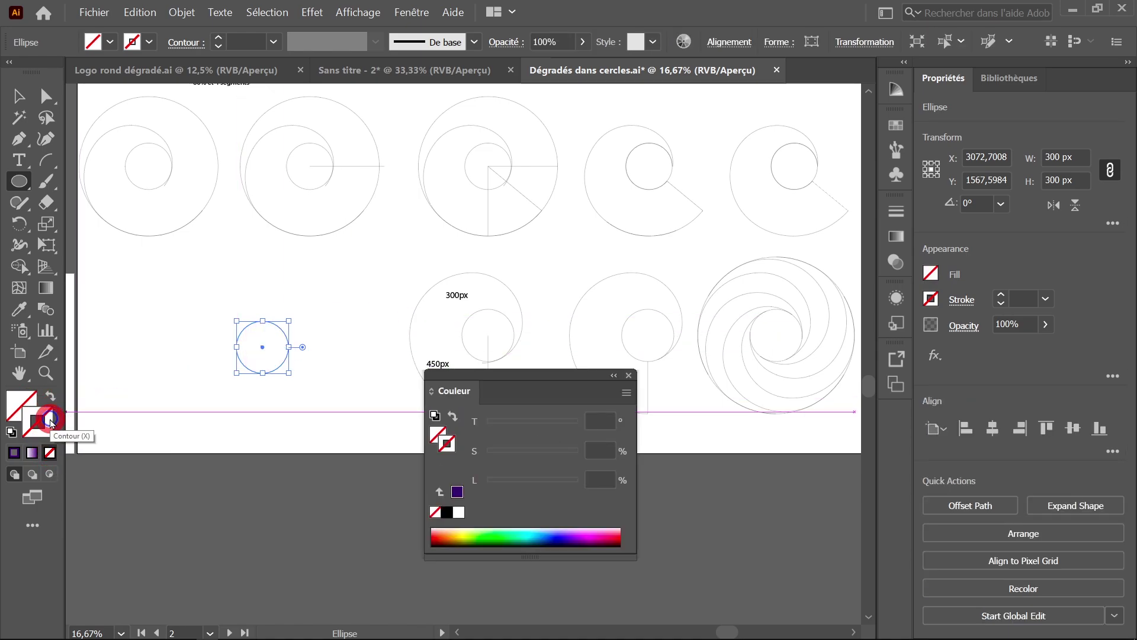
pyautogui.click(447, 512)
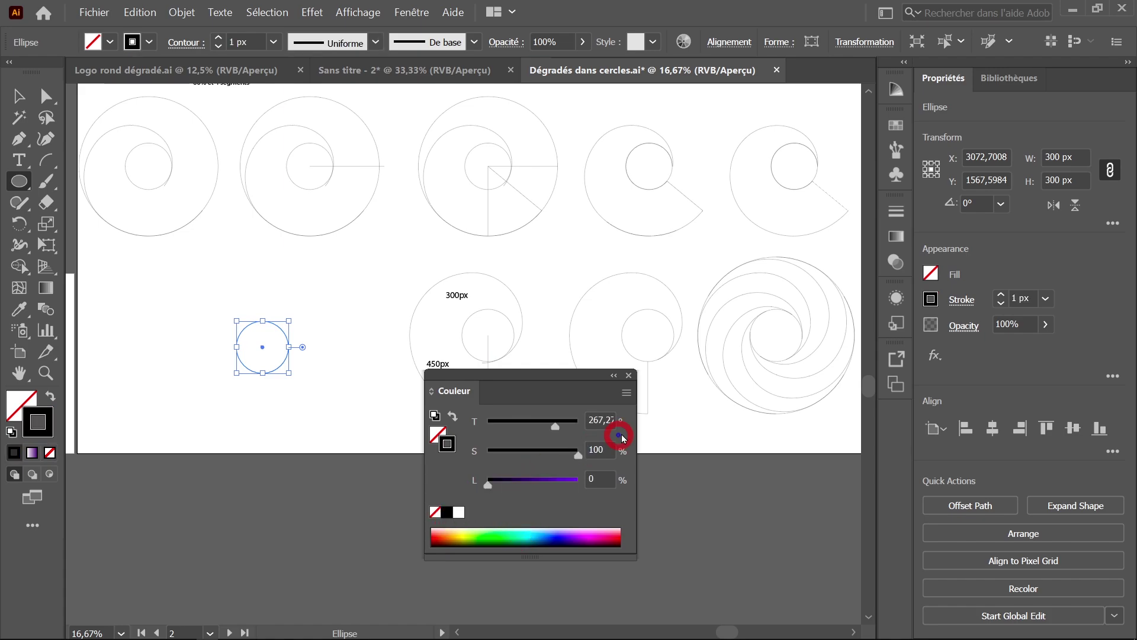
pyautogui.click(628, 375)
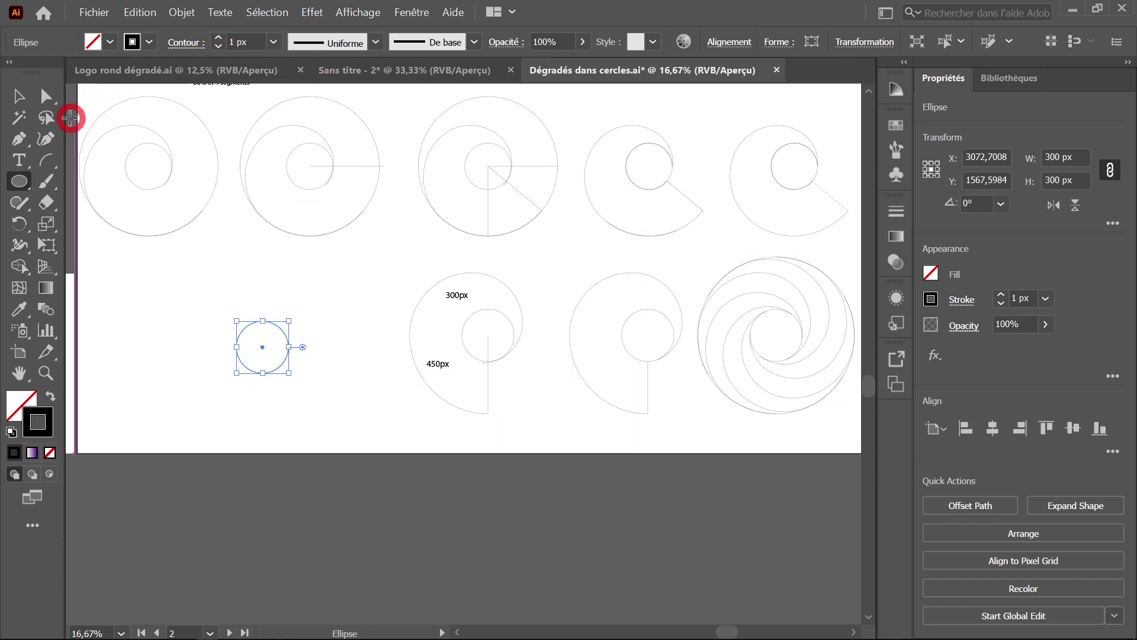
pyautogui.click(18, 96)
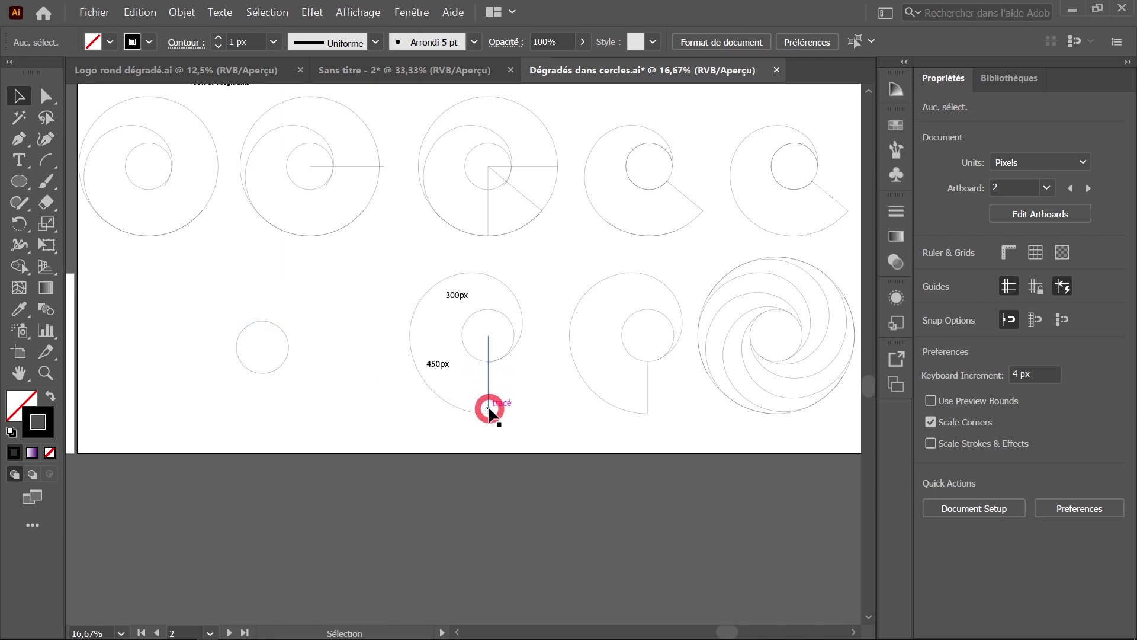
pyautogui.click(495, 335)
pyautogui.moveTo(50, 167); pyautogui.dragTo(135, 166)
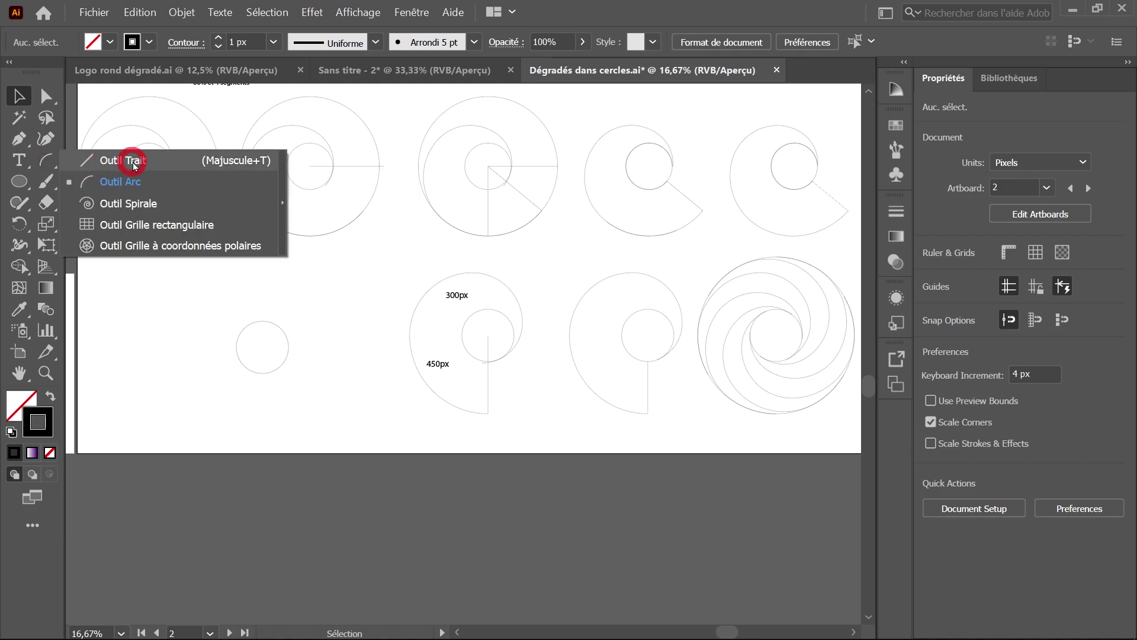
# Create a 450 px line at a 90° angle with the Line Segment tool
pyautogui.click(168, 300)
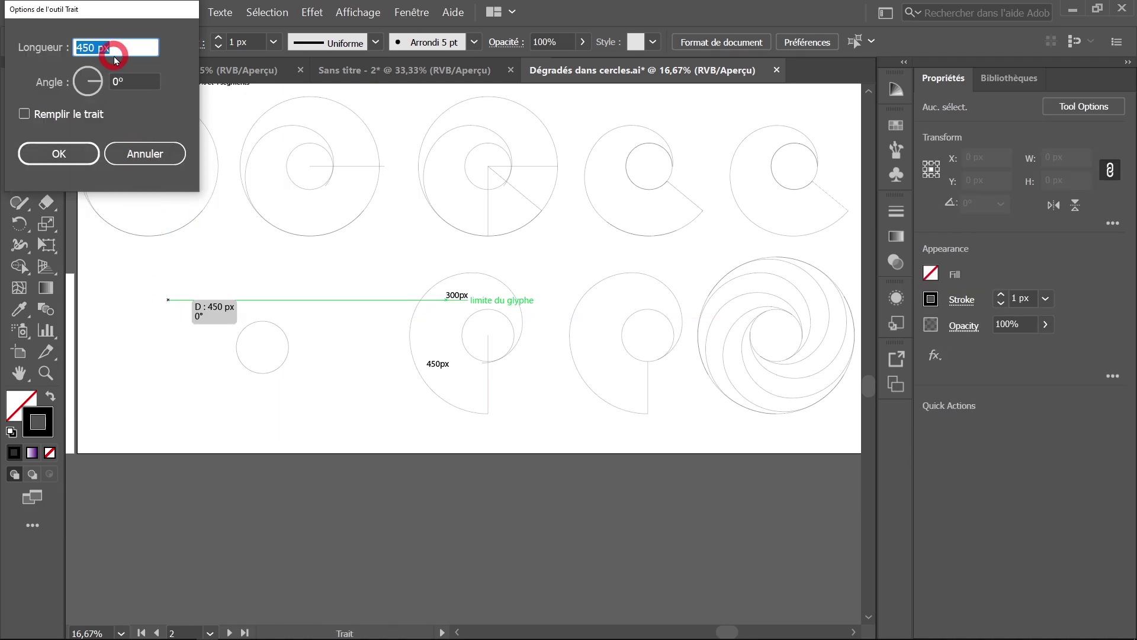
pyautogui.click(93, 58)
pyautogui.click(112, 83)
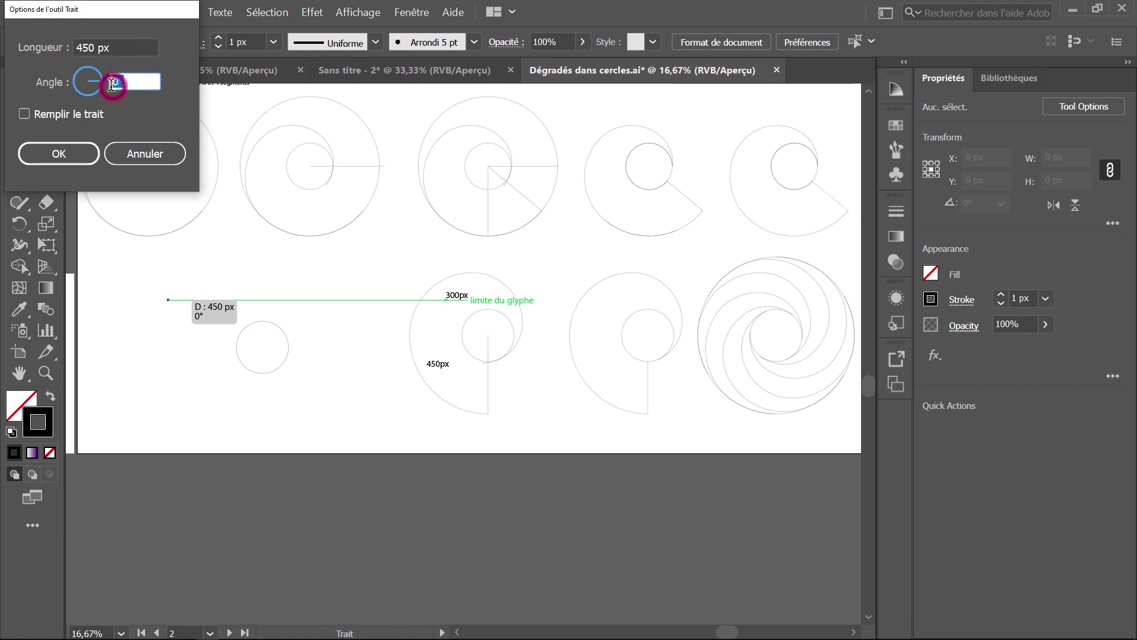
pyautogui.write('90')
pyautogui.click(69, 157)
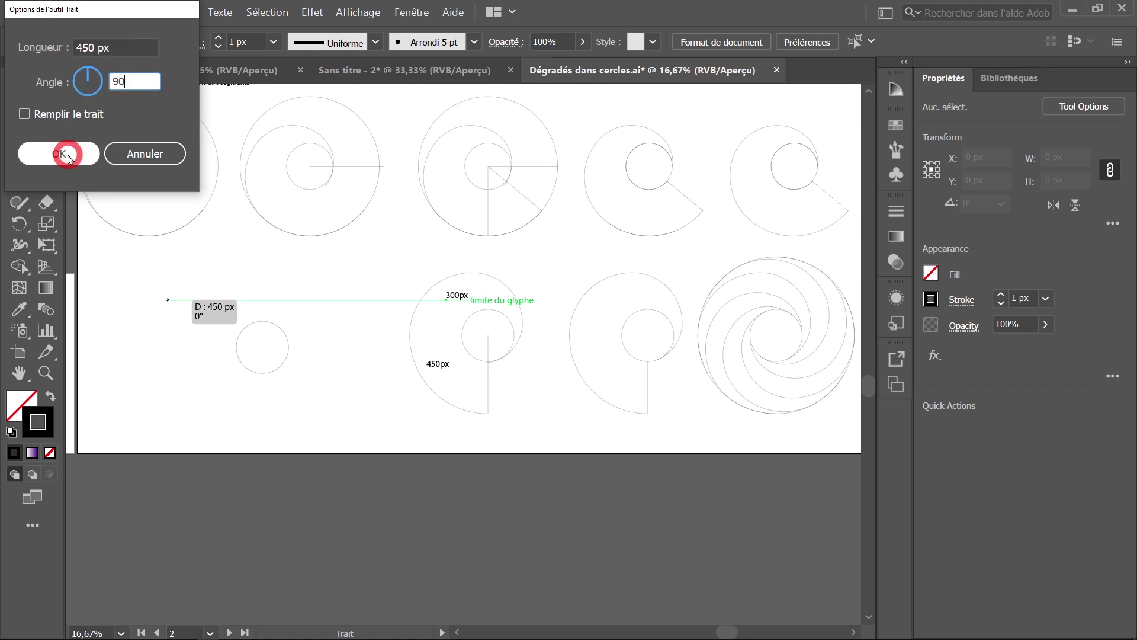
pyautogui.click(64, 155)
pyautogui.click(64, 155)
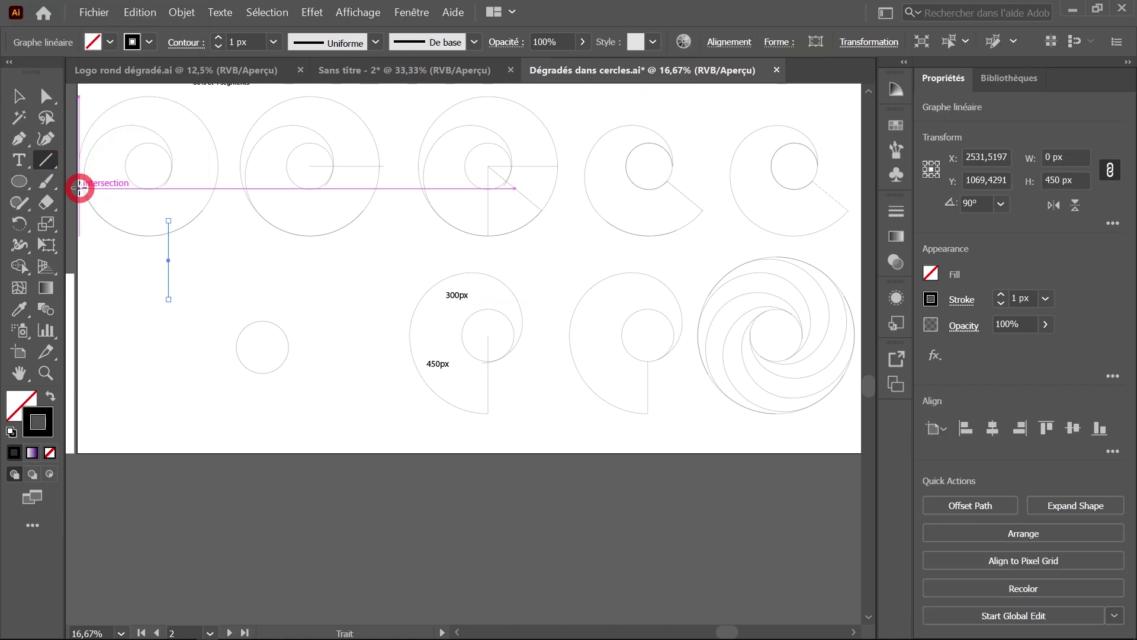
# Move the line so its top end sits on the circle's centre
pyautogui.click(25, 94)
pyautogui.moveTo(168, 245); pyautogui.dragTo(222, 368)
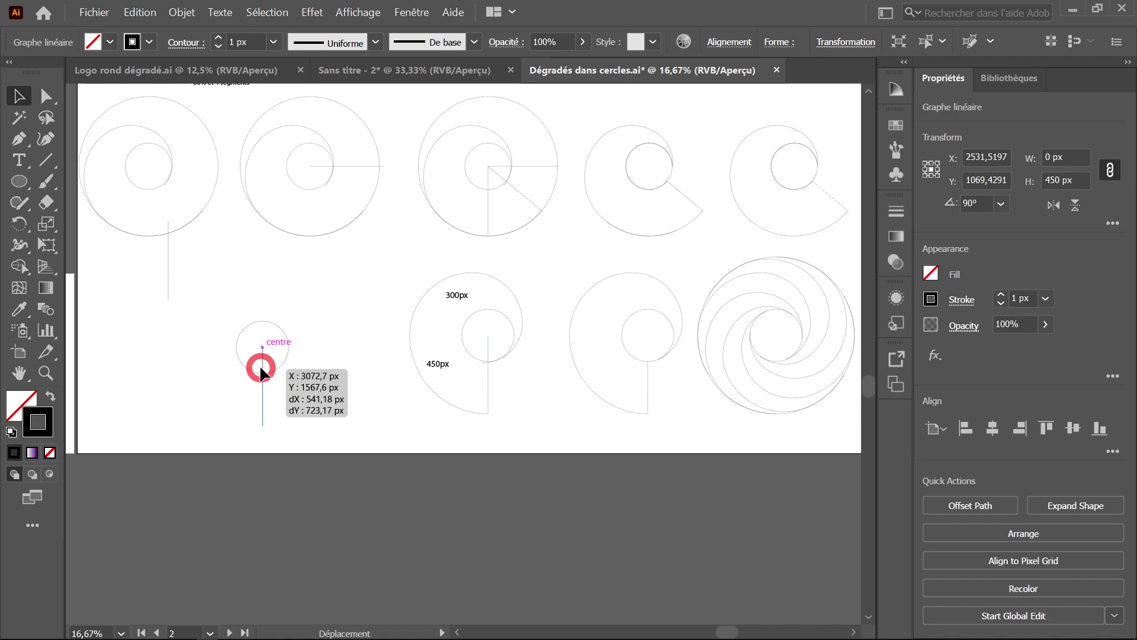
pyautogui.moveTo(220, 368); pyautogui.dragTo(261, 365)
pyautogui.click(295, 359)
pyautogui.click(389, 373)
pyautogui.click(462, 350)
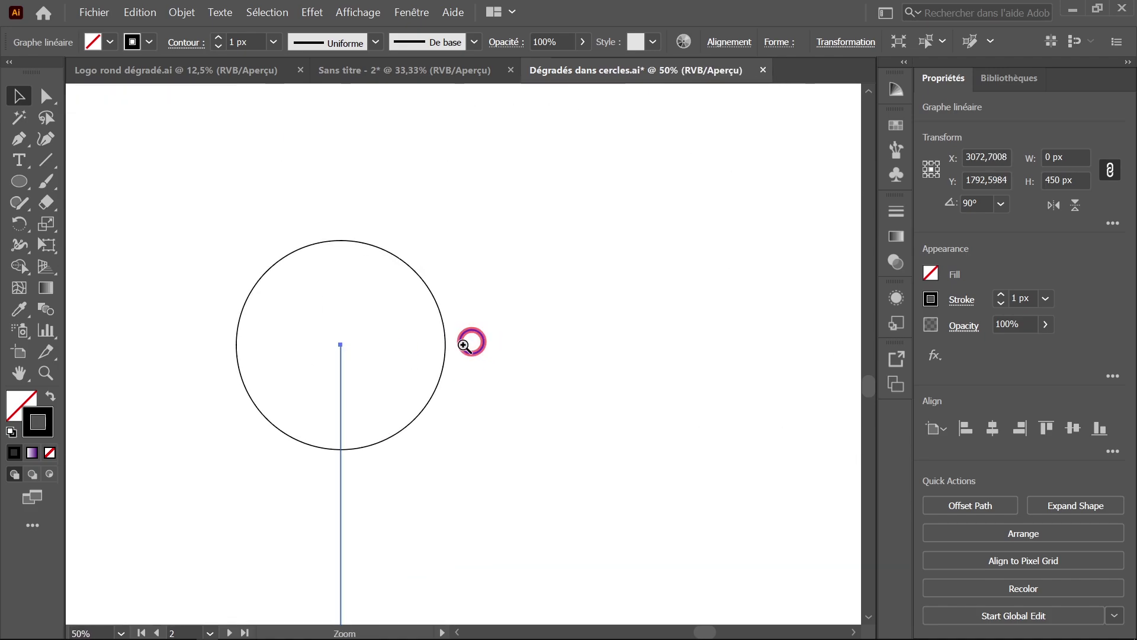
pyautogui.click(395, 361)
pyautogui.moveTo(453, 338); pyautogui.dragTo(426, 381)
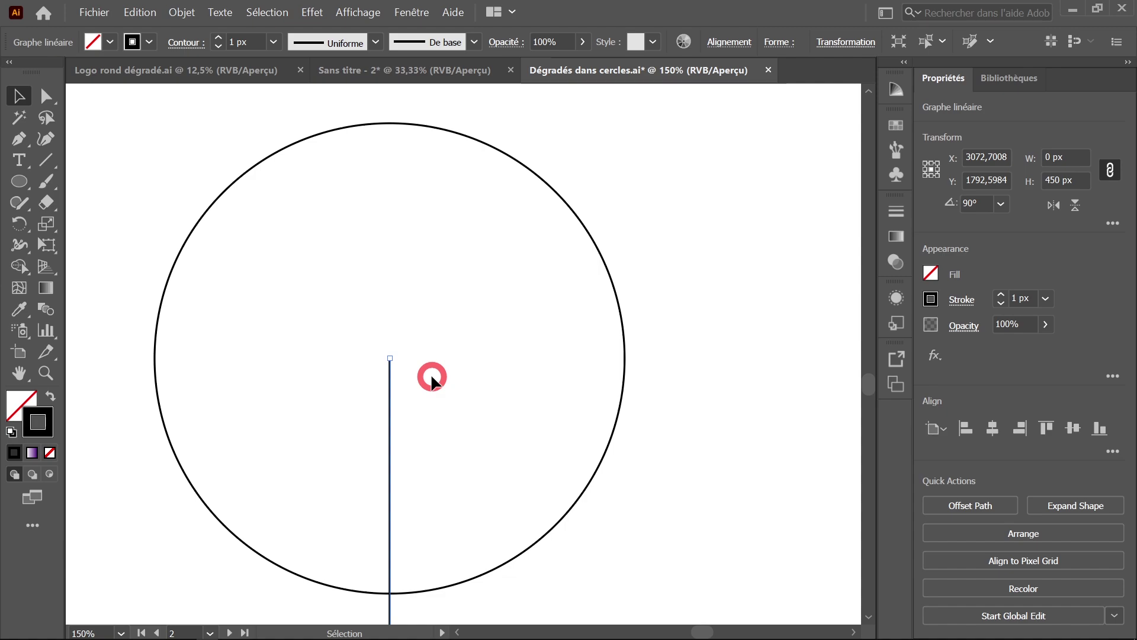
# Check the line's top end on the circle's centre in Outline view, then return to Preview
pyautogui.hotkey('ctrl', 'y')
pyautogui.click(430, 377)
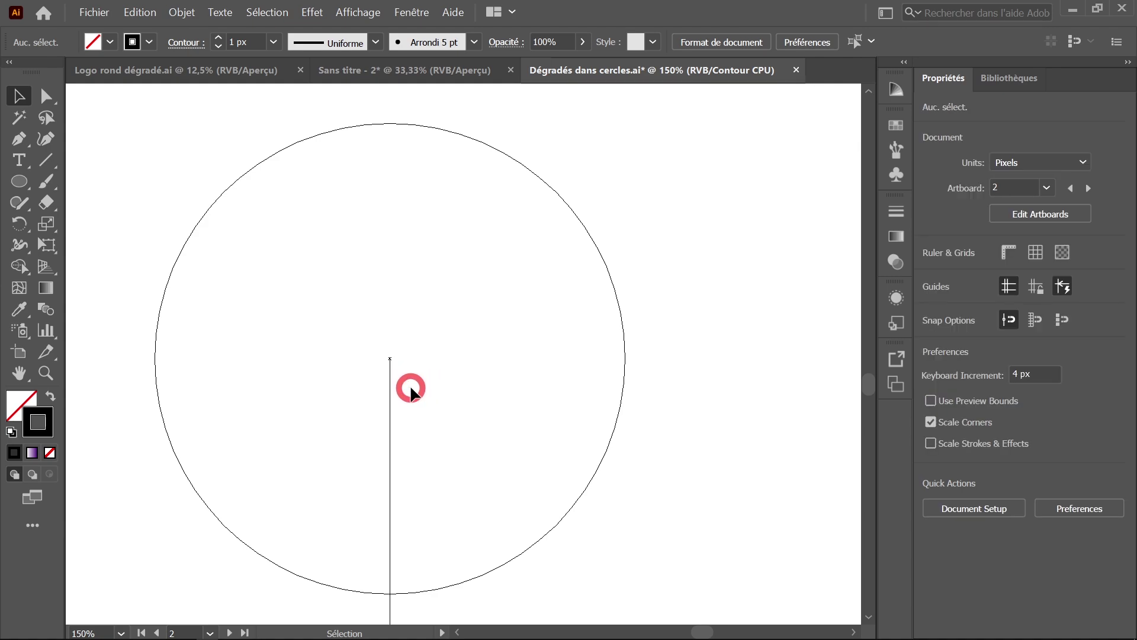
pyautogui.click(424, 388)
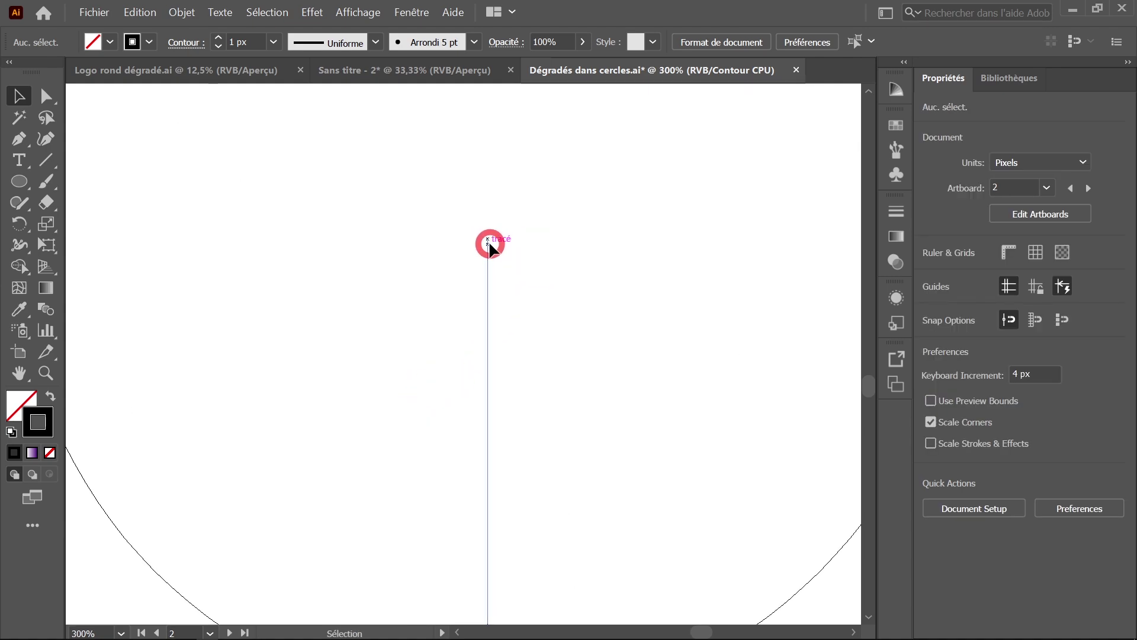
pyautogui.keyDown('ctrl'); pyautogui.keyDown('alt'); pyautogui.click(531, 323); pyautogui.keyUp('alt'); pyautogui.keyUp('ctrl')
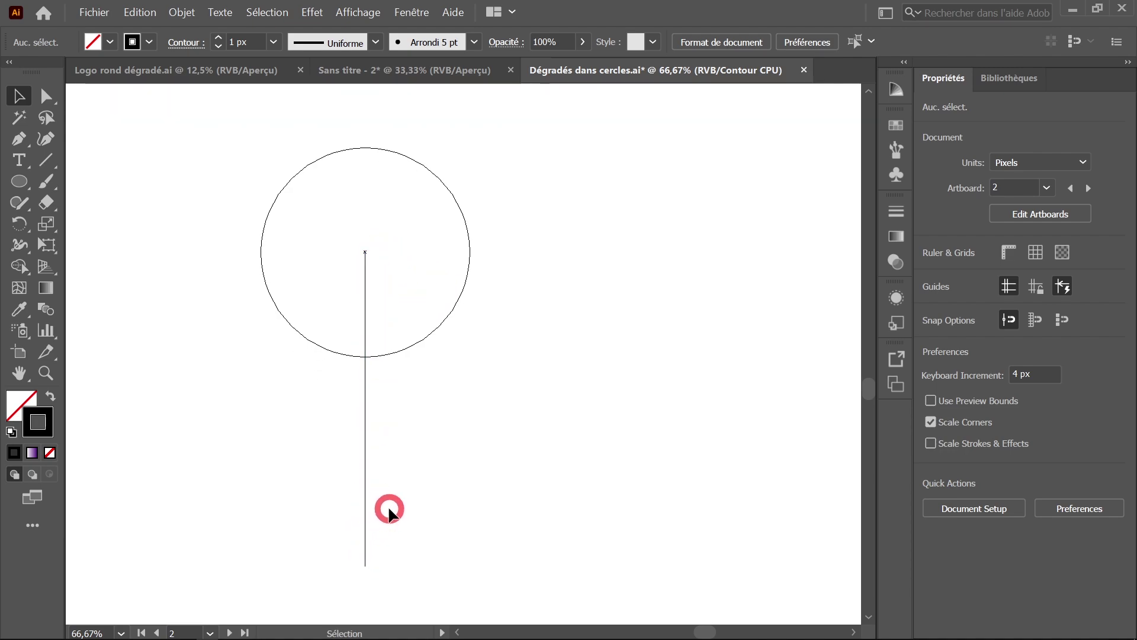
pyautogui.press('ctrl')
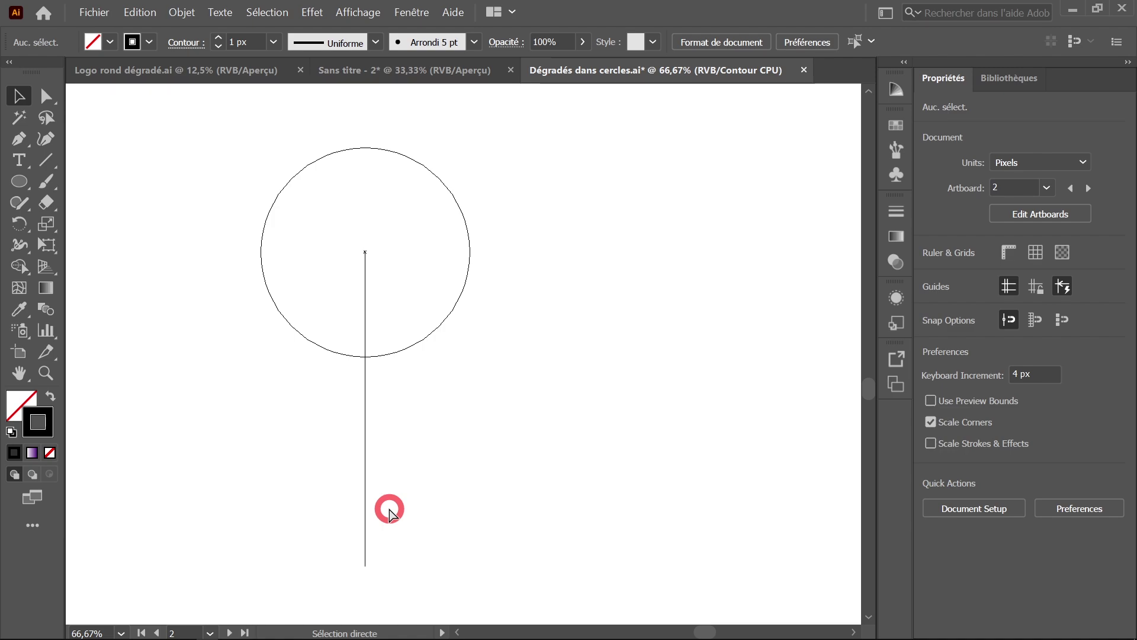
pyautogui.hotkey('ctrl', 'y')
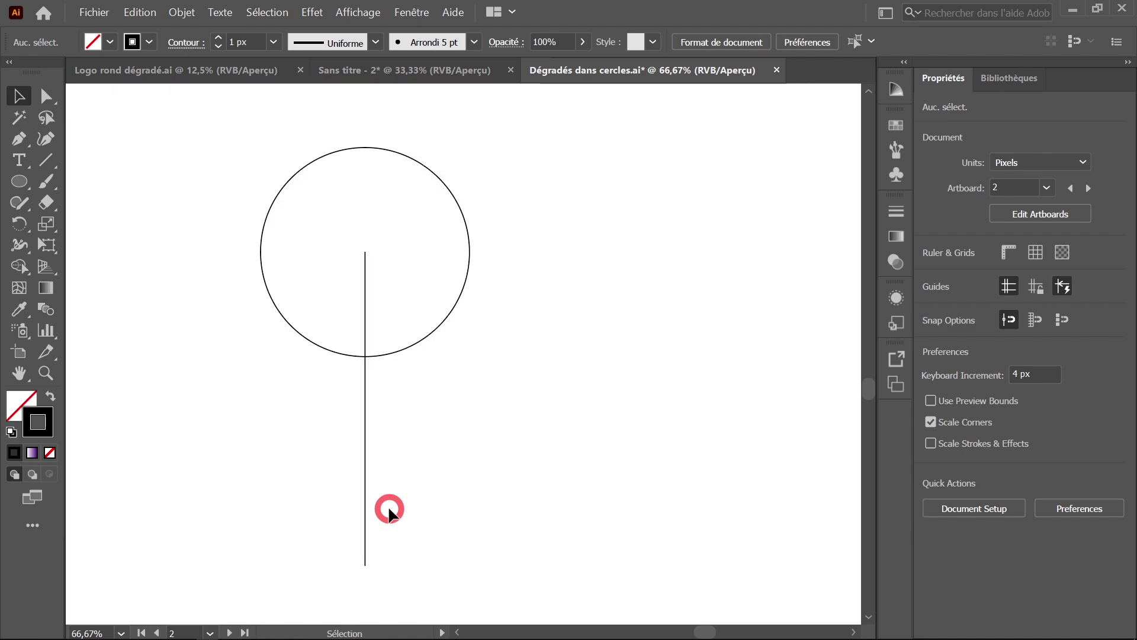
pyautogui.hotkey('ctrl', '-')
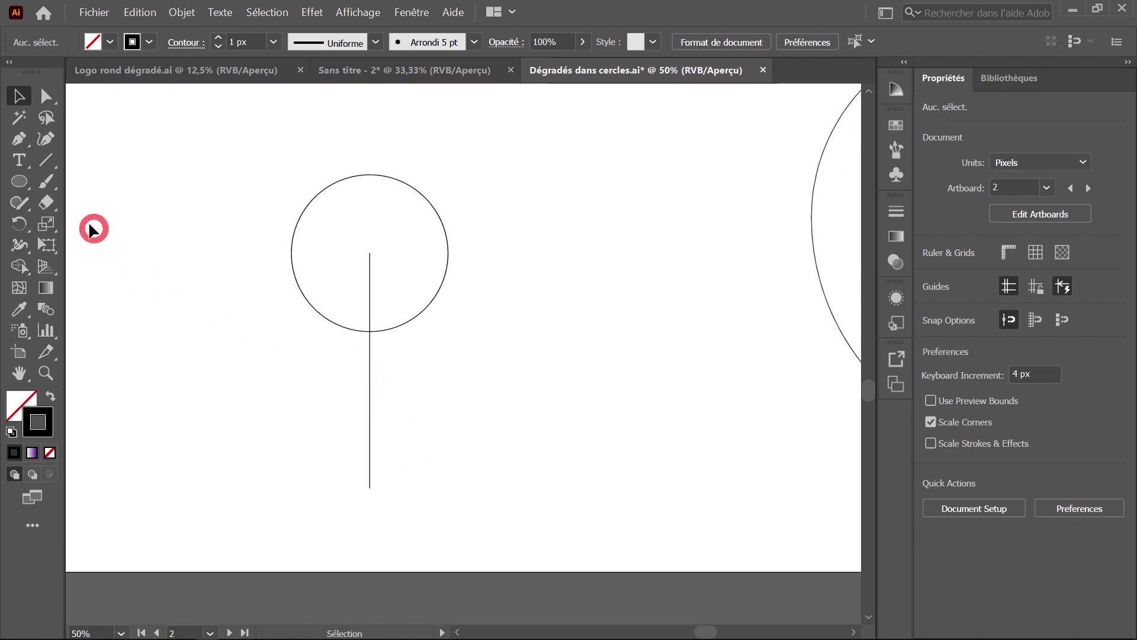
# Draw a spiral from the circle's centre to the line's bottom end, discarding a test spiral
pyautogui.click(49, 162)
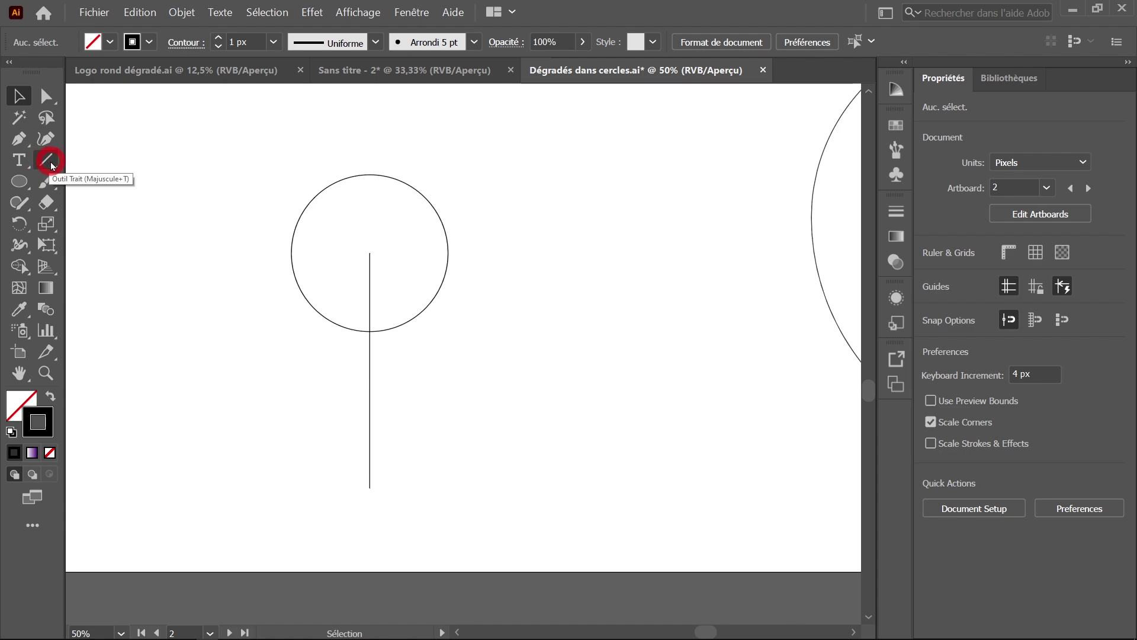
pyautogui.moveTo(51, 162)
pyautogui.mouseDown()
pyautogui.moveTo(127, 190)
pyautogui.moveTo(124, 209)
pyautogui.mouseUp()
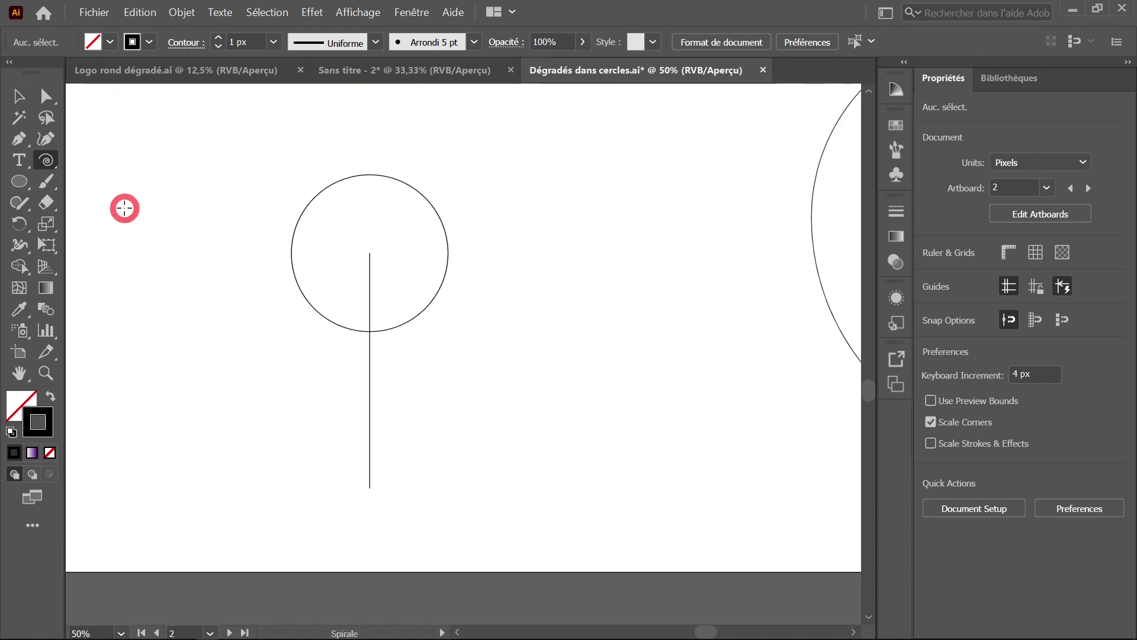
pyautogui.click(539, 255)
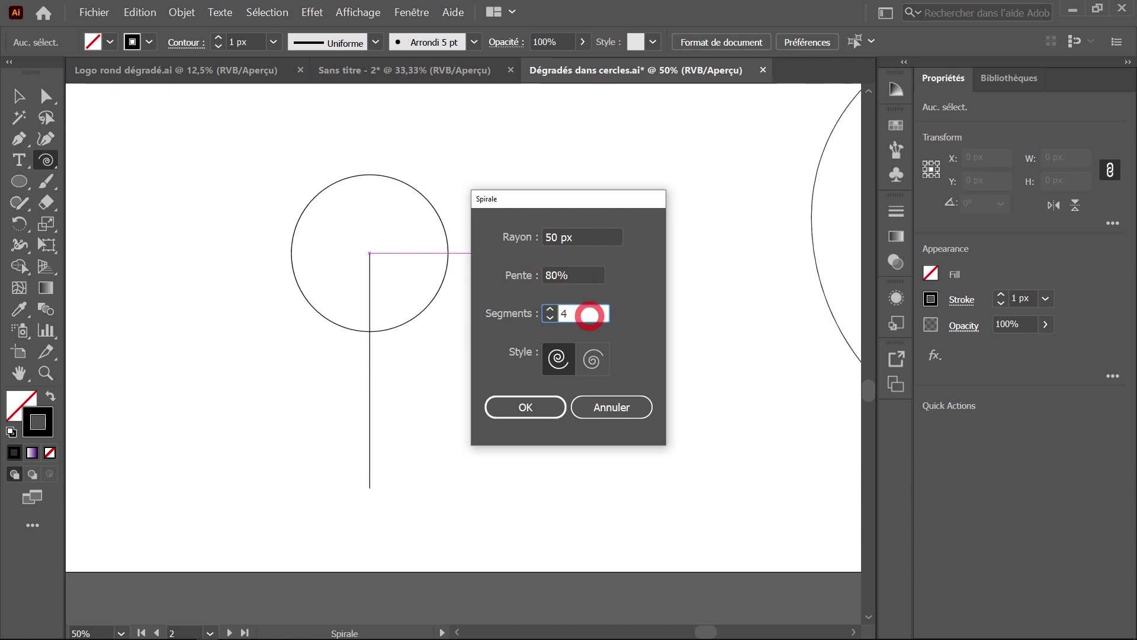
pyautogui.click(533, 406)
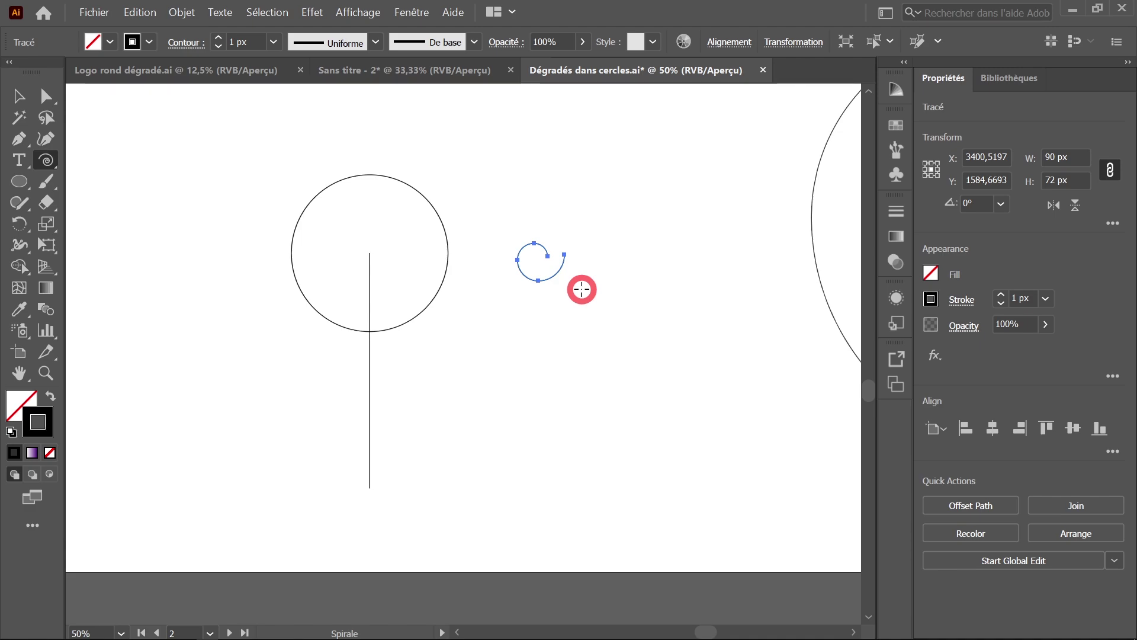
pyautogui.press('Delete')
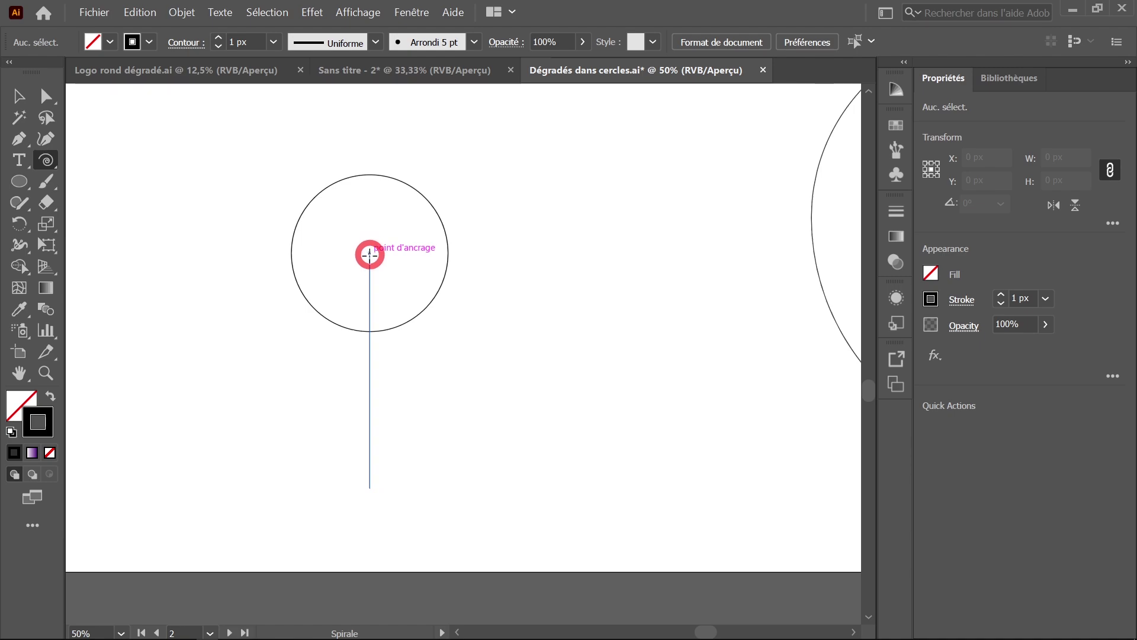
pyautogui.moveTo(370, 254)
pyautogui.mouseDown()
pyautogui.moveTo(359, 492)
pyautogui.moveTo(371, 488)
pyautogui.mouseUp()
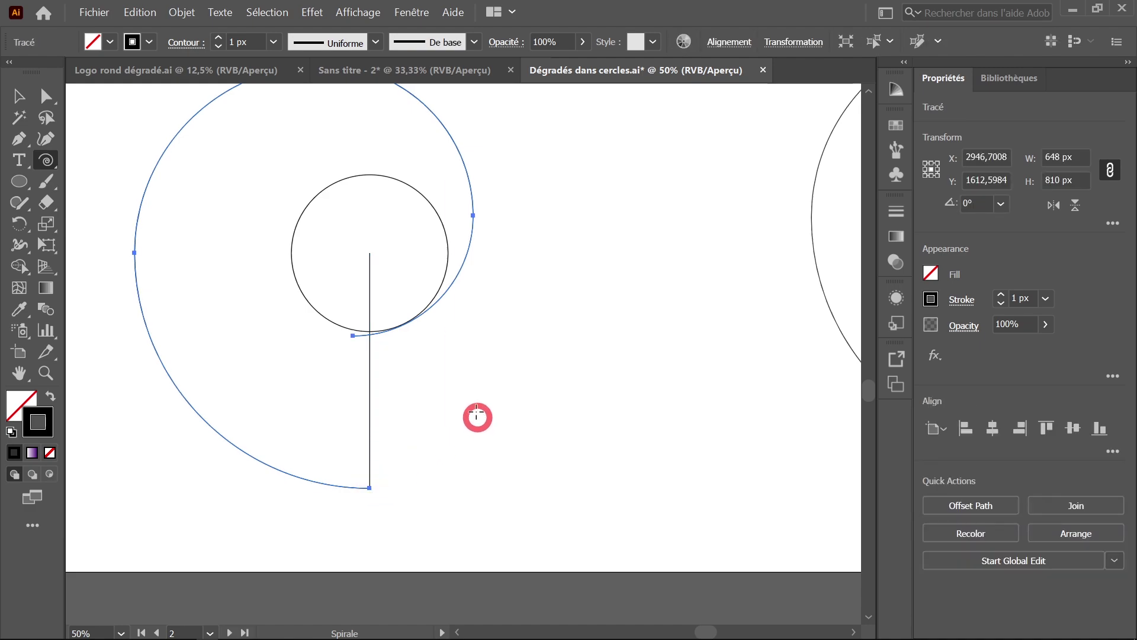
pyautogui.scroll(1, 477, 417)
# Zoom in where the spiral meets the circle and select the spiral
pyautogui.hotkey('ctrl', 'space')
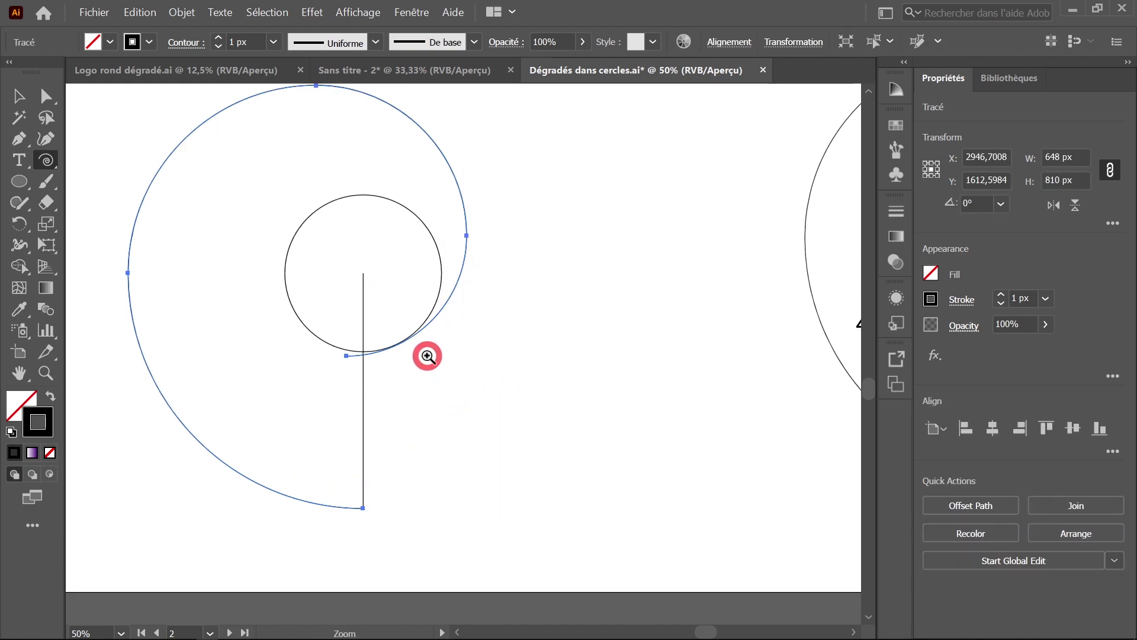
pyautogui.moveTo(427, 356); pyautogui.dragTo(437, 364)
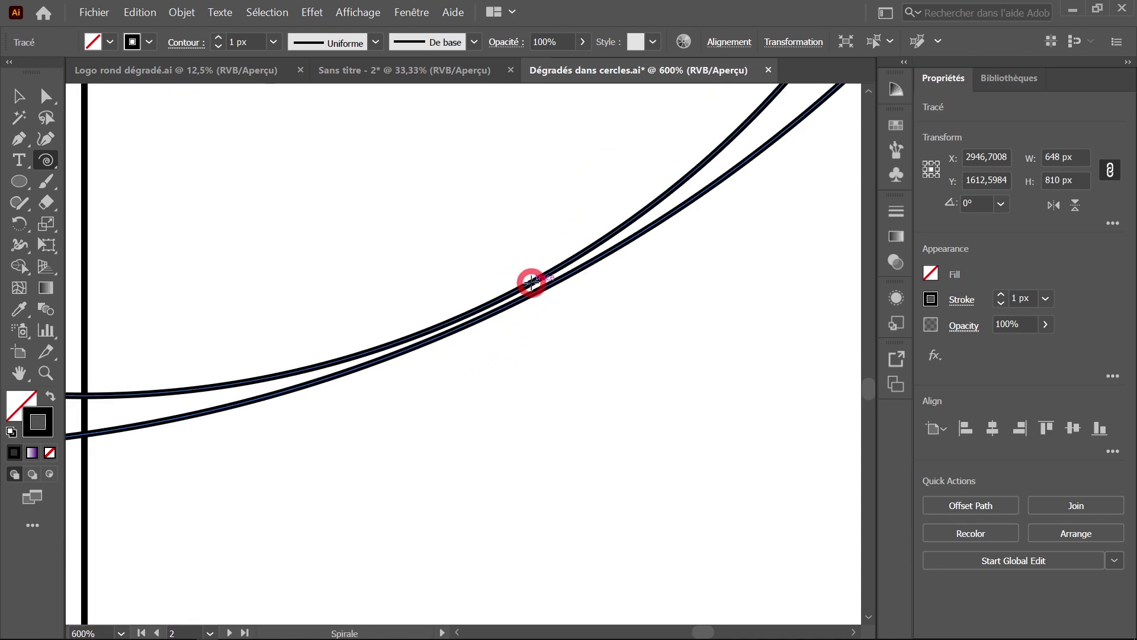
pyautogui.hotkey('ctrl', '-')
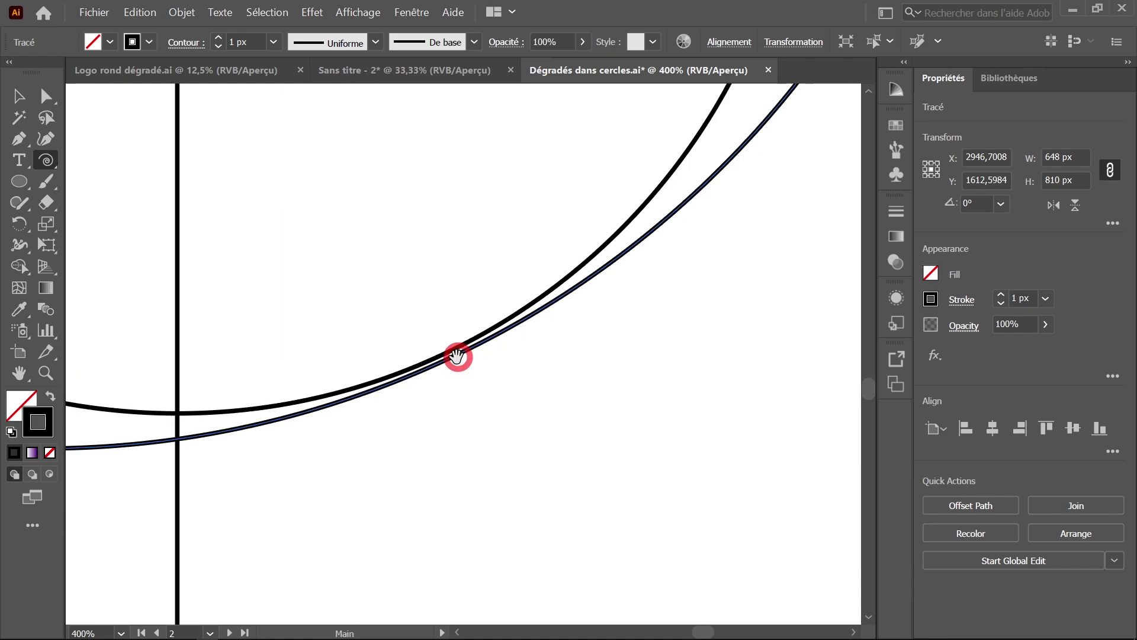
pyautogui.hotkey('ctrl', '+')
pyautogui.hotkey('ctrl', '+')
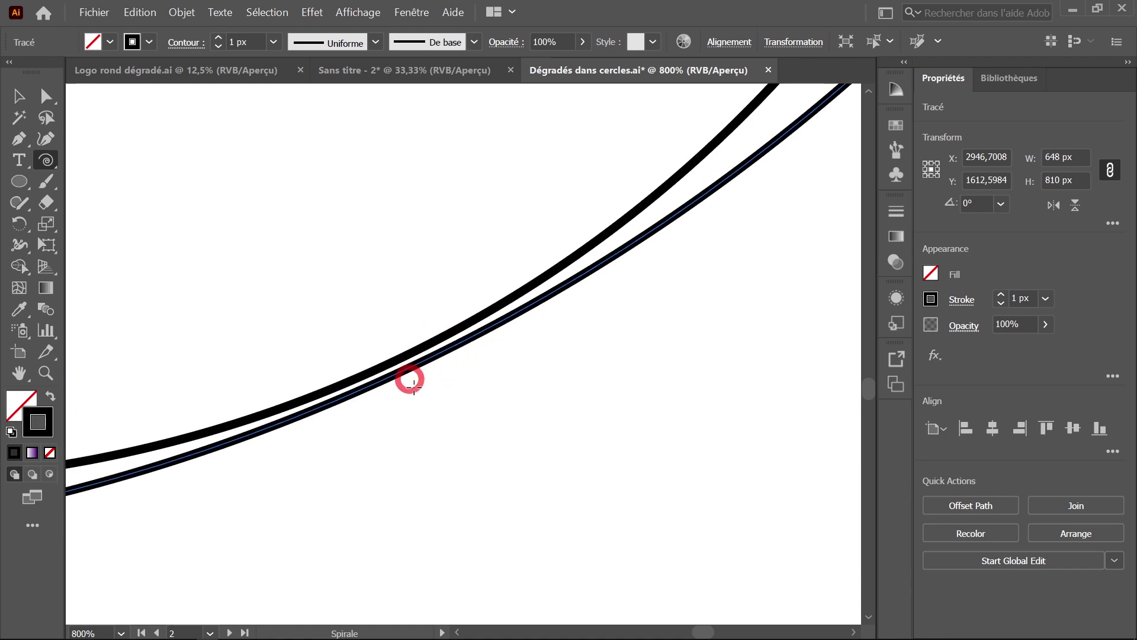
pyautogui.keyDown('ctrl'); pyautogui.keyDown('shift'); pyautogui.click(305, 405); pyautogui.keyUp('shift'); pyautogui.keyUp('ctrl')
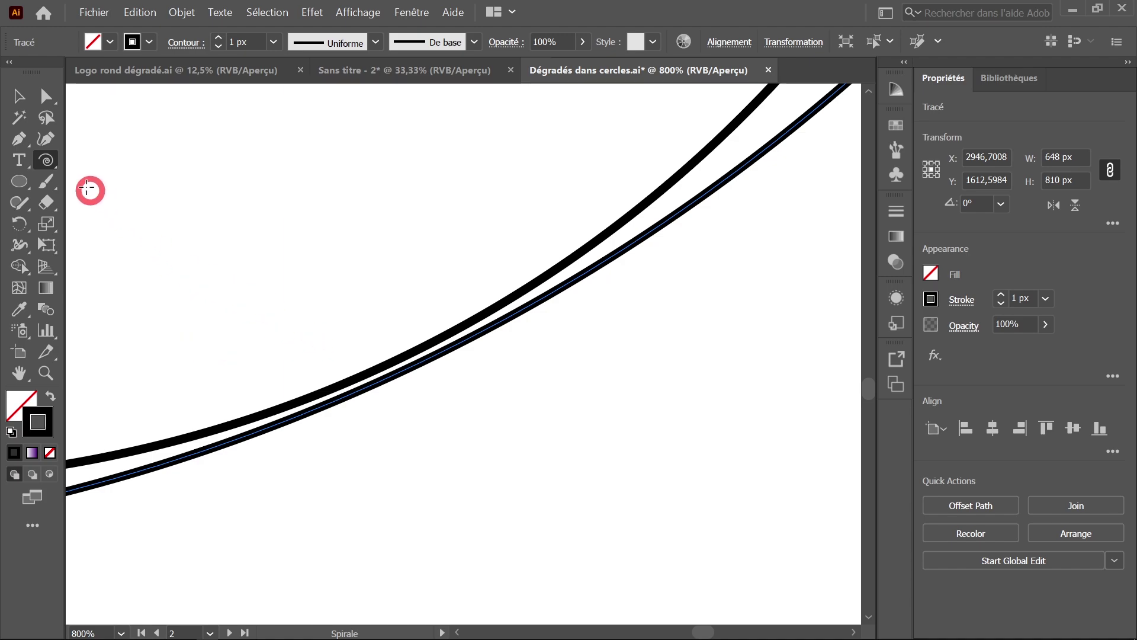
# Cut the spiral with the Scissors tool at the circle and delete the inner piece
pyautogui.click(52, 186)
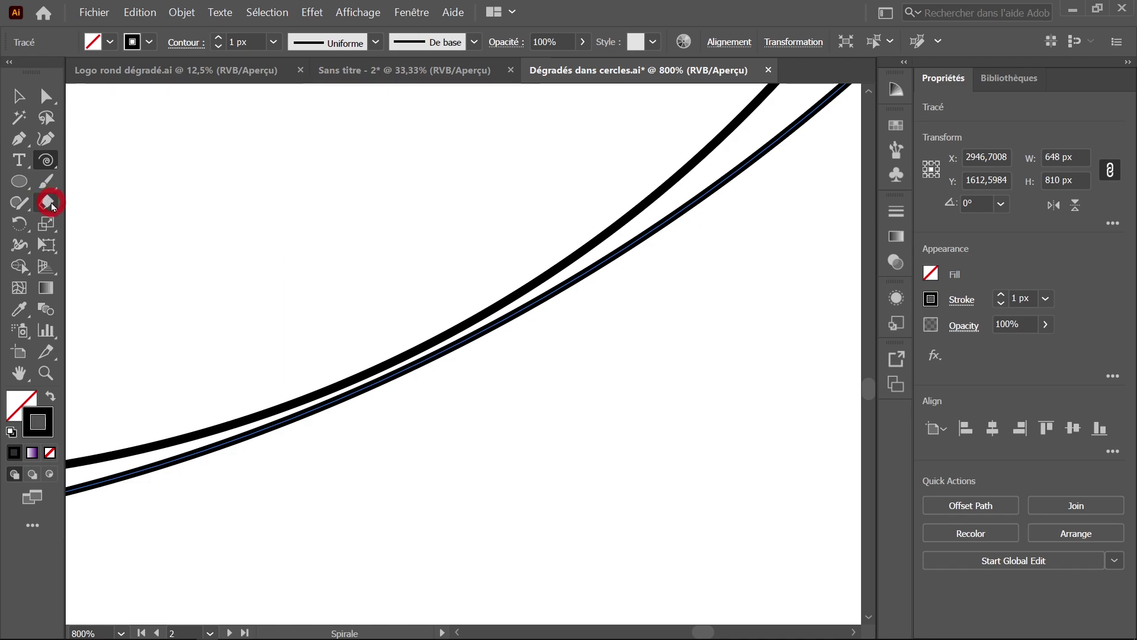
pyautogui.click(48, 205)
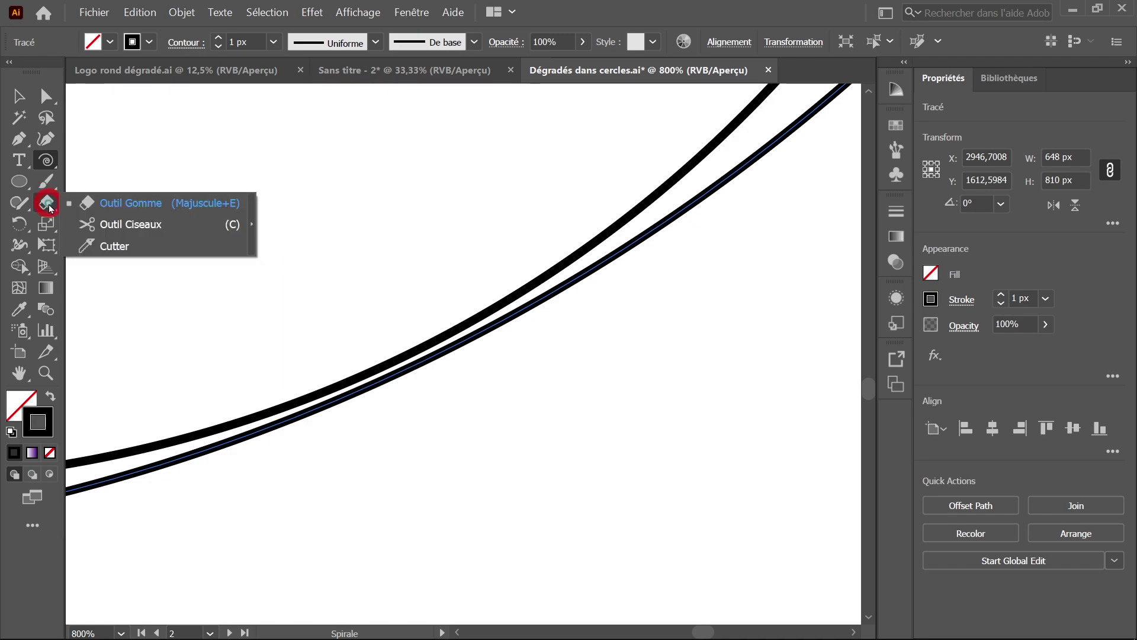
pyautogui.click(113, 230)
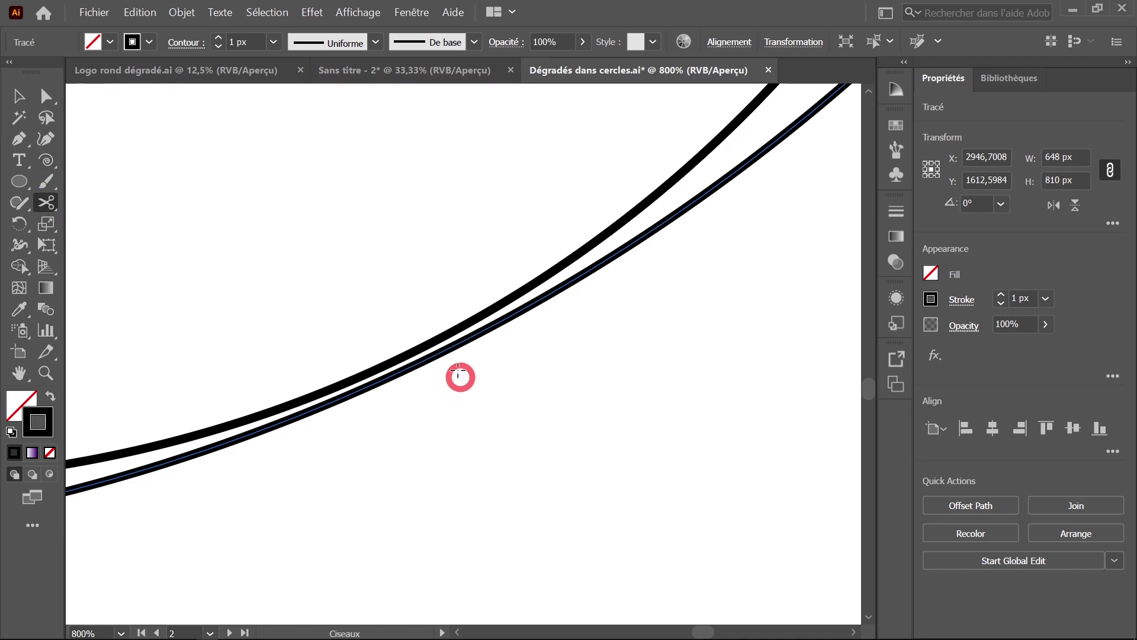
pyautogui.click(426, 360)
pyautogui.keyDown('ctrl'); pyautogui.keyDown('alt'); pyautogui.click(437, 422); pyautogui.keyUp('alt'); pyautogui.keyUp('ctrl')
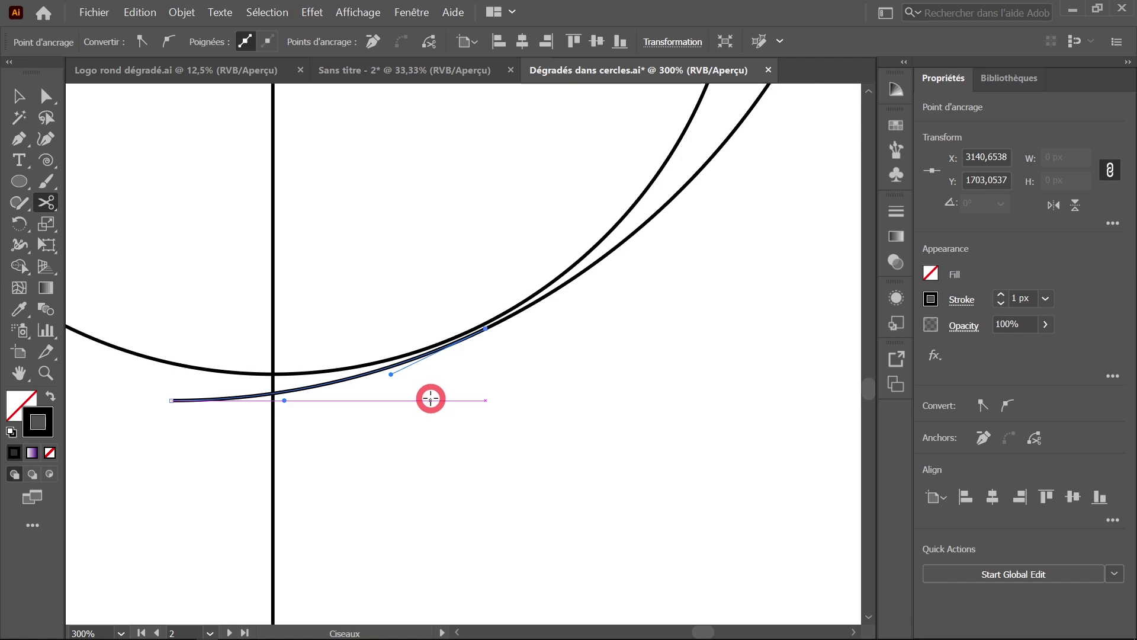
pyautogui.press('Delete')
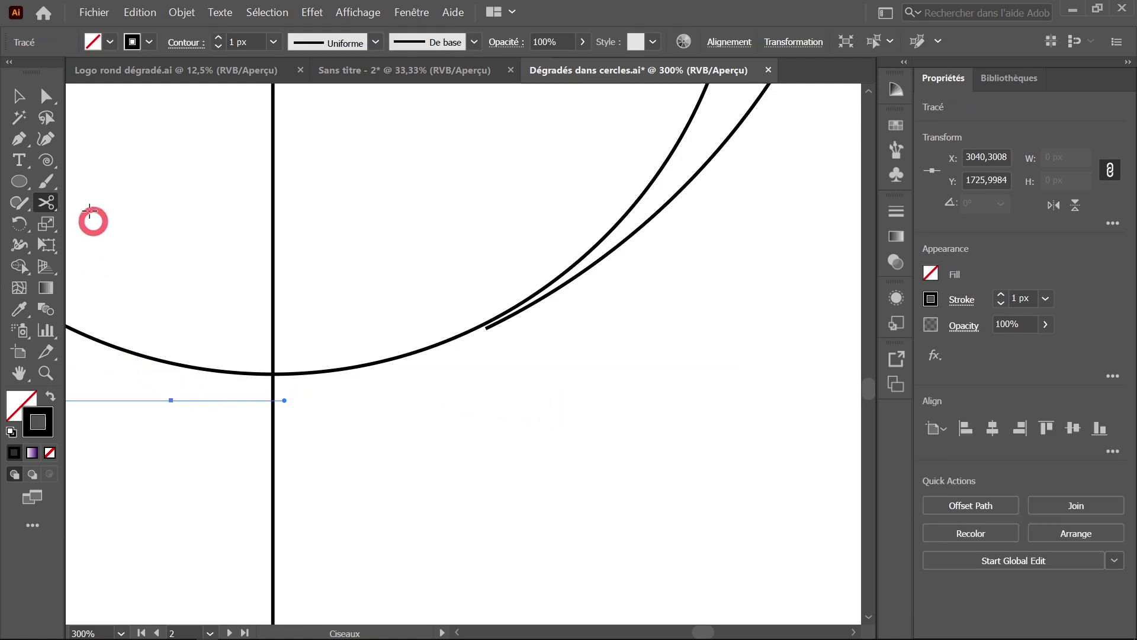
# Drag the spiral's cut-end anchor onto the circle outline with Direct Selection
pyautogui.press('v')
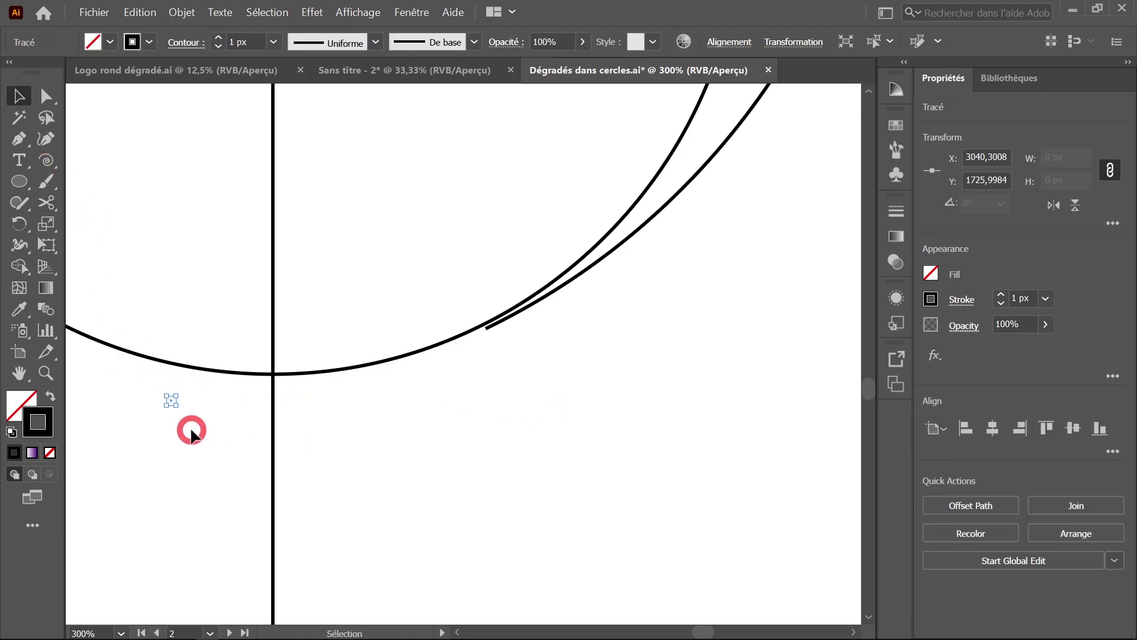
pyautogui.click(190, 427)
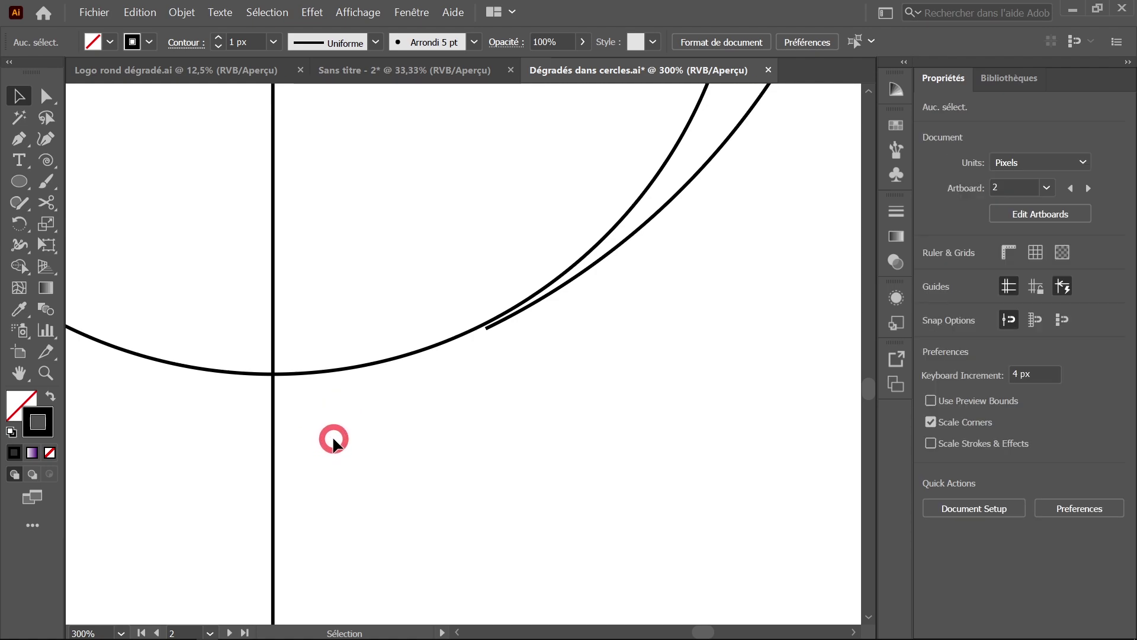
pyautogui.hotkey('ctrl', 'y')
pyautogui.hotkey('ctrl', 'y')
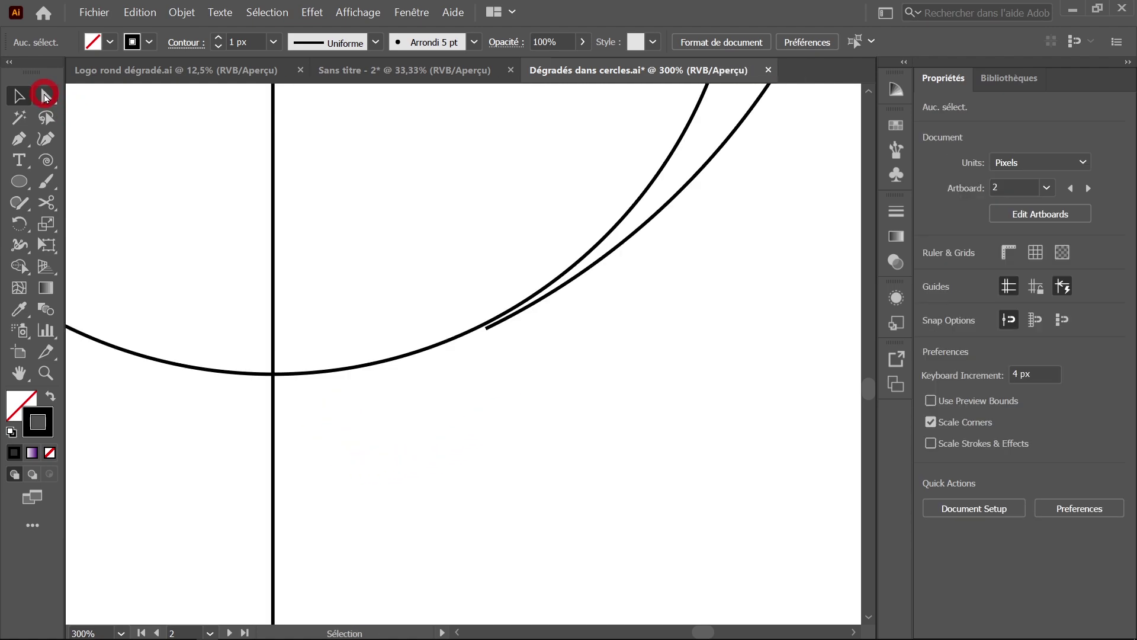
pyautogui.click(48, 97)
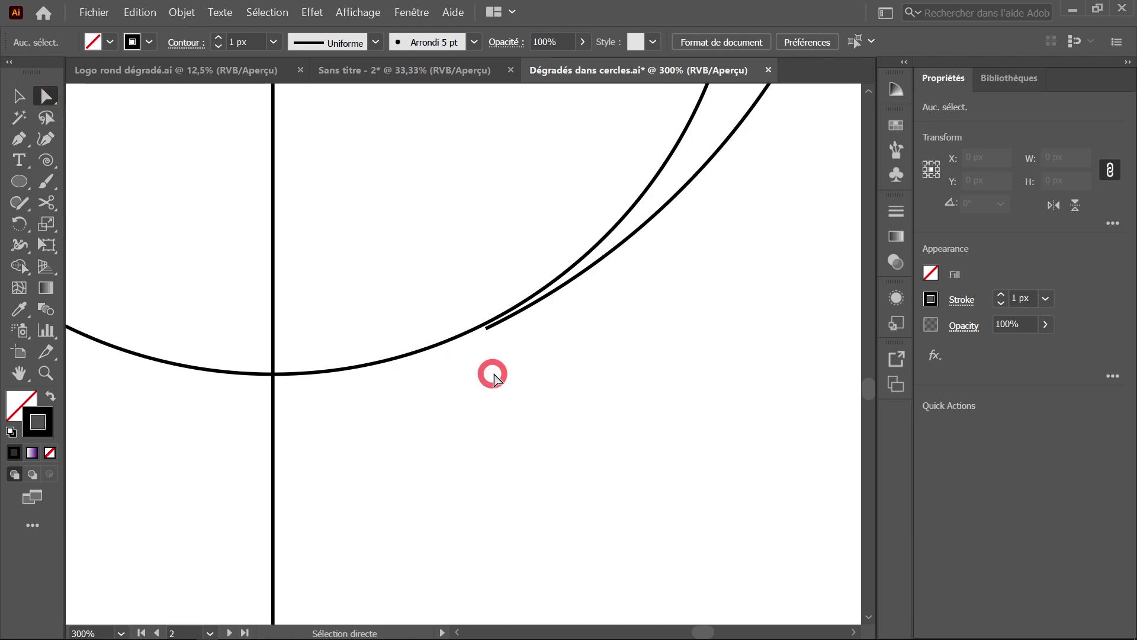
pyautogui.keyDown('ctrl'); pyautogui.click(509, 354); pyautogui.keyUp('ctrl')
pyautogui.keyDown('ctrl'); pyautogui.click(389, 312); pyautogui.keyUp('ctrl')
pyautogui.keyDown('ctrl'); pyautogui.click(415, 362); pyautogui.keyUp('ctrl')
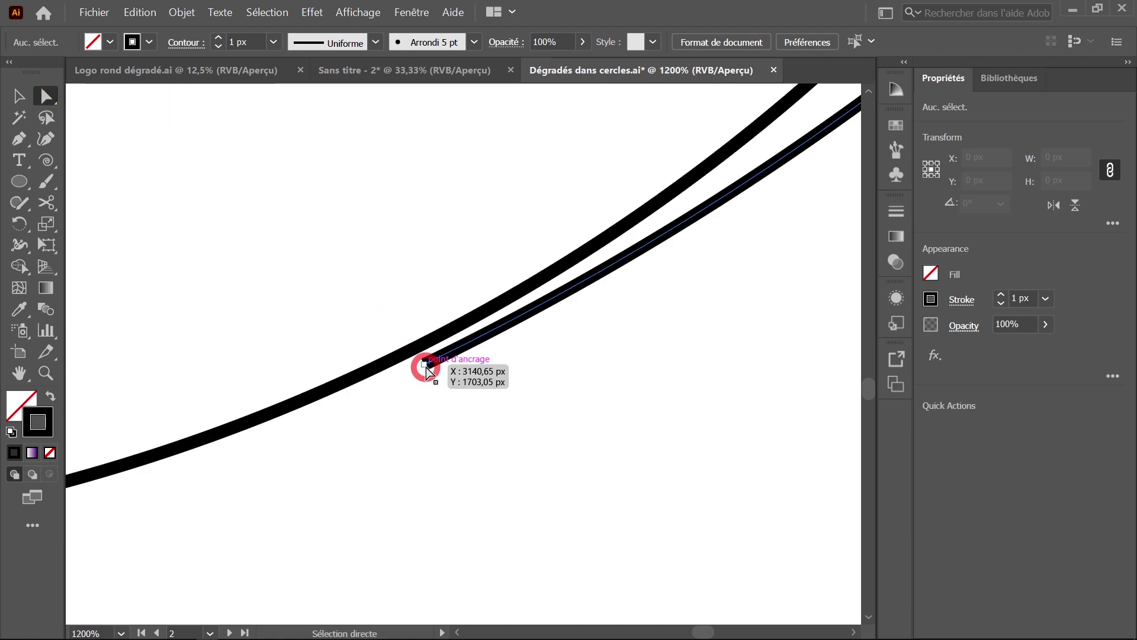
pyautogui.moveTo(427, 367); pyautogui.dragTo(418, 351)
pyautogui.click(470, 401)
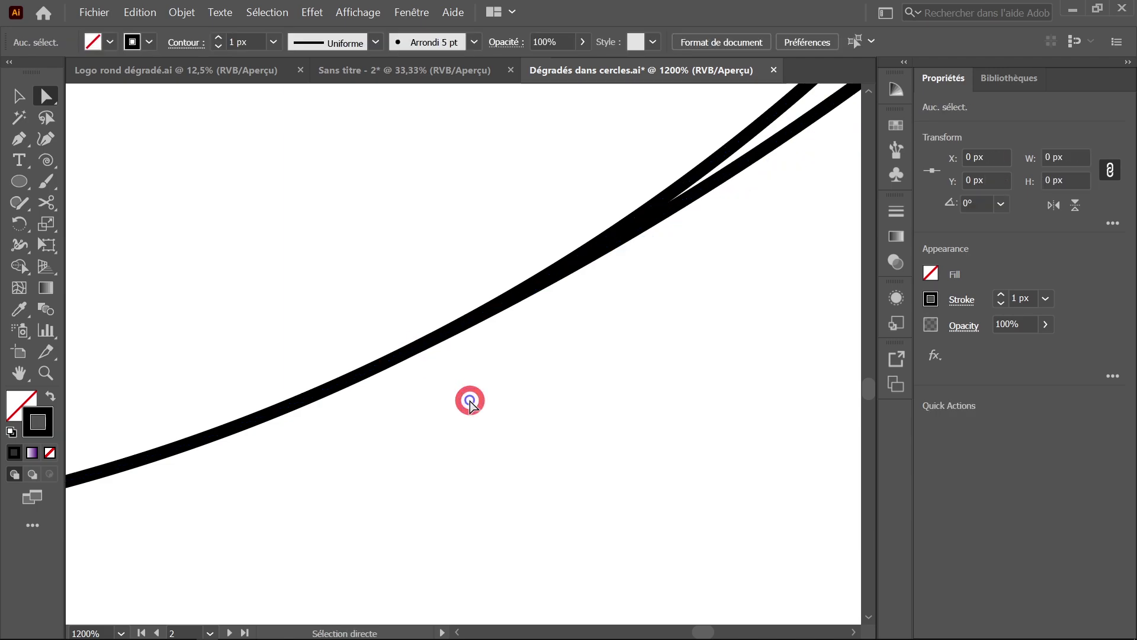
pyautogui.scroll(-3, 470, 400)
pyautogui.scroll(-3, 468, 394)
# Delete the vertical guide line, then select the trimmed spiral arc
pyautogui.scroll(-2, 465, 382)
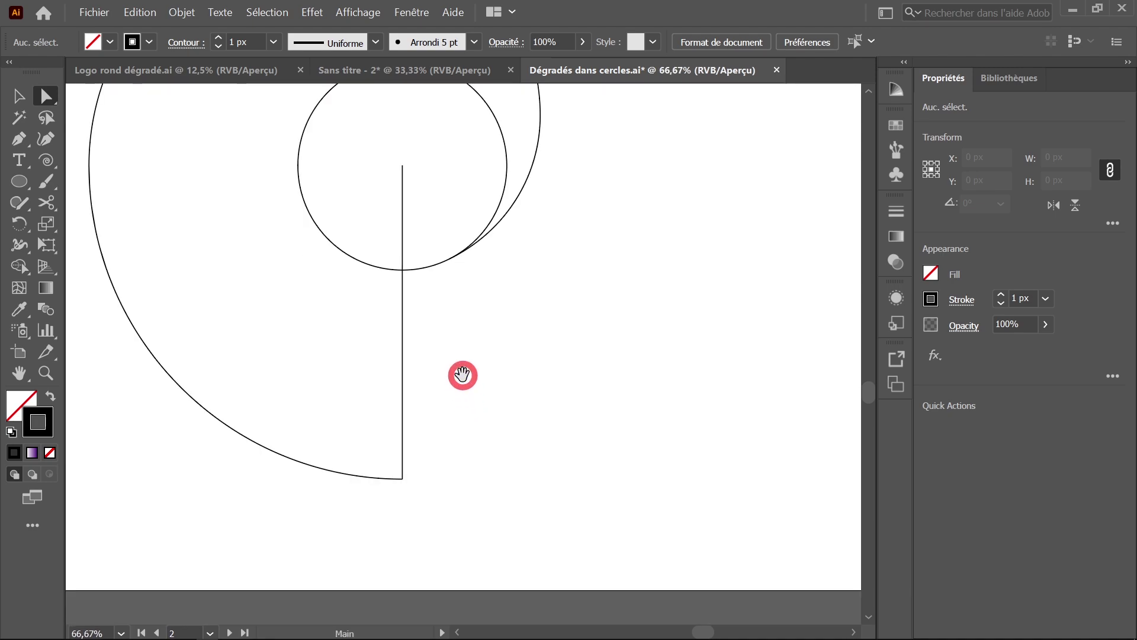
pyautogui.scroll(-1, 462, 375)
pyautogui.moveTo(465, 360); pyautogui.dragTo(407, 479)
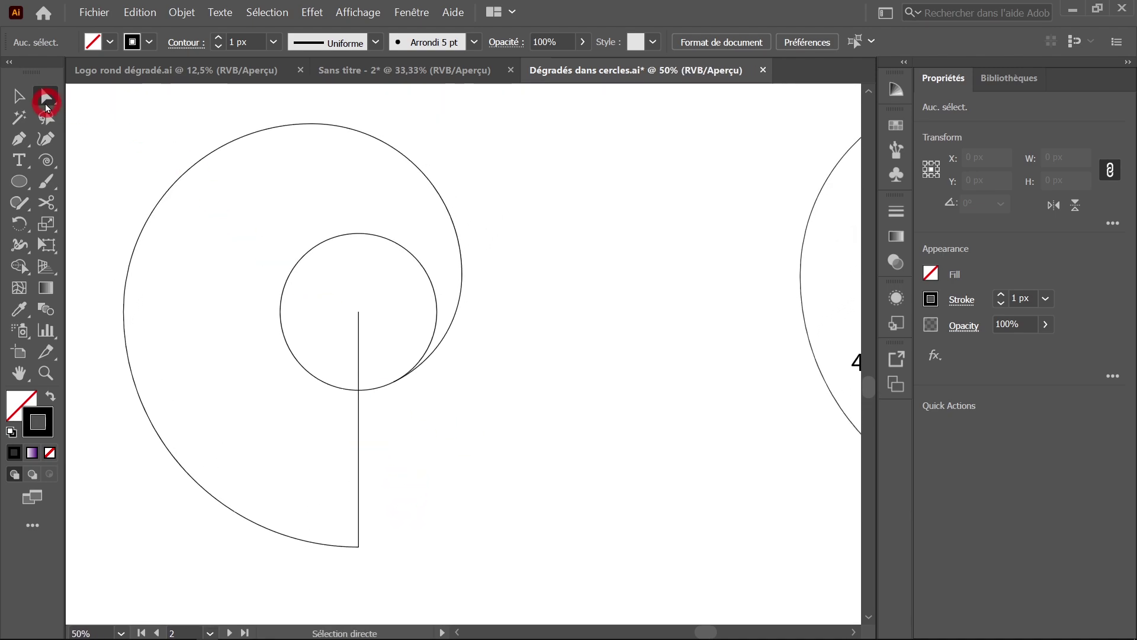
pyautogui.click(19, 96)
pyautogui.click(358, 442)
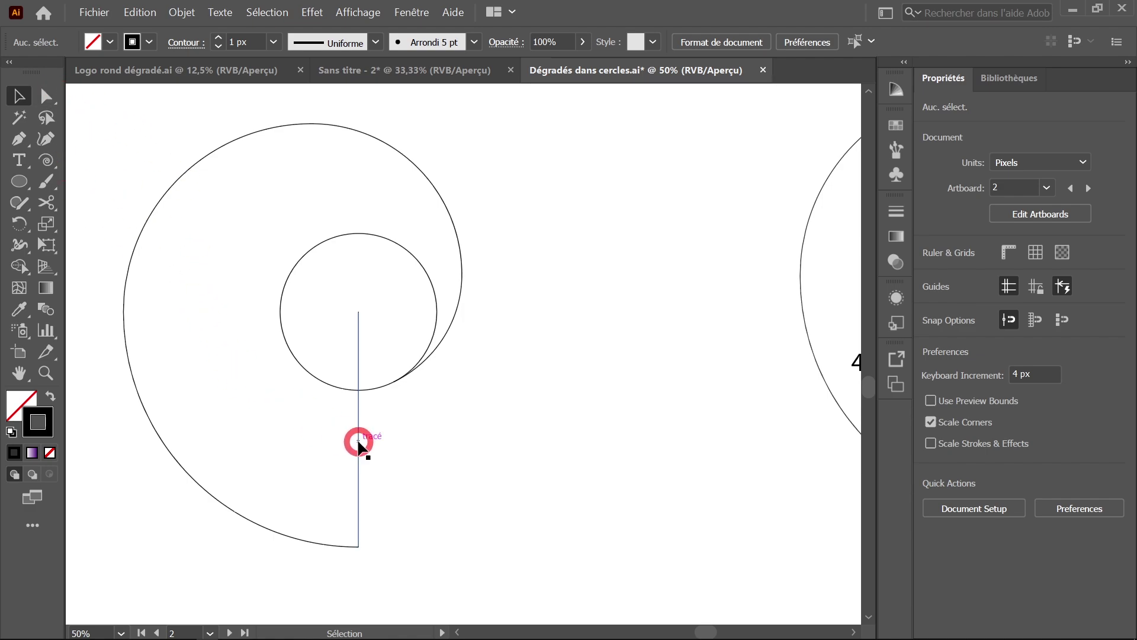
pyautogui.press('Delete')
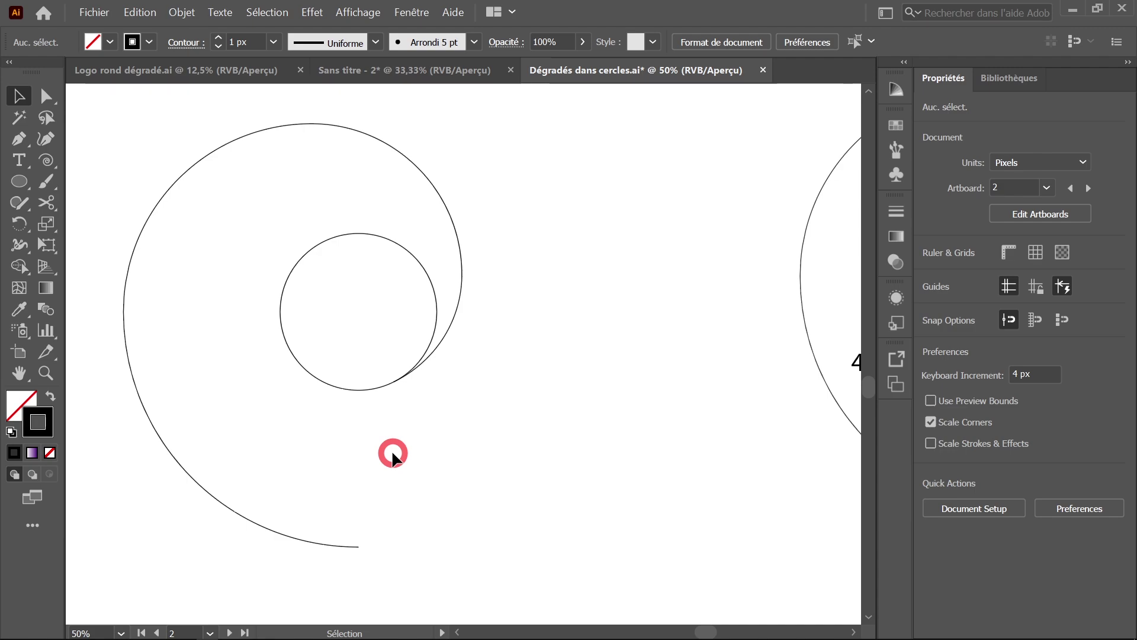
pyautogui.click(208, 158)
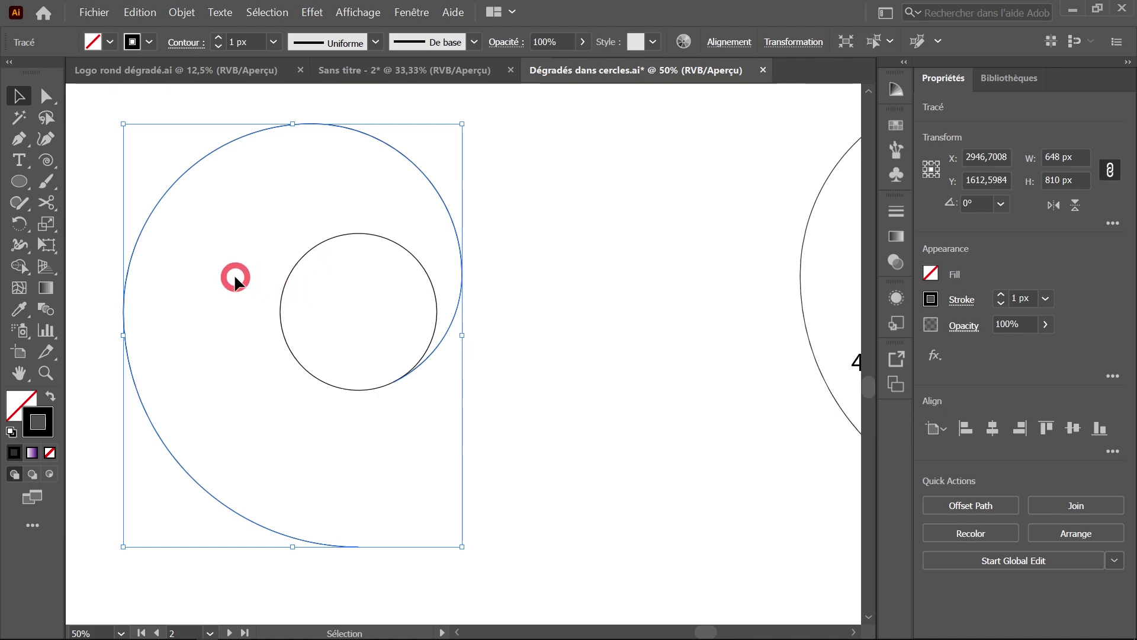
pyautogui.press('r')
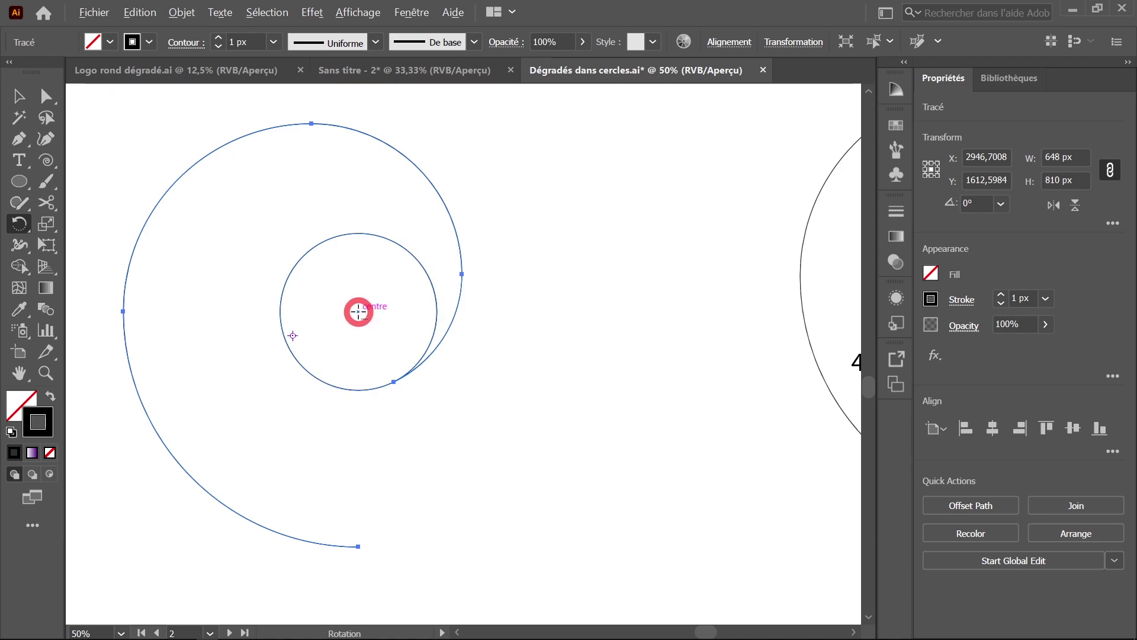
# Preview a 60° rotation of the spiral arc around the circle's centre
pyautogui.keyDown('alt'); pyautogui.click(358, 312); pyautogui.keyUp('alt')
pyautogui.moveTo(529, 222); pyautogui.dragTo(702, 162)
pyautogui.click(683, 224)
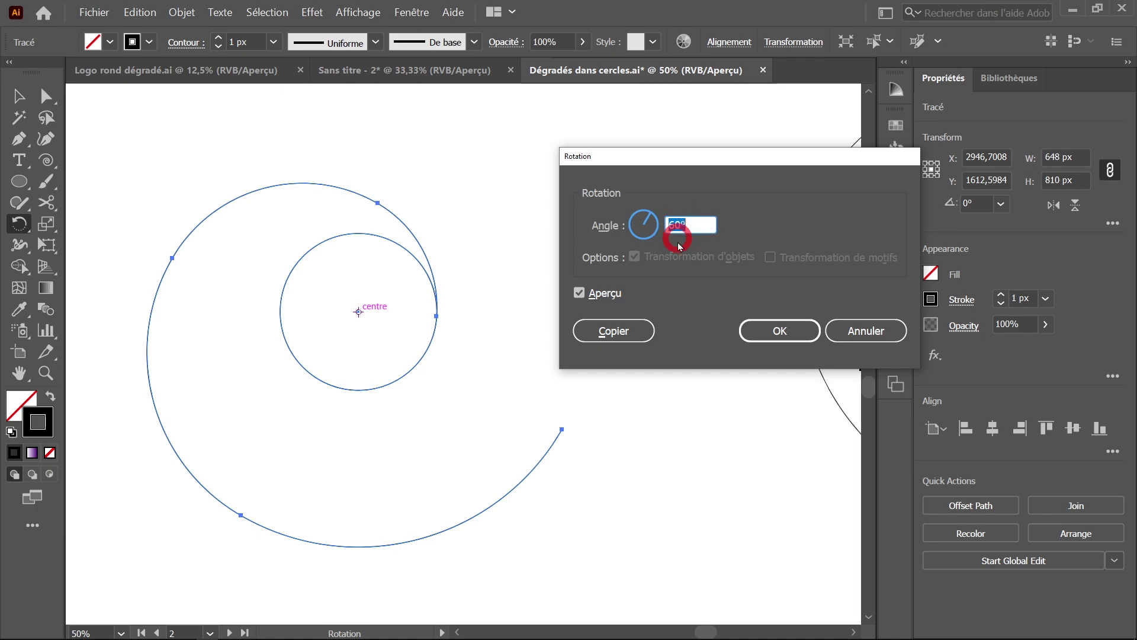
# Copy the spiral in 60° rotations around its centre until six interlocking spirals fill the circle, then deselect
pyautogui.click(615, 331)
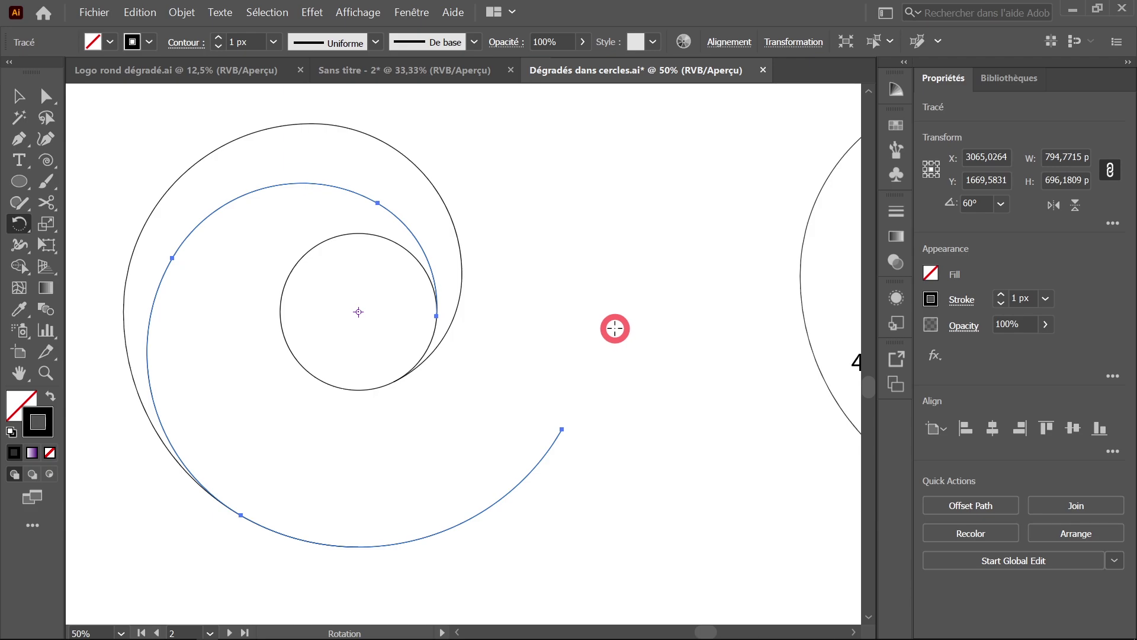
pyautogui.press('ctrl')
pyautogui.hotkey('ctrl', 'd')
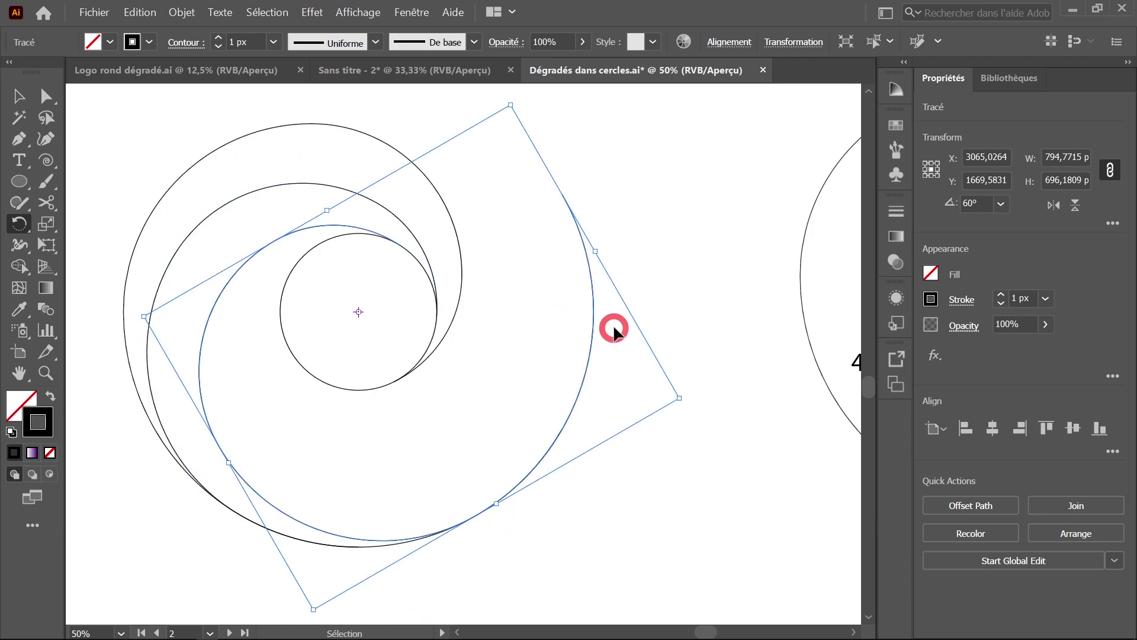
pyautogui.hotkey('ctrl', 'd')
pyautogui.hotkey('ctrl', 'd')
pyautogui.hotkey('ctrl', 'd')
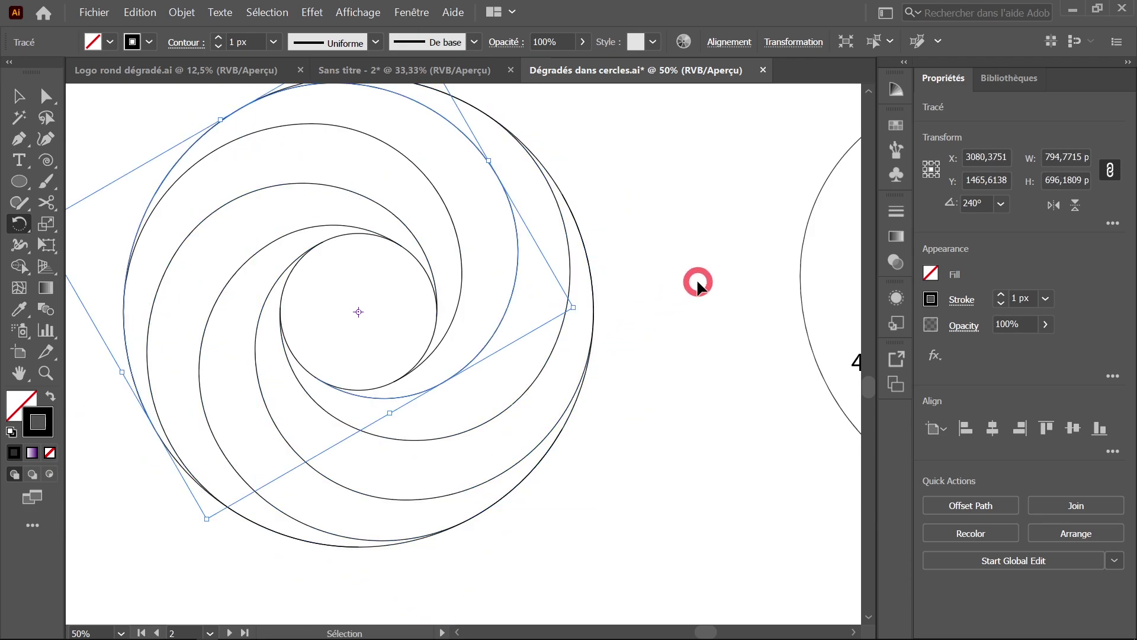
pyautogui.click(27, 96)
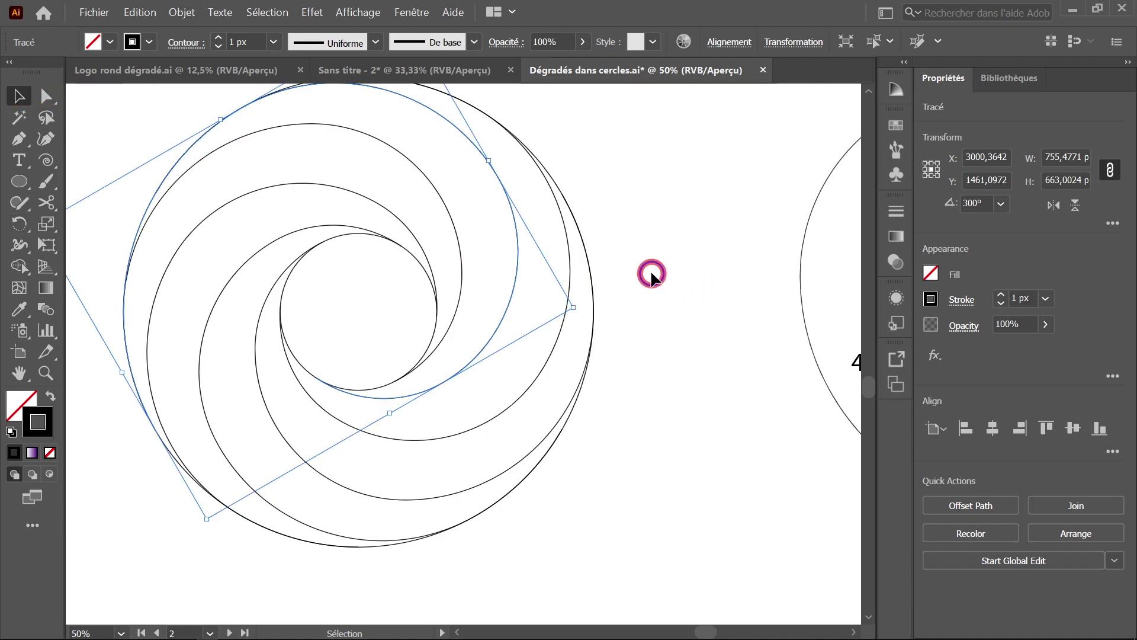
pyautogui.click(640, 275)
pyautogui.moveTo(638, 279); pyautogui.dragTo(633, 320)
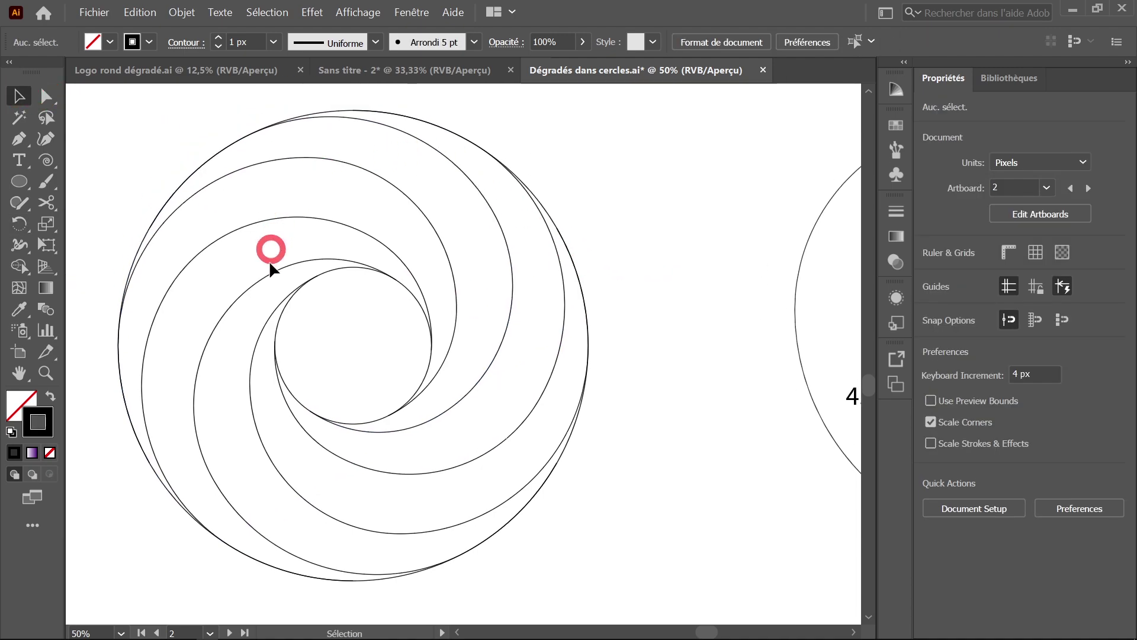
# Zoom out and select all the overlapping spiral paths together
pyautogui.hotkey('ctrl', '-')
pyautogui.moveTo(163, 147); pyautogui.dragTo(352, 279)
pyautogui.moveTo(436, 328)
pyautogui.mouseDown()
pyautogui.moveTo(252, 213)
pyautogui.moveTo(612, 513)
pyautogui.mouseUp()
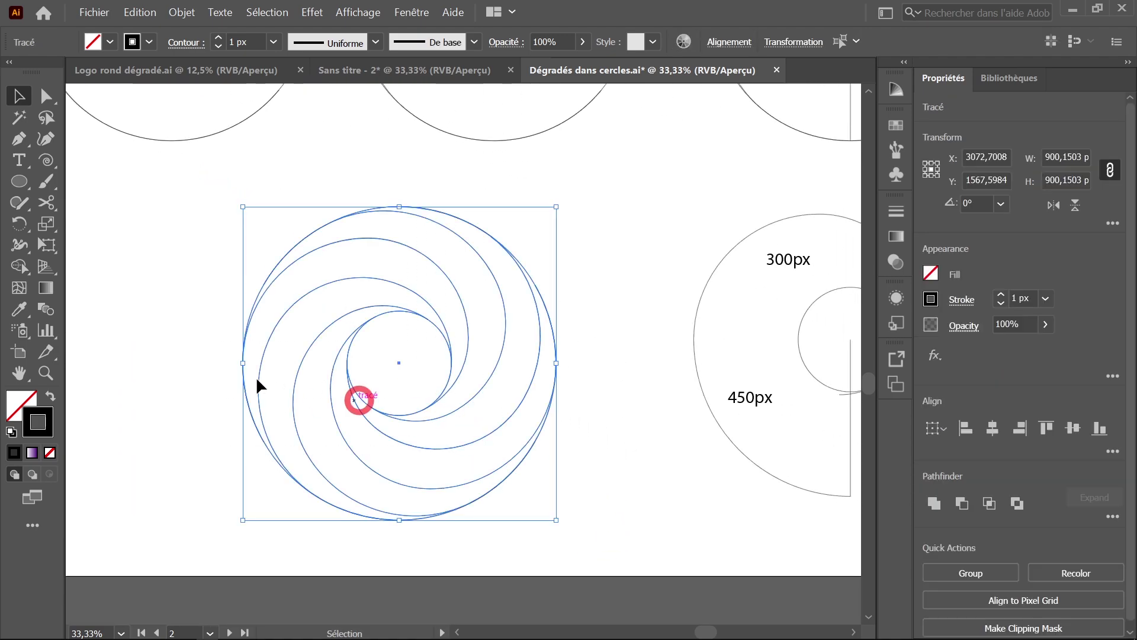
pyautogui.click(19, 266)
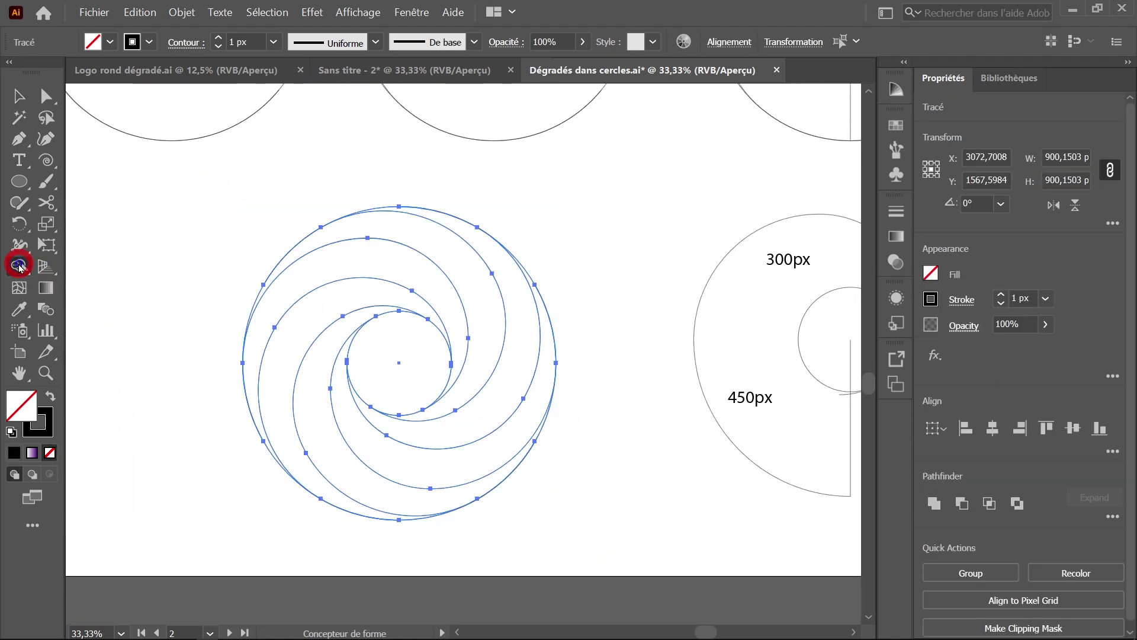
pyautogui.hscroll(2, 256, 261)
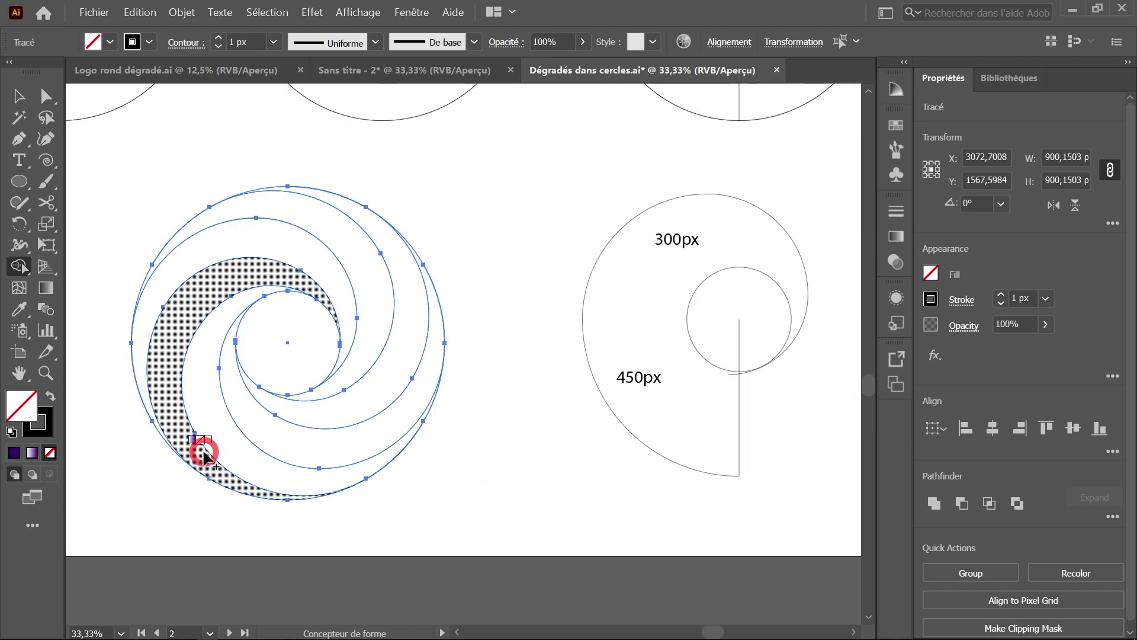
# With Shape Builder, fill the left crescent dark brown, the inner one tan, and the lower one light tan
pyautogui.press('Left')
pyautogui.press('Left')
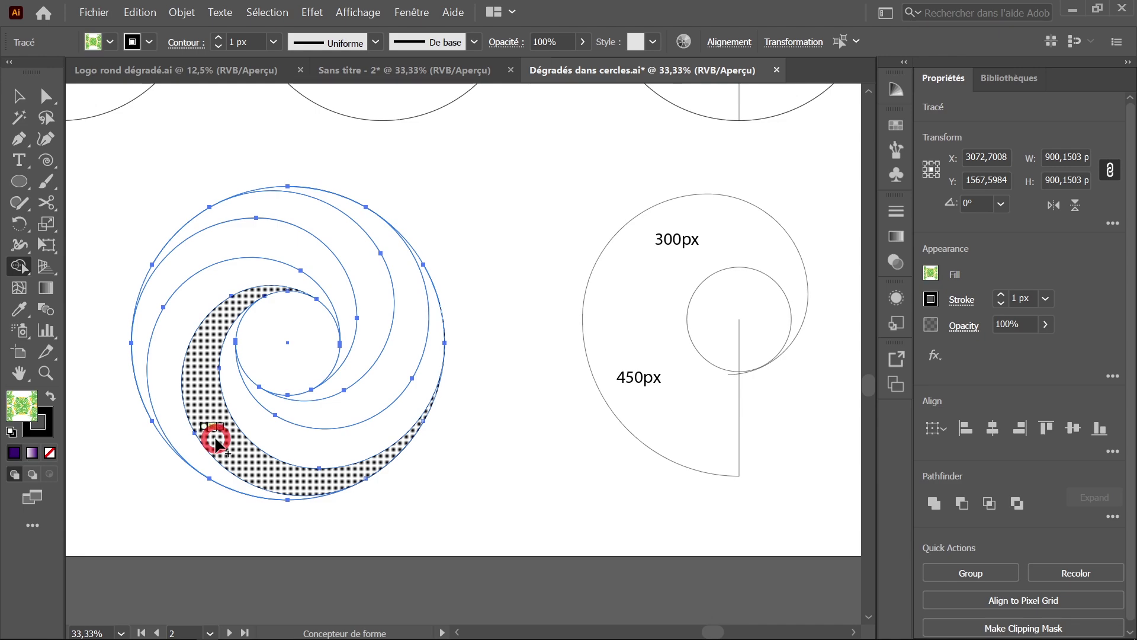
pyautogui.press('Left')
pyautogui.press('Left')
pyautogui.press('Left')
pyautogui.press('Left')
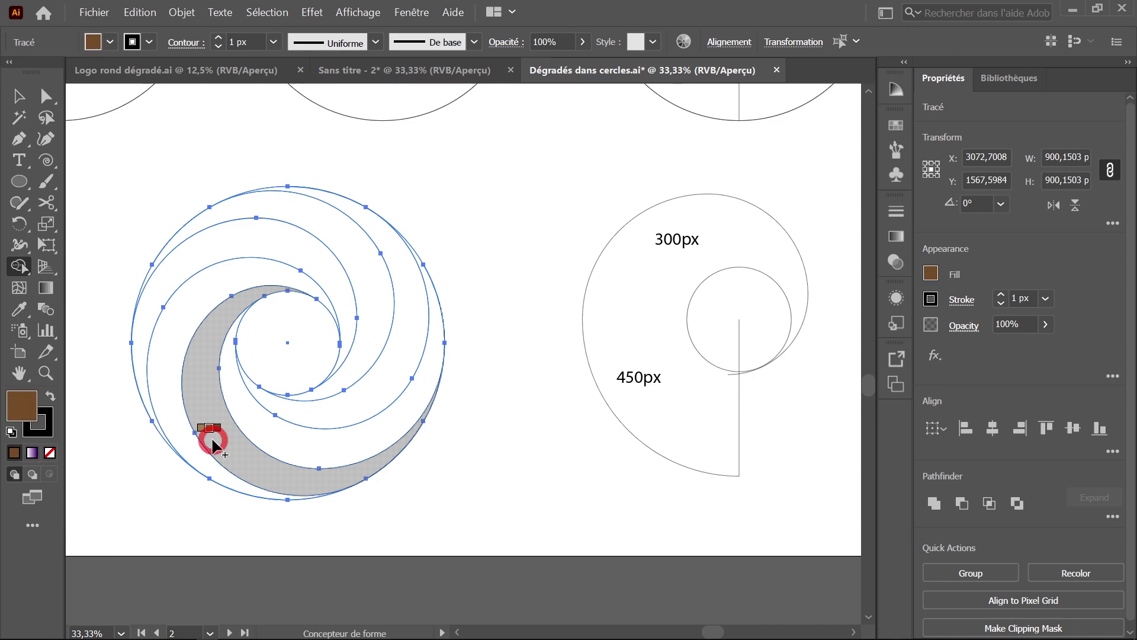
pyautogui.press('Left')
pyautogui.click(168, 389)
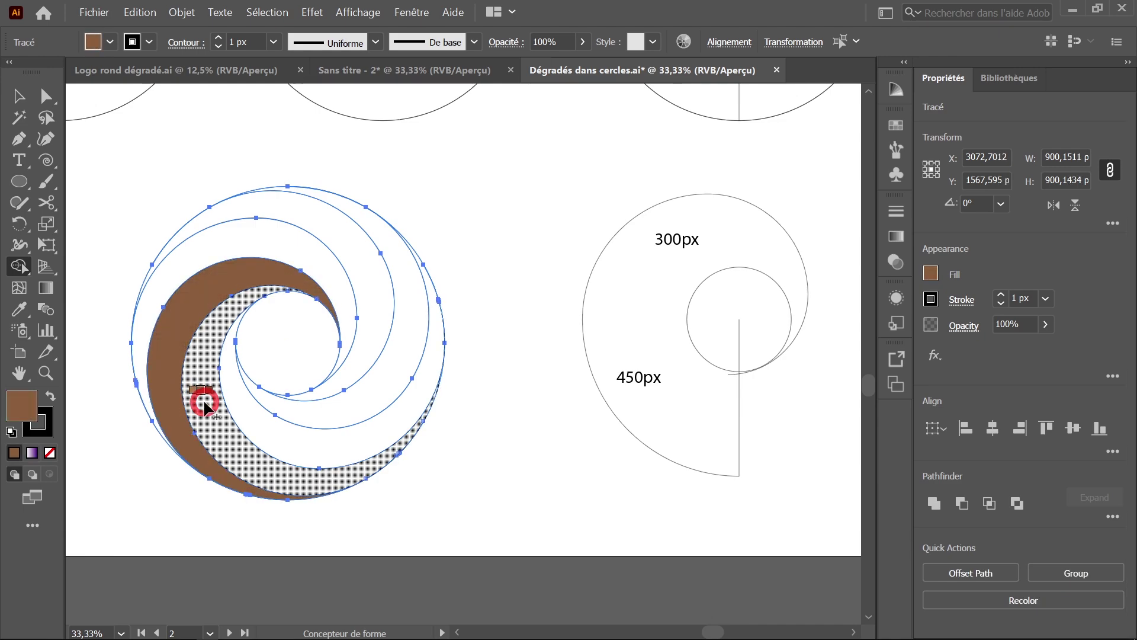
pyautogui.press('Left')
pyautogui.click(202, 400)
pyautogui.press('Left')
pyautogui.click(263, 425)
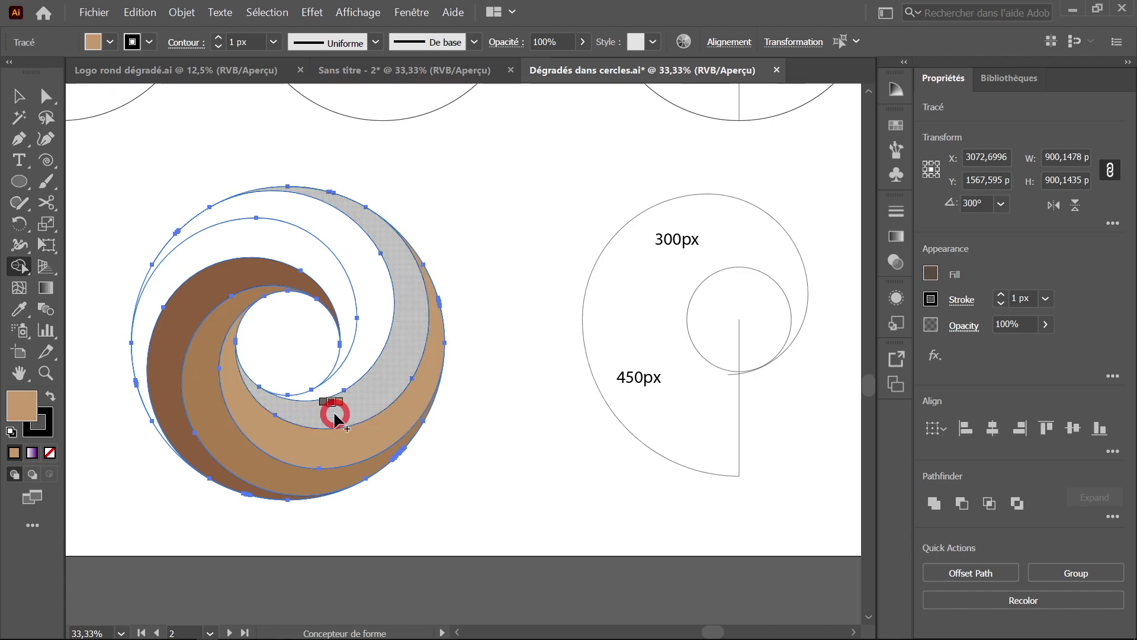
# Fill the right crescent dark brown, the upper-right grey-brown, and the inner upper crescent light grey-brown
pyautogui.press('Left')
pyautogui.click(346, 401)
pyautogui.press('Left')
pyautogui.click(367, 358)
pyautogui.press('Left')
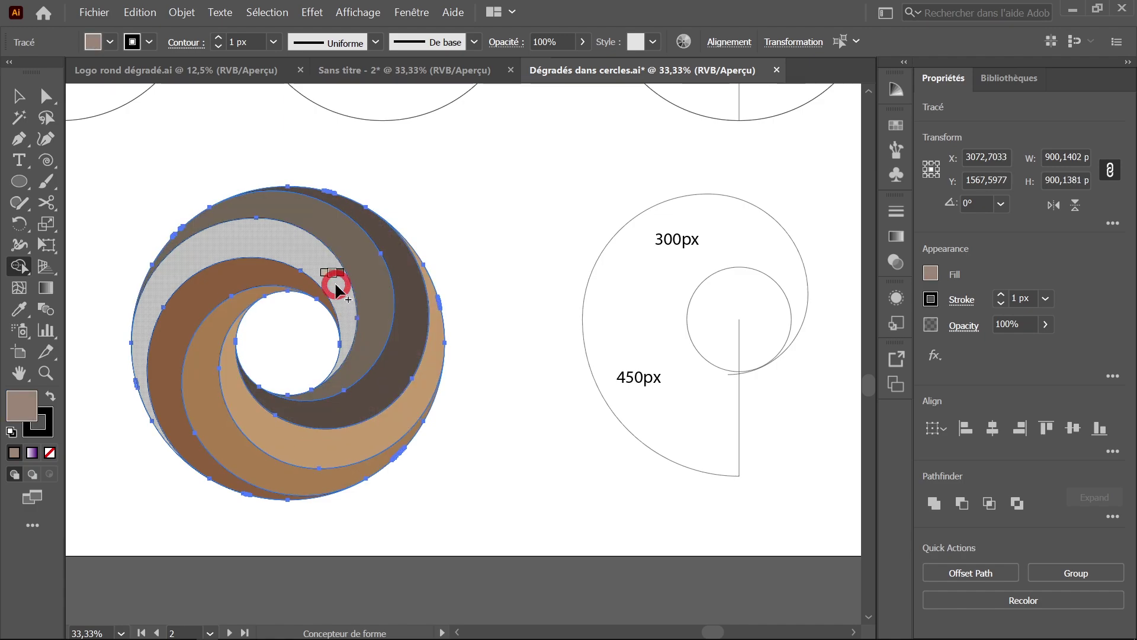
pyautogui.click(337, 284)
# Select all six crescents, set their stroke to None, and close the Couleur panel
pyautogui.click(16, 96)
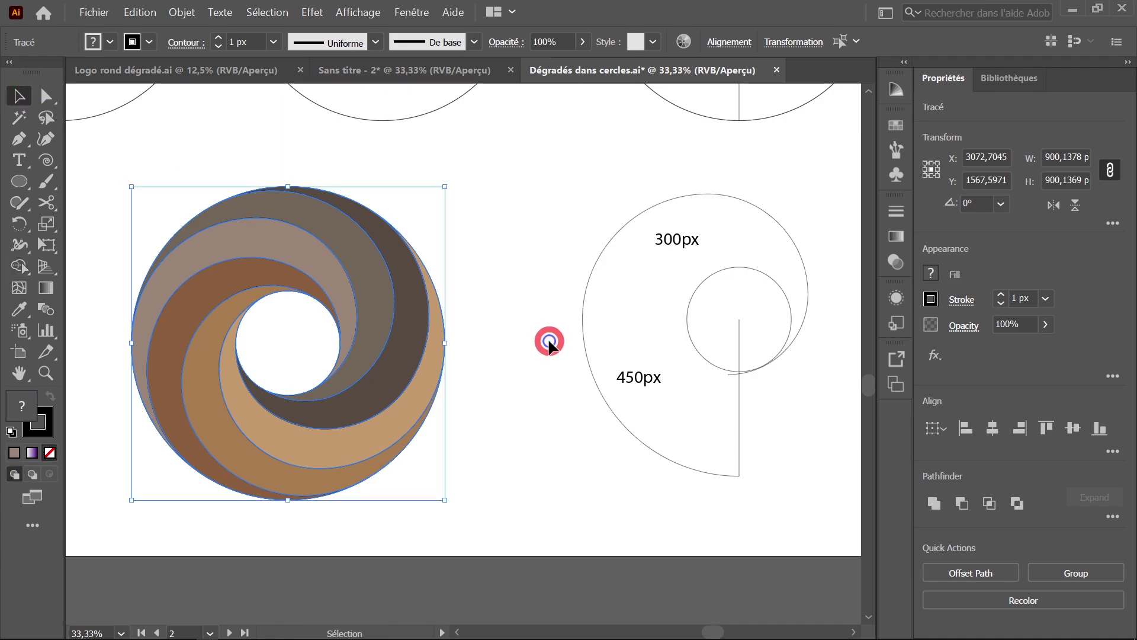
pyautogui.click(523, 329)
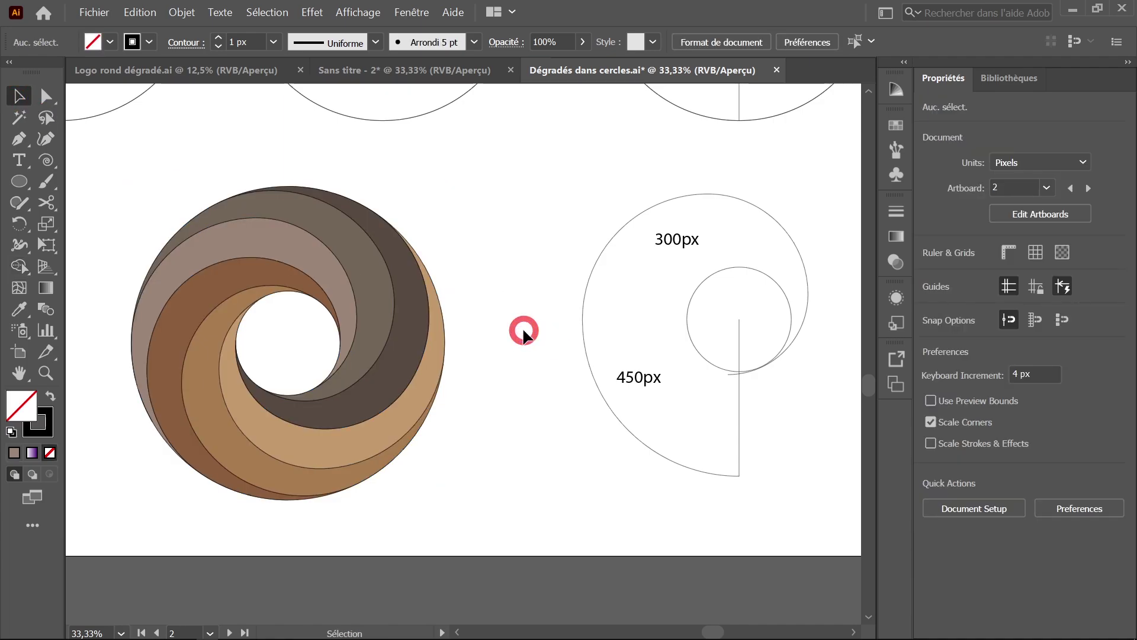
pyautogui.keyDown('ctrl'); pyautogui.keyDown('alt'); pyautogui.click(507, 393); pyautogui.keyUp('alt'); pyautogui.keyUp('ctrl')
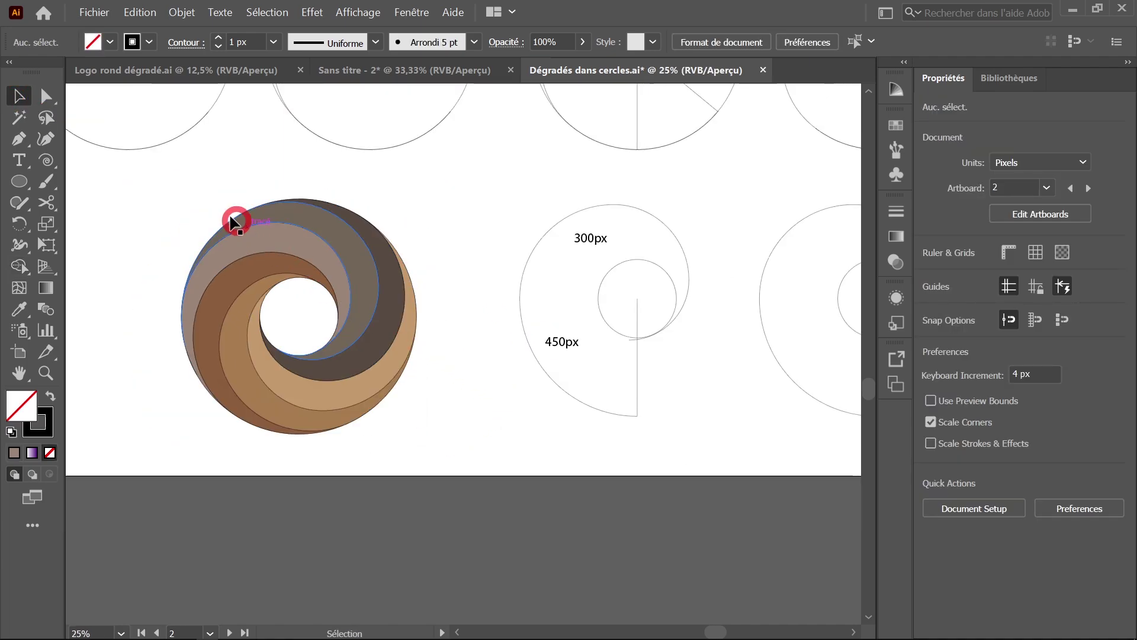
pyautogui.moveTo(198, 219); pyautogui.dragTo(438, 449)
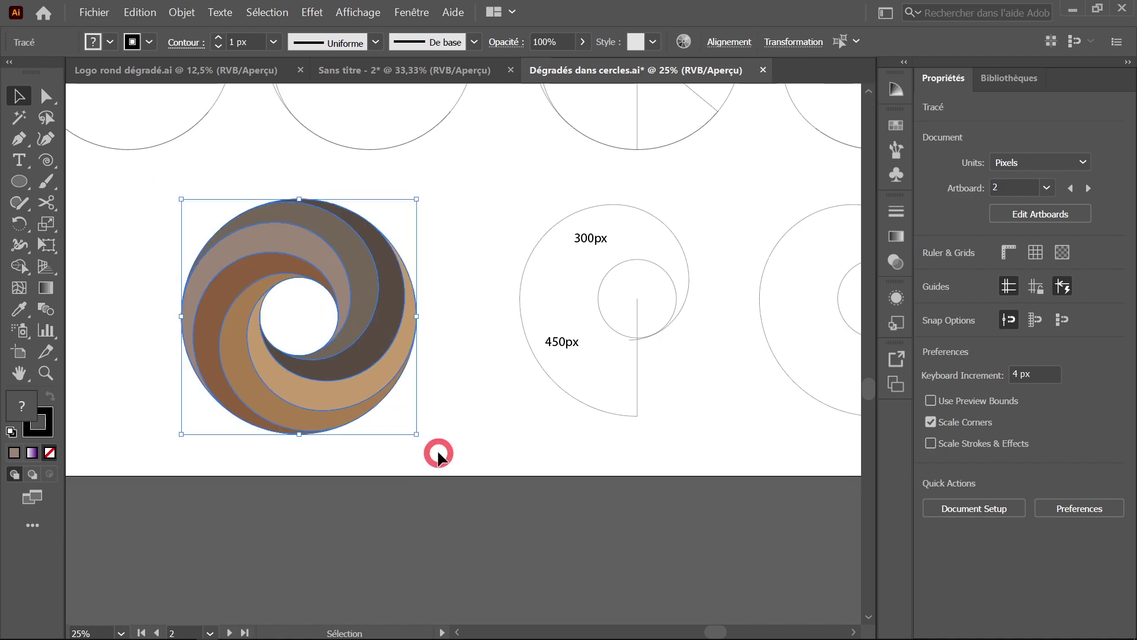
pyautogui.click(46, 422)
pyautogui.click(50, 453)
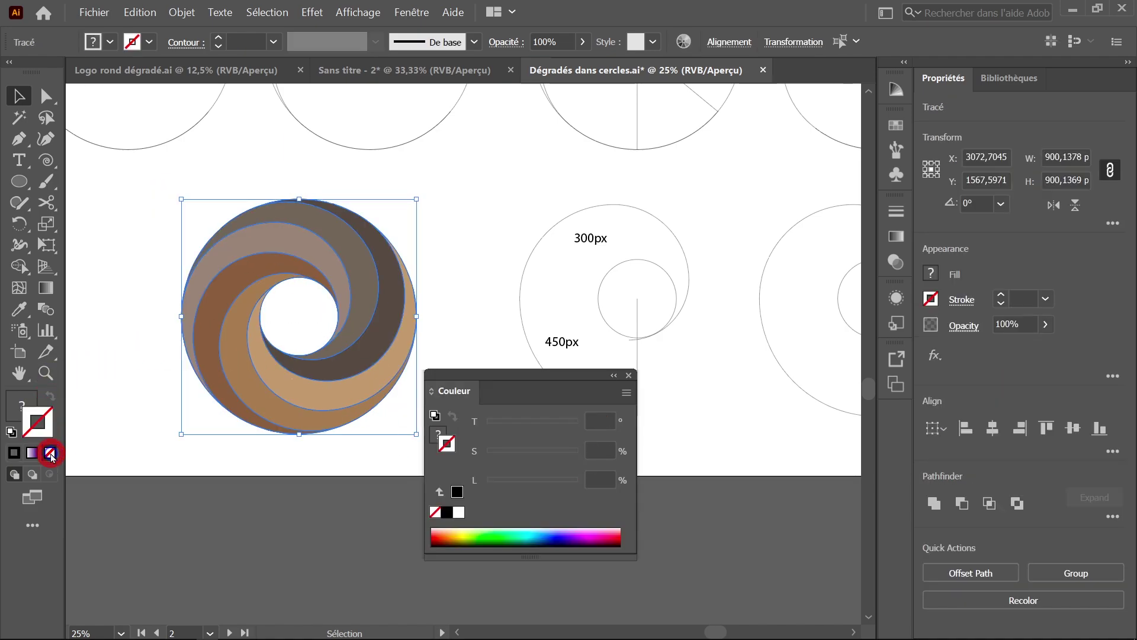
pyautogui.click(508, 259)
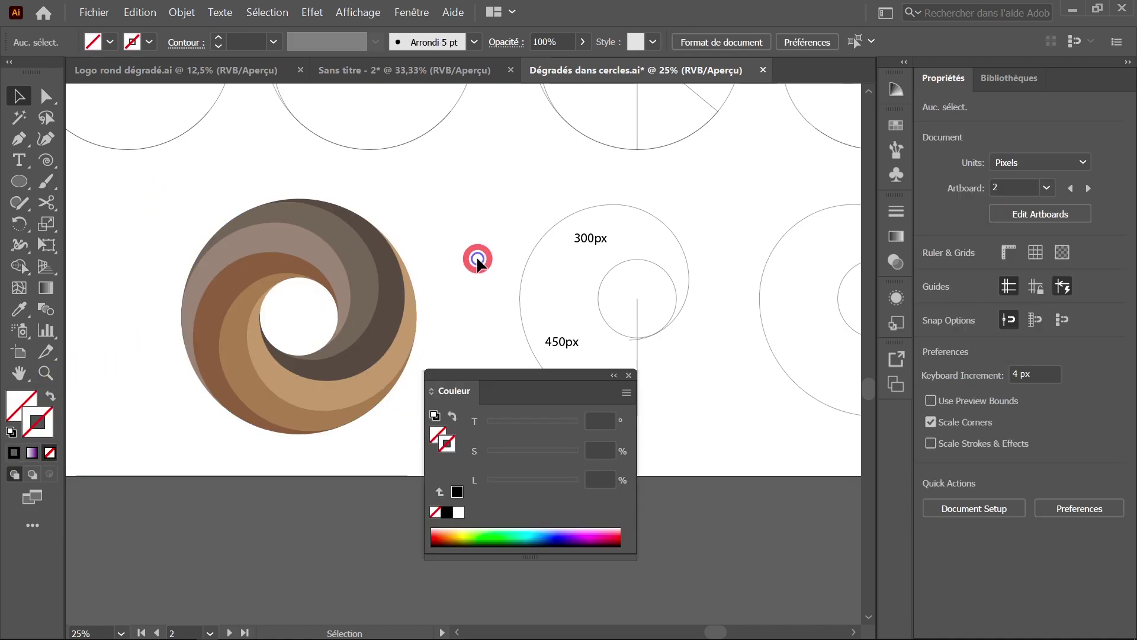
pyautogui.click(628, 375)
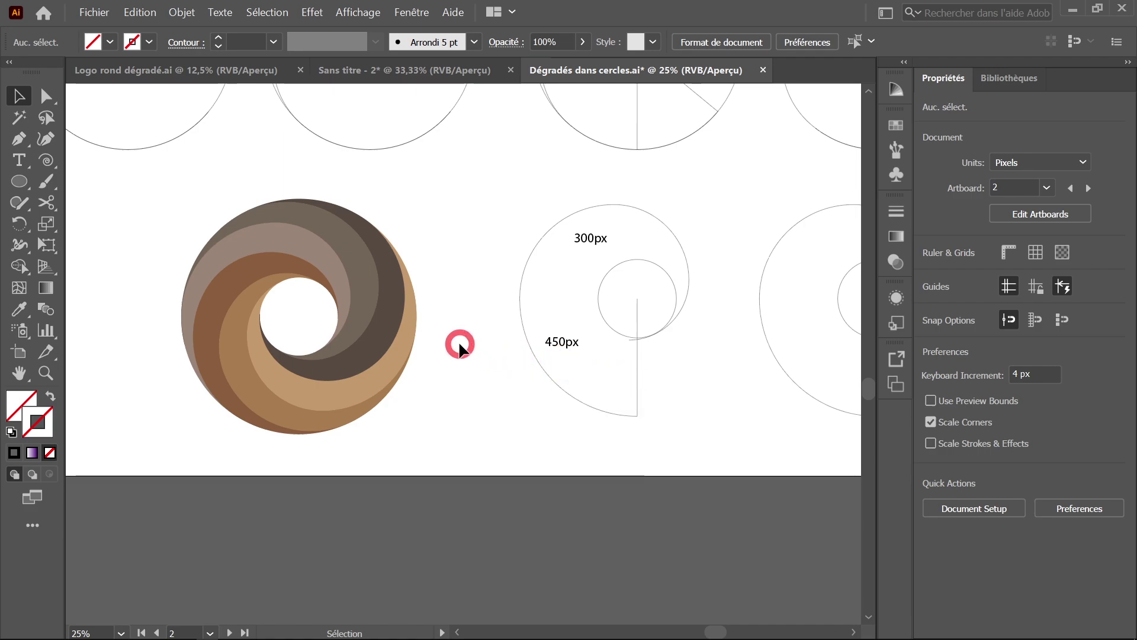
# Shift-select all seven crescent bands of the swirl
pyautogui.hotkey('ctrl', '+')
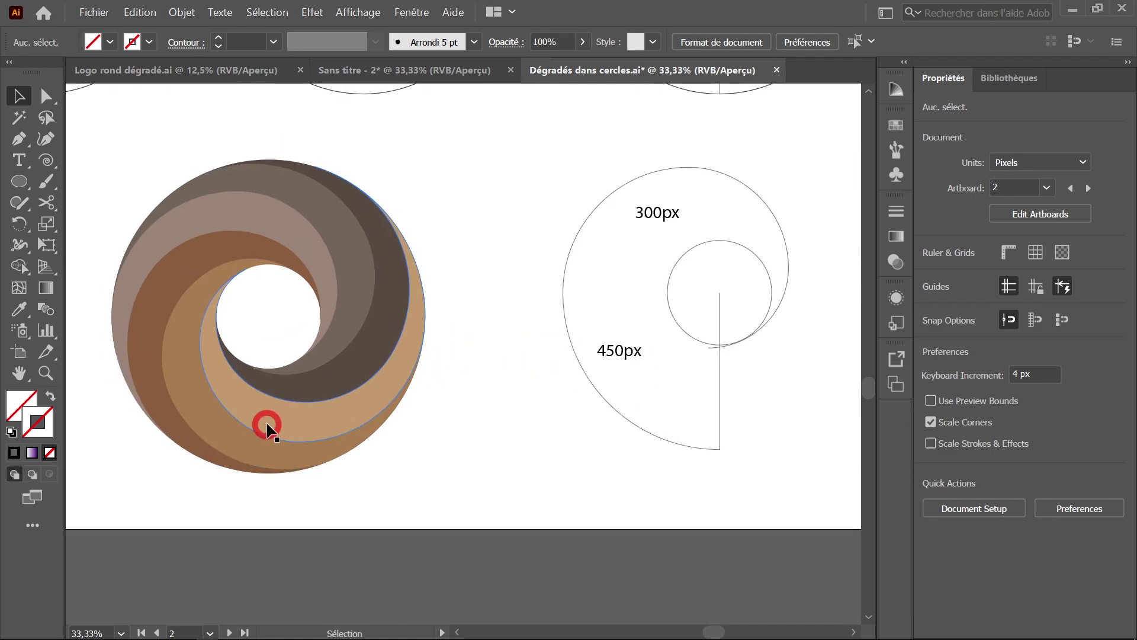
pyautogui.click(269, 415)
pyautogui.keyDown('shift'); pyautogui.click(347, 344); pyautogui.keyUp('shift')
pyautogui.keyDown('shift'); pyautogui.click(350, 310); pyautogui.keyUp('shift')
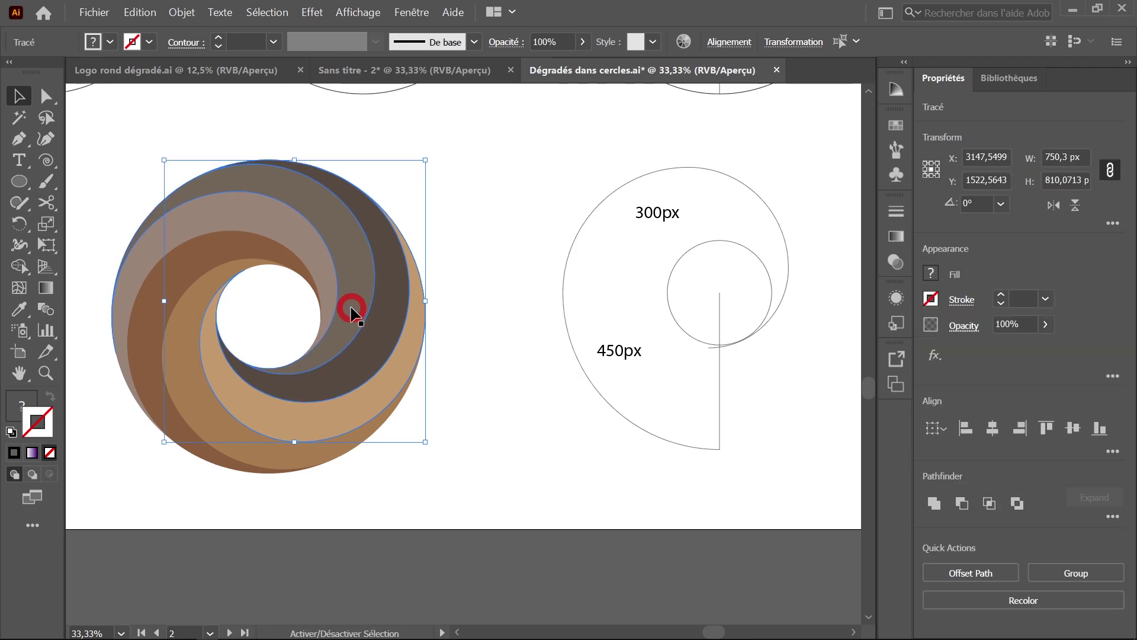
pyautogui.keyDown('shift'); pyautogui.click(300, 236); pyautogui.keyUp('shift')
pyautogui.keyDown('shift'); pyautogui.click(231, 251); pyautogui.keyUp('shift')
pyautogui.keyDown('shift'); pyautogui.click(189, 271); pyautogui.keyUp('shift')
pyautogui.keyDown('shift'); pyautogui.click(189, 330); pyautogui.keyUp('shift')
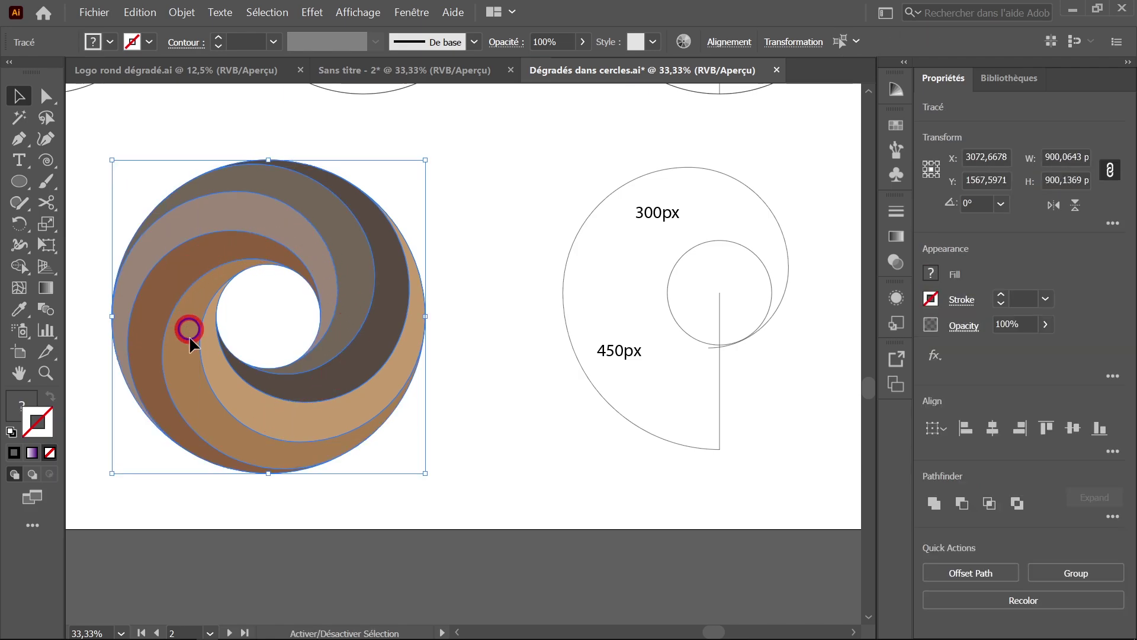
# Drag the whole swirl left so it straddles the artboard's left edge, undoing stray single-band moves
pyautogui.hotkey('ctrl', '-')
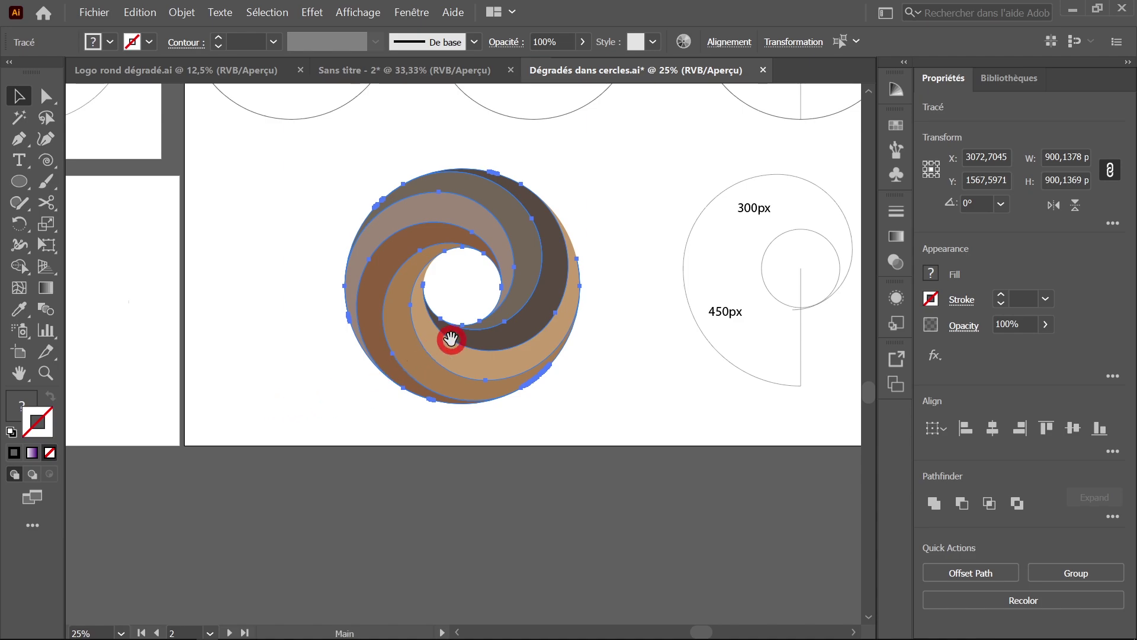
pyautogui.moveTo(463, 358); pyautogui.dragTo(233, 361)
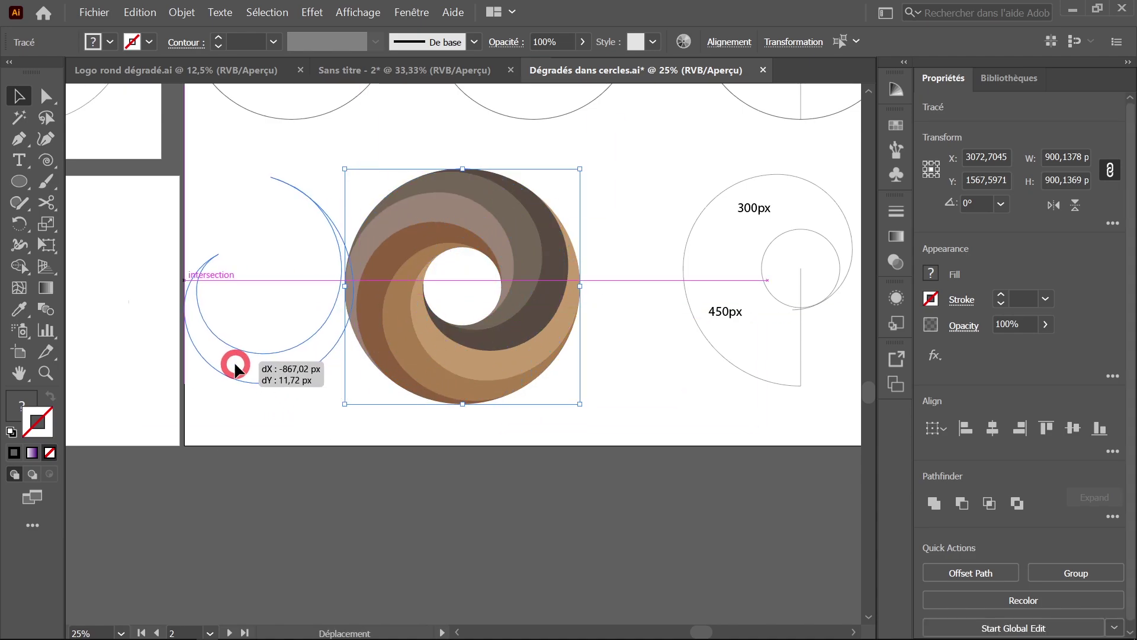
pyautogui.hotkey('ctrl', 'z')
pyautogui.moveTo(388, 379); pyautogui.dragTo(449, 371)
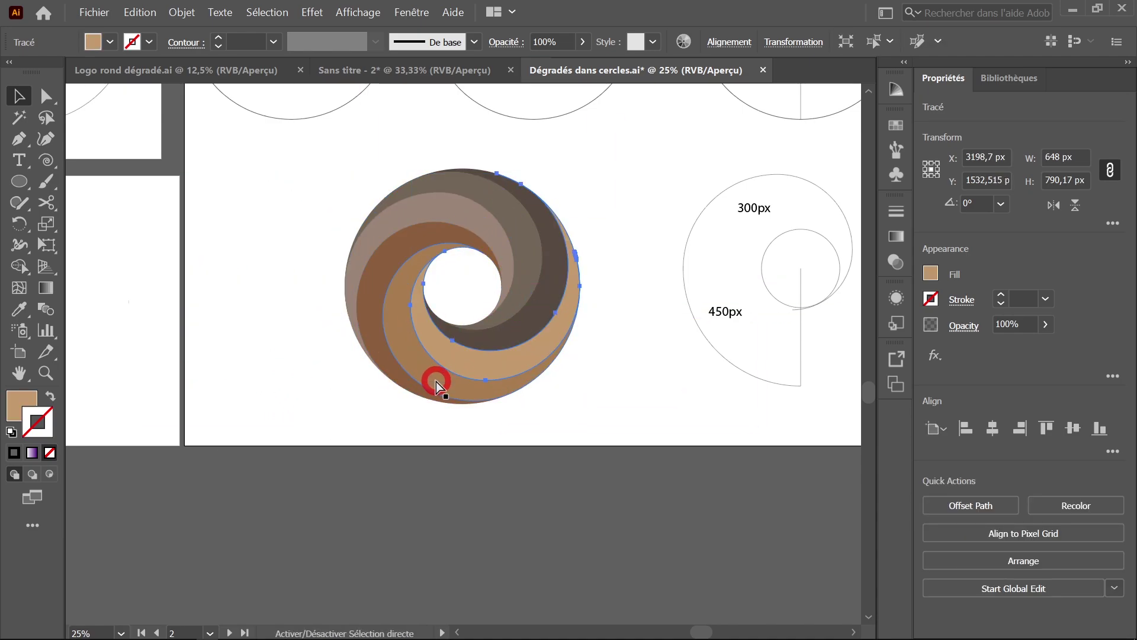
pyautogui.hotkey('ctrl', 'shift', 'z')
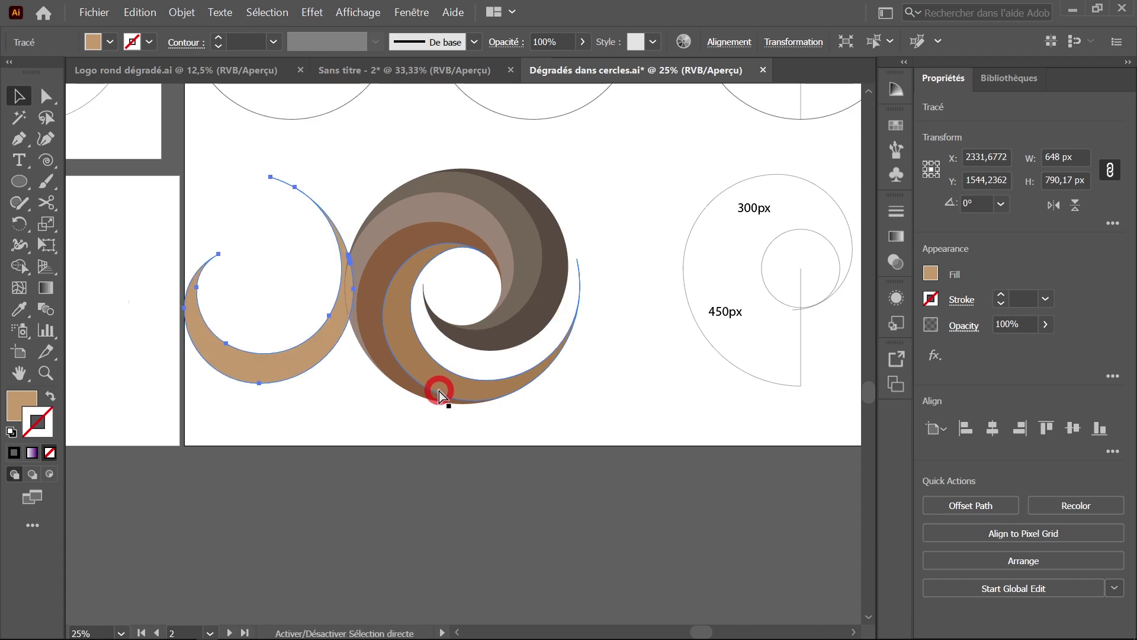
pyautogui.hotkey('ctrl', 'z')
pyautogui.moveTo(439, 391); pyautogui.dragTo(226, 380)
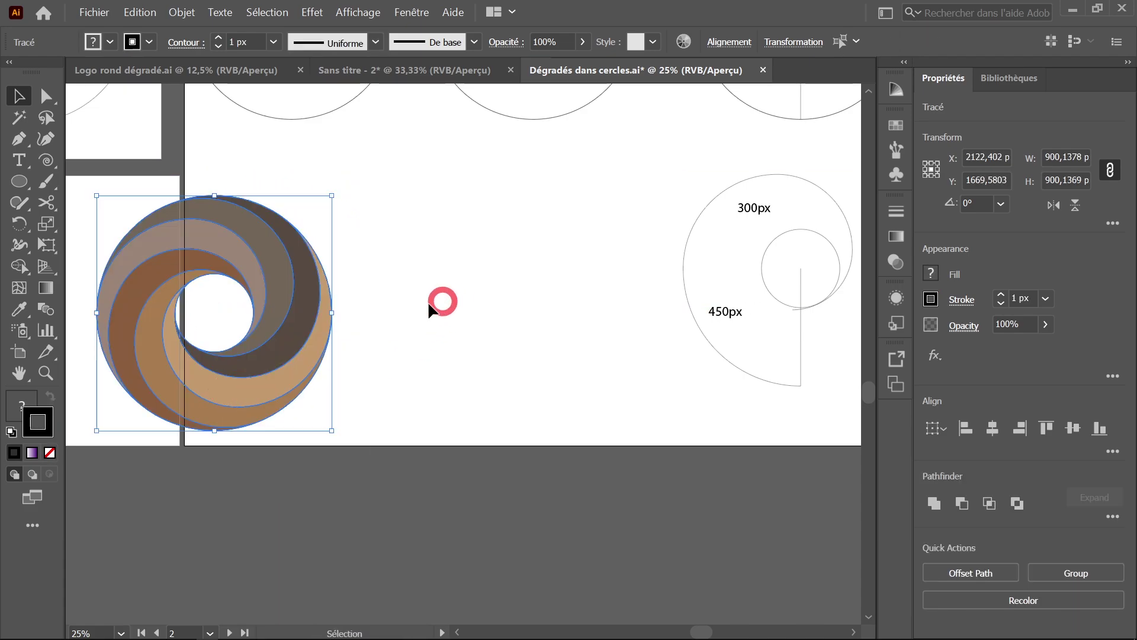
# Move the swirl back so it sits fully inside the main artboard, left of the construction sketch
pyautogui.click(560, 393)
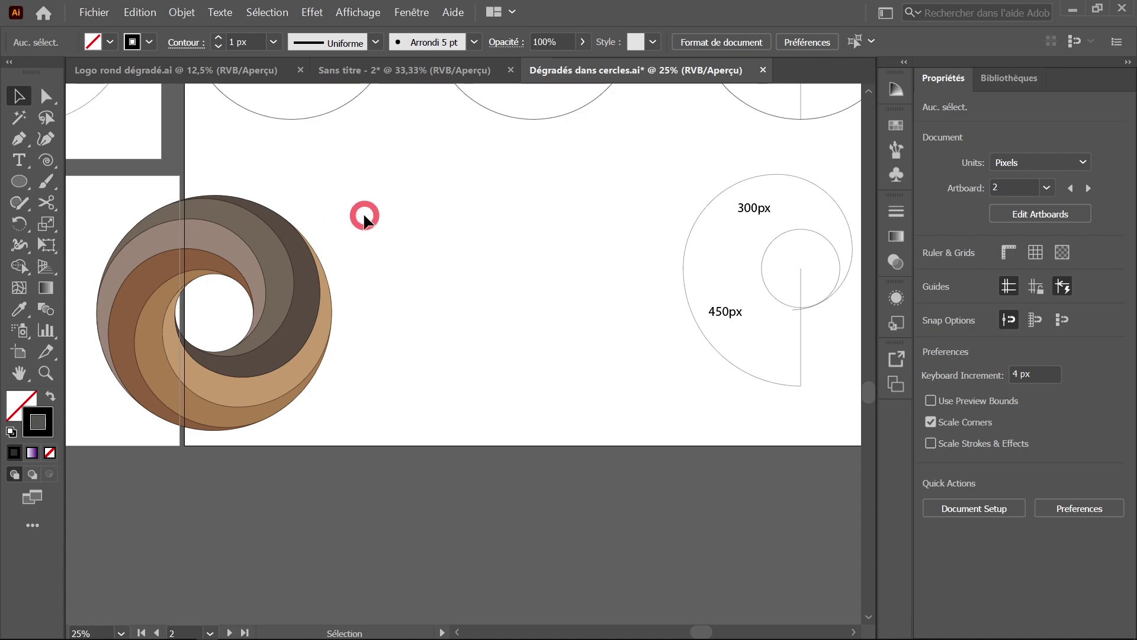
pyautogui.moveTo(279, 287)
pyautogui.mouseDown()
pyautogui.moveTo(468, 269)
pyautogui.moveTo(566, 238)
pyautogui.mouseUp()
pyautogui.click(108, 224)
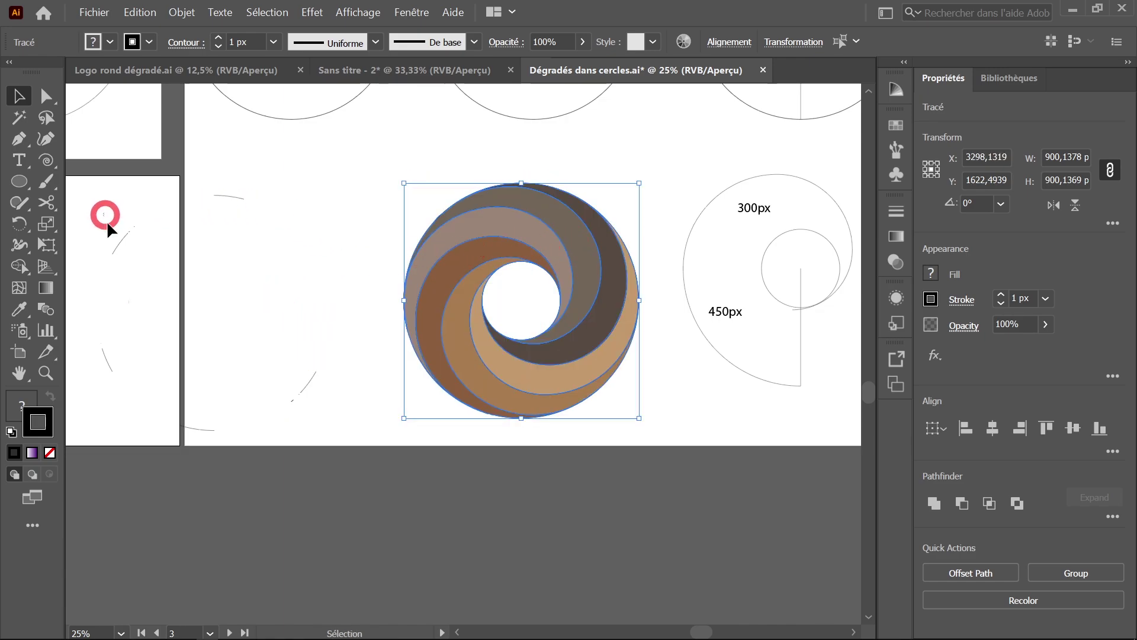
pyautogui.click(204, 195)
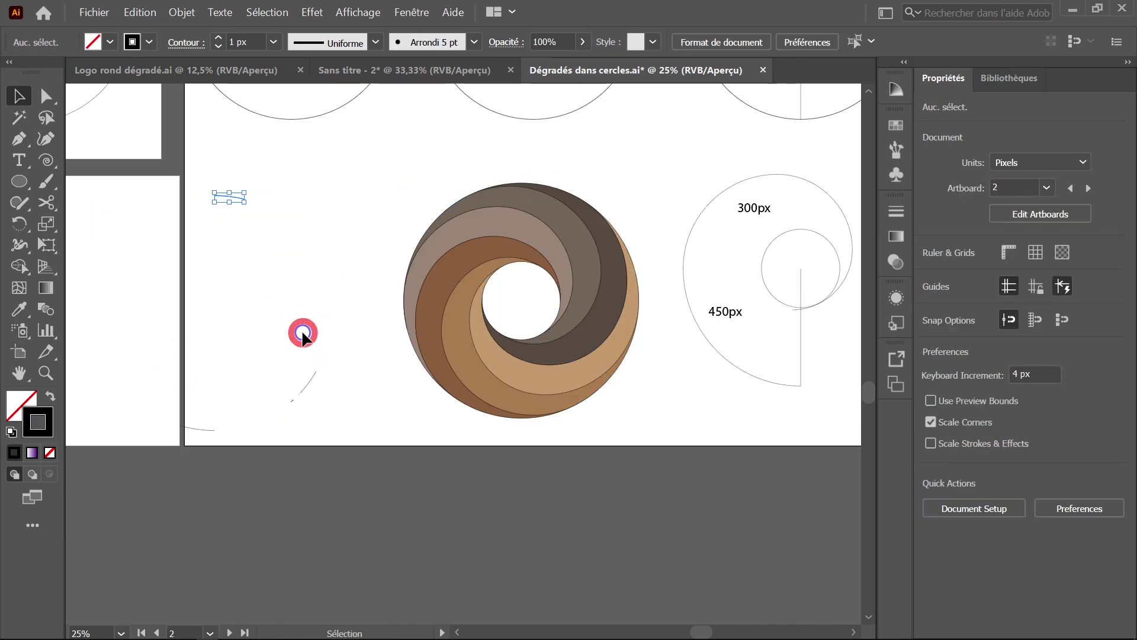
pyautogui.click(152, 391)
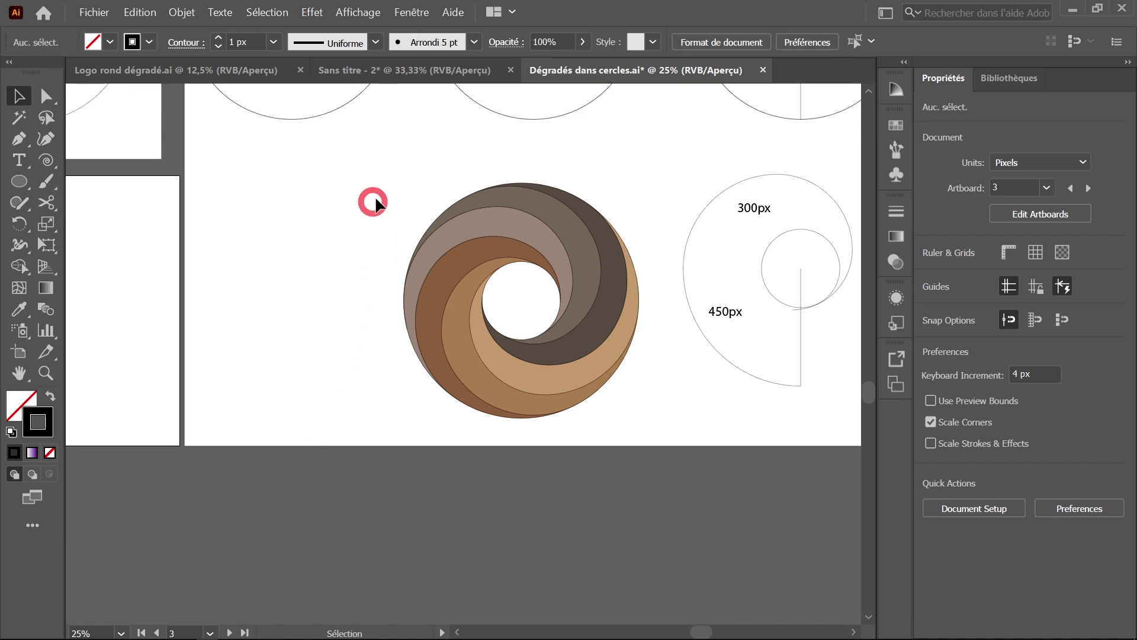
pyautogui.moveTo(388, 170)
pyautogui.mouseDown()
pyautogui.moveTo(609, 401)
pyautogui.moveTo(655, 432)
pyautogui.mouseUp()
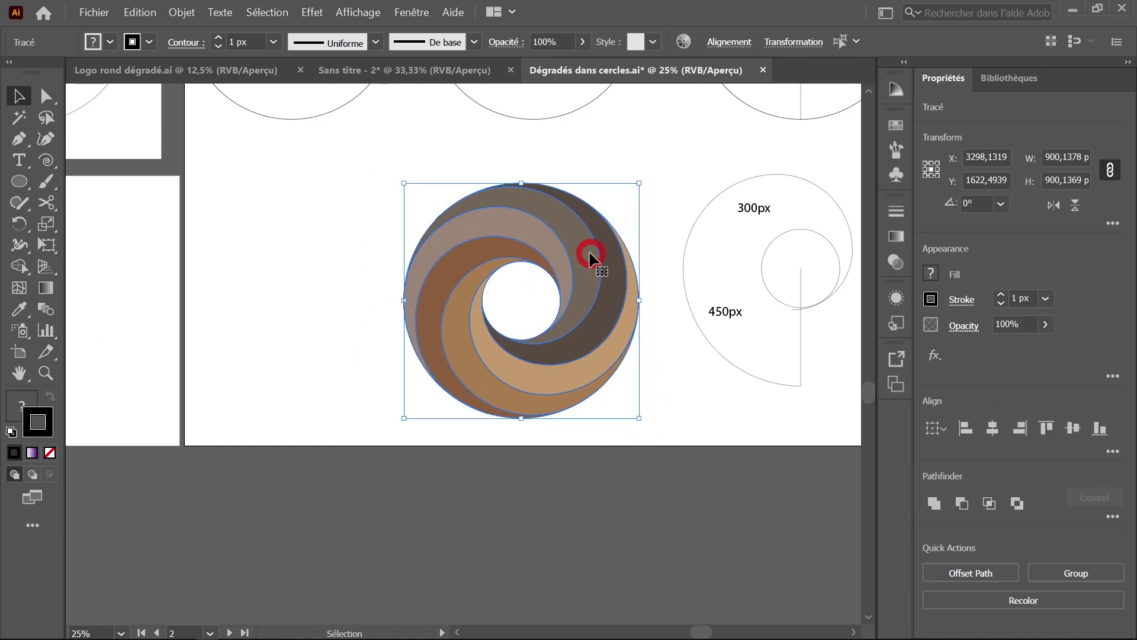
pyautogui.moveTo(589, 254); pyautogui.dragTo(434, 243)
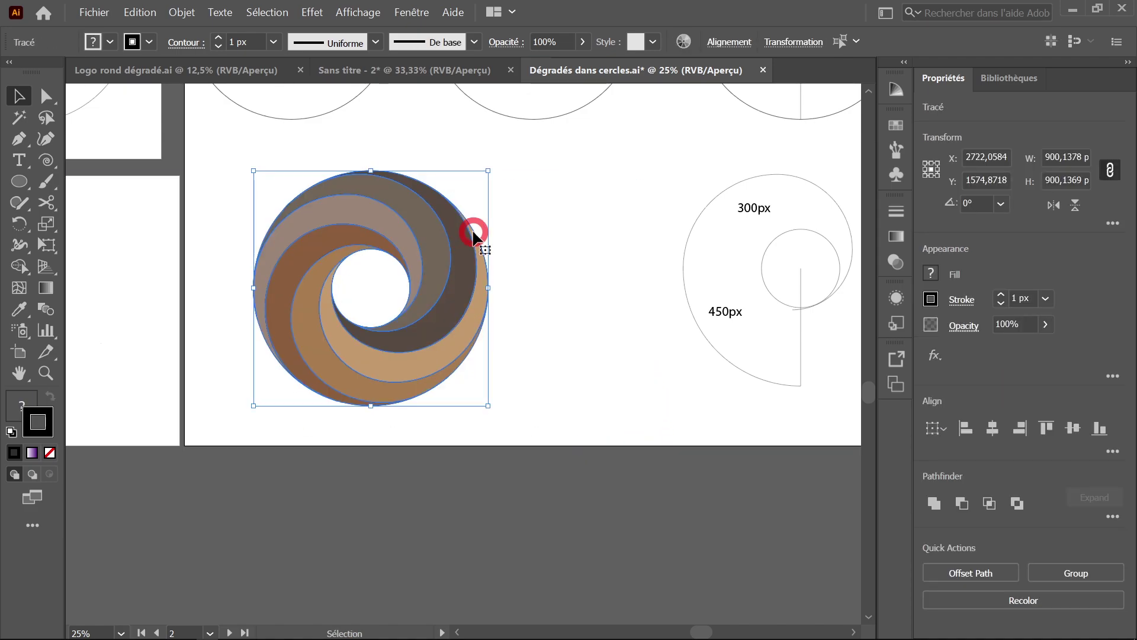
# Group all the swirl bands with Ctrl+G and open the Layers (Calques) panel
pyautogui.click(328, 327)
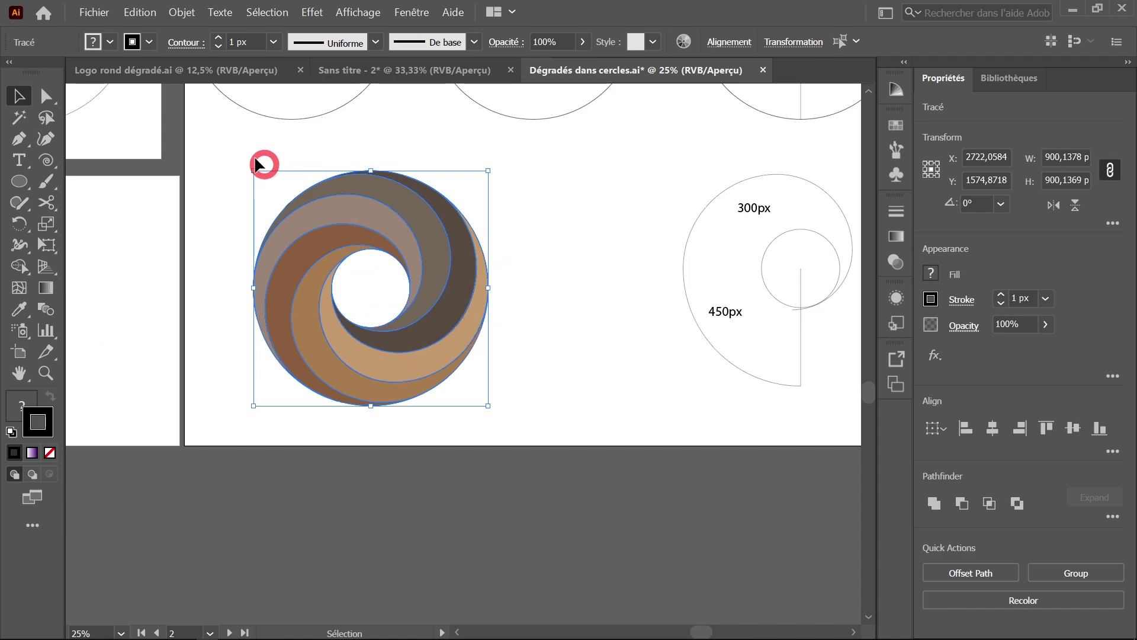
pyautogui.press('ctrl')
pyautogui.click(492, 324)
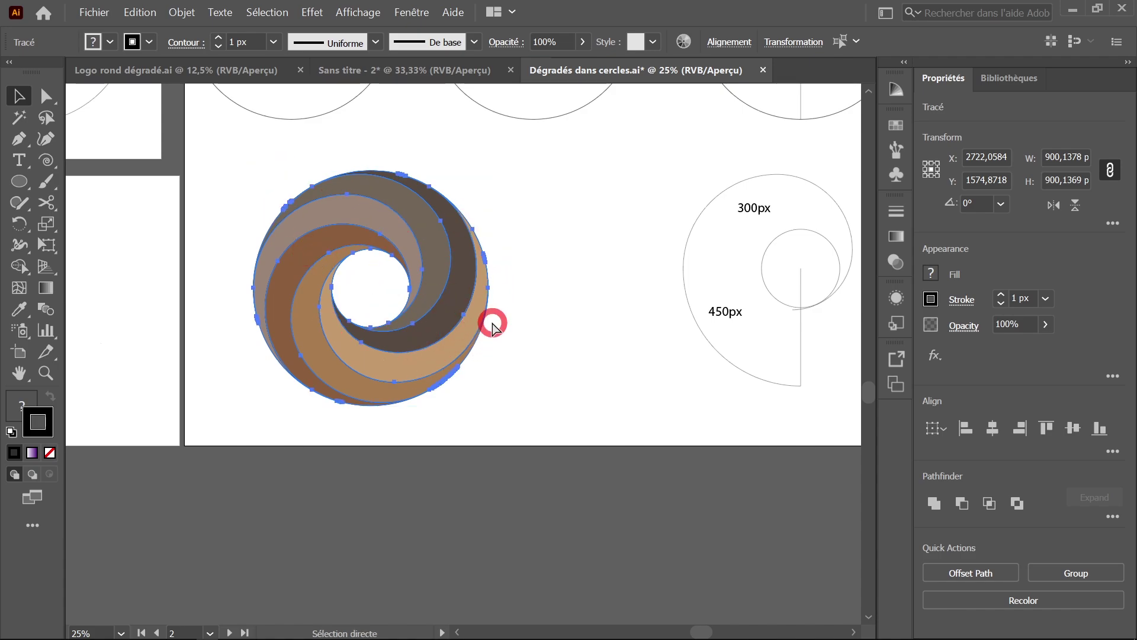
pyautogui.hotkey('ctrl', 'g')
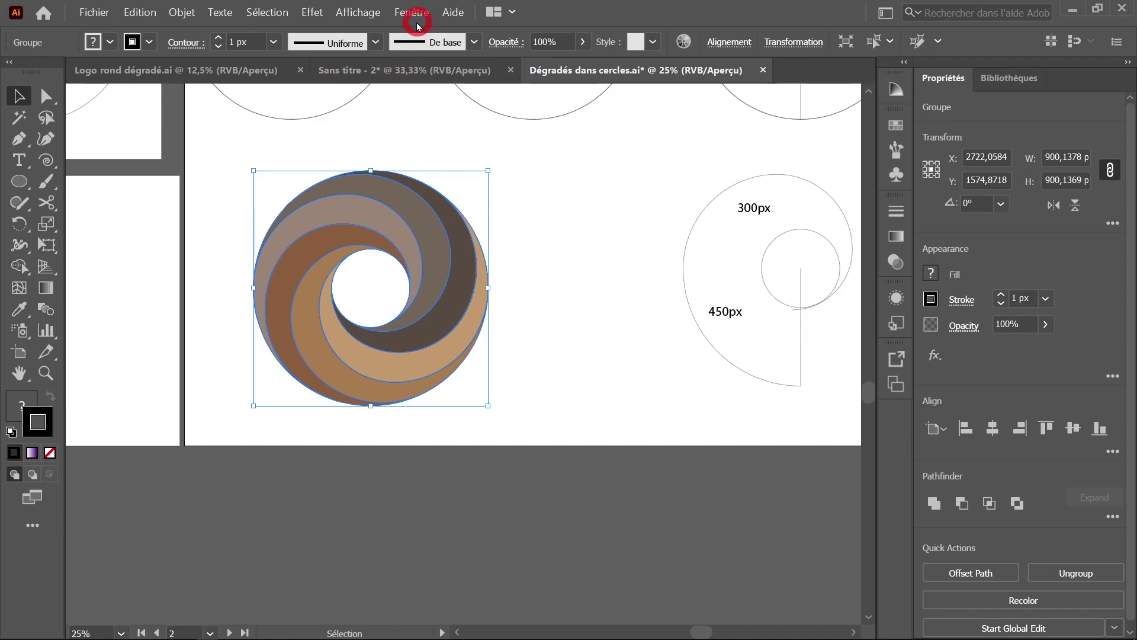
pyautogui.click(448, 153)
pyautogui.press('F7')
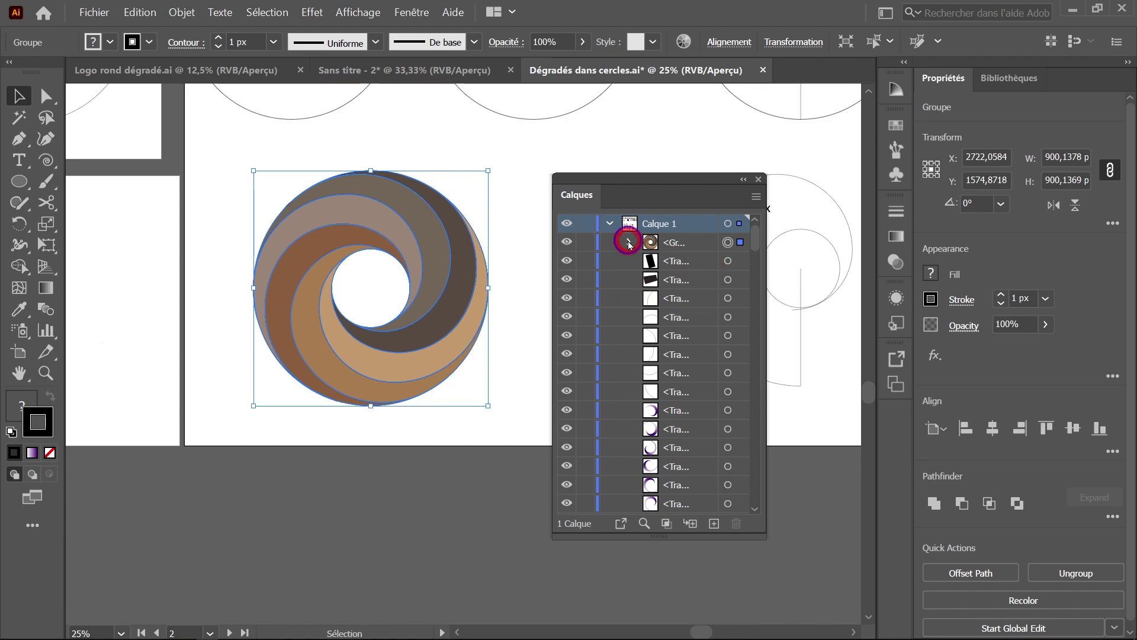
# Delete the tiny stray path and the two leftover white circles from the swirl group
pyautogui.click(629, 242)
pyautogui.click(698, 354)
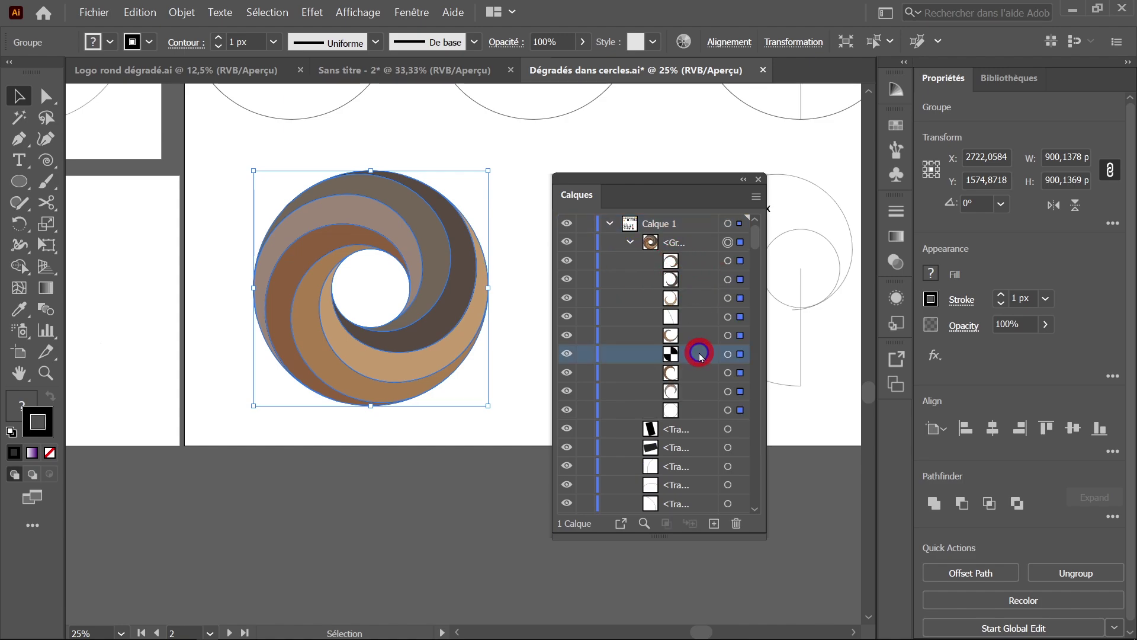
pyautogui.click(733, 354)
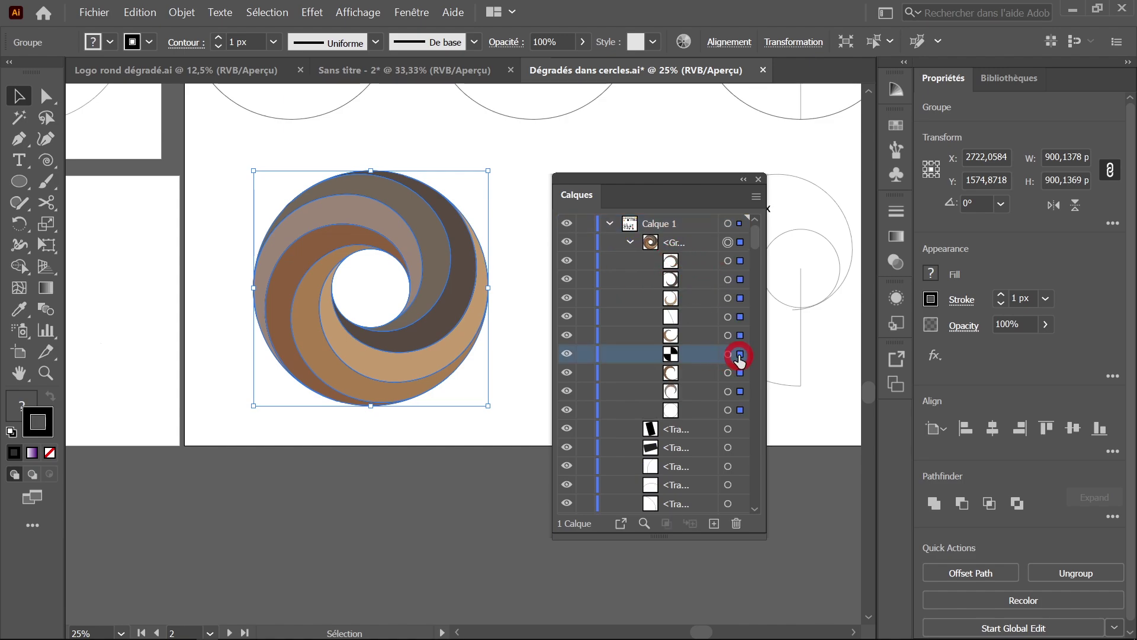
pyautogui.click(737, 524)
pyautogui.click(740, 392)
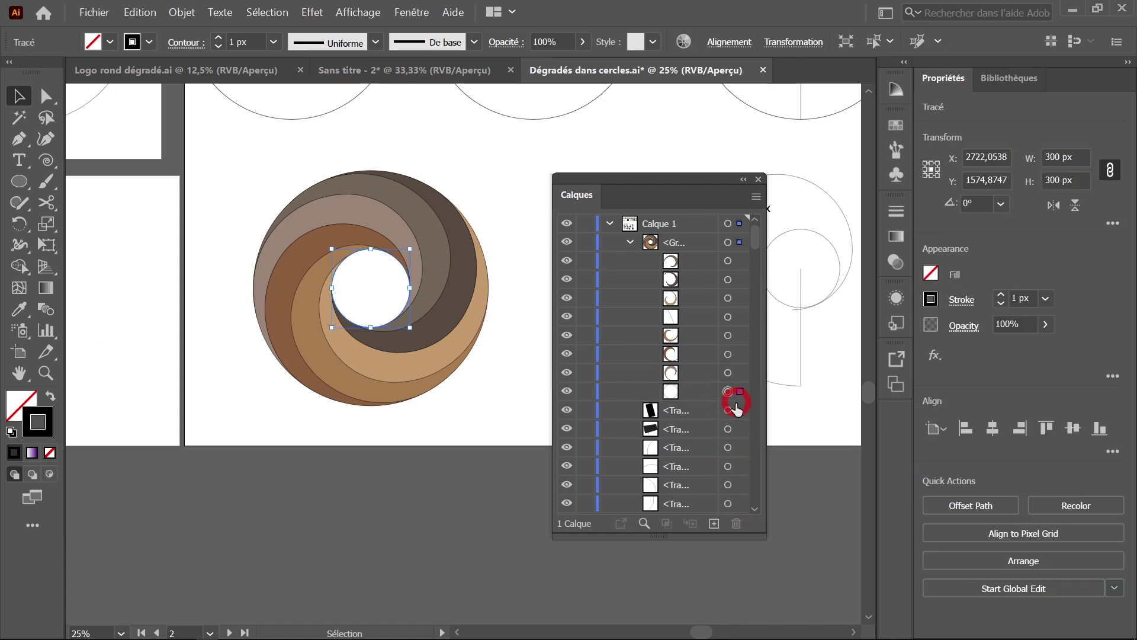
pyautogui.click(736, 523)
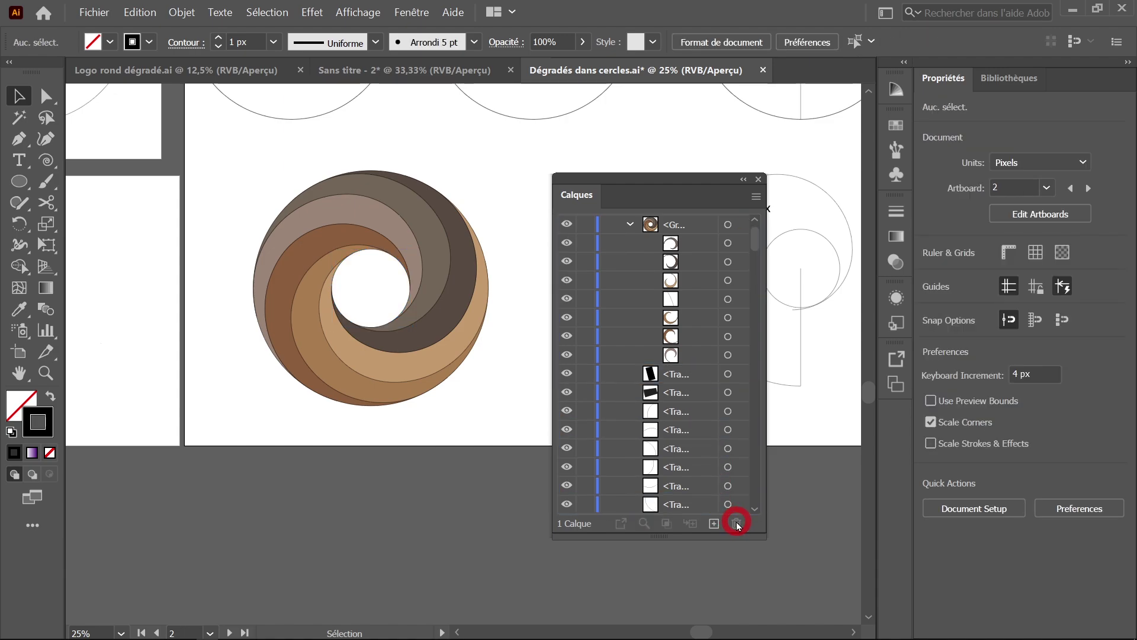
pyautogui.click(703, 301)
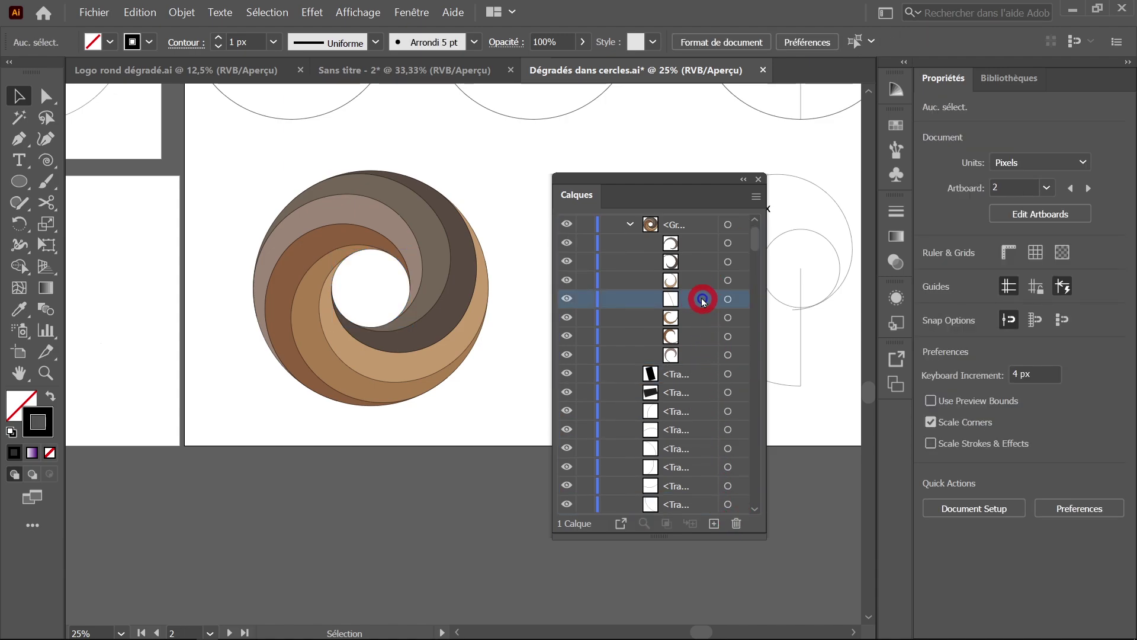
pyautogui.click(736, 523)
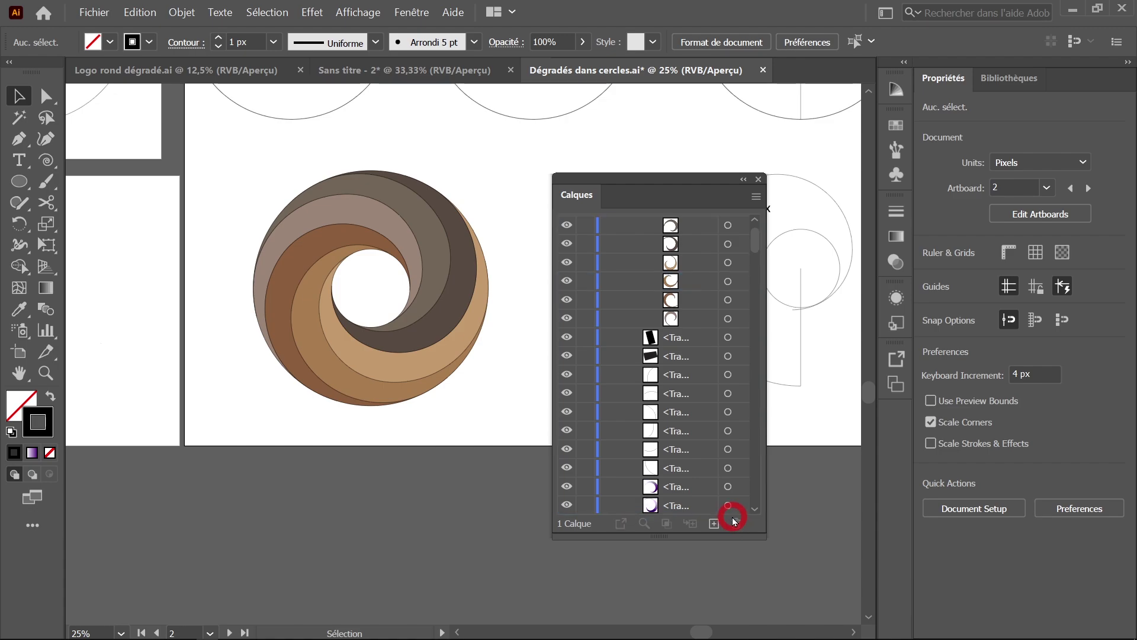
pyautogui.moveTo(246, 167); pyautogui.dragTo(508, 426)
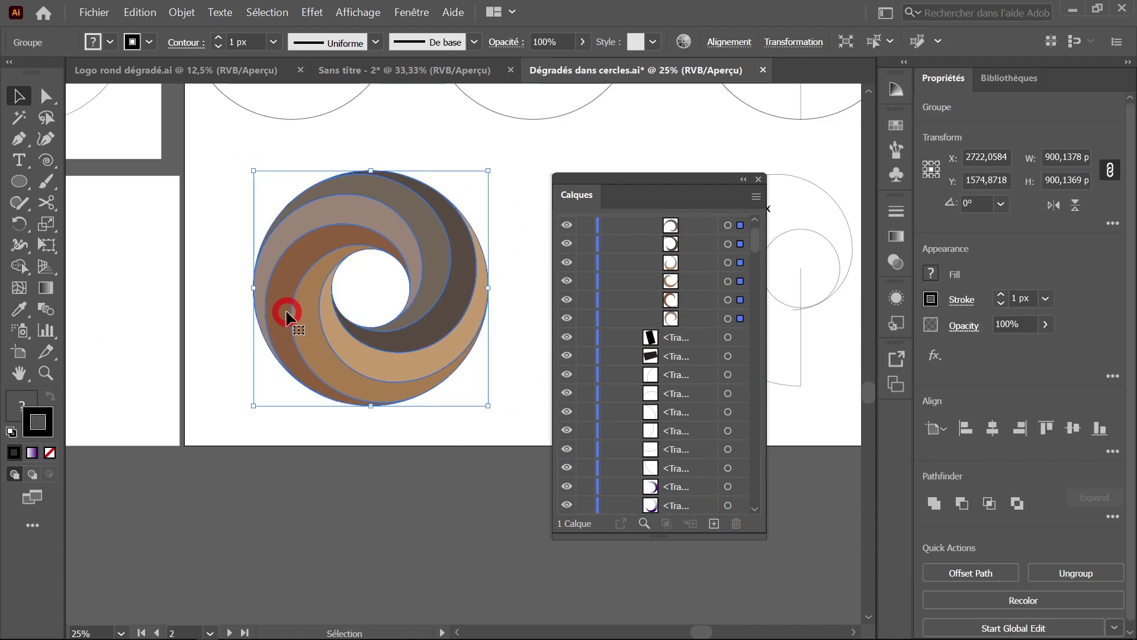
# Remove the swirl's outline and fill it with the white-to-purple gradient from the Dégradé panel
pyautogui.click(49, 452)
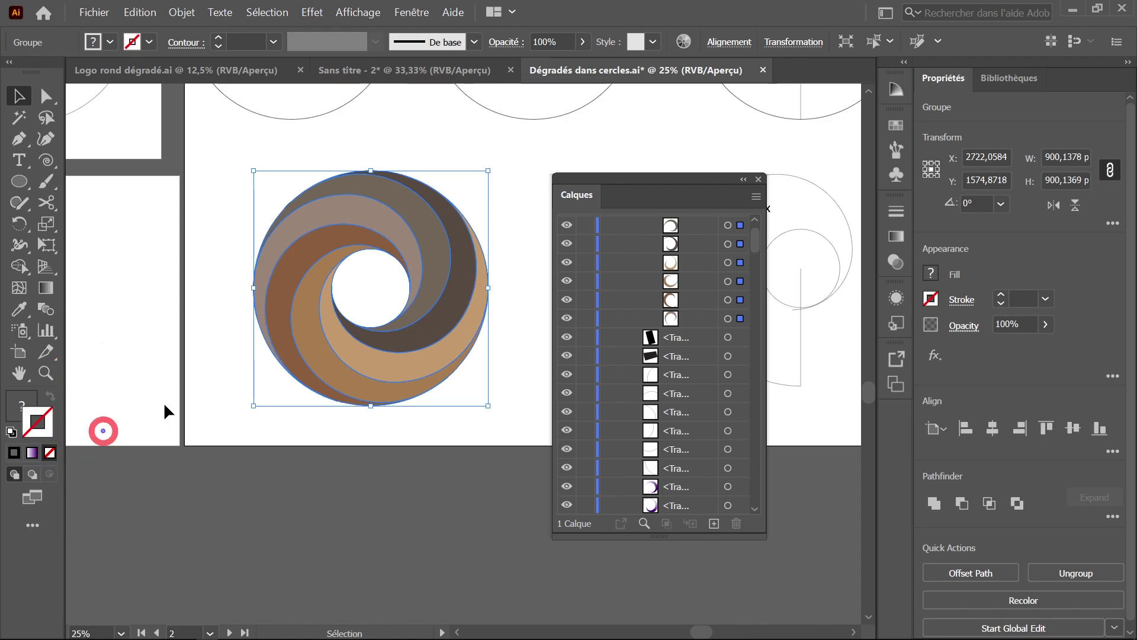
pyautogui.click(413, 12)
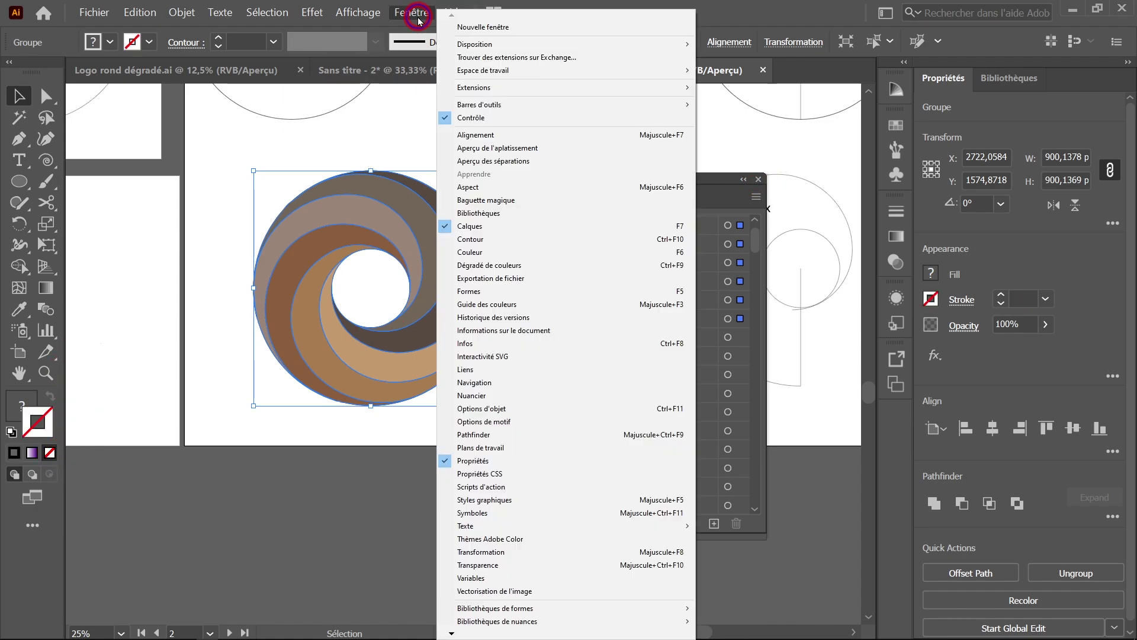
pyautogui.click(592, 264)
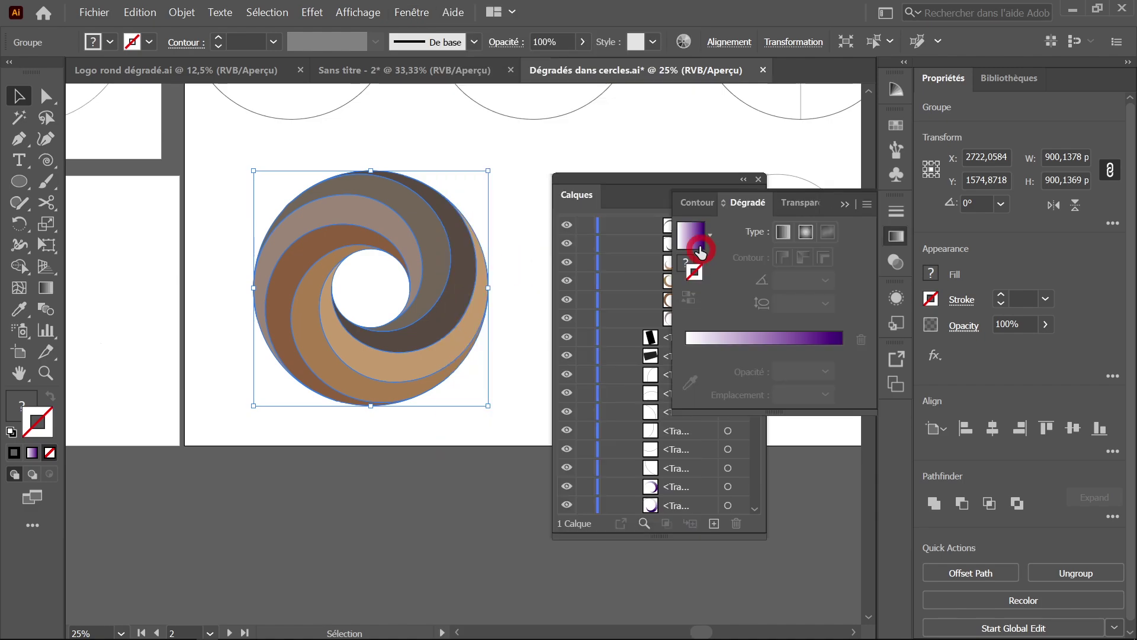
pyautogui.click(691, 234)
pyautogui.scroll(1, 470, 236)
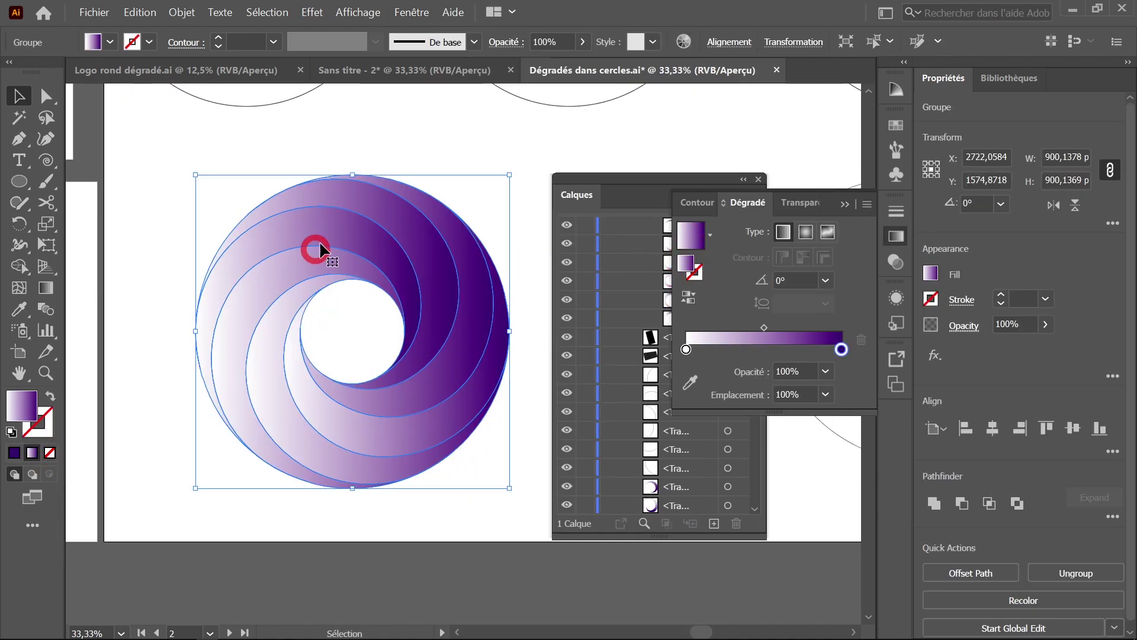
# Redraw a crescent's gradient so it darkens toward the inner edge, then exit the group and zoom out
pyautogui.doubleClick(338, 236)
pyautogui.press('g')
pyautogui.moveTo(320, 175); pyautogui.dragTo(332, 231)
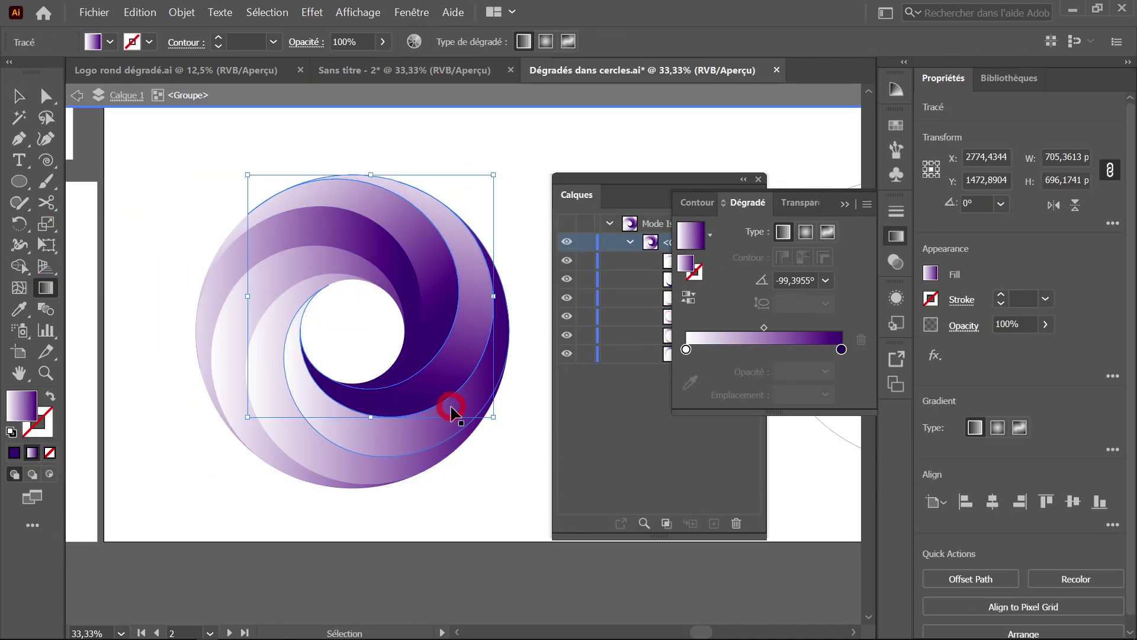
pyautogui.click(246, 101)
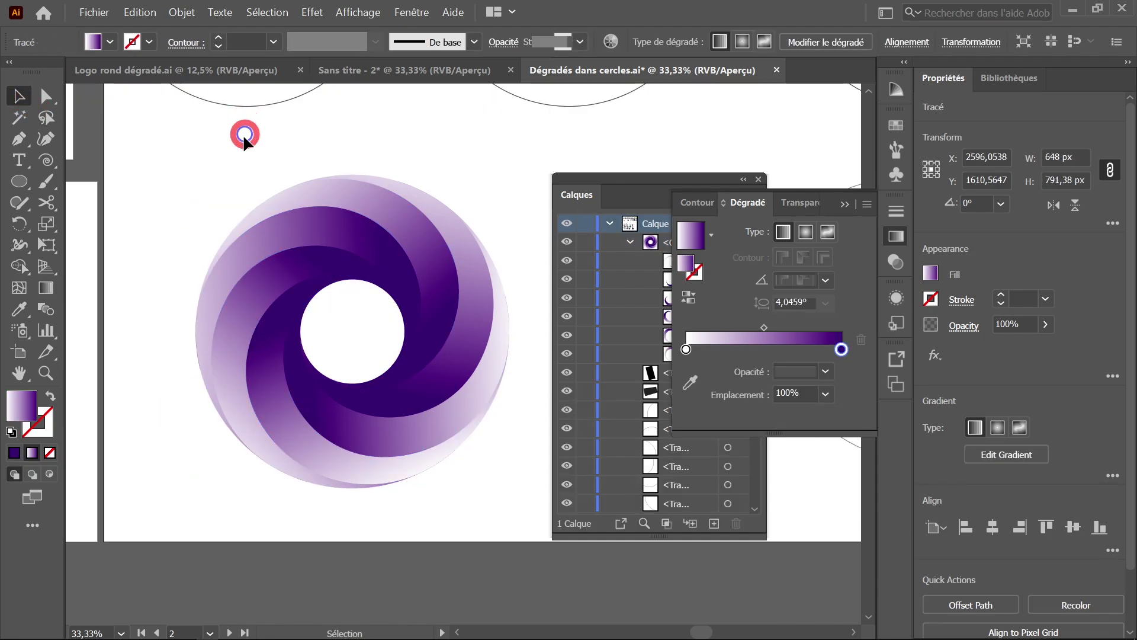
pyautogui.press('v')
pyautogui.hotkey('ctrl', 'shift', 'a')
pyautogui.scroll(-2, 431, 340)
pyautogui.moveTo(430, 337); pyautogui.dragTo(266, 216)
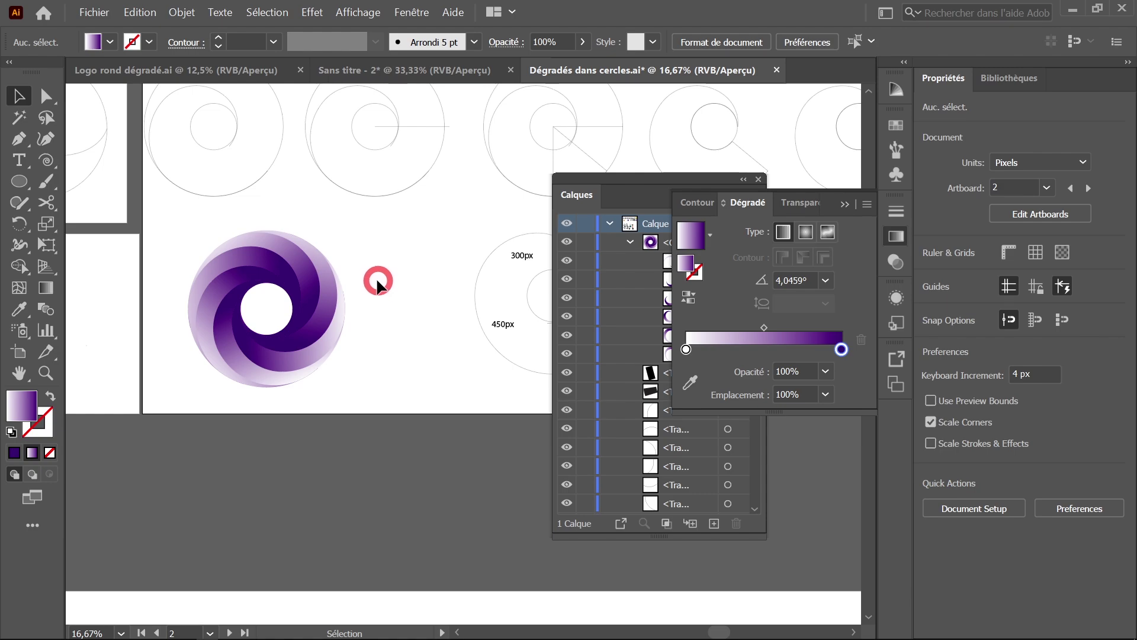
pyautogui.scroll(2, 376, 278)
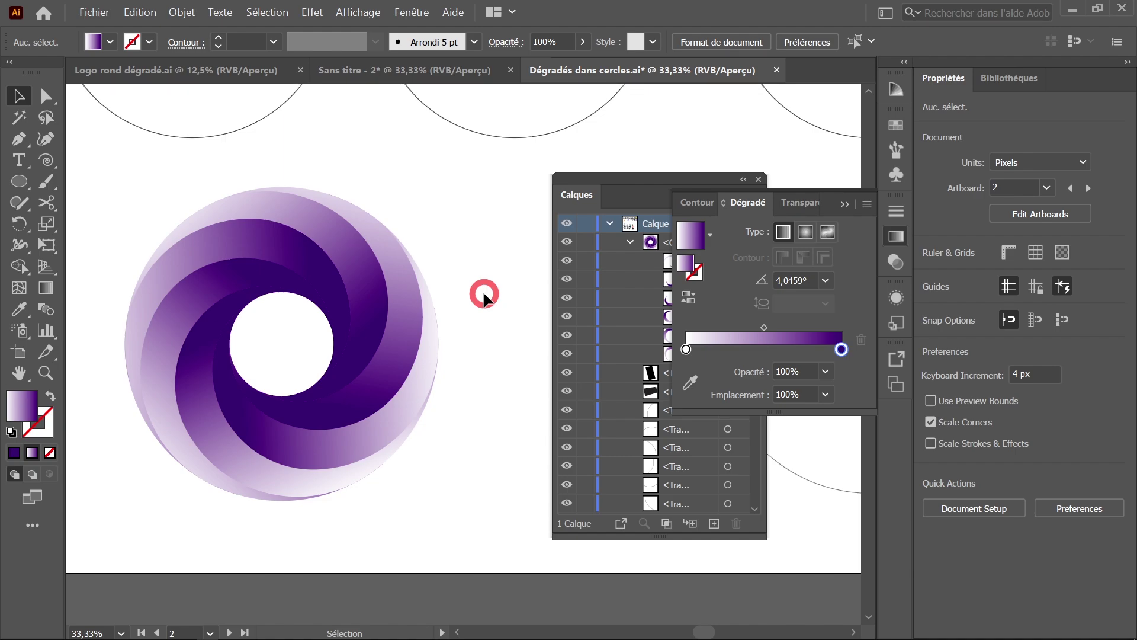
pyautogui.scroll(-2, 482, 291)
pyautogui.hscroll(-3, 445, 279)
pyautogui.hscroll(-3, 390, 256)
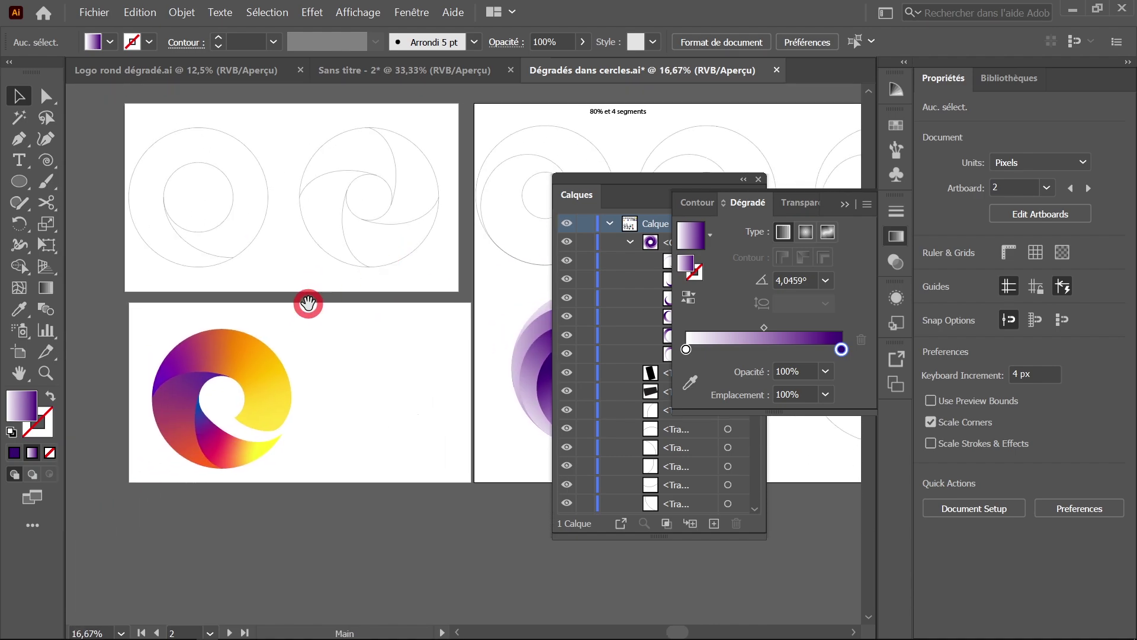
pyautogui.scroll(1, 325, 308)
pyautogui.hscroll(2, 172, 249)
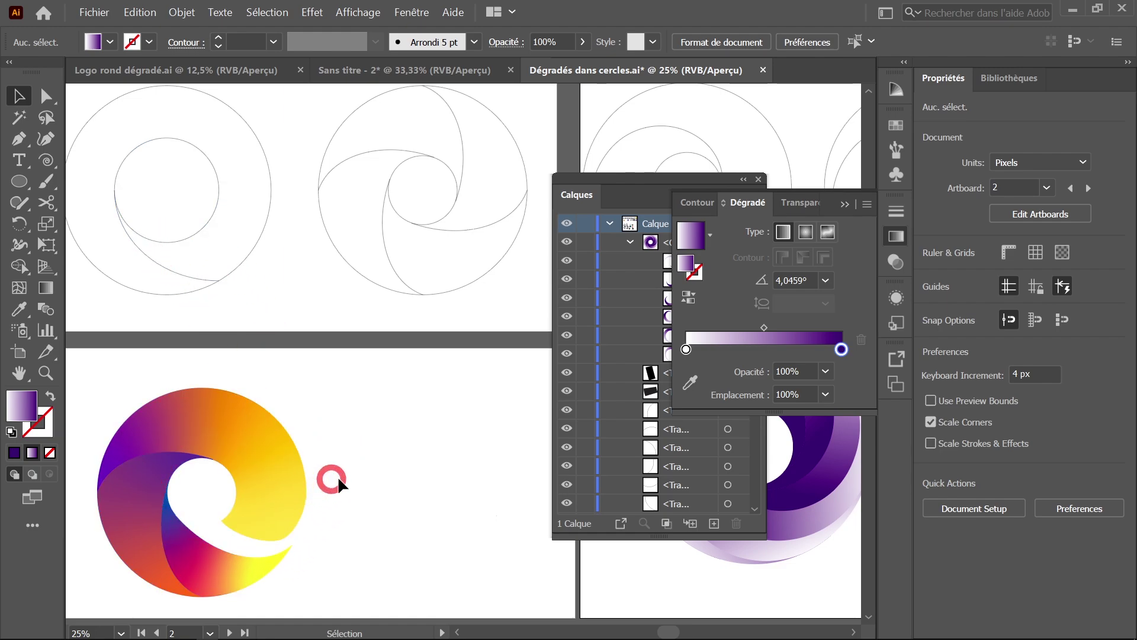
pyautogui.scroll(-1, 337, 475)
pyautogui.hscroll(-1, 338, 475)
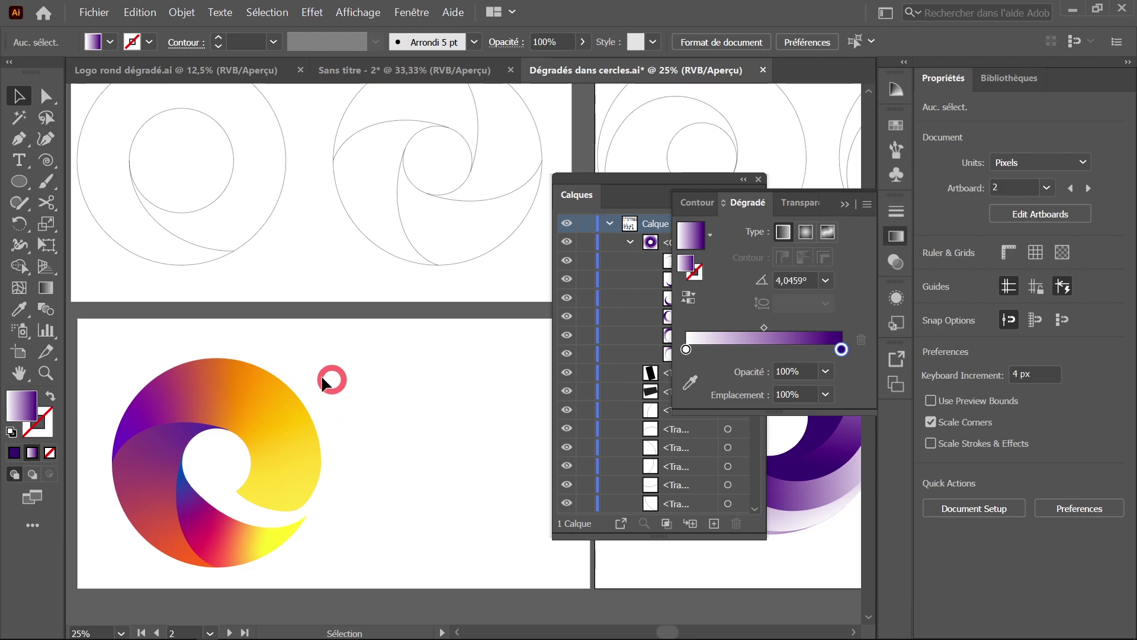
pyautogui.moveTo(374, 348); pyautogui.dragTo(371, 373)
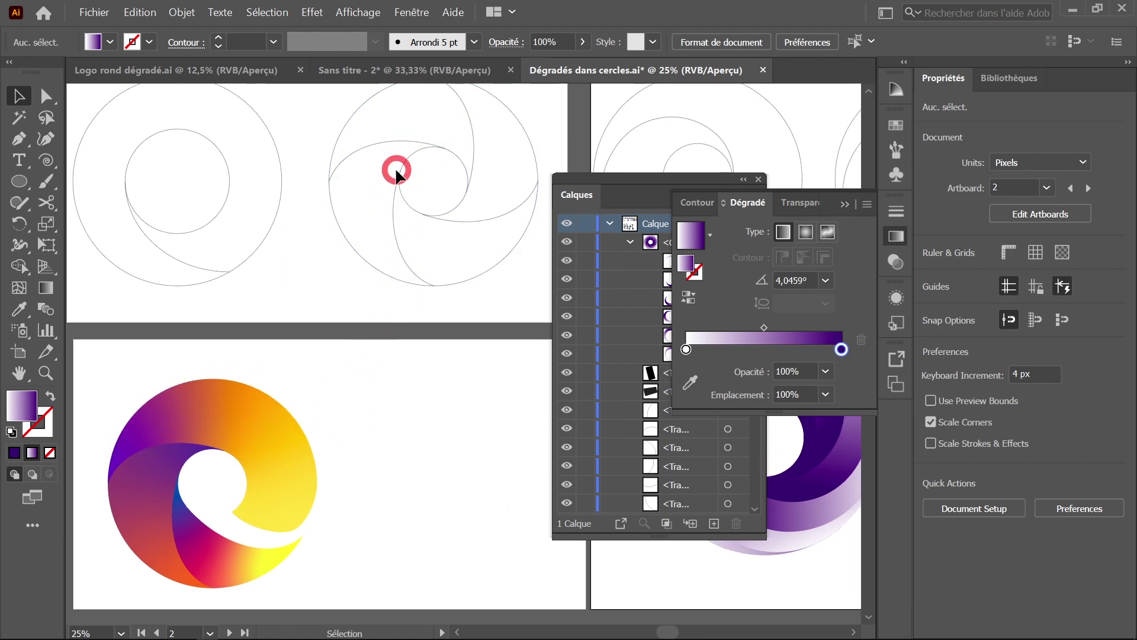
pyautogui.click(409, 268)
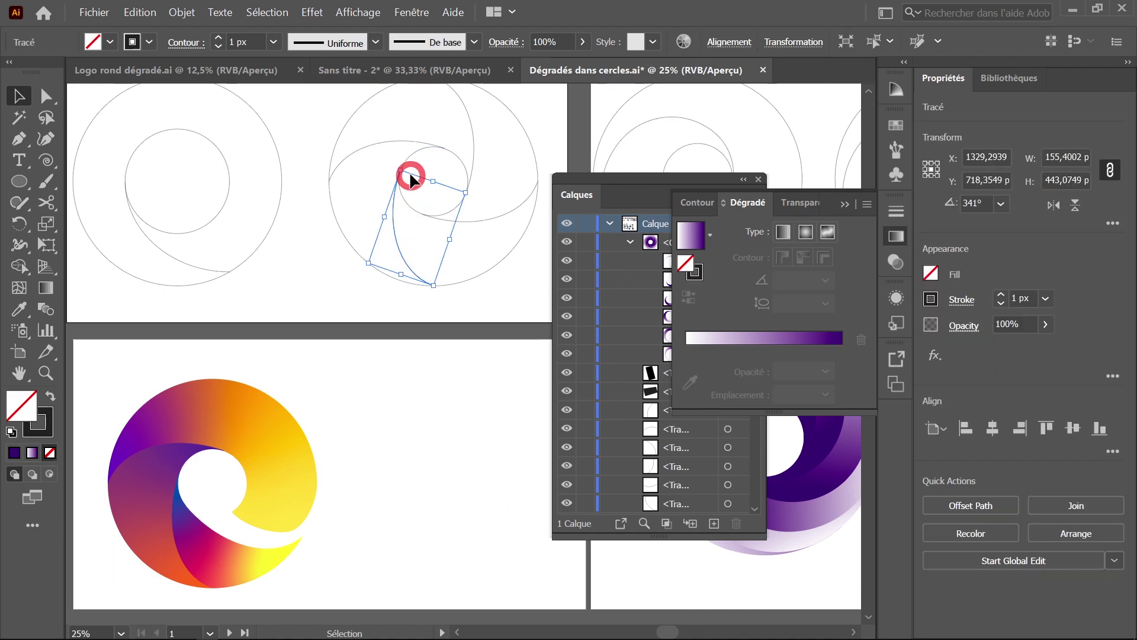
pyautogui.moveTo(45, 158); pyautogui.dragTo(111, 176)
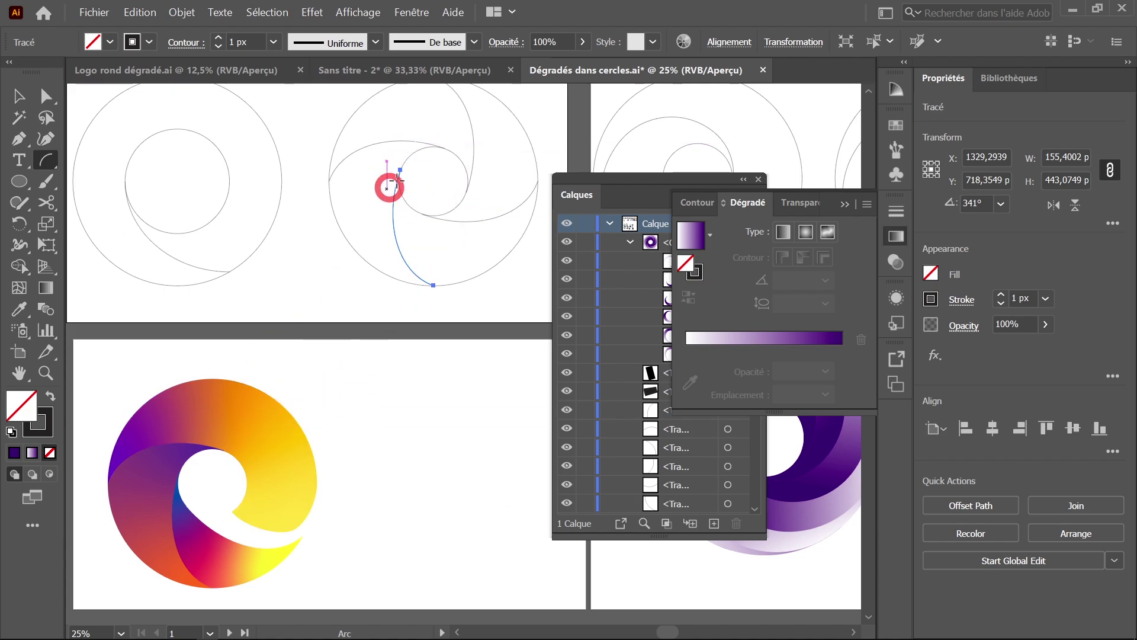
pyautogui.click(19, 96)
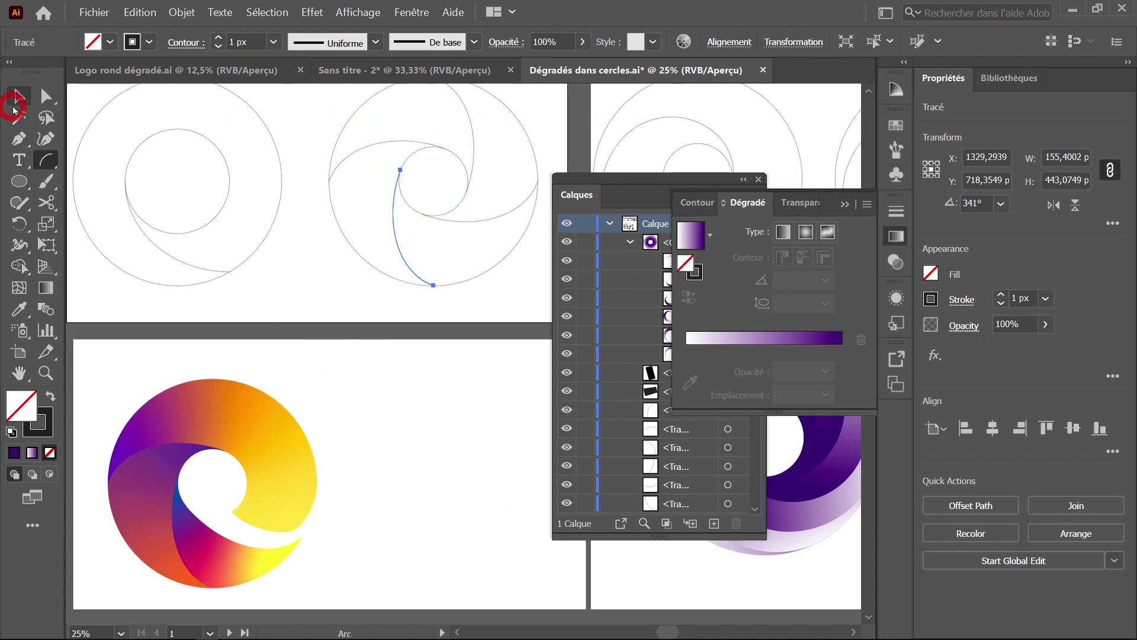
pyautogui.moveTo(472, 125); pyautogui.dragTo(411, 157)
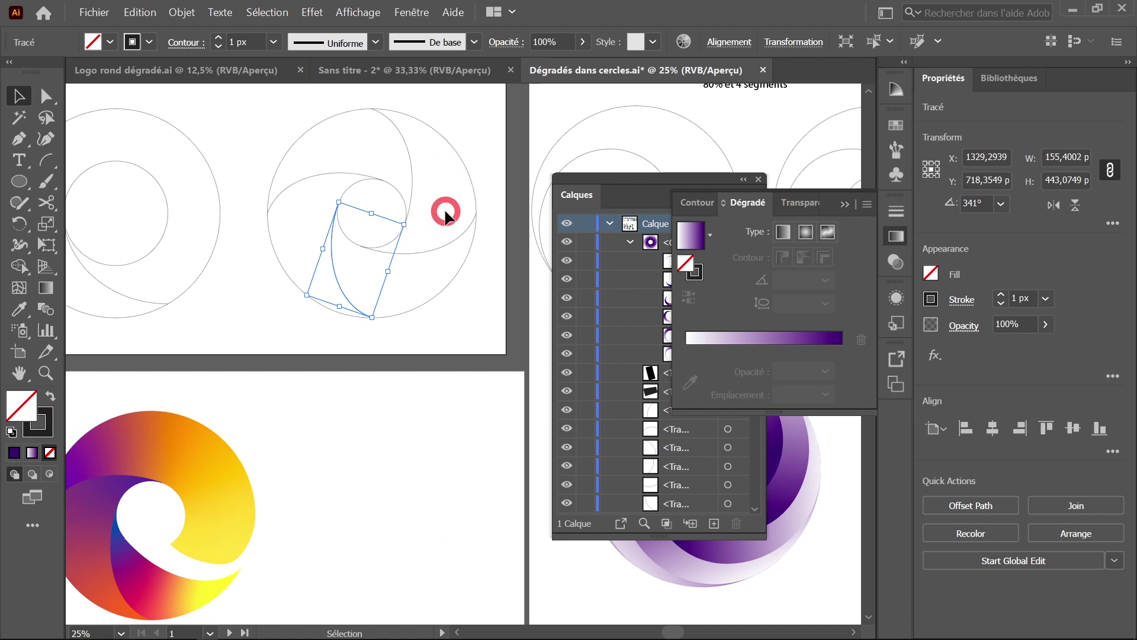
pyautogui.scroll(-1, 444, 208)
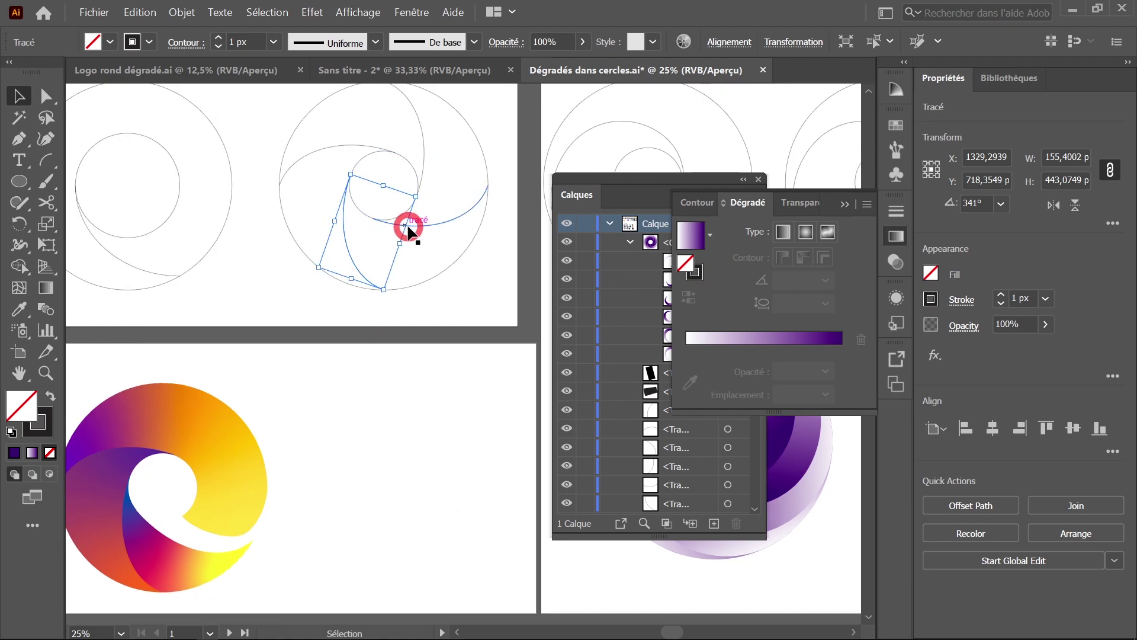
pyautogui.moveTo(307, 375); pyautogui.dragTo(342, 295)
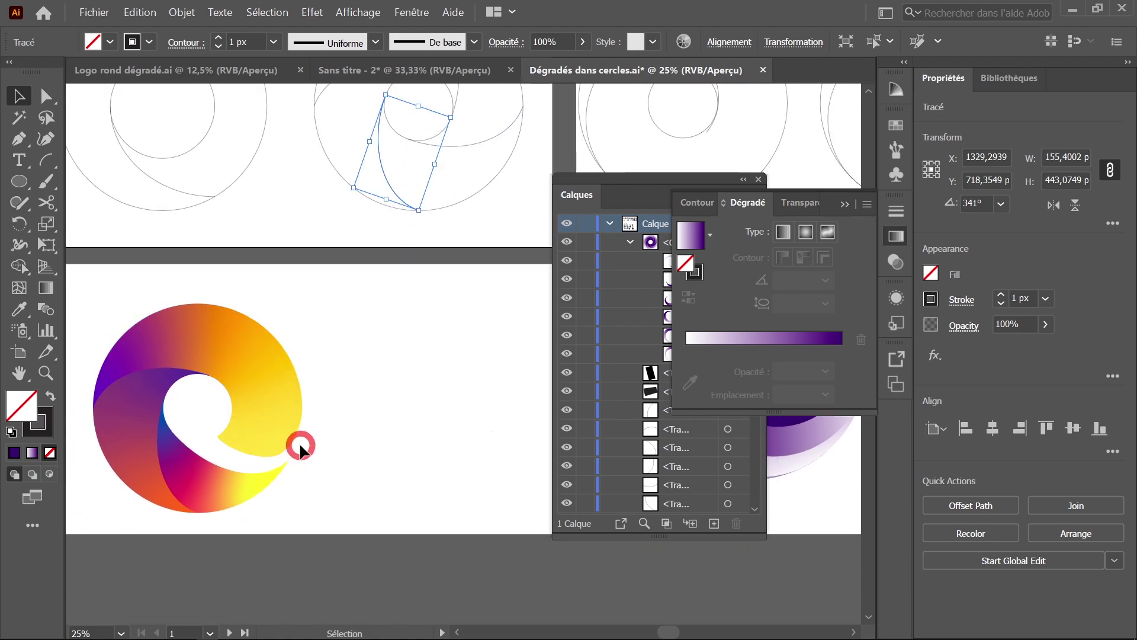
pyautogui.scroll(3, 373, 355)
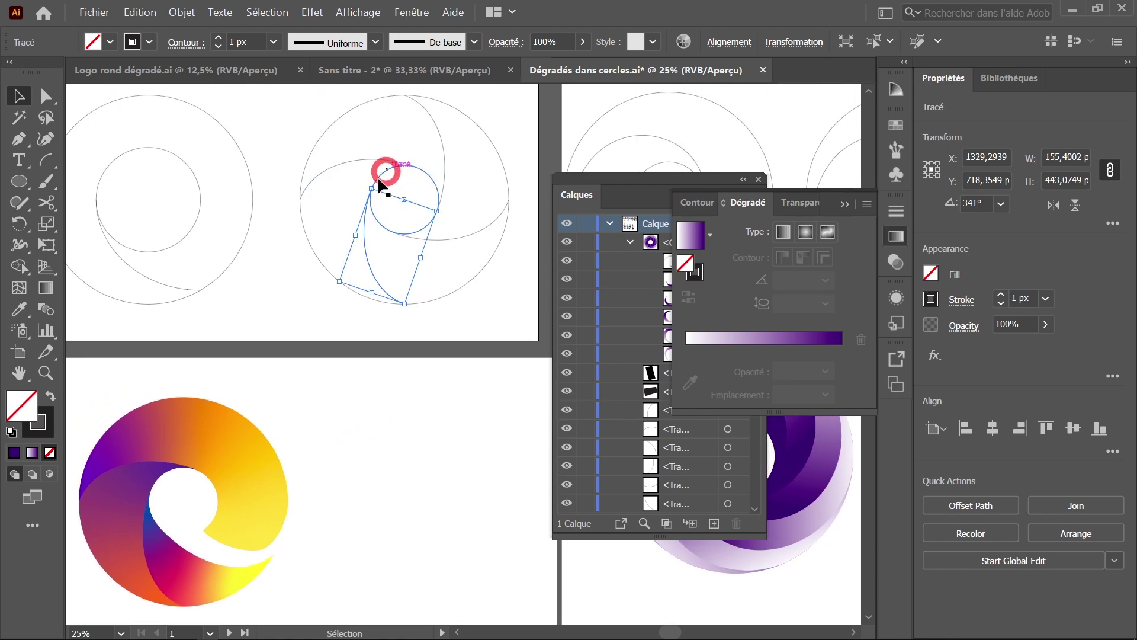
pyautogui.click(330, 465)
pyautogui.scroll(-1, 341, 465)
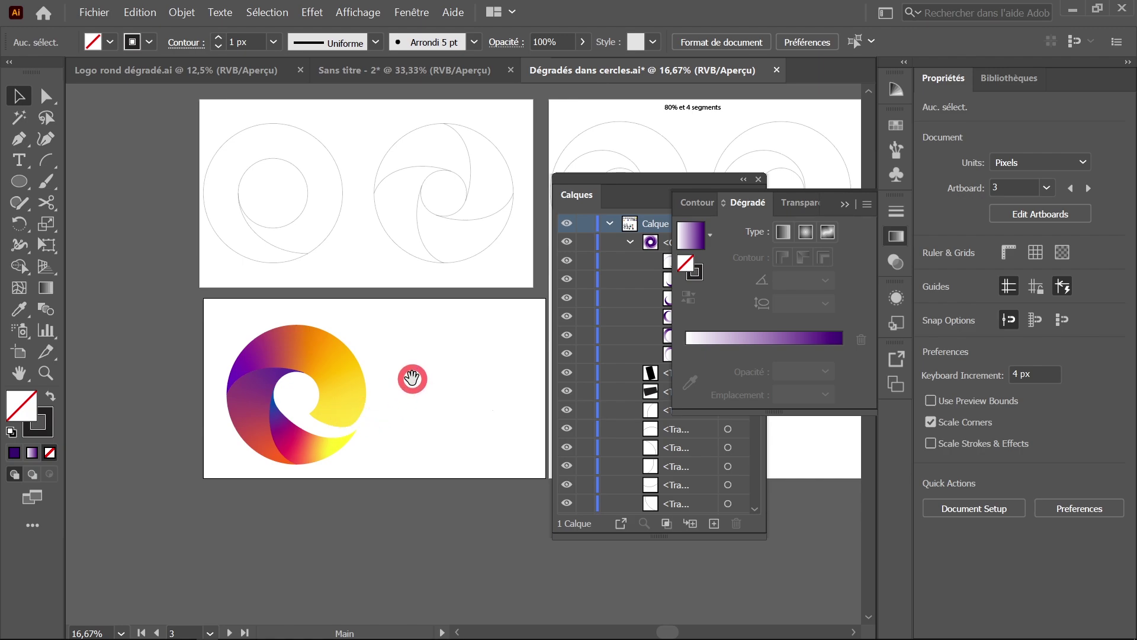
pyautogui.moveTo(411, 379); pyautogui.dragTo(286, 361)
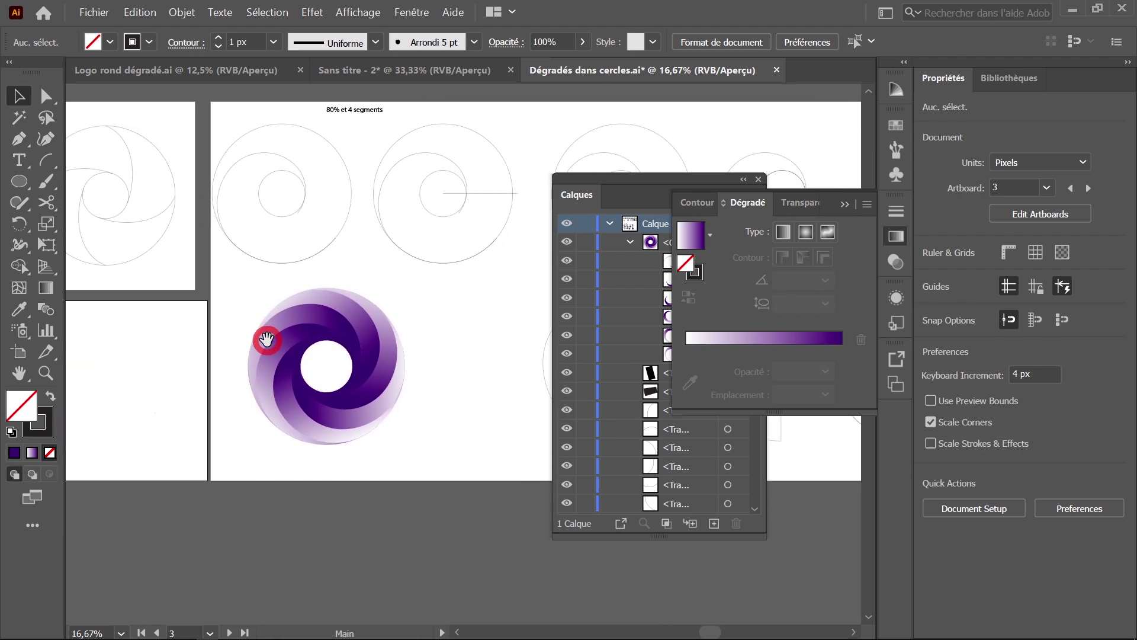